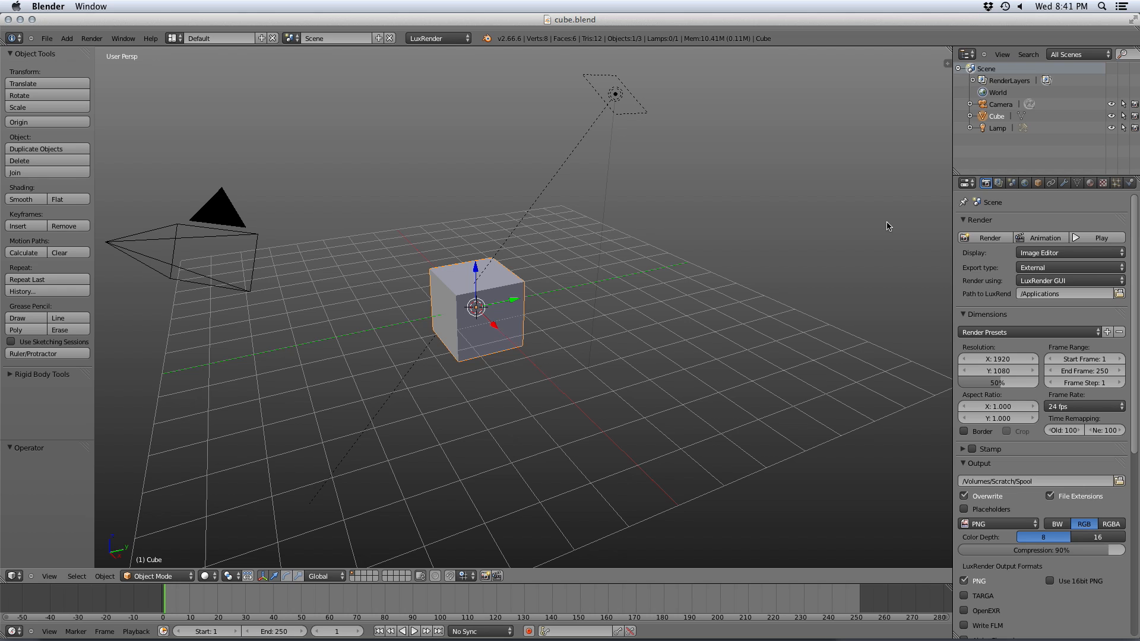
# - Display the cube's material settings and view the version information on the splash screen
pyautogui.click(1090, 182)
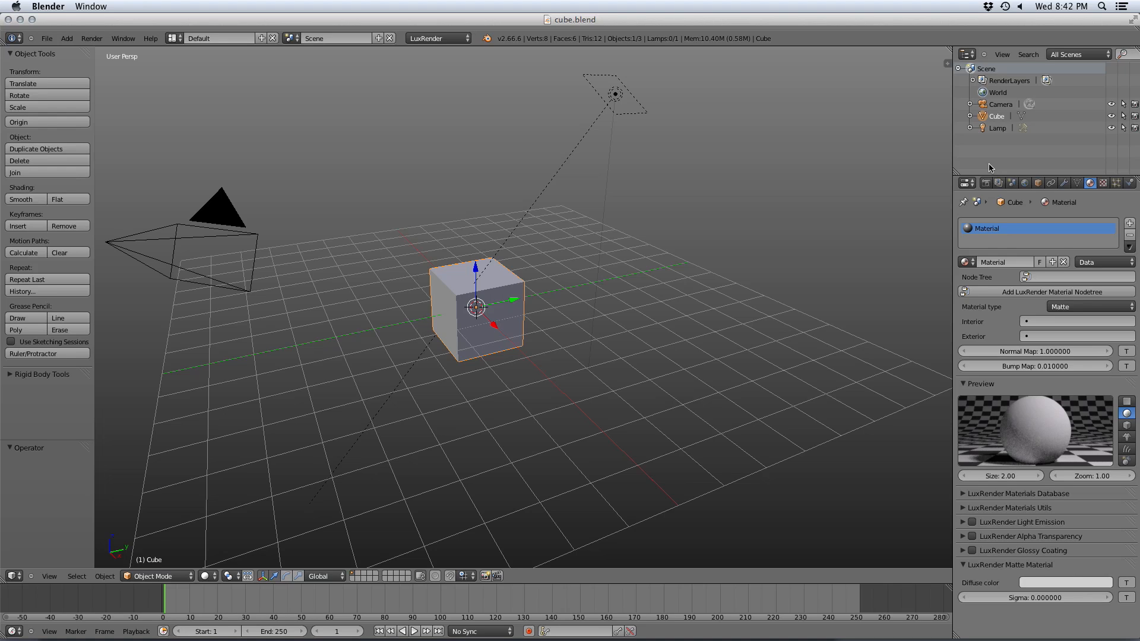
pyautogui.click(150, 38)
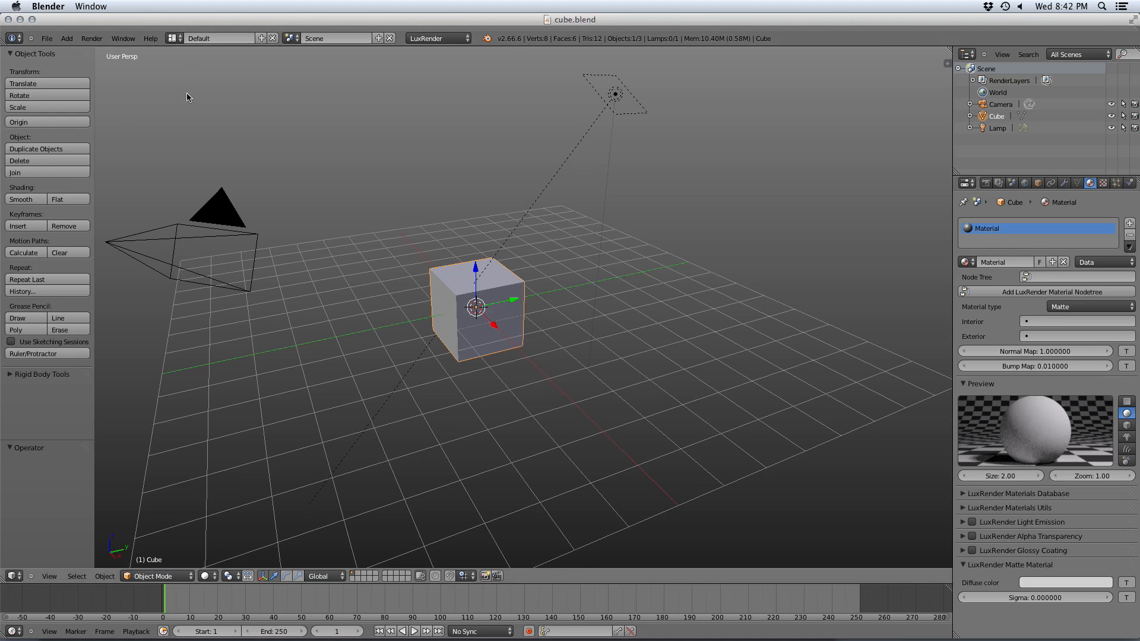
pyautogui.click(150, 38)
pyautogui.click(175, 209)
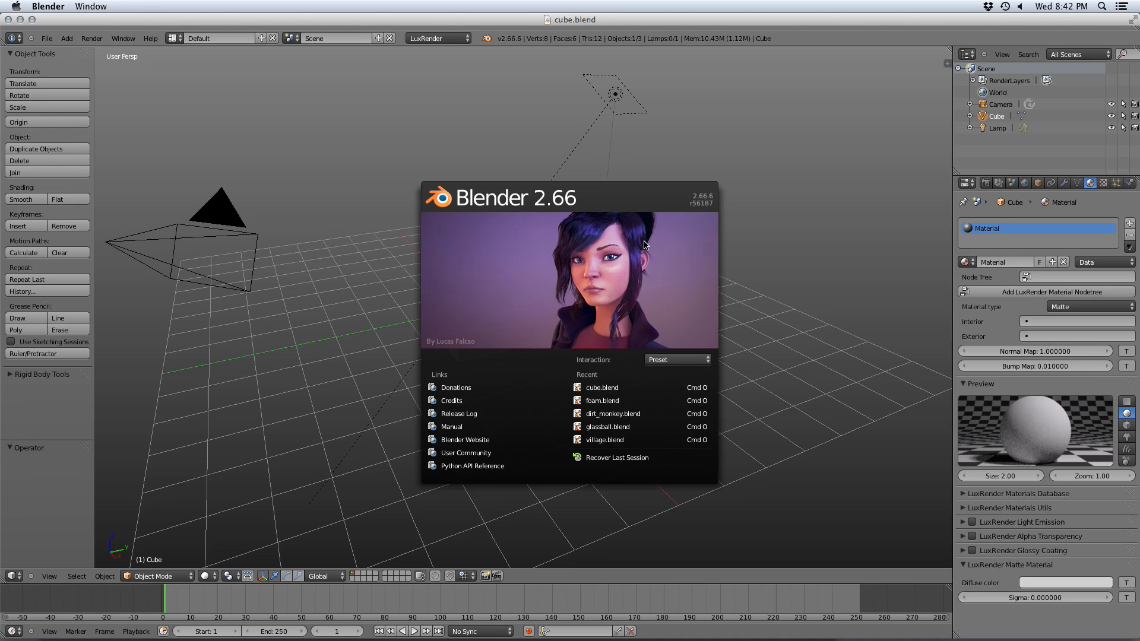
pyautogui.click(463, 122)
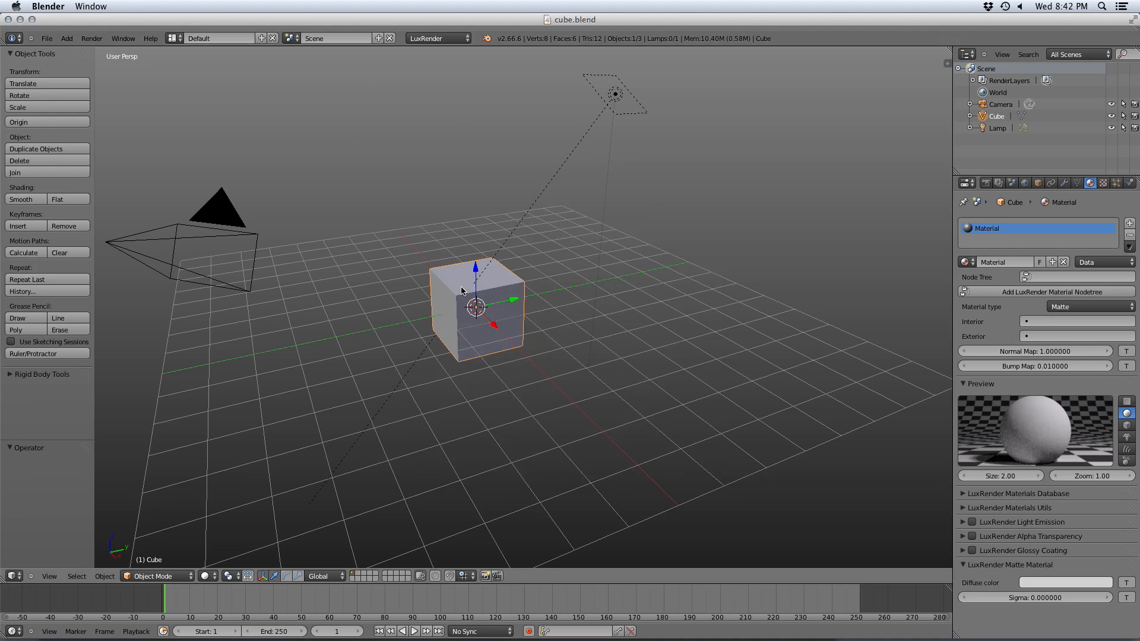
# - Choose LuxRender as the render engine and add a LuxRender material nodetree to the cube's material
pyautogui.click(445, 39)
pyautogui.click(447, 94)
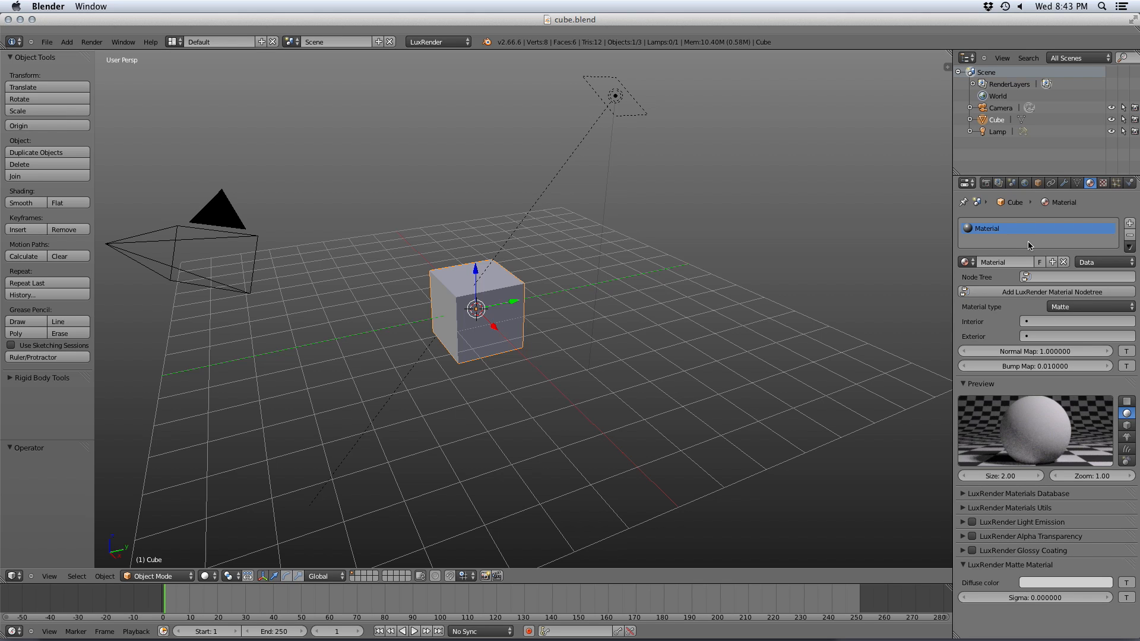
pyautogui.click(1011, 294)
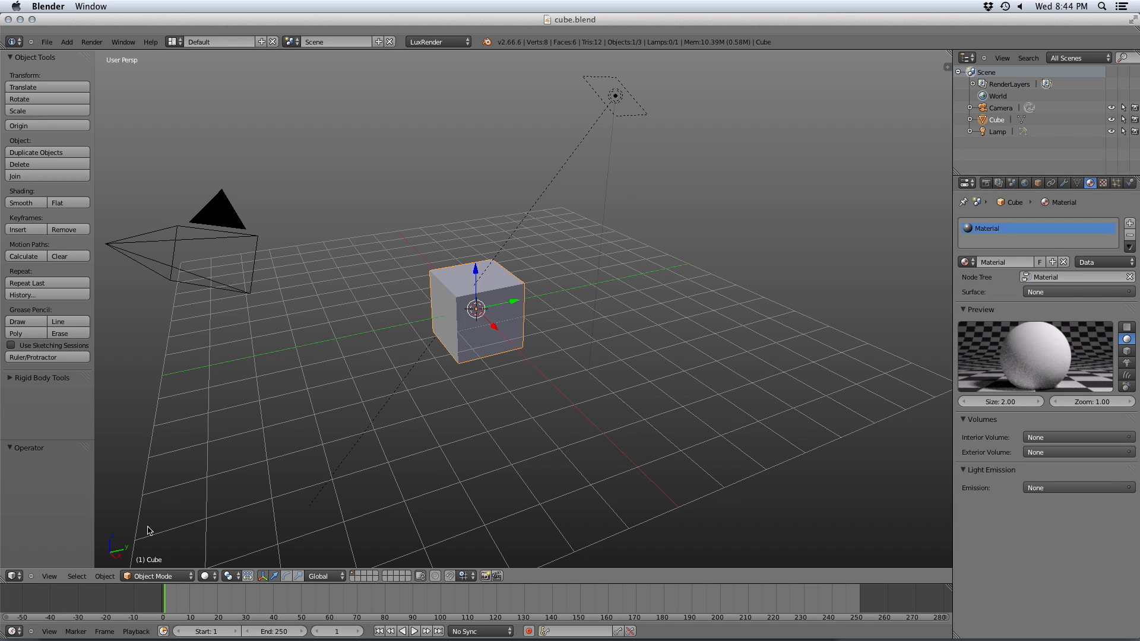
# - Change the 3D view area to the Node Editor and show the material node tree
pyautogui.click(10, 580)
pyautogui.click(27, 450)
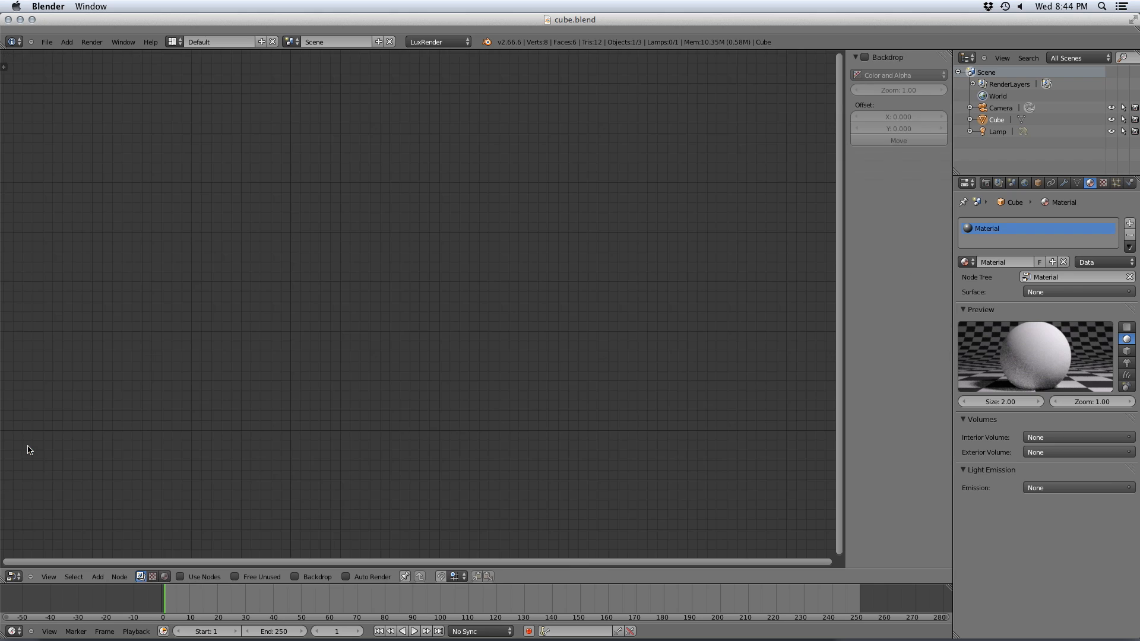
pyautogui.click(165, 576)
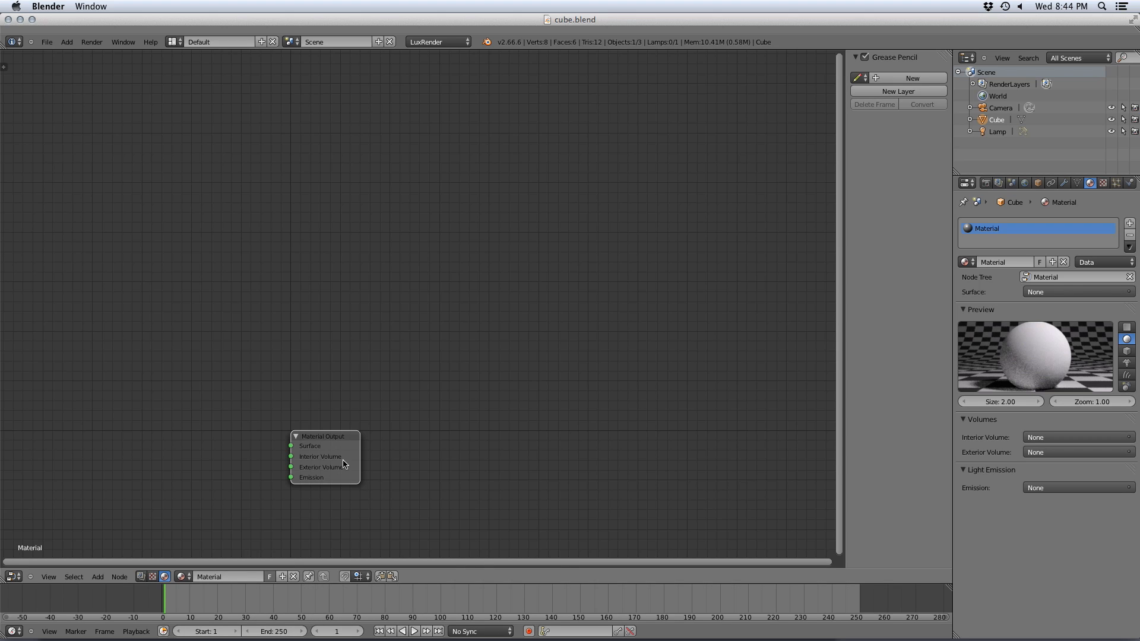
# - Reposition the Material Output node right of centre on the node canvas, leaving room for material nodes beside it
pyautogui.moveTo(342, 463); pyautogui.dragTo(651, 232)
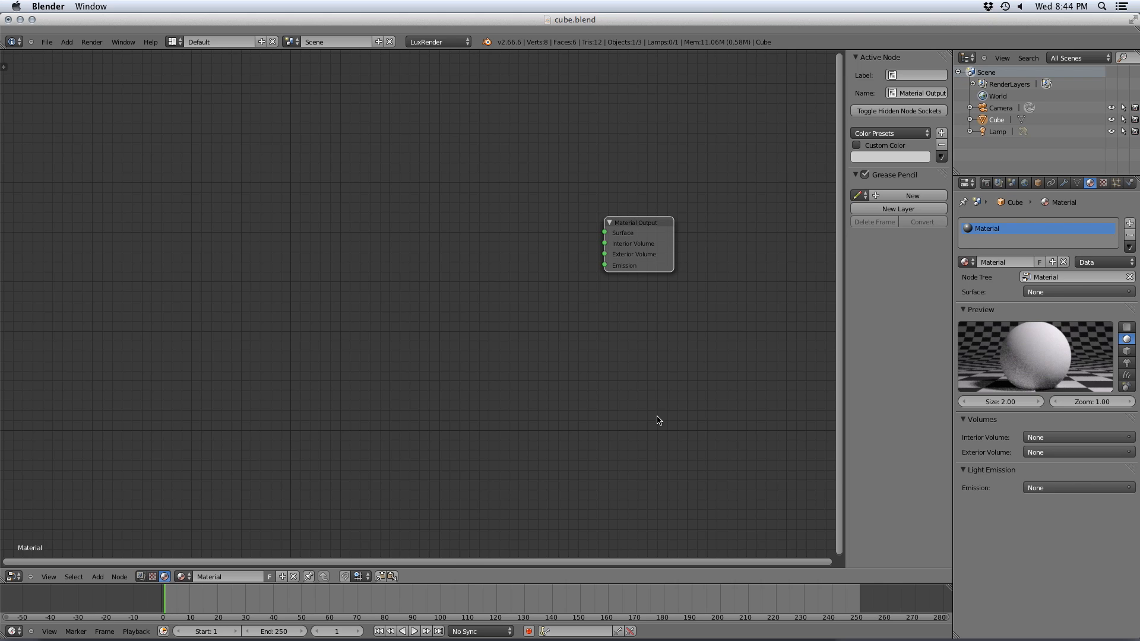
pyautogui.click(654, 234)
pyautogui.moveTo(641, 241); pyautogui.dragTo(519, 316)
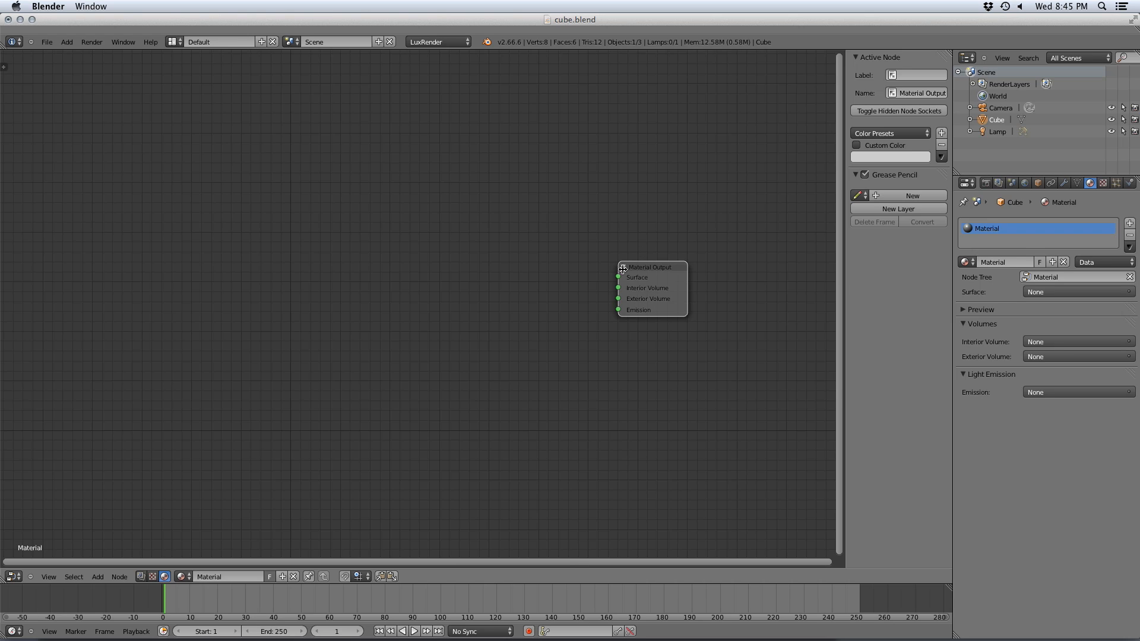
pyautogui.moveTo(638, 289); pyautogui.dragTo(638, 302)
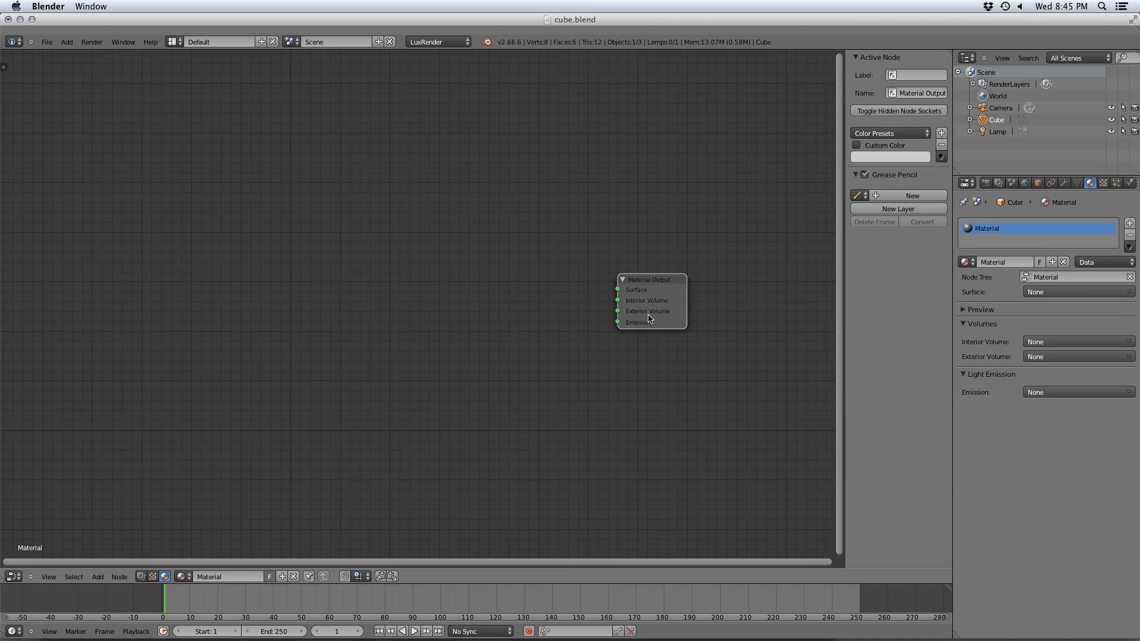
# - Add a Matte Material node, connect its Surface output to the Material Output's Surface input, and expand the material preview
pyautogui.hotkey('shift', 'a')
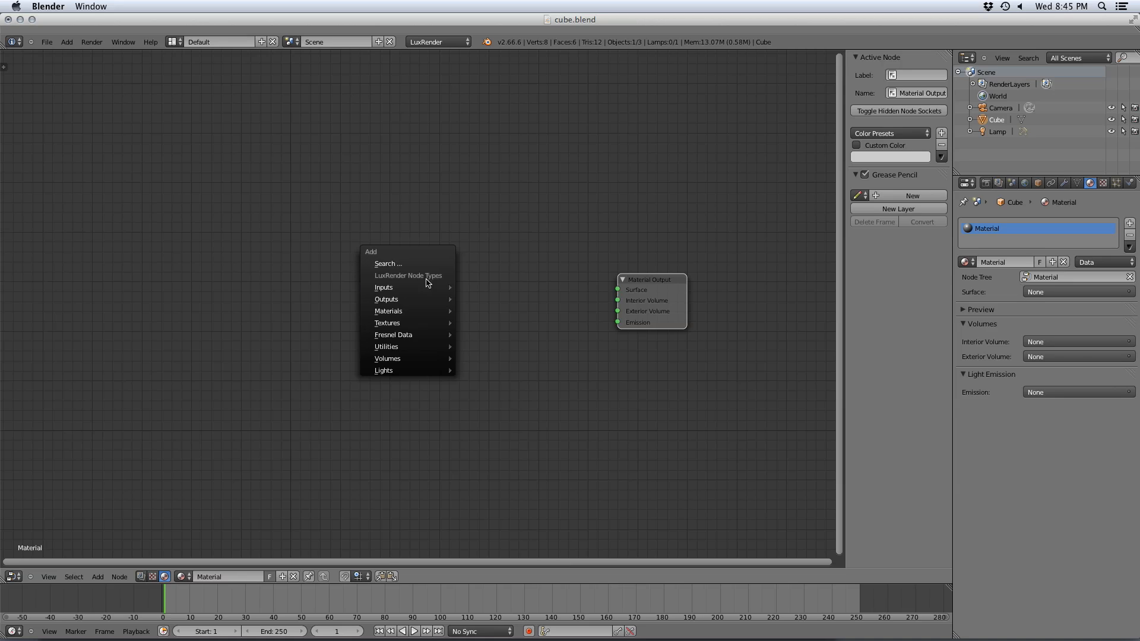
pyautogui.moveTo(423, 289)
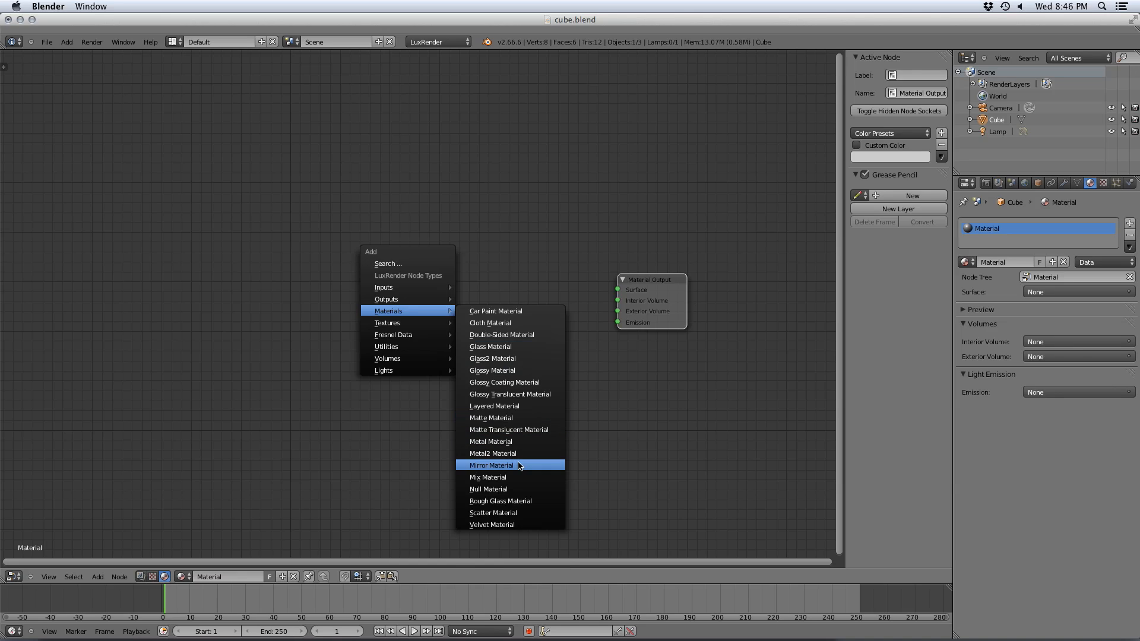
pyautogui.click(502, 418)
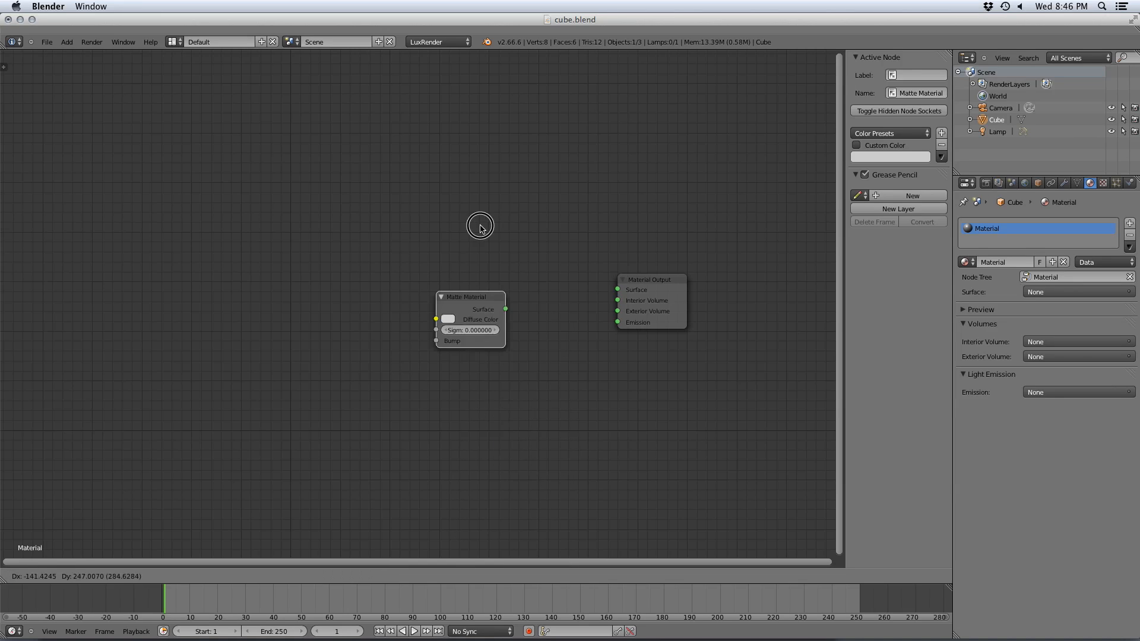
pyautogui.click(484, 247)
pyautogui.moveTo(494, 246); pyautogui.dragTo(622, 293)
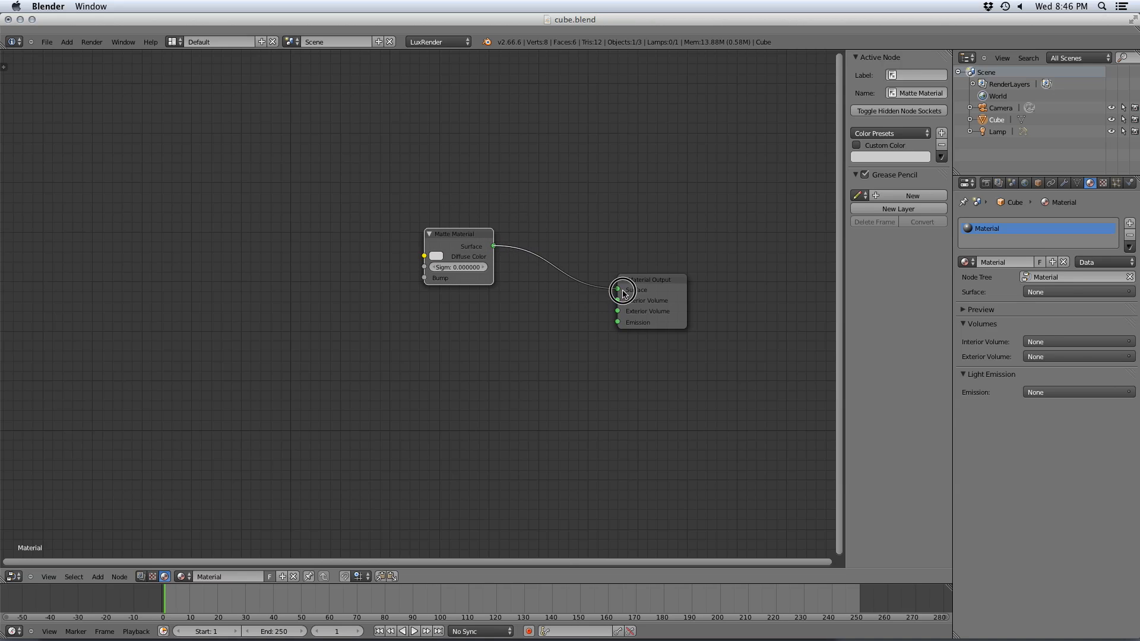
pyautogui.click(969, 361)
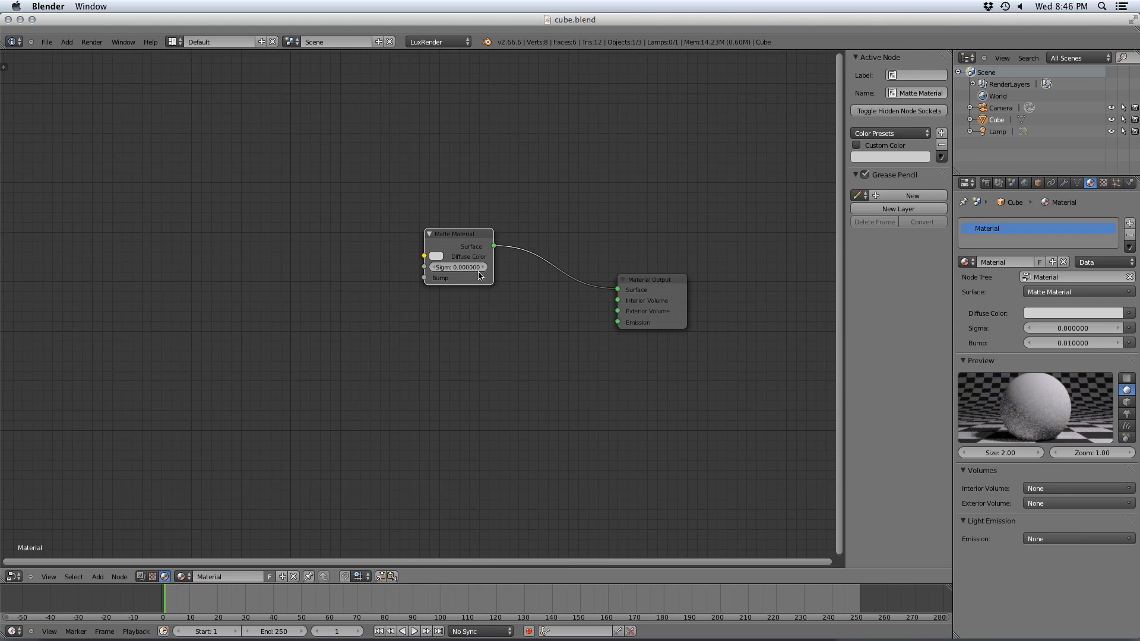
# - Give the Matte Material node a light blue diffuse colour, widen it slightly, and delete the node
pyautogui.click(439, 258)
pyautogui.click(488, 149)
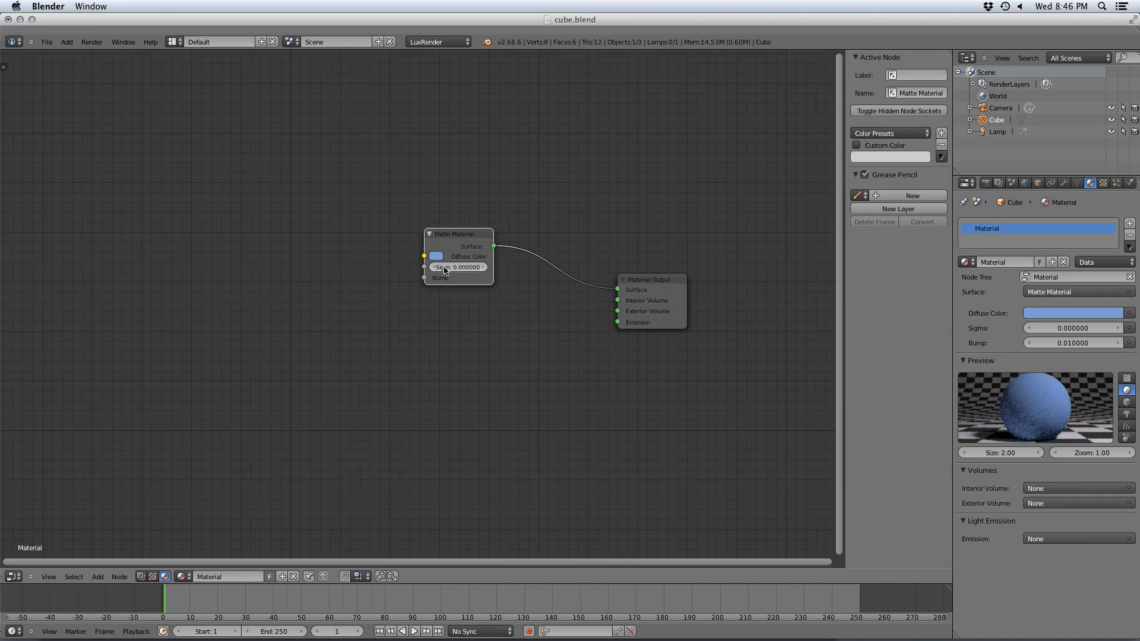
pyautogui.moveTo(493, 272); pyautogui.dragTo(473, 293)
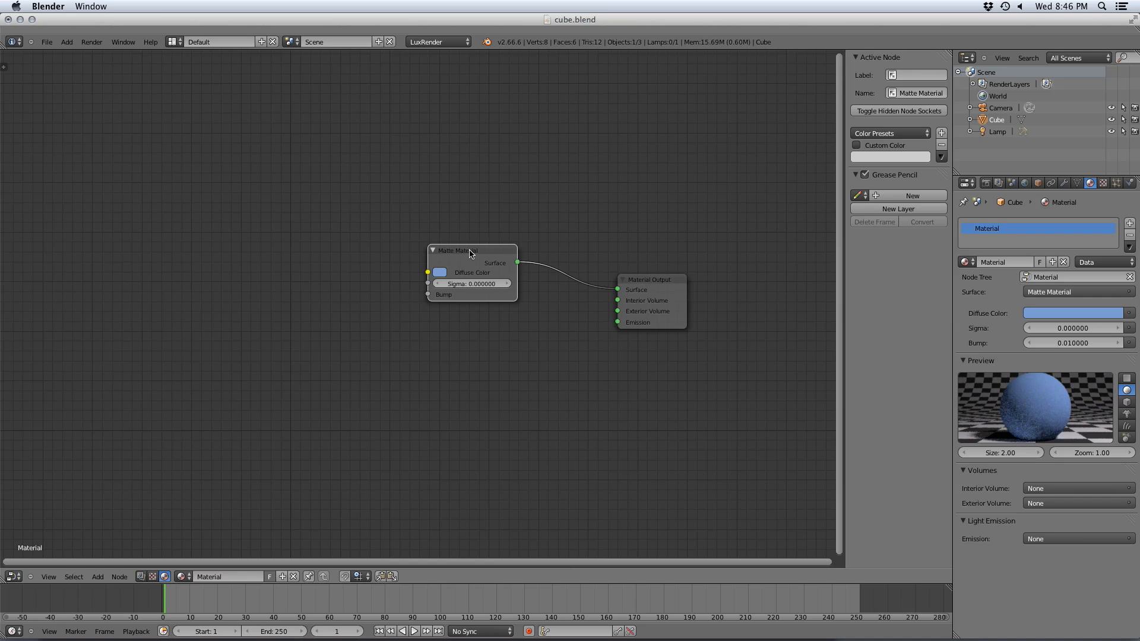
pyautogui.press('x')
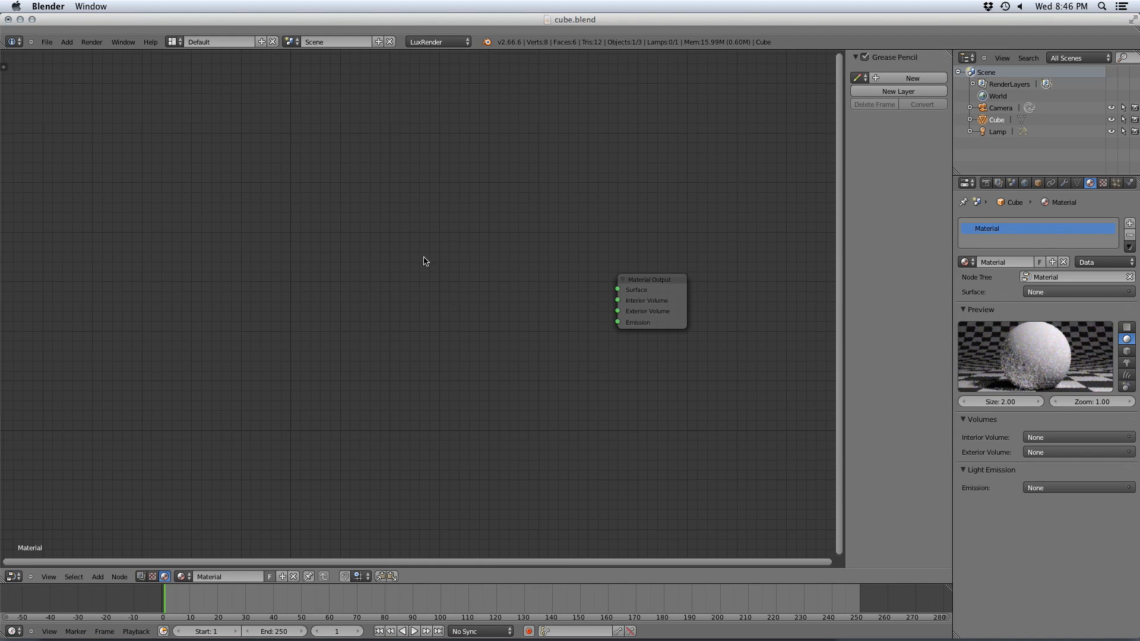
# - Add a Glossy Material node left of the Material Output and connect its Surface output to the Surface input
pyautogui.hotkey('shift', 'a')
pyautogui.moveTo(427, 258)
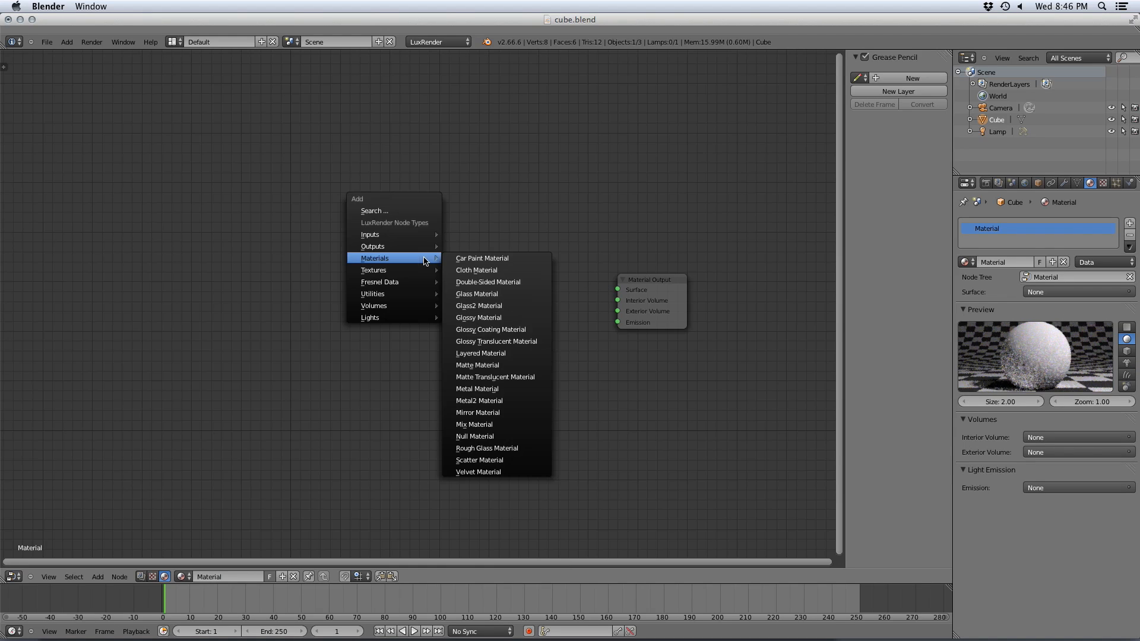
pyautogui.click(502, 318)
pyautogui.moveTo(491, 307); pyautogui.dragTo(460, 239)
pyautogui.moveTo(526, 326); pyautogui.dragTo(447, 227)
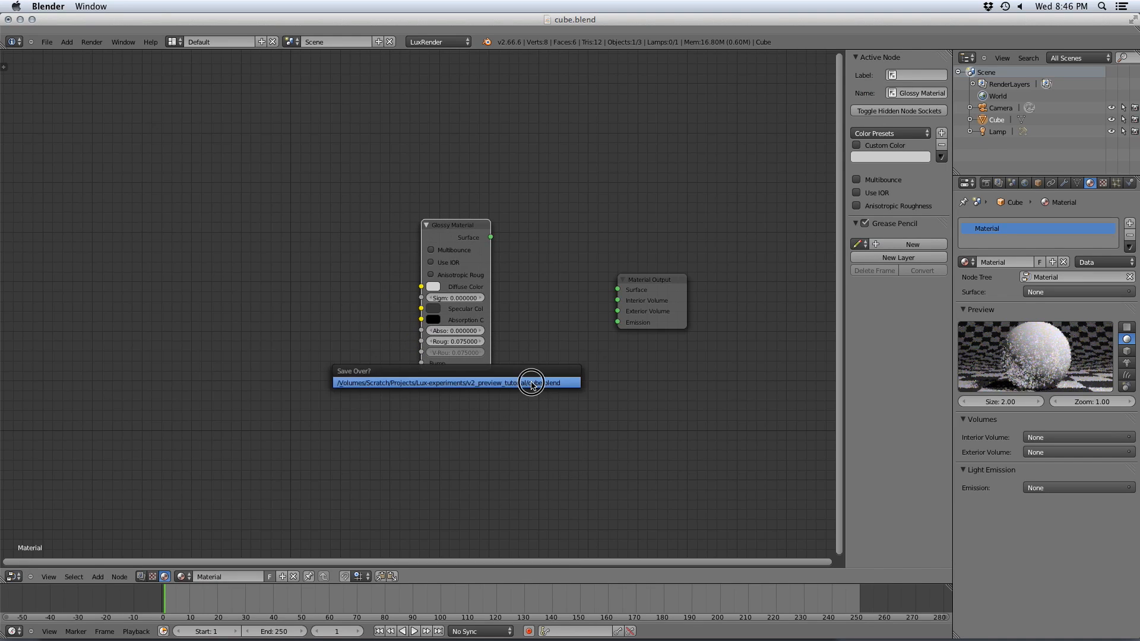
pyautogui.moveTo(491, 238); pyautogui.dragTo(618, 290)
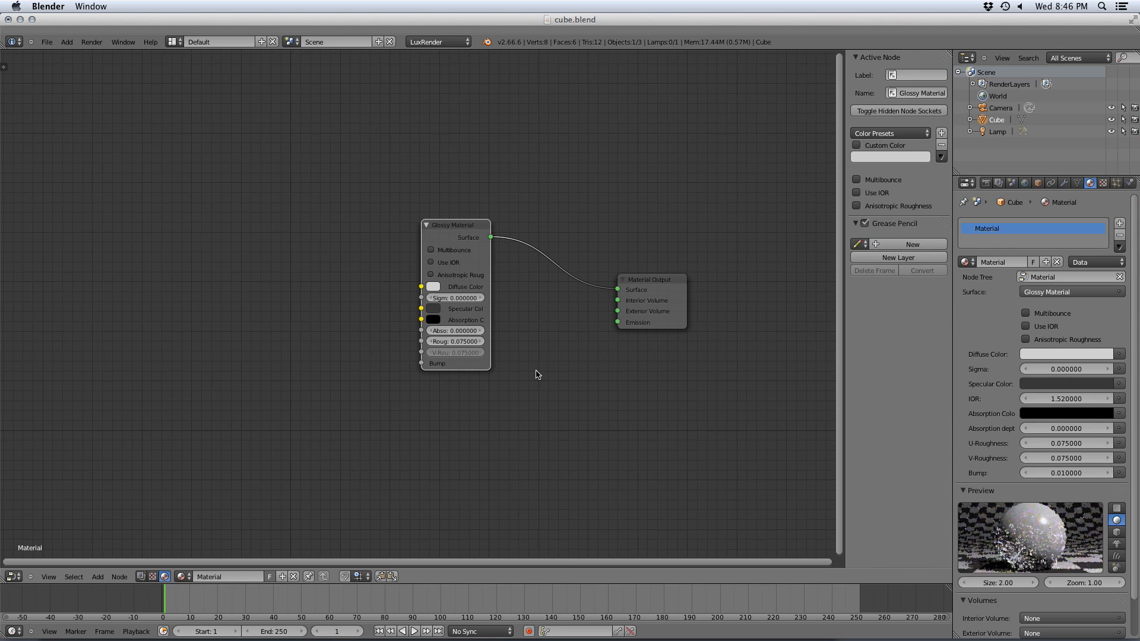
pyautogui.scroll(-2, 1054, 478)
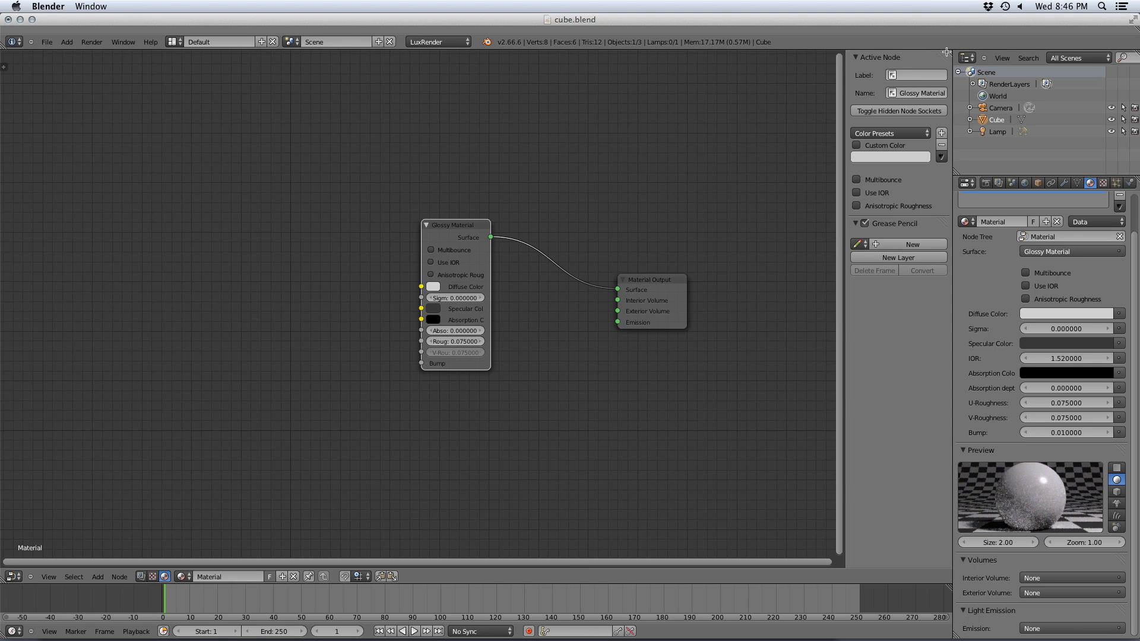
# - Split the Node Editor area vertically, set the new area to the 3D View, and widen it
pyautogui.moveTo(951, 52); pyautogui.dragTo(638, 68)
pyautogui.click(651, 577)
pyautogui.click(683, 569)
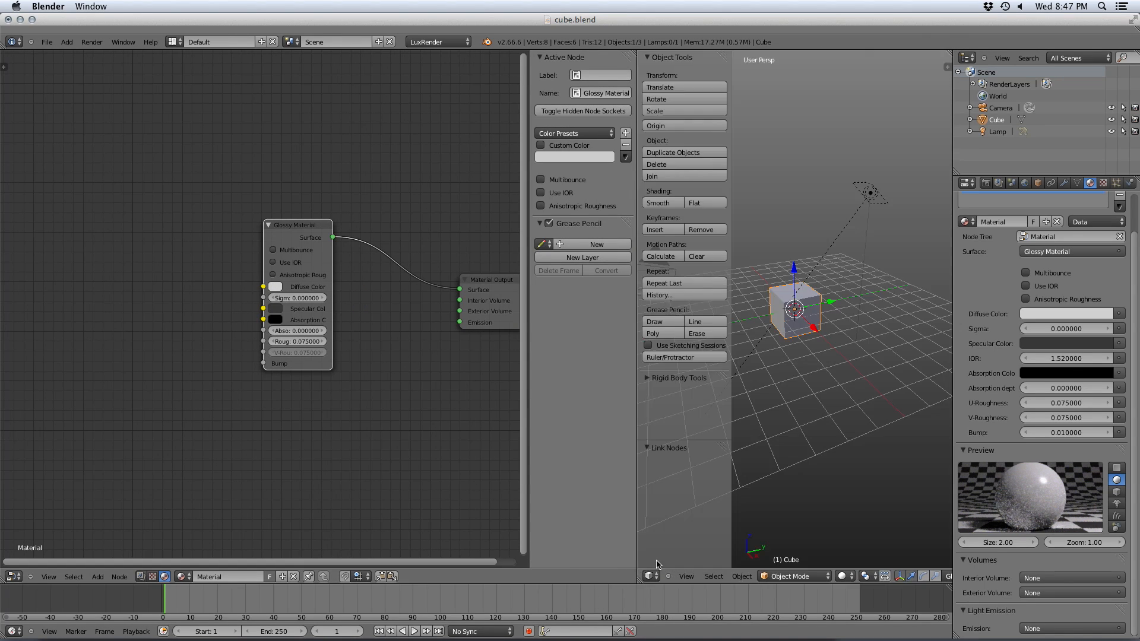
pyautogui.moveTo(636, 118); pyautogui.dragTo(438, 153)
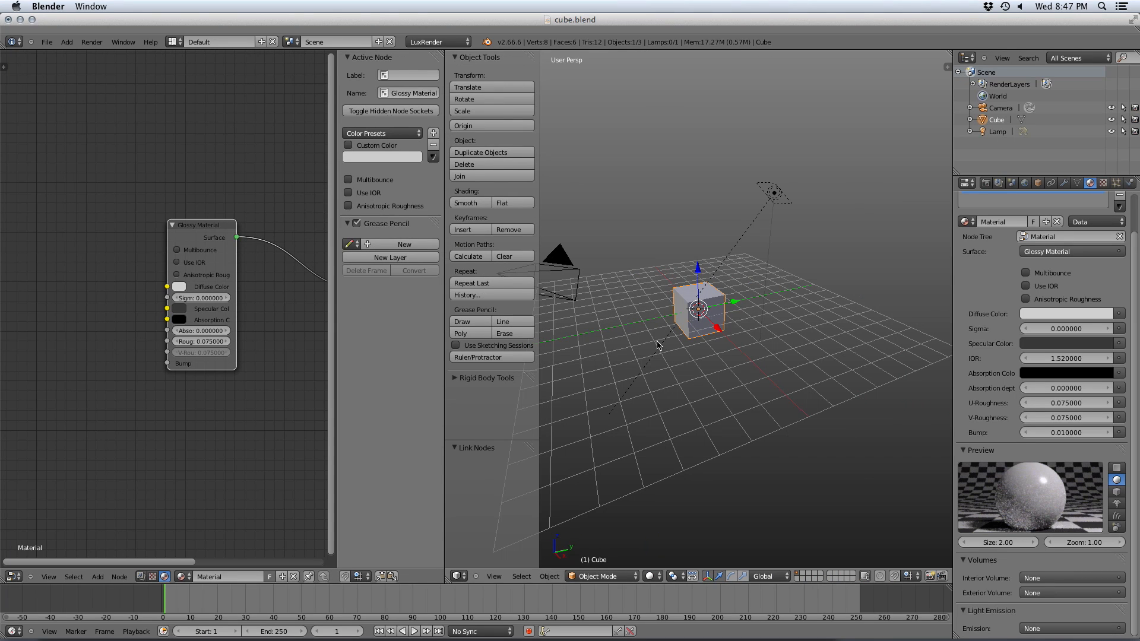
# - Delete the default cube and add a cylinder mesh in its place
pyautogui.press('x')
pyautogui.click(715, 307)
pyautogui.hotkey('shift', 'a')
pyautogui.moveTo(718, 304)
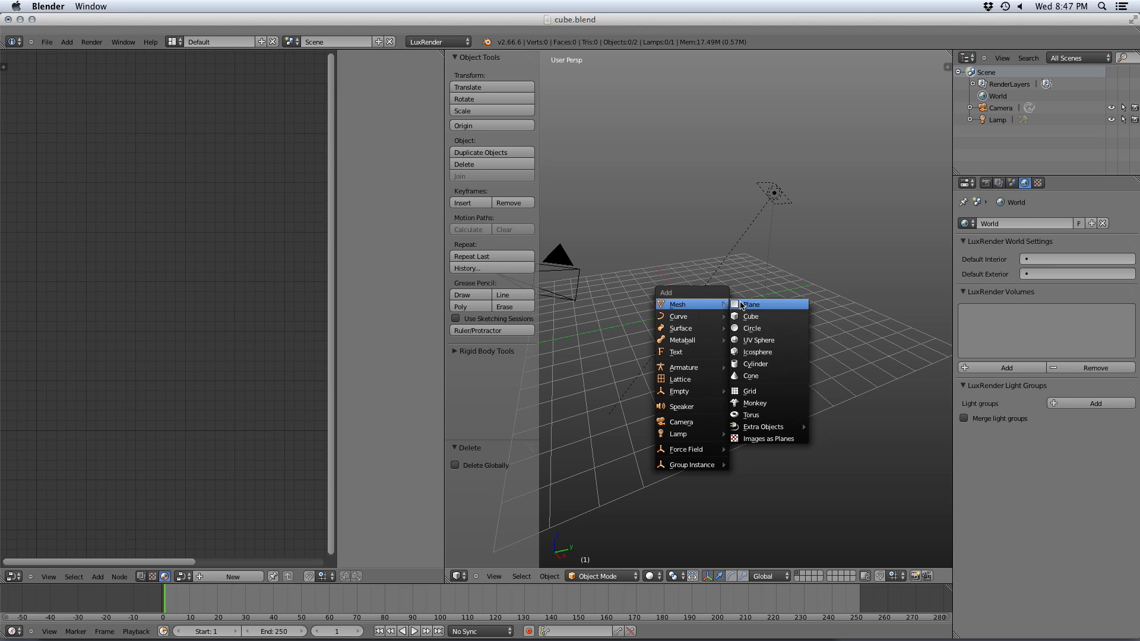
pyautogui.click(756, 364)
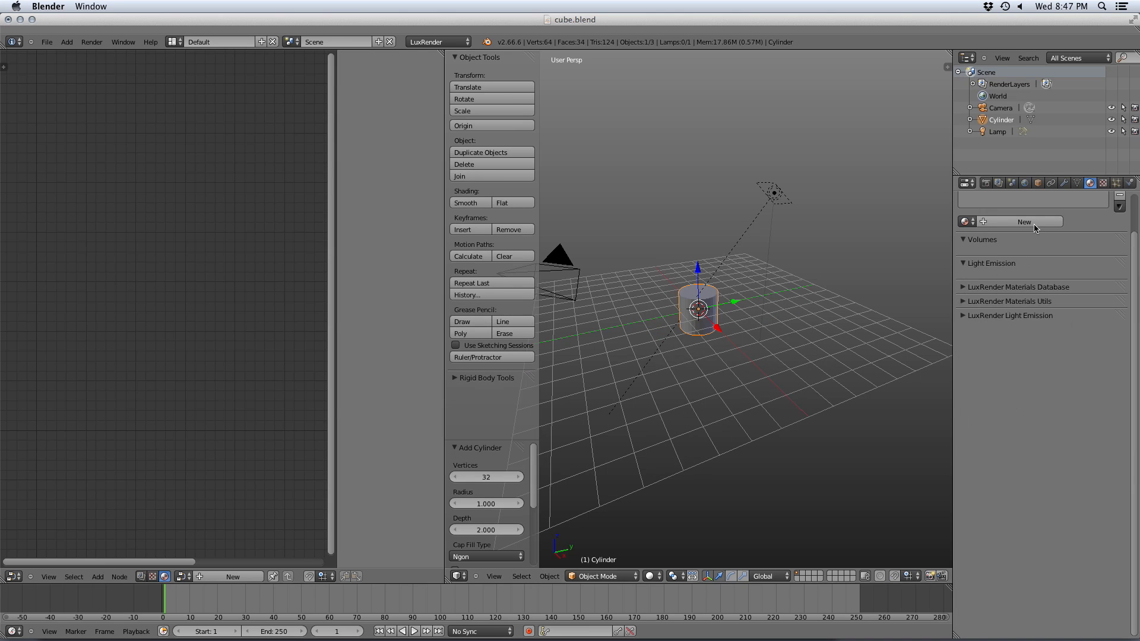
# - Assign the existing Material to the cylinder and rename it "tree bark"
pyautogui.click(966, 223)
pyautogui.click(988, 243)
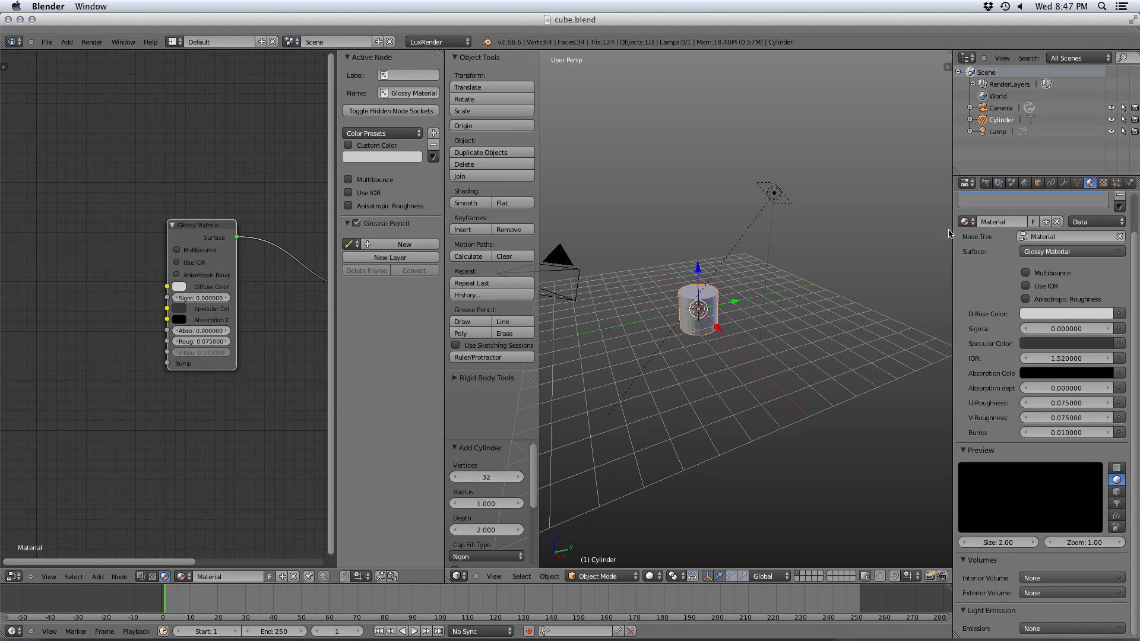
pyautogui.click(1004, 222)
pyautogui.write('tr')
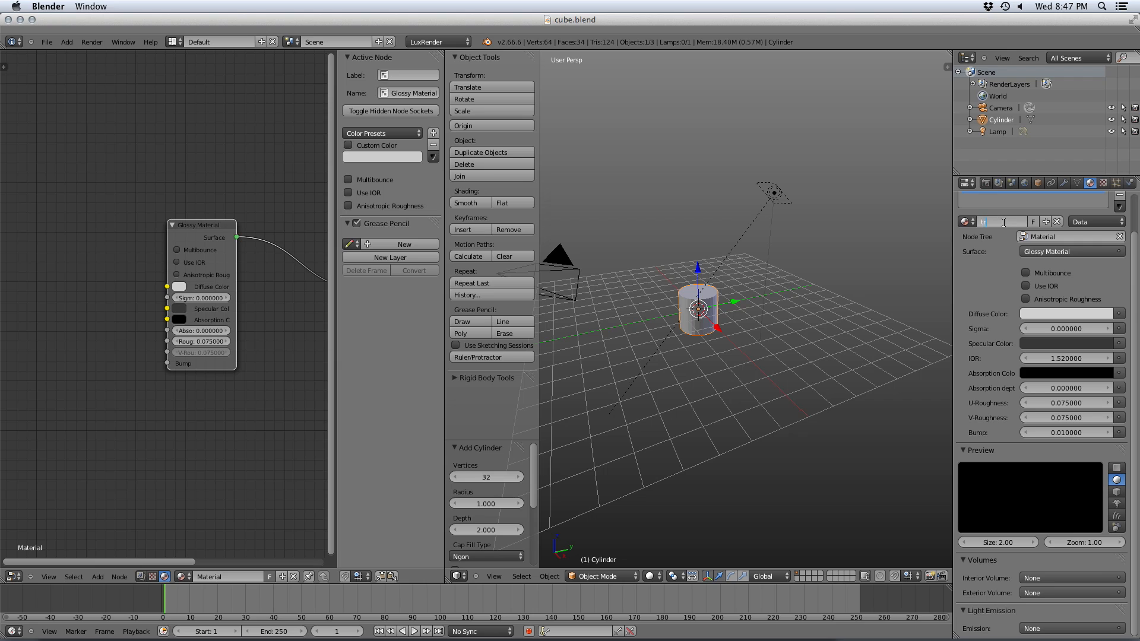
pyautogui.write('ee bark')
pyautogui.press('Return')
# - Widen the node area and switch it to the UV/Image Editor, collapse the material preview, and unwrap the cylinder's mesh
pyautogui.moveTo(445, 316); pyautogui.dragTo(560, 321)
pyautogui.scroll(2, 664, 337)
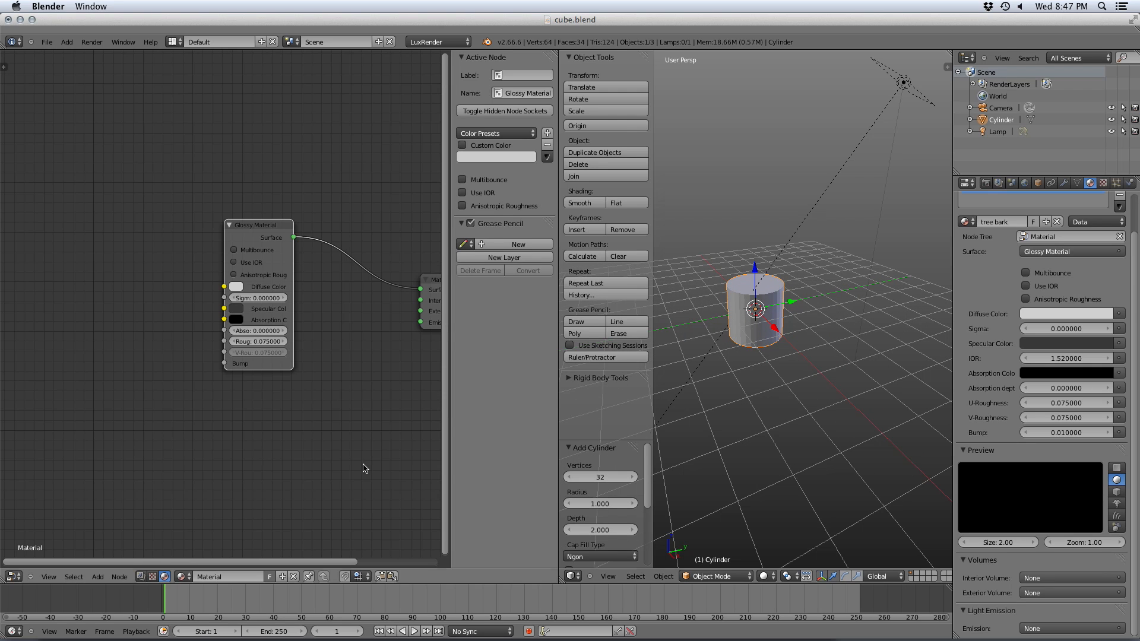
pyautogui.click(13, 577)
pyautogui.click(42, 499)
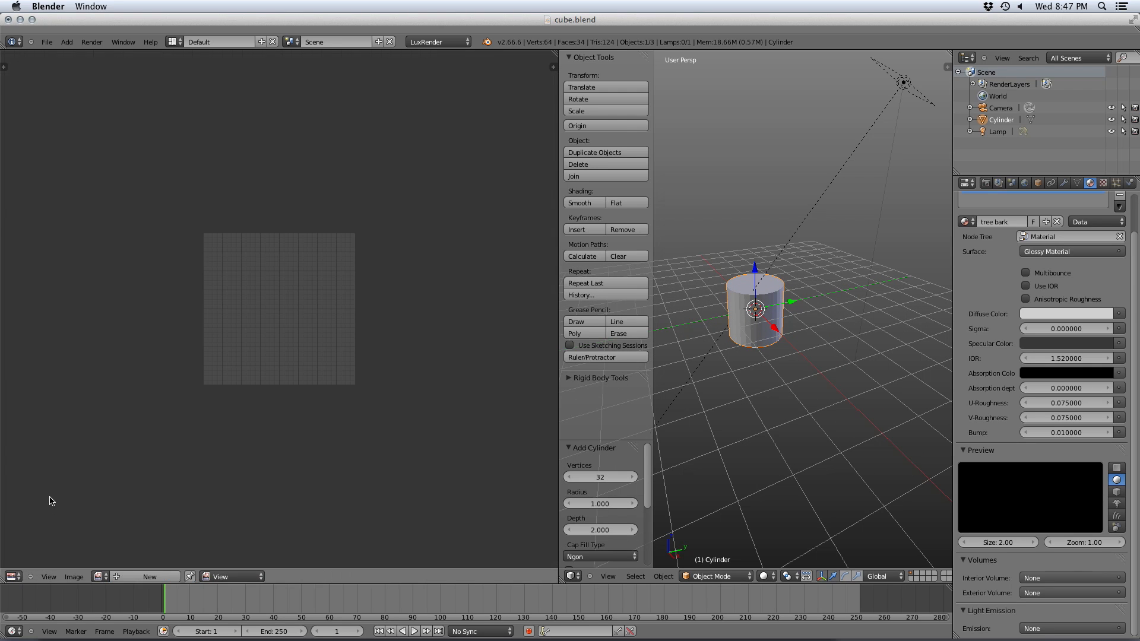
pyautogui.click(980, 451)
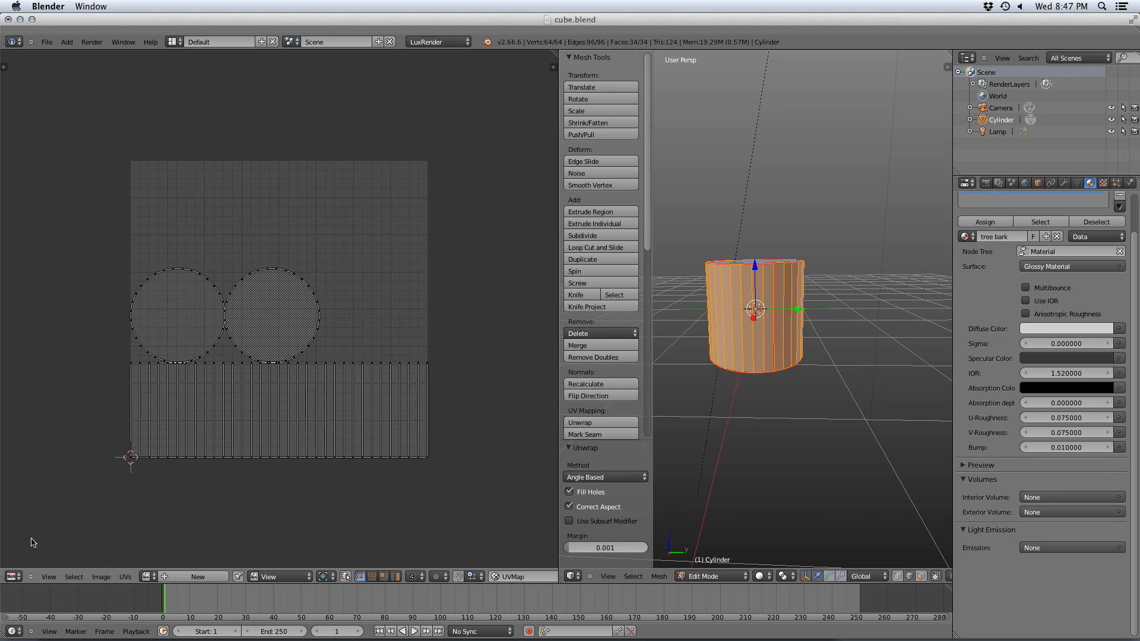
# - Switch the UV/Image Editor area back to the Node Editor and return the cylinder to Object Mode
pyautogui.click(14, 576)
pyautogui.click(79, 452)
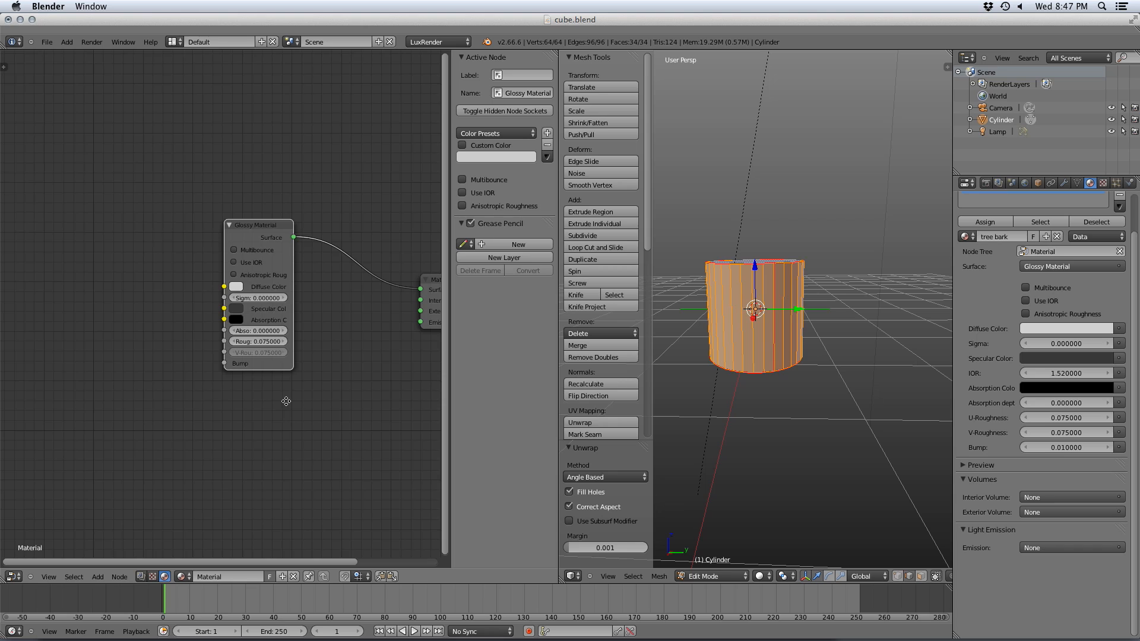
pyautogui.moveTo(287, 400); pyautogui.dragTo(247, 414, button='middle')
pyautogui.click(712, 577)
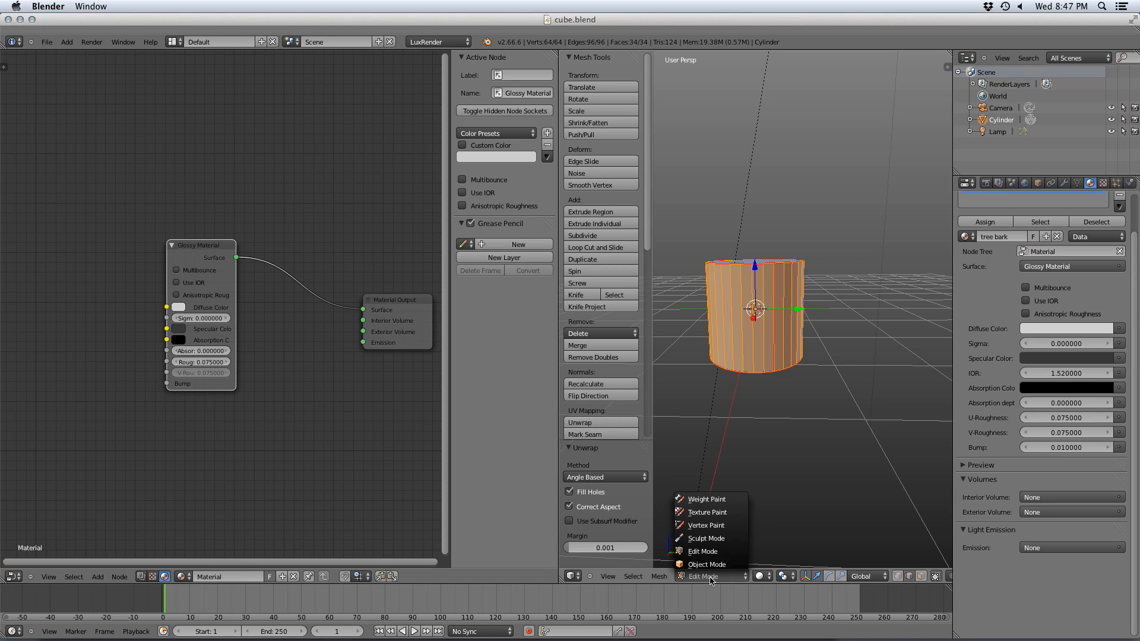
pyautogui.click(712, 565)
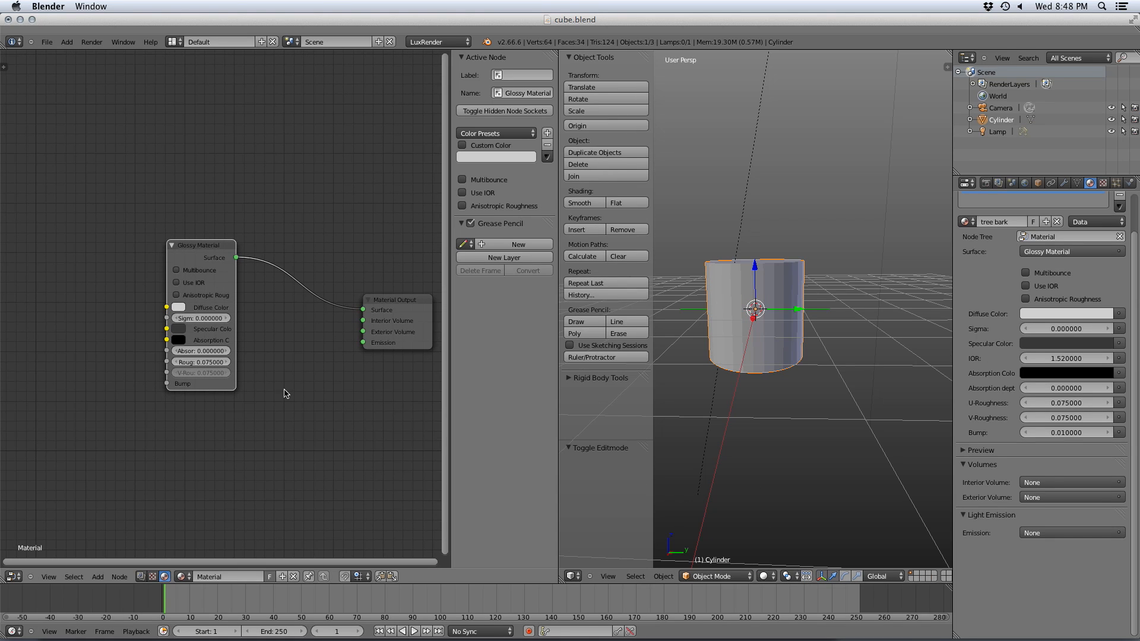
# - Inspect the diffuse and specular color settings on the Glossy Material node
pyautogui.scroll(-2, 287, 394)
pyautogui.scroll(2, 292, 363)
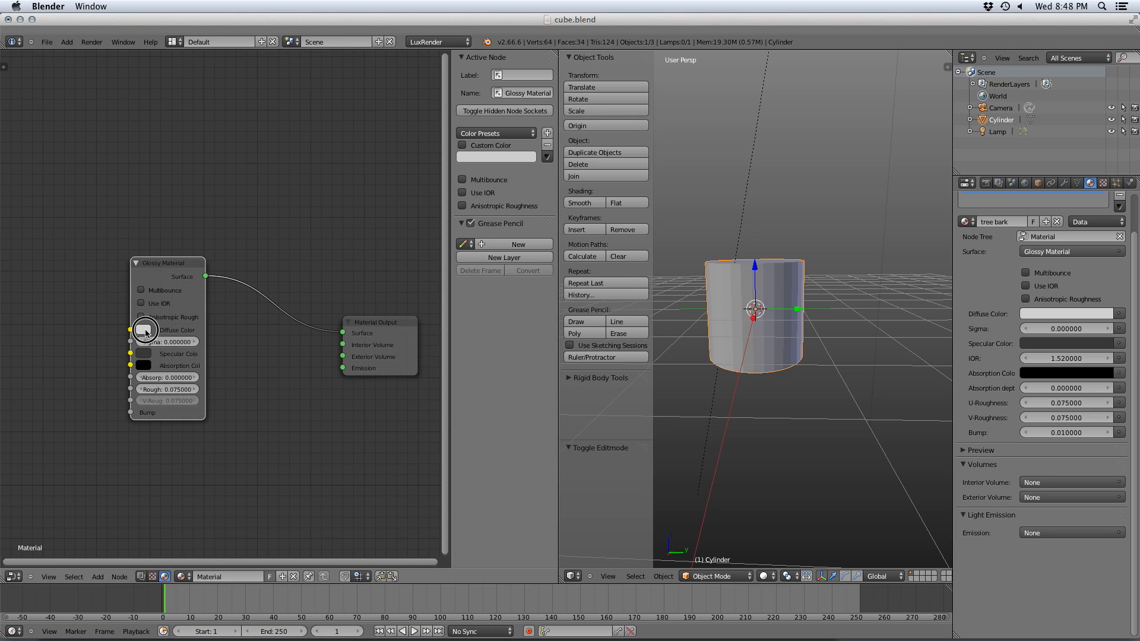
pyautogui.click(144, 330)
pyautogui.click(146, 357)
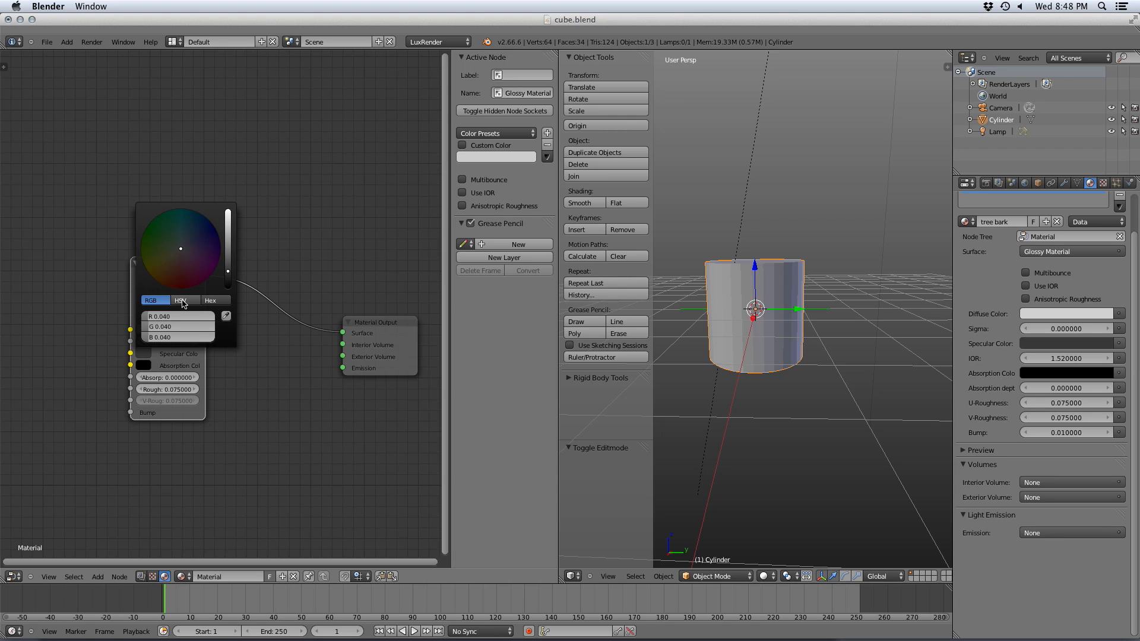
pyautogui.click(181, 301)
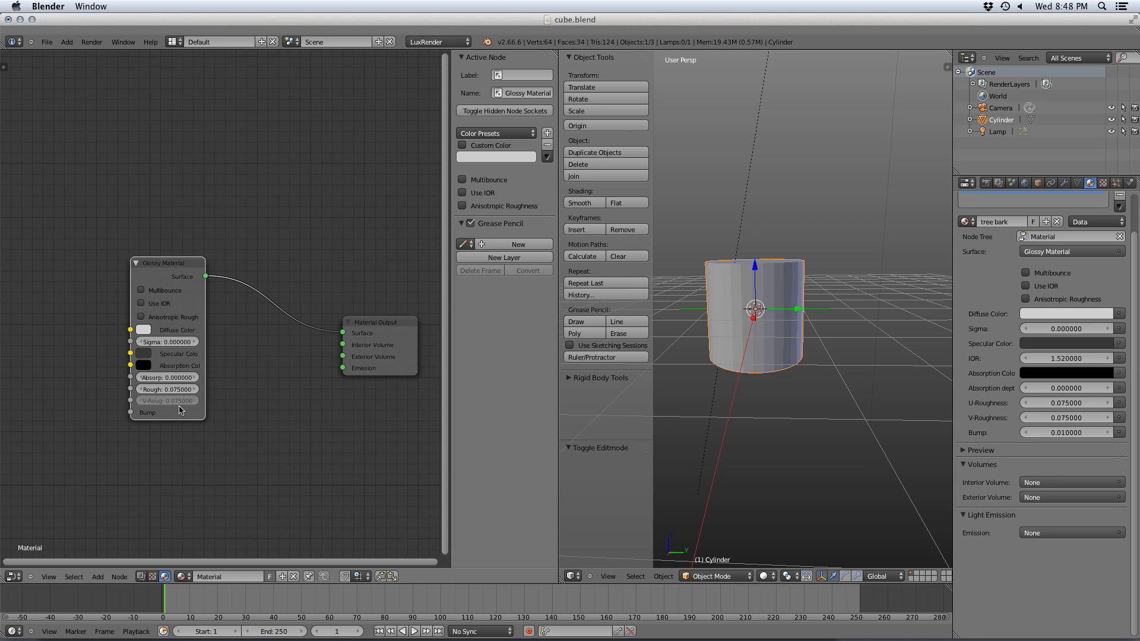
# - Add an Image Map Texture node beside the Glossy Material node and connect its color to the Diffuse Color input
pyautogui.moveTo(168, 266); pyautogui.dragTo(238, 272)
pyautogui.hotkey('shift', 'a')
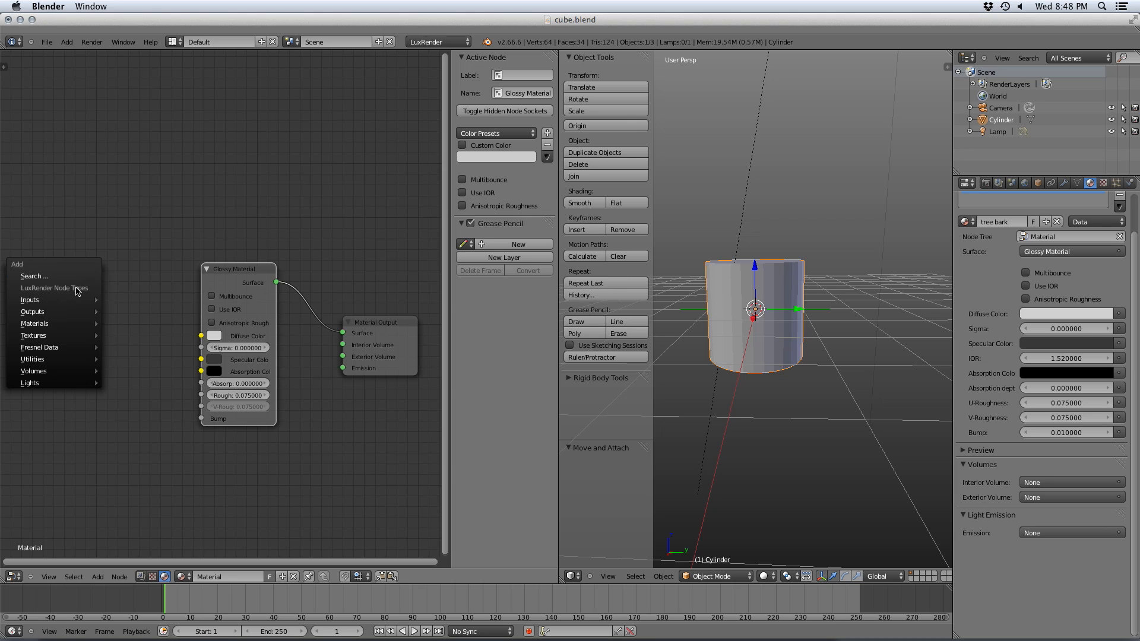
pyautogui.moveTo(66, 336)
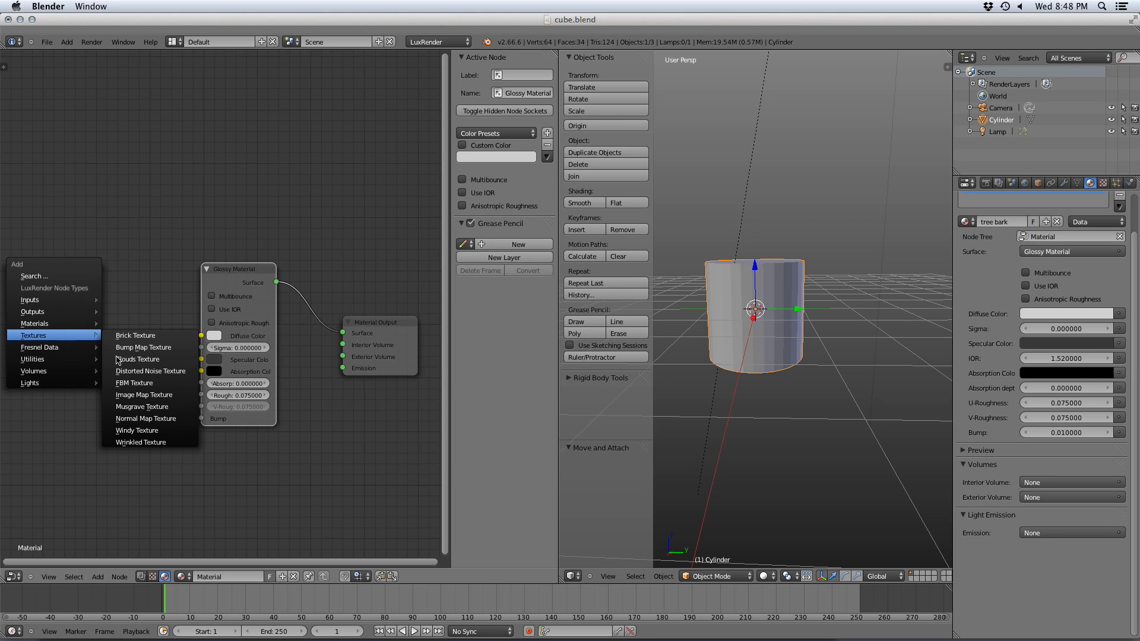
pyautogui.click(144, 396)
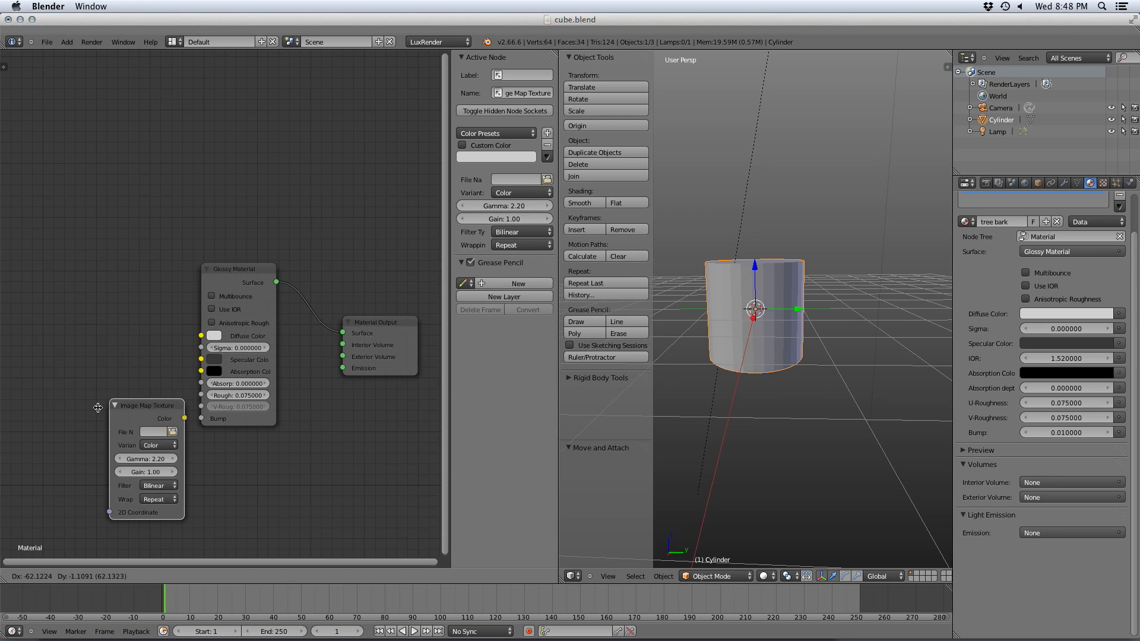
pyautogui.click(39, 262)
pyautogui.moveTo(112, 278); pyautogui.dragTo(202, 336)
pyautogui.hotkey('ctrl', 's')
pyautogui.click(288, 379)
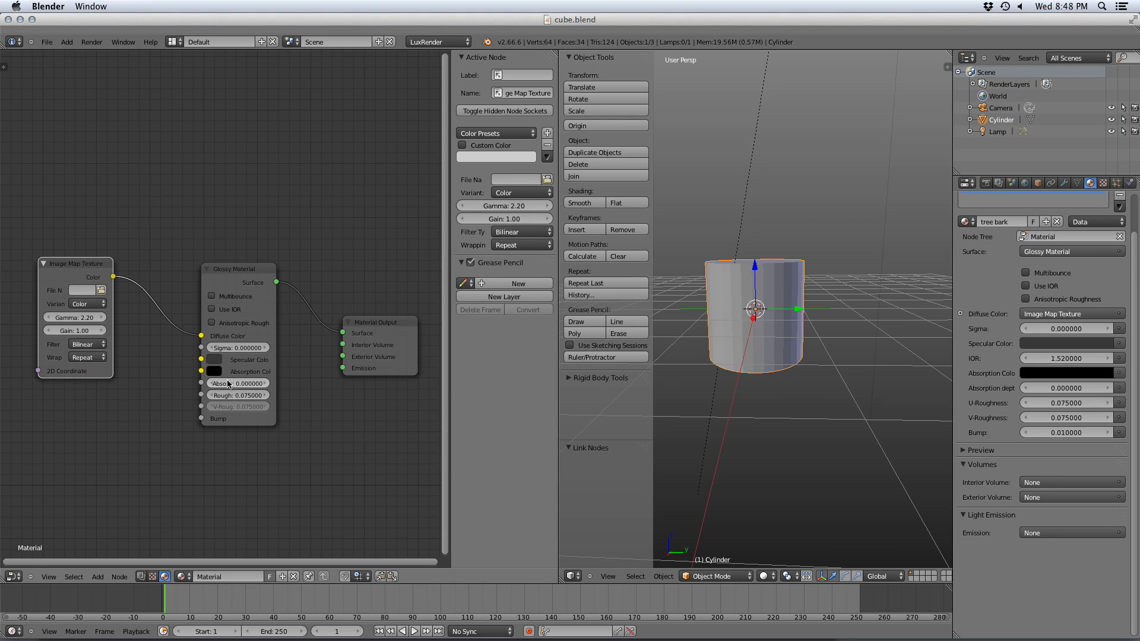
# - Load tree_bark.png from the project's textures folder into the Image Map Texture node
pyautogui.click(101, 290)
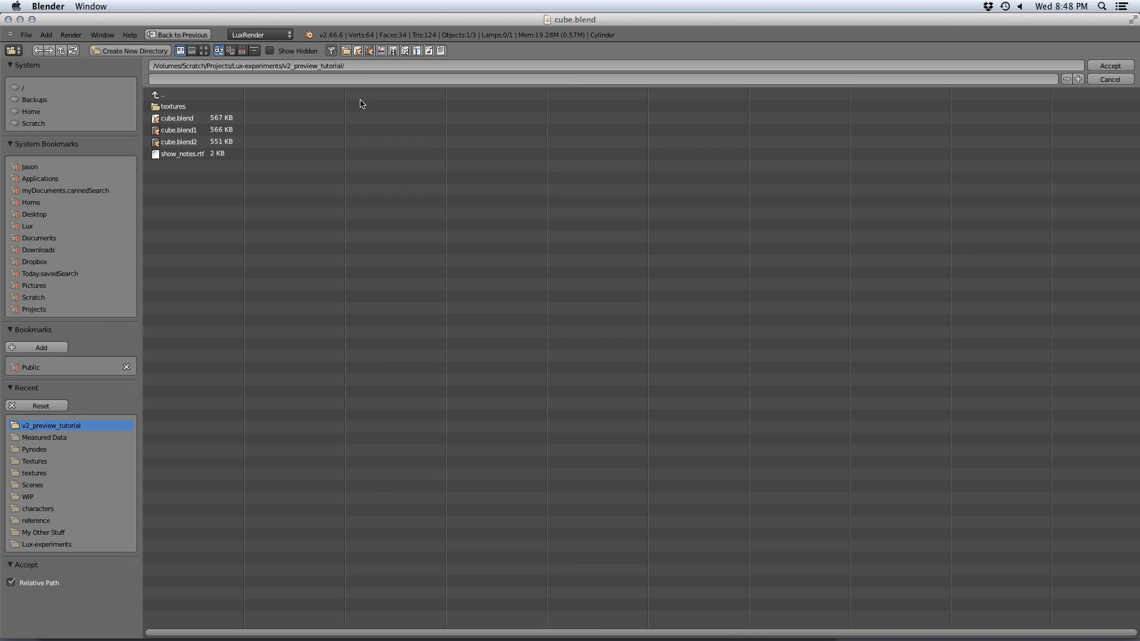
pyautogui.click(202, 95)
pyautogui.click(190, 118)
pyautogui.click(184, 107)
pyautogui.click(184, 106)
pyautogui.click(1108, 66)
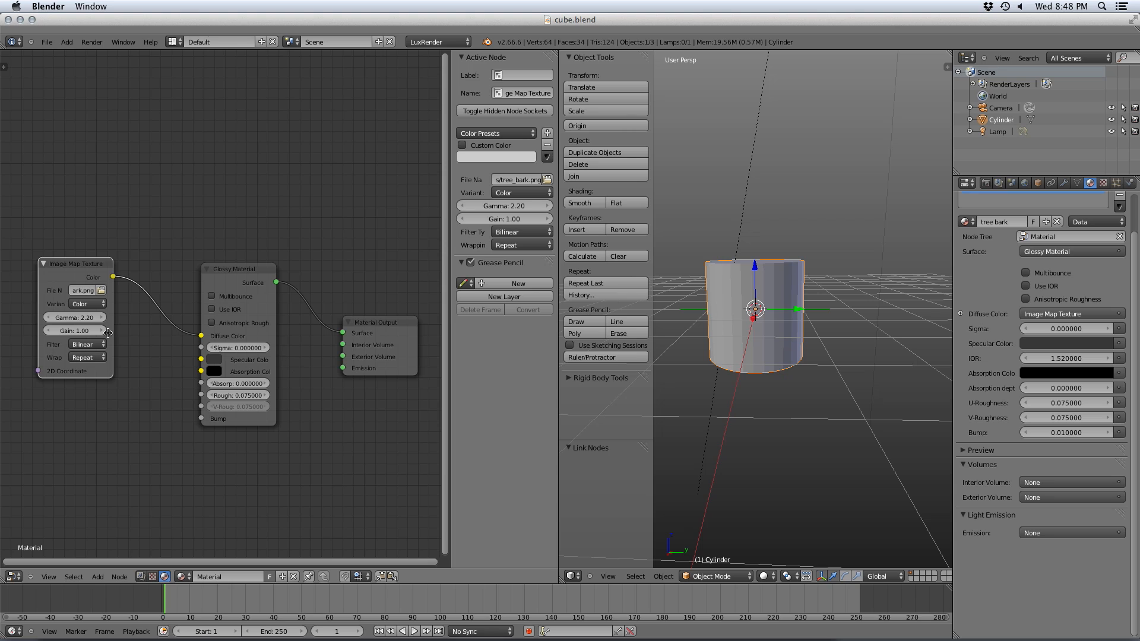
# - Raise the cylinder 1 unit along Z in the camera view and add an enlarged ground plane with a new material
pyautogui.press('KP_0')
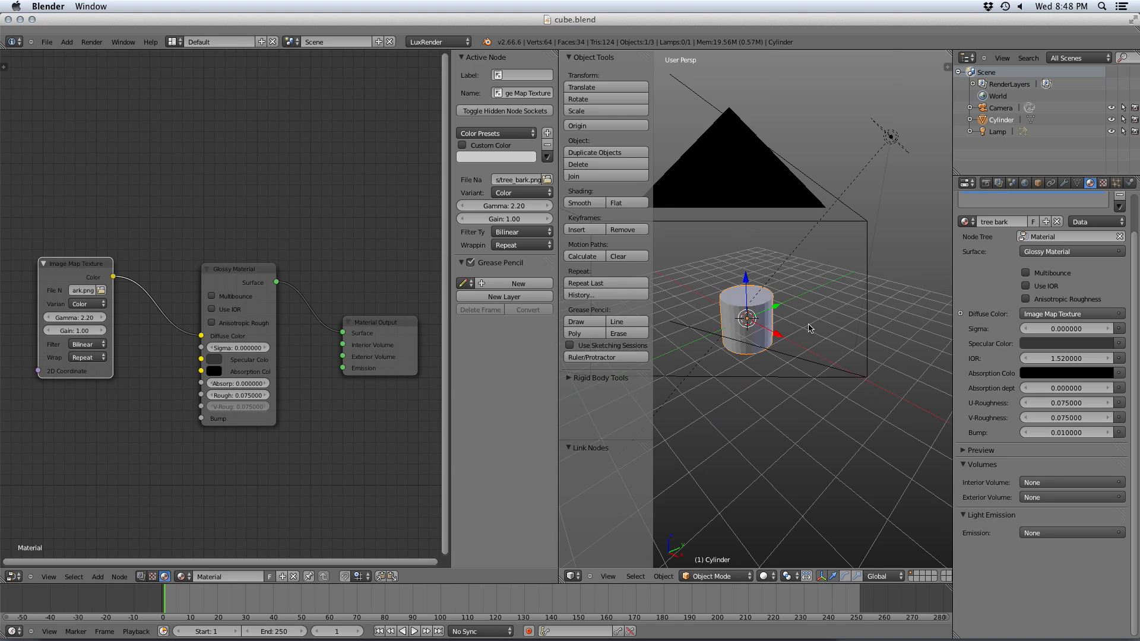
pyautogui.hotkey('shift', 'a')
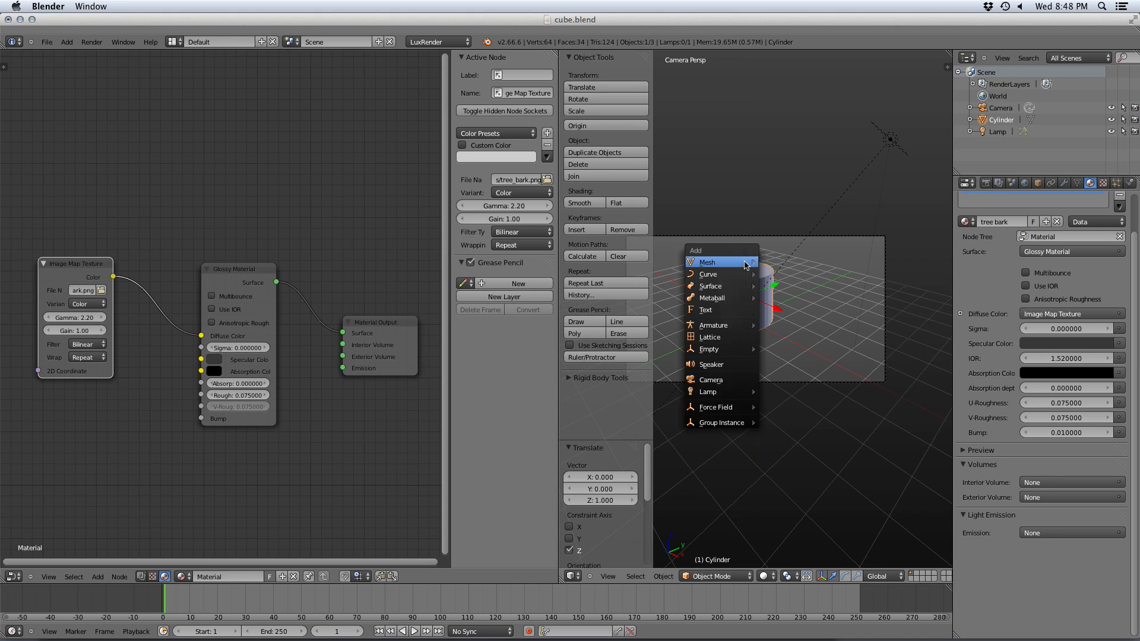
pyautogui.click(713, 256)
pyautogui.press('Tab')
pyautogui.press('g')
pyautogui.click(866, 289)
pyautogui.hotkey('ctrl', 'z')
pyautogui.hotkey('ctrl', 'alt', 's')
pyautogui.press('s')
pyautogui.click(856, 283)
pyautogui.press('Tab')
pyautogui.click(1024, 221)
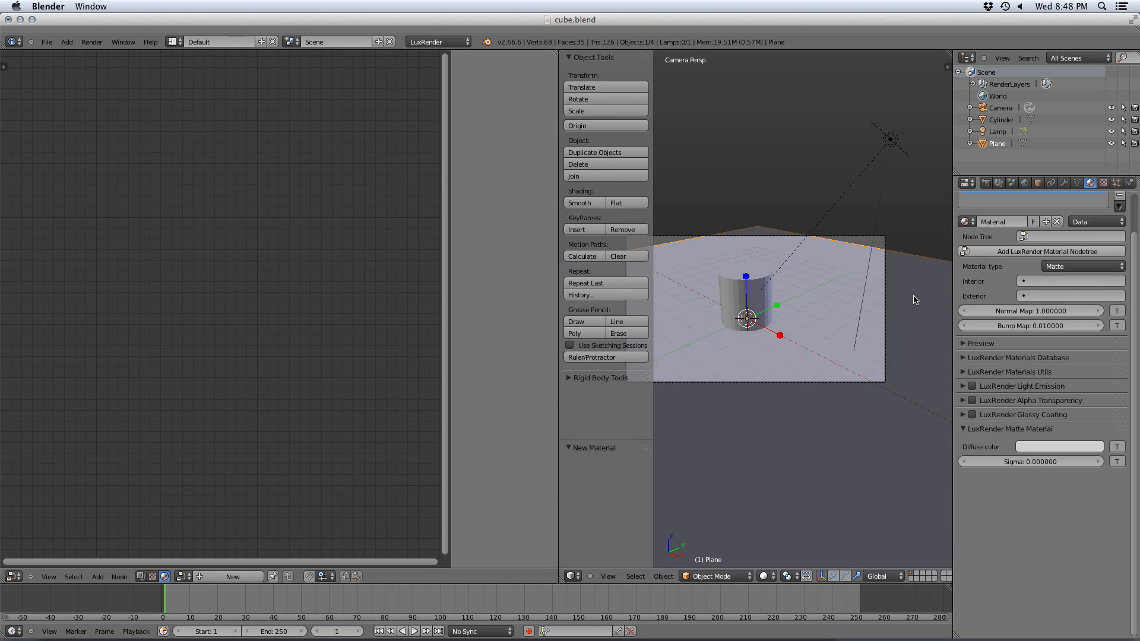
# - Reselect the cylinder, test-render the scene in LuxRender with the display refreshed, and return to Blender
pyautogui.click(985, 183)
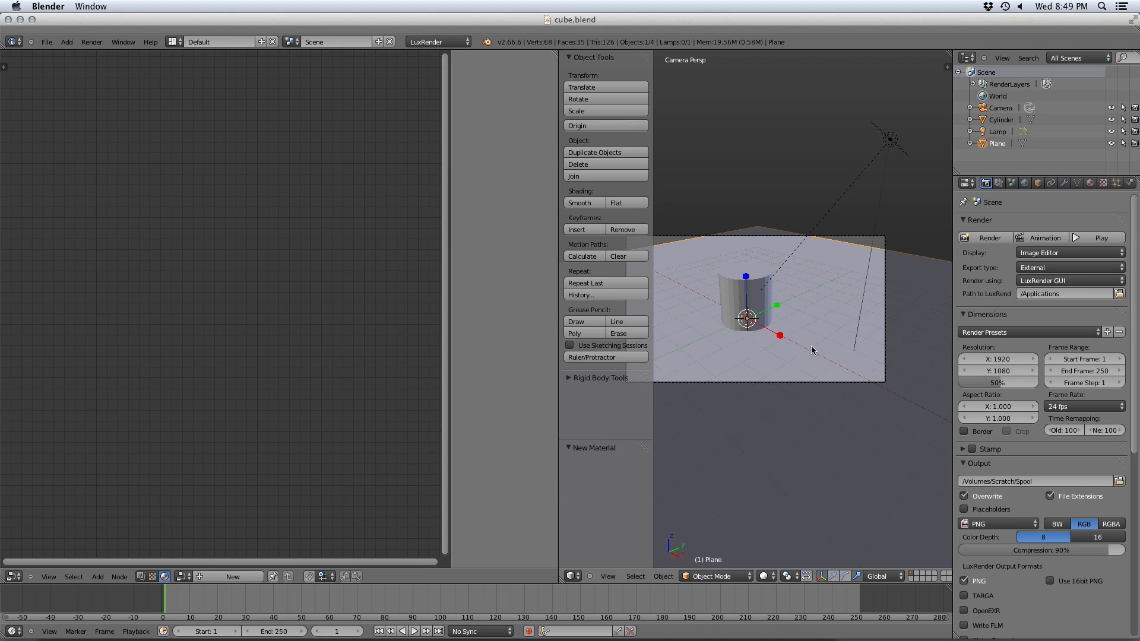
pyautogui.rightClick(740, 295)
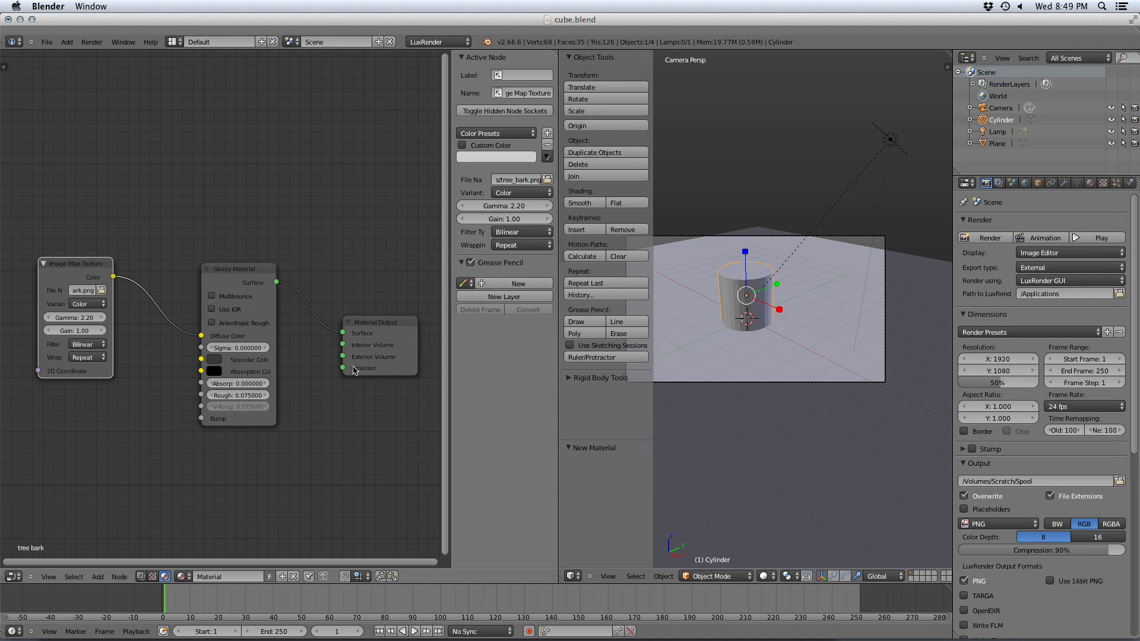
pyautogui.click(966, 237)
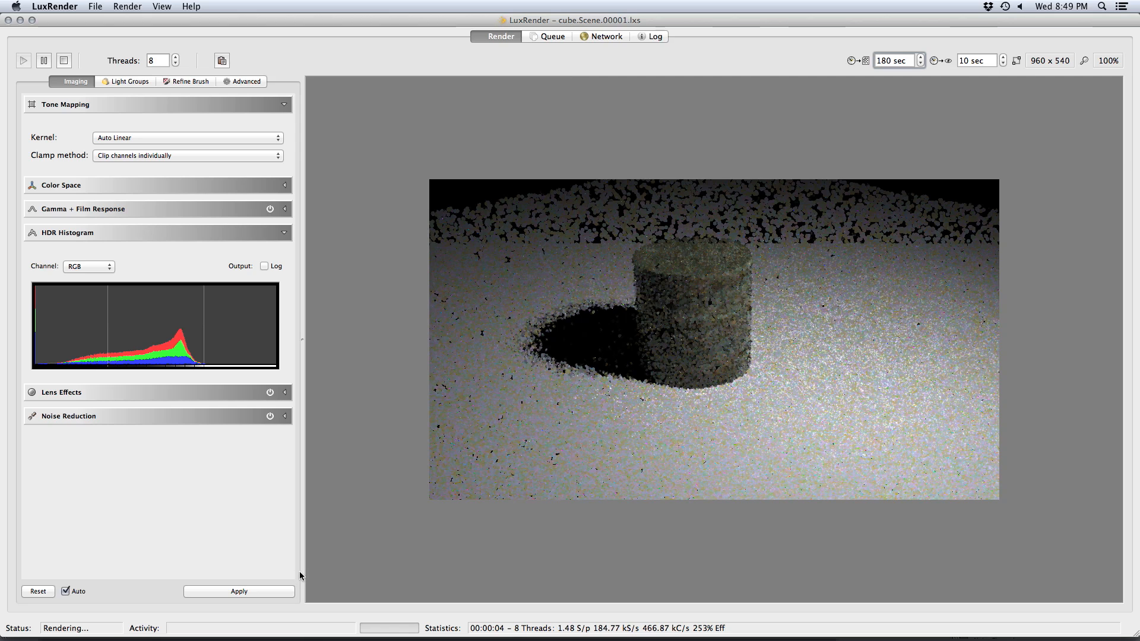
pyautogui.click(273, 592)
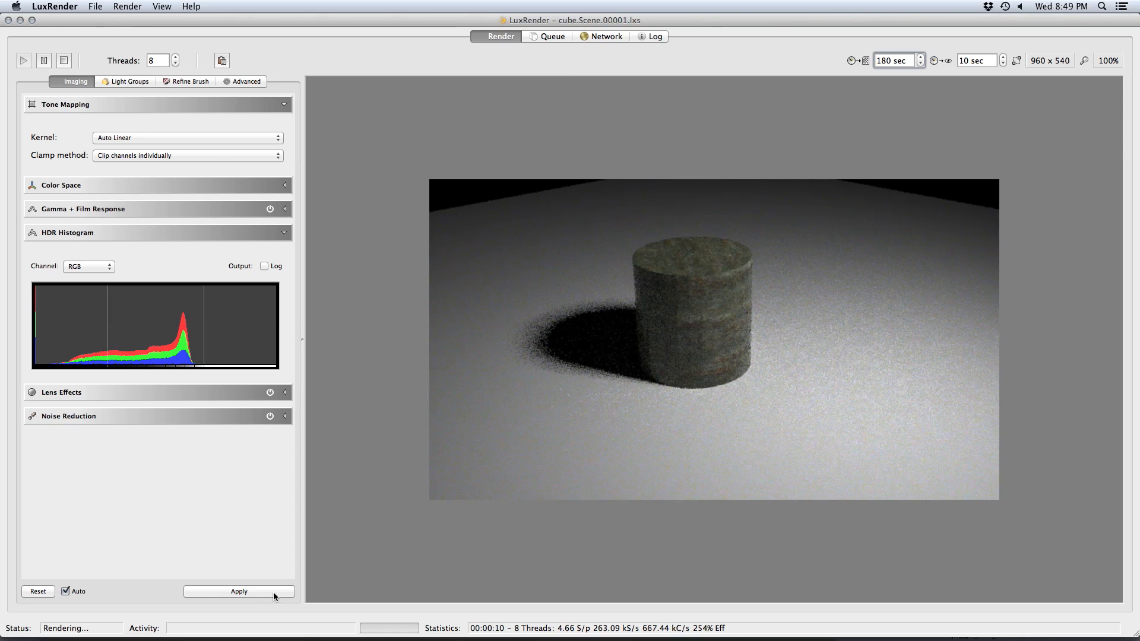
pyautogui.click(767, 345)
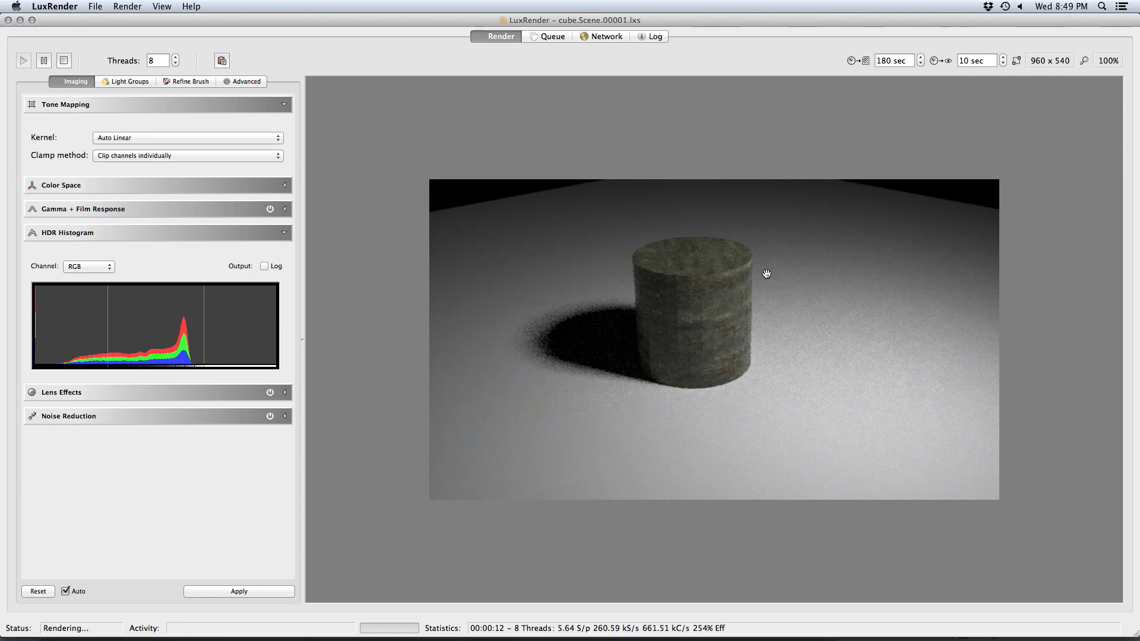
pyautogui.click(662, 312)
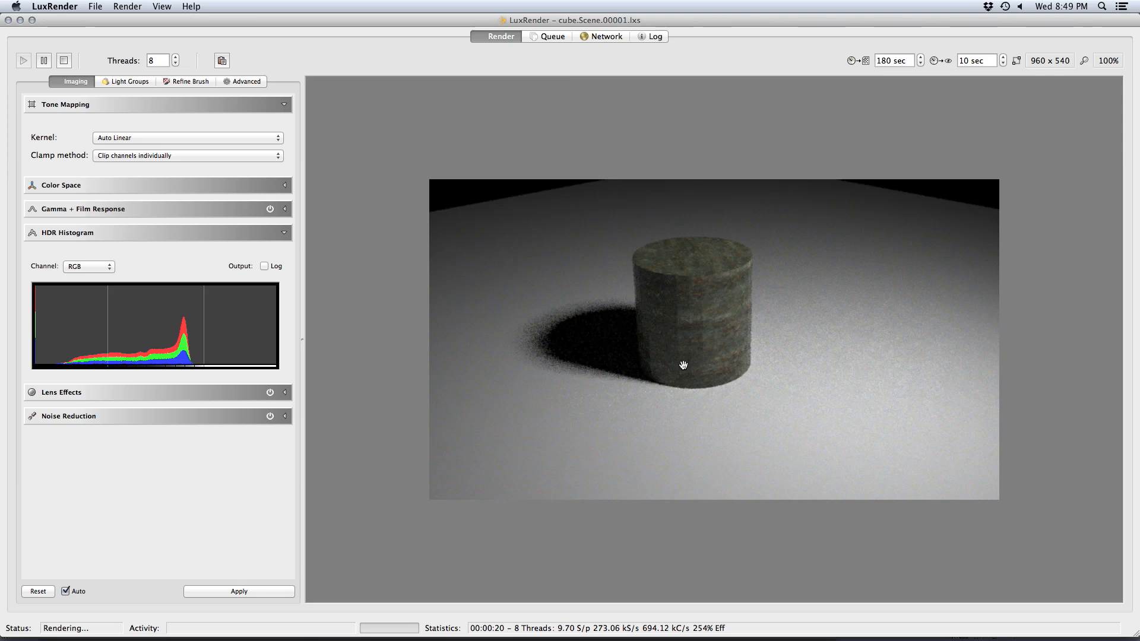
pyautogui.press('super+q')
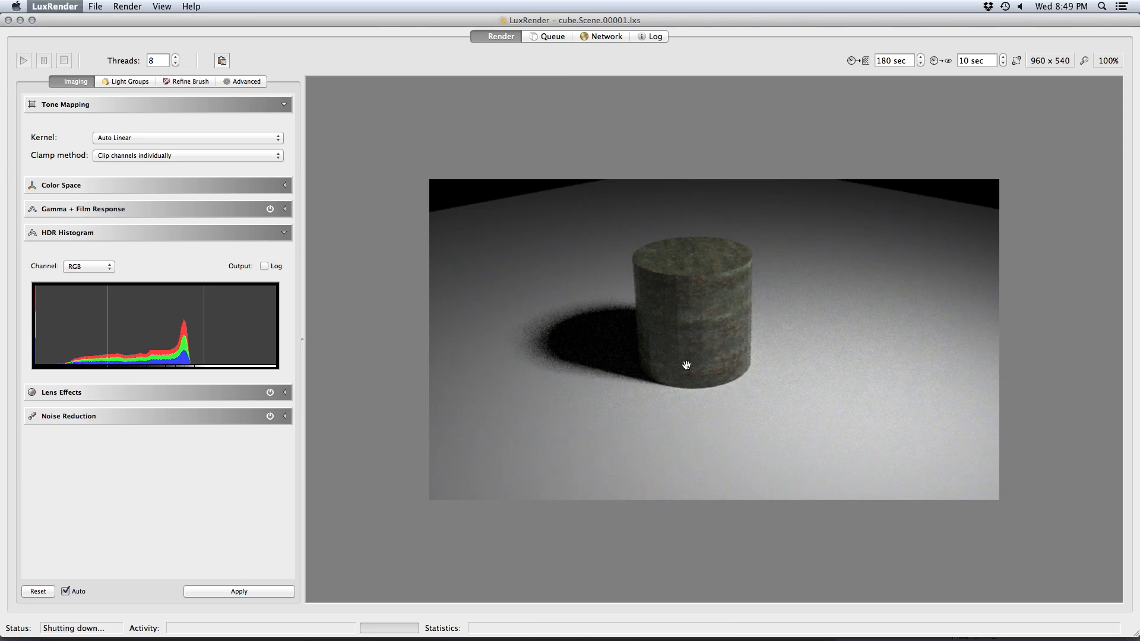
pyautogui.press('Escape')
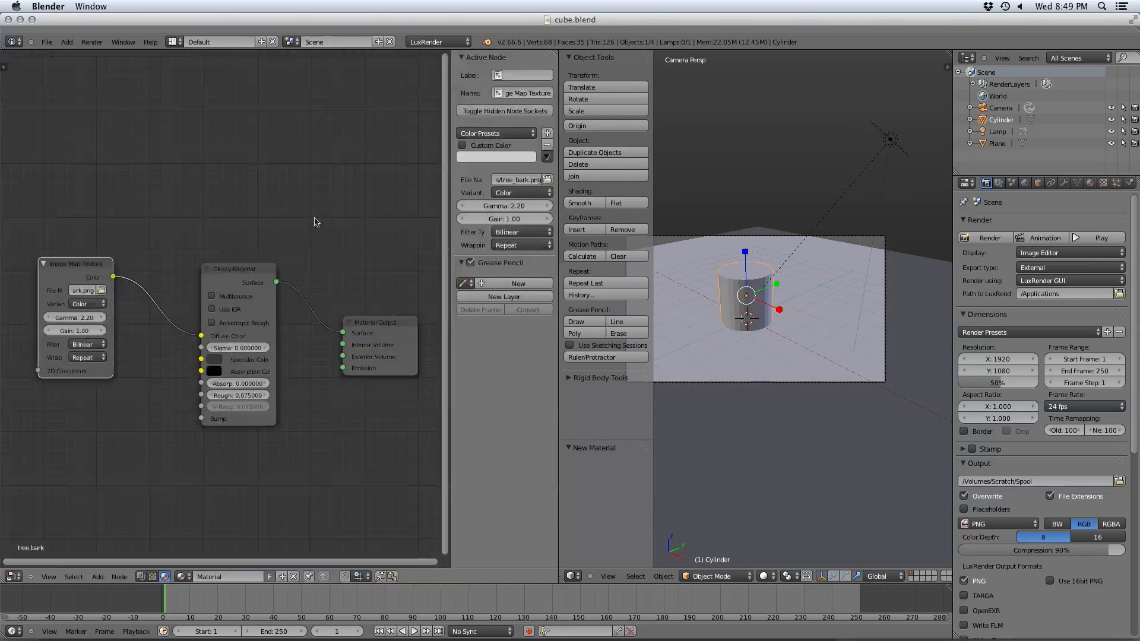
# - Add an Edge Split modifier to the cylinder and shade it smooth
pyautogui.click(1064, 183)
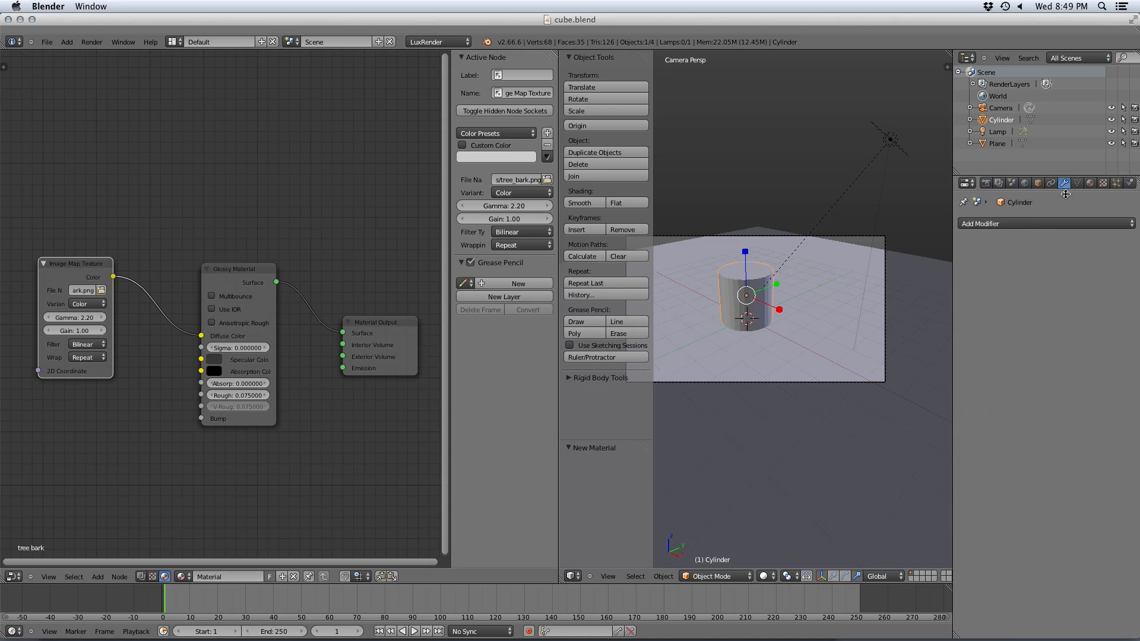
pyautogui.click(1047, 225)
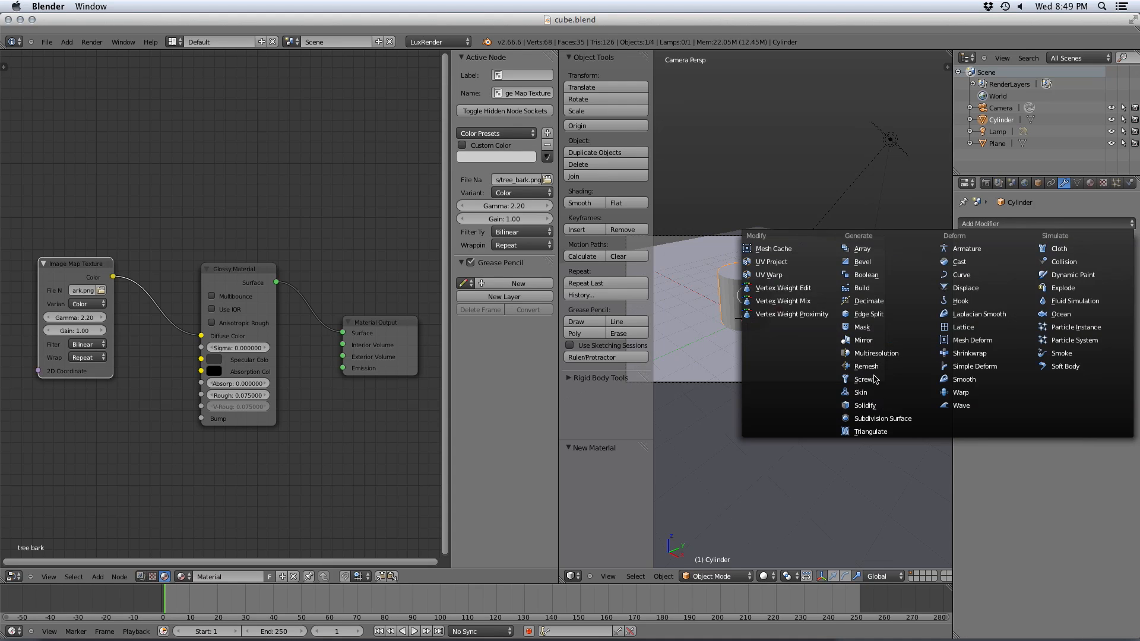
pyautogui.click(869, 314)
pyautogui.click(585, 203)
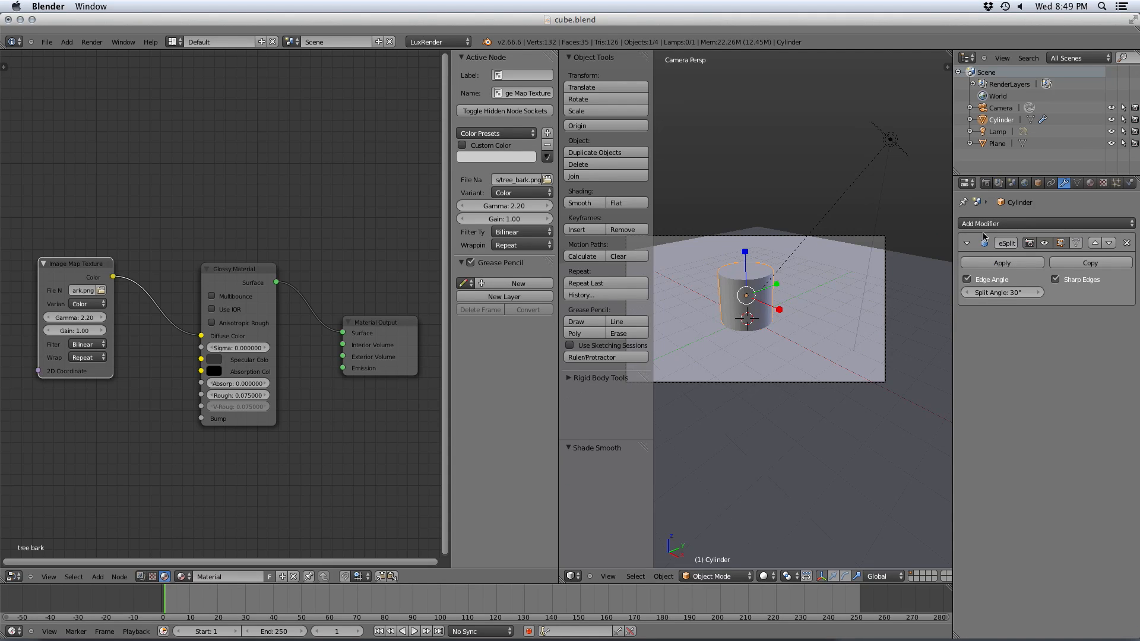
pyautogui.click(986, 183)
# - Make room in the node tree and connect a new 2D Texture Coordinate node to the Image Map Texture's 2D Coordinate input
pyautogui.moveTo(117, 374); pyautogui.dragTo(203, 323, button='middle')
pyautogui.scroll(-1, 219, 347)
pyautogui.moveTo(118, 262); pyautogui.dragTo(154, 264)
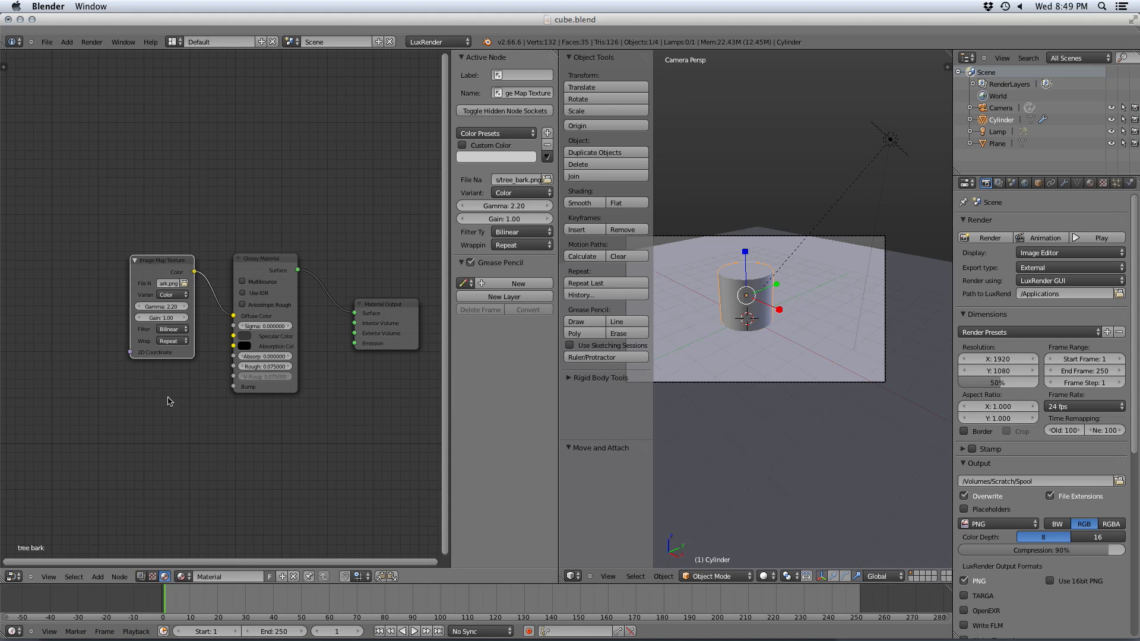
pyautogui.hotkey('shift', 'a')
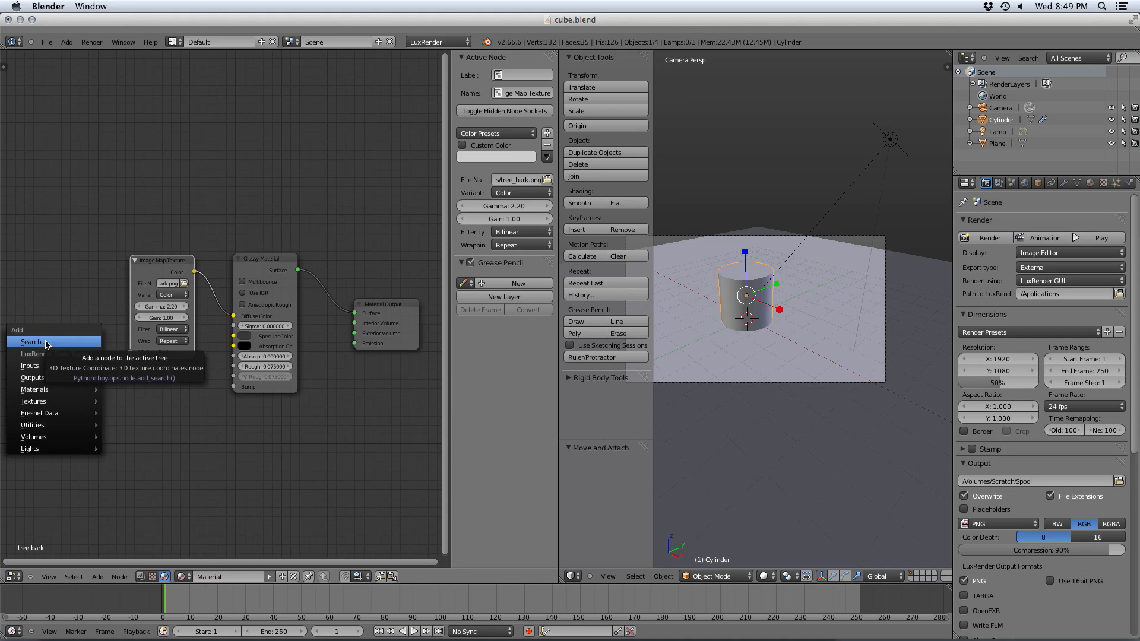
pyautogui.moveTo(75, 370)
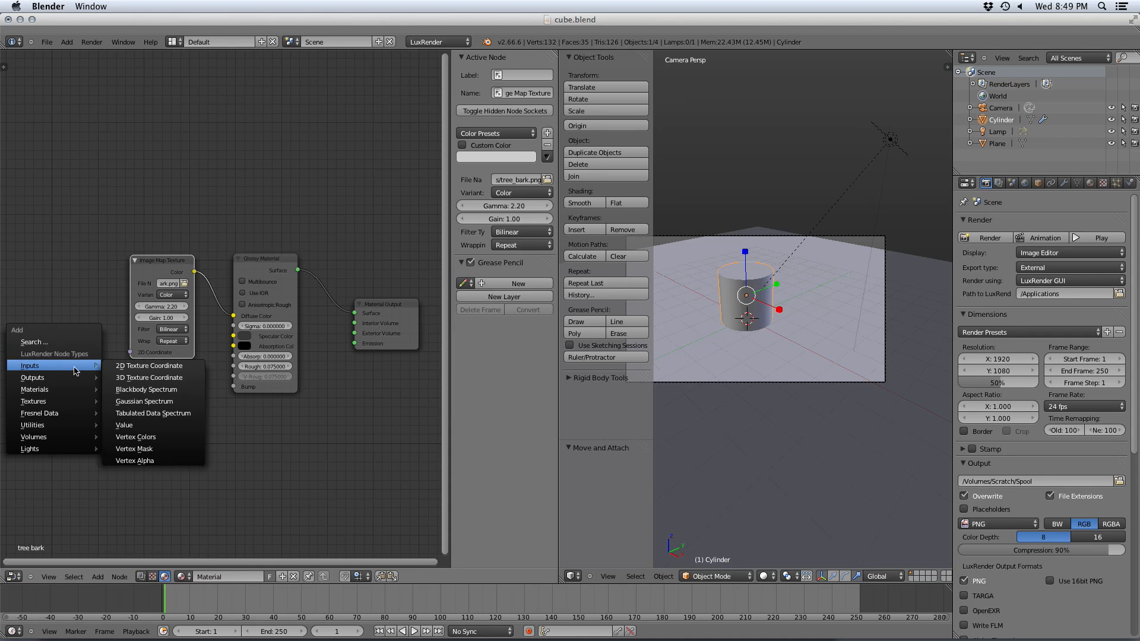
pyautogui.click(188, 370)
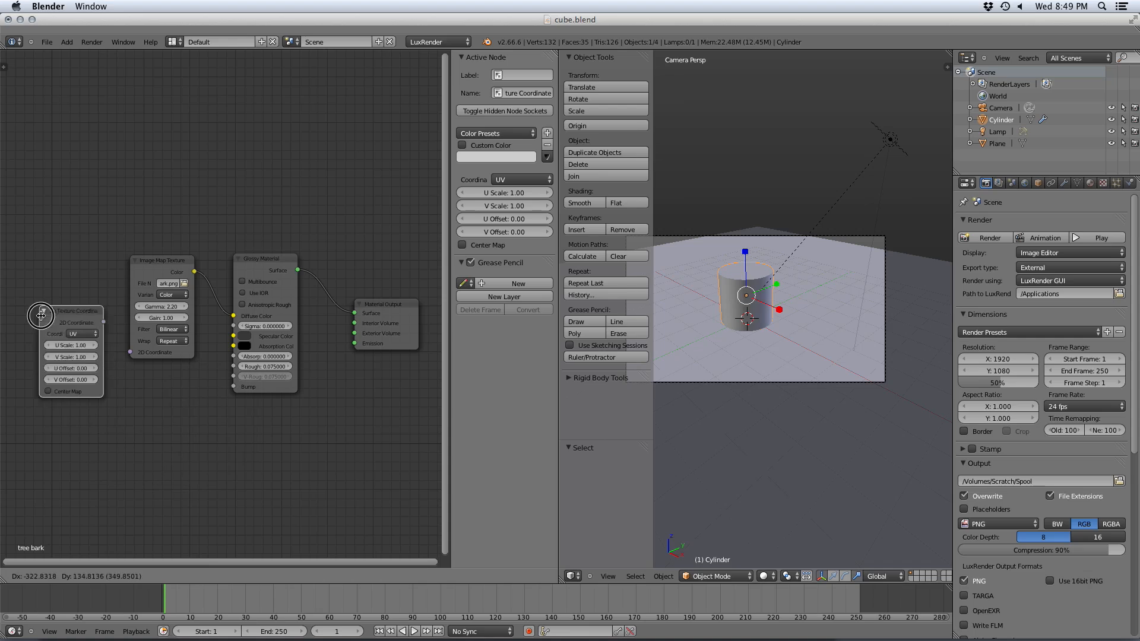
pyautogui.click(67, 290)
pyautogui.moveTo(77, 283); pyautogui.dragTo(132, 352)
# - Set the 2D Texture Coordinate node's U Scale and V Scale to 3.00
pyautogui.click(53, 306)
pyautogui.write('3')
pyautogui.press('Tab')
pyautogui.write('3')
pyautogui.press('Return')
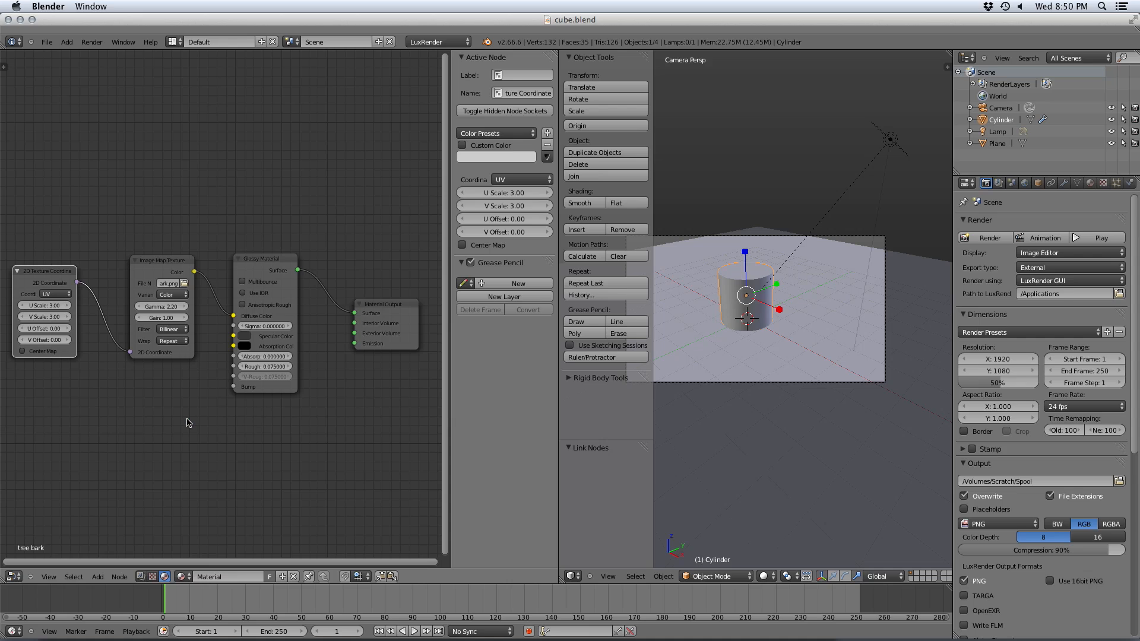
# - Test-render the scaled bark texture in LuxRender, refresh the tone-mapped image, and quit the renderer
pyautogui.press('F12')
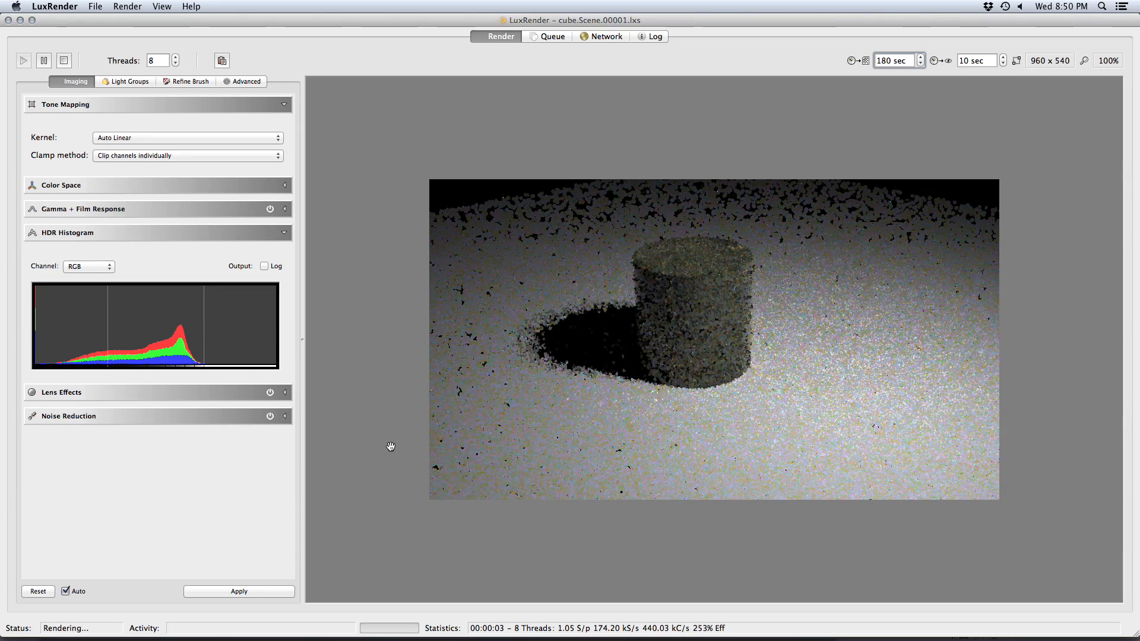
pyautogui.click(259, 592)
pyautogui.click(257, 591)
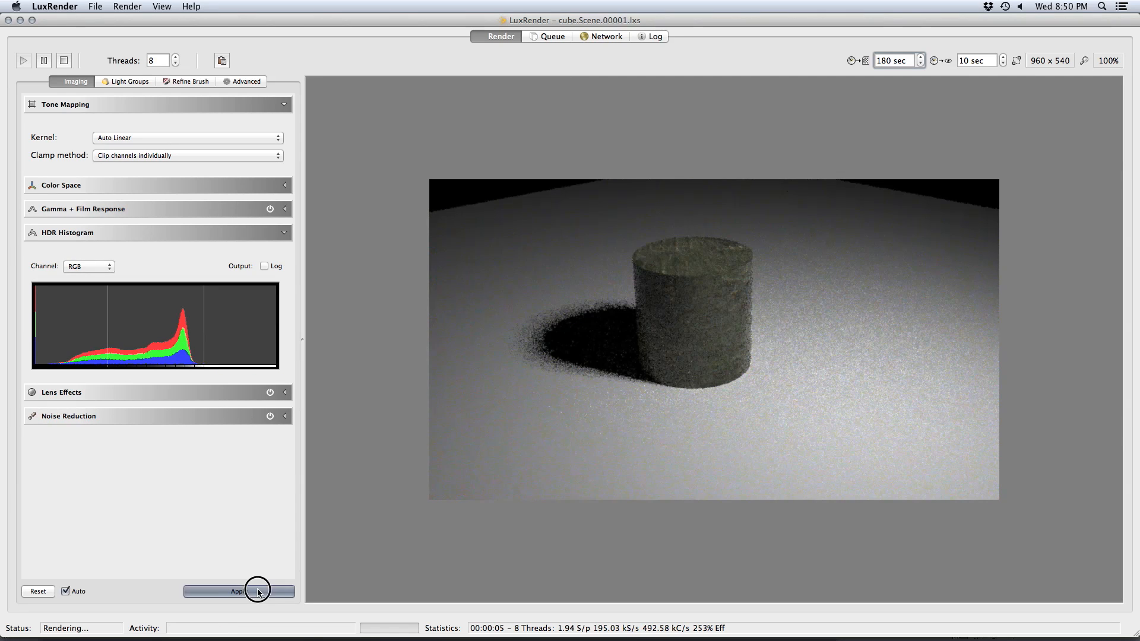
pyautogui.click(257, 590)
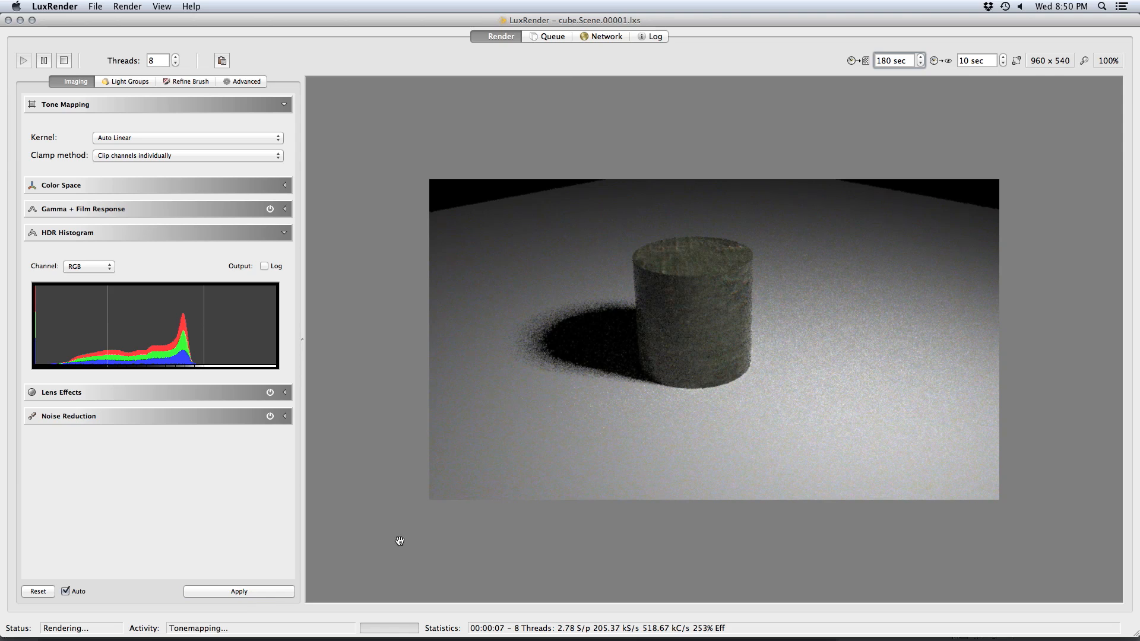
pyautogui.press('super+q')
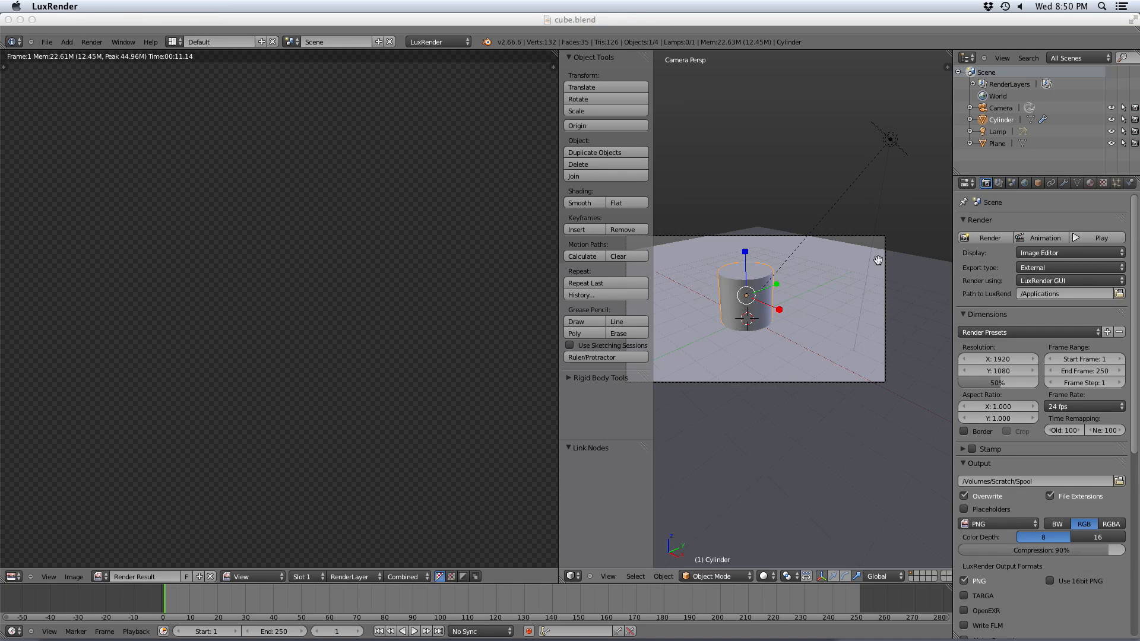
# - Lock the camera to the view and frame it closer on the cylinder
pyautogui.click(887, 45)
pyautogui.press('n')
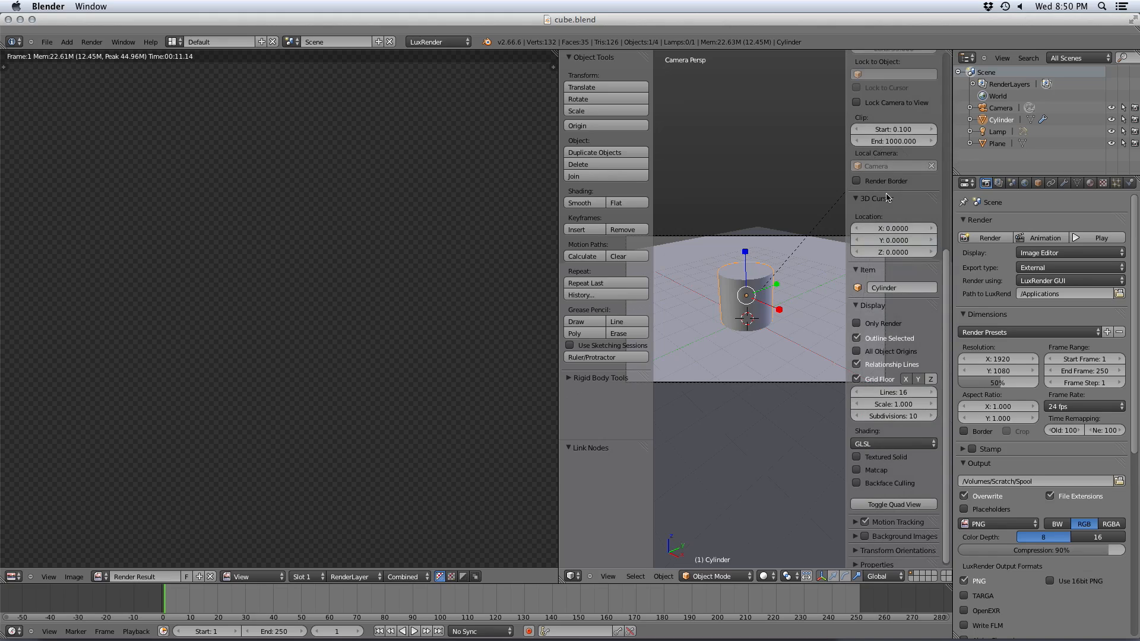
pyautogui.scroll(2, 732, 336)
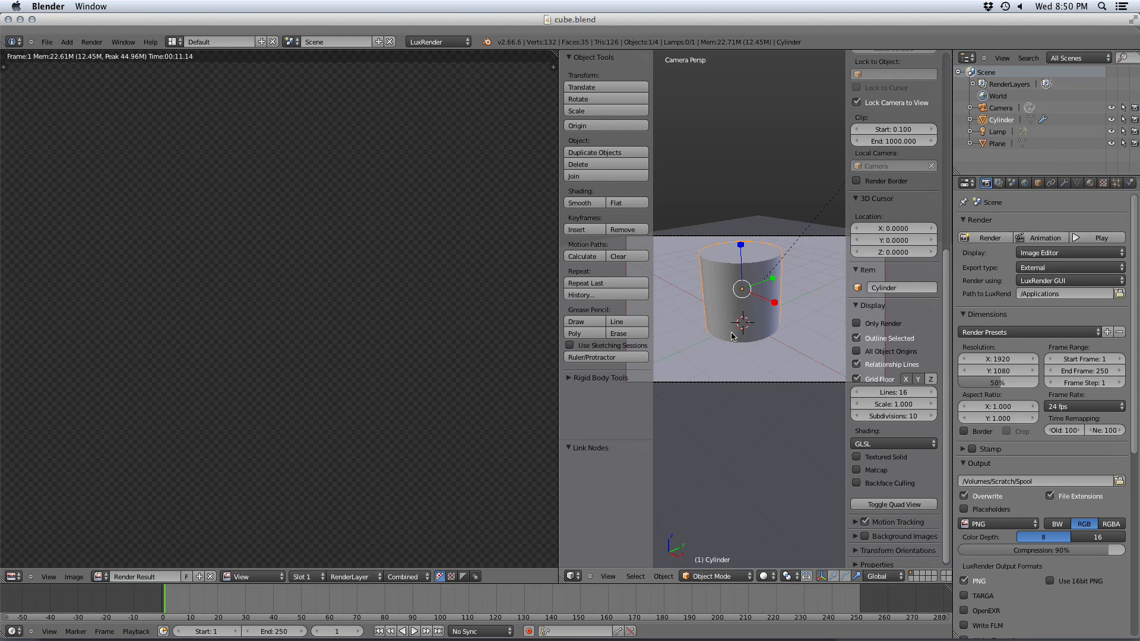
pyautogui.scroll(3, 732, 337)
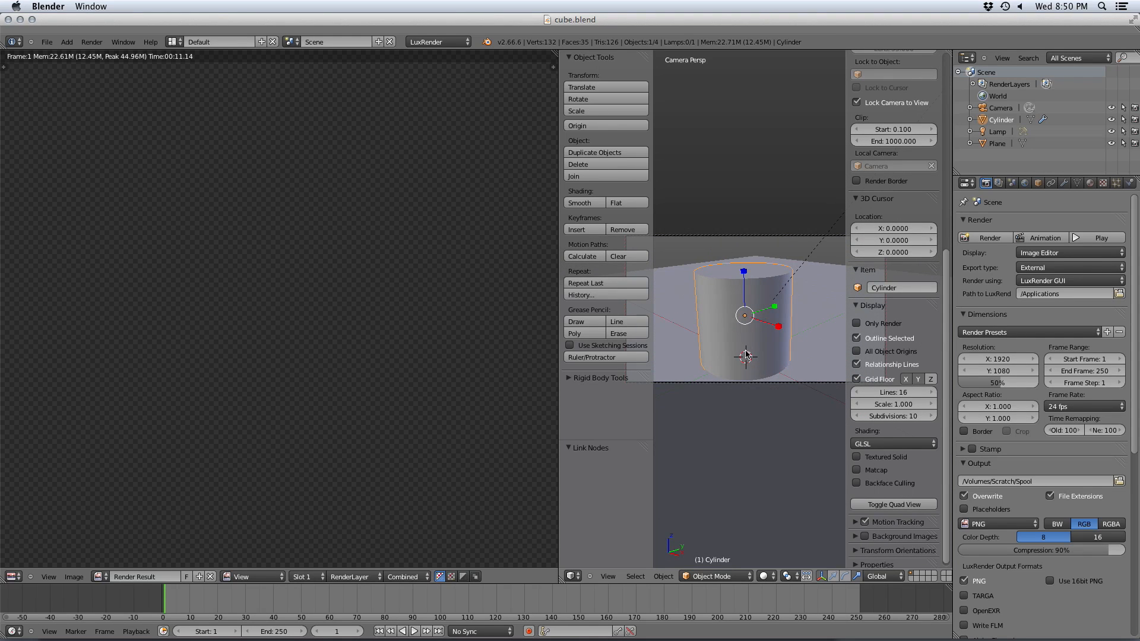
# - Fine-tune the camera framing of the cylinder and unlock the camera from the view
pyautogui.moveTo(747, 355); pyautogui.dragTo(749, 346, button='middle')
pyautogui.click(928, 101)
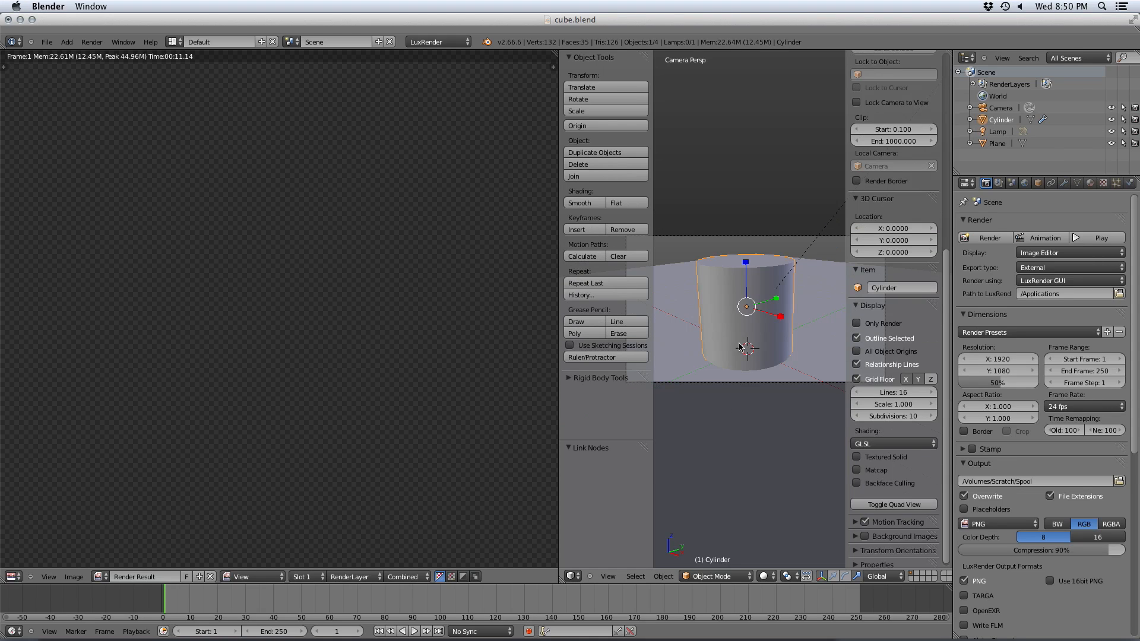
# - Make room in the node tree by shifting the Material Output and Glossy Material nodes right and the Image Map Texture node up
pyautogui.hotkey('shift', 'F3')
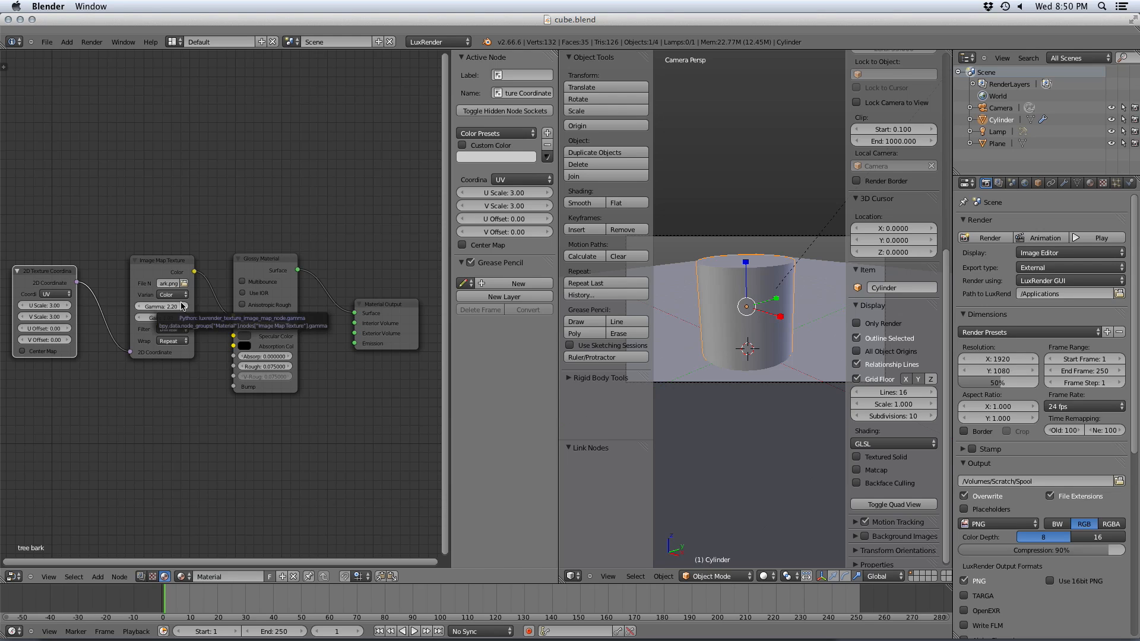
pyautogui.moveTo(380, 322); pyautogui.dragTo(406, 329)
pyautogui.click(284, 270)
pyautogui.moveTo(283, 271); pyautogui.dragTo(336, 262)
pyautogui.click(150, 272)
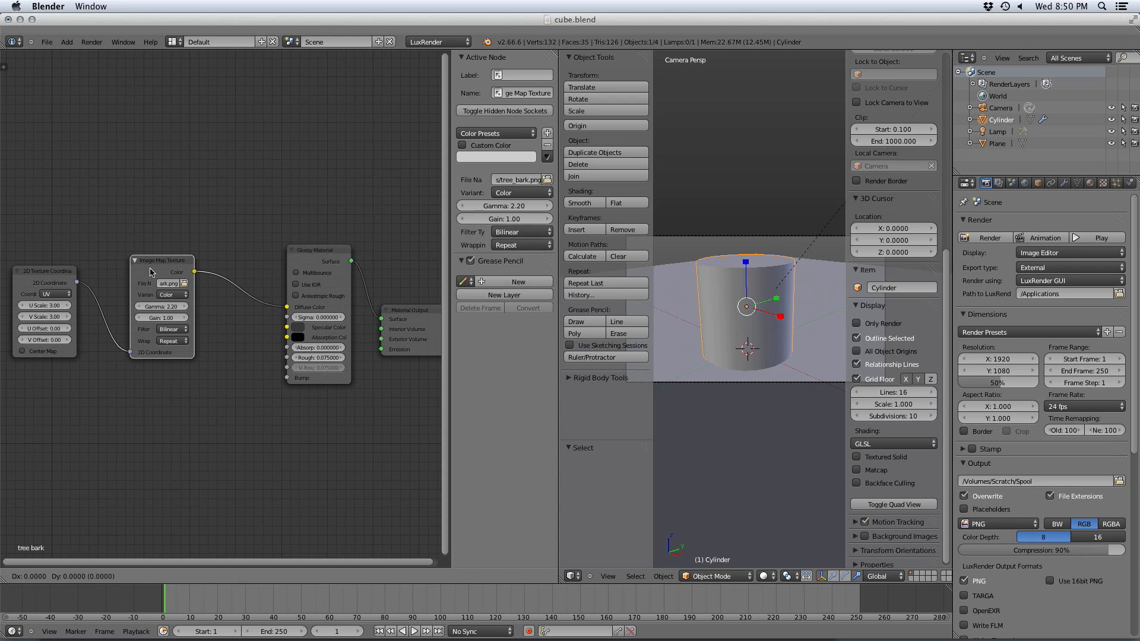
pyautogui.moveTo(150, 272); pyautogui.dragTo(159, 190)
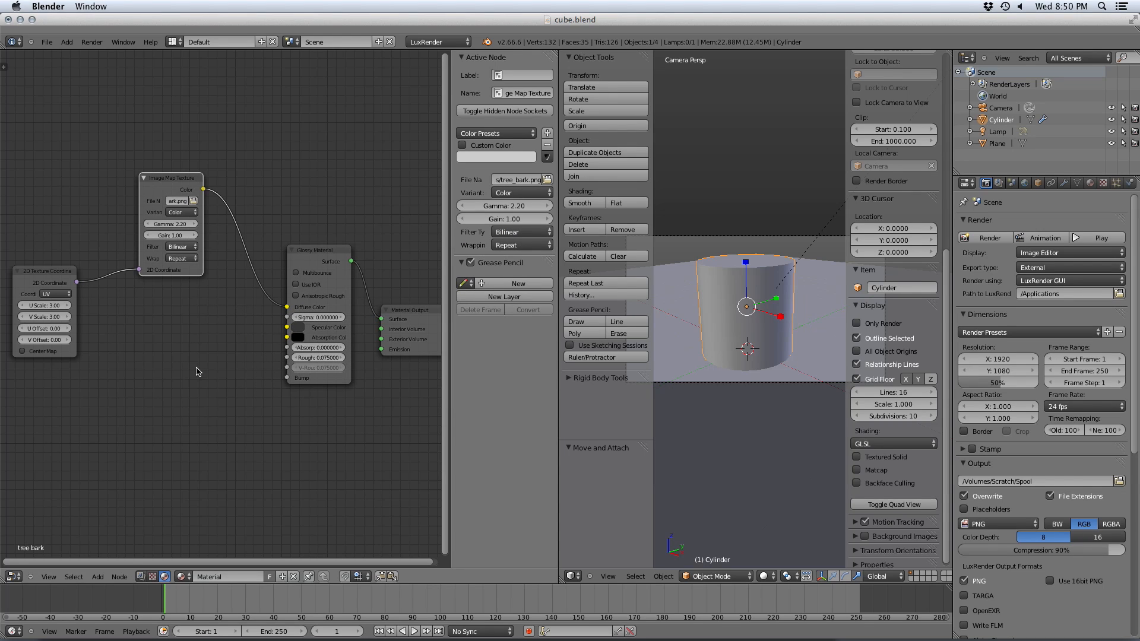
# - Duplicate the Image Map Texture node, place the copy below the original, and load tree_bark_bump.png into it
pyautogui.click(174, 187)
pyautogui.hotkey('shift', 'd')
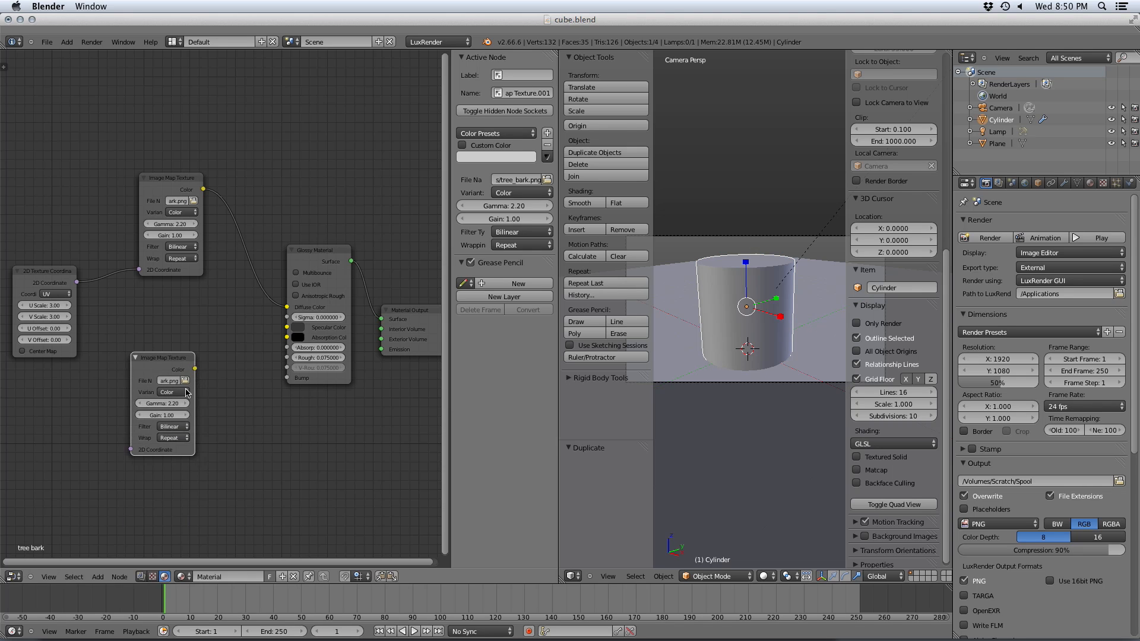
pyautogui.click(187, 385)
pyautogui.click(221, 118)
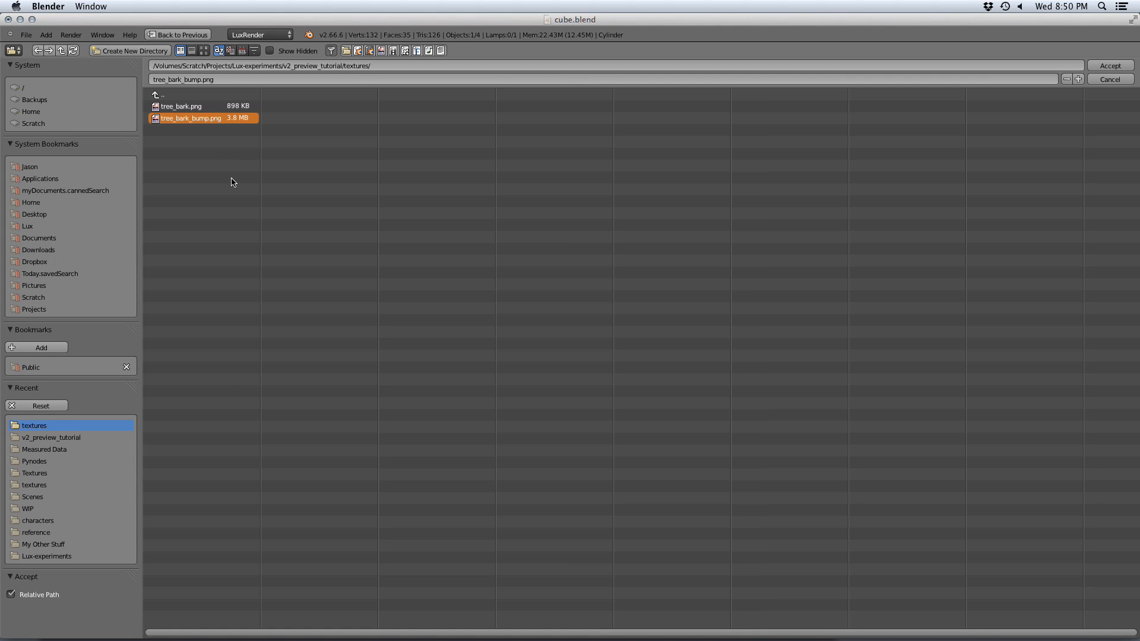
pyautogui.click(1105, 67)
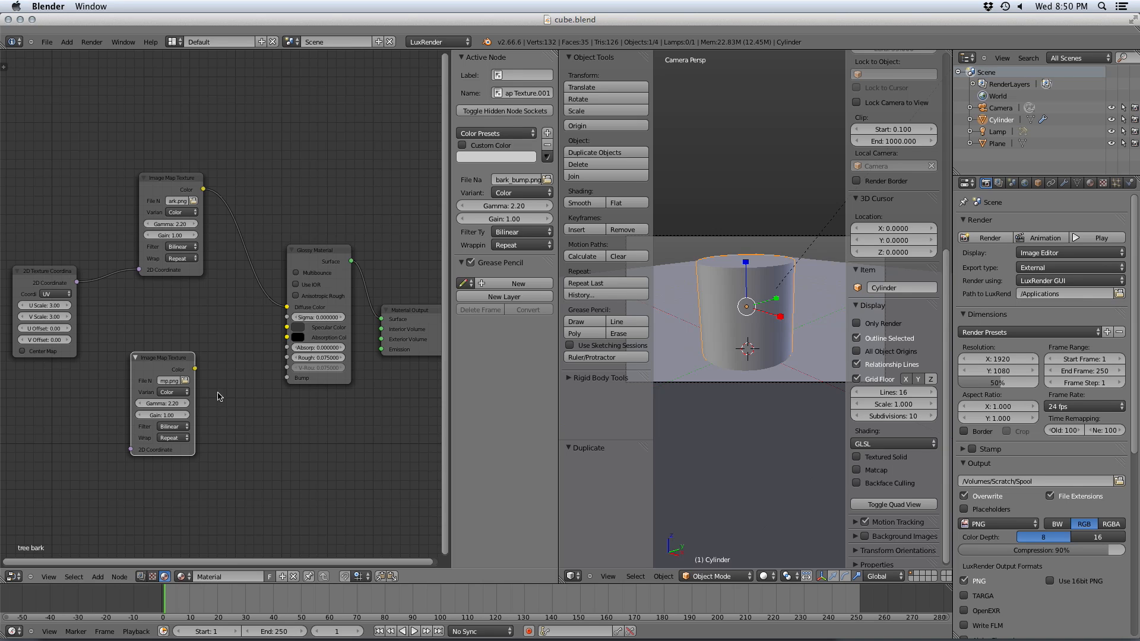
# - Set the duplicated Image Map Texture's Variant to Float, connect its output to the Glossy Material's Bump input, and save the file
pyautogui.moveTo(194, 369); pyautogui.dragTo(286, 382)
pyautogui.click(295, 378)
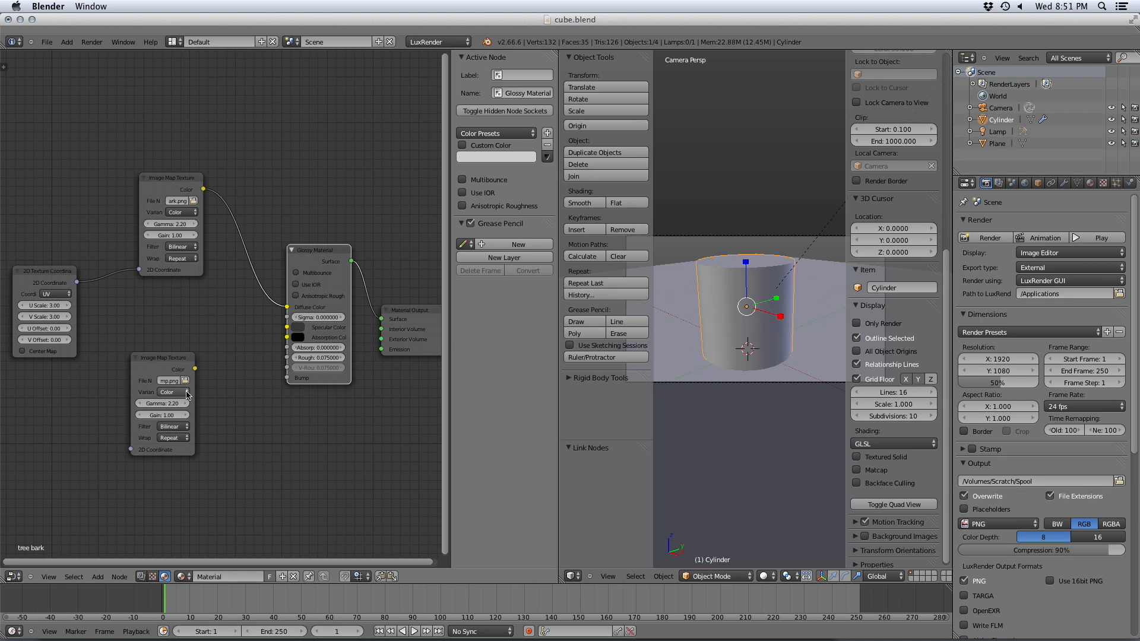
pyautogui.click(187, 393)
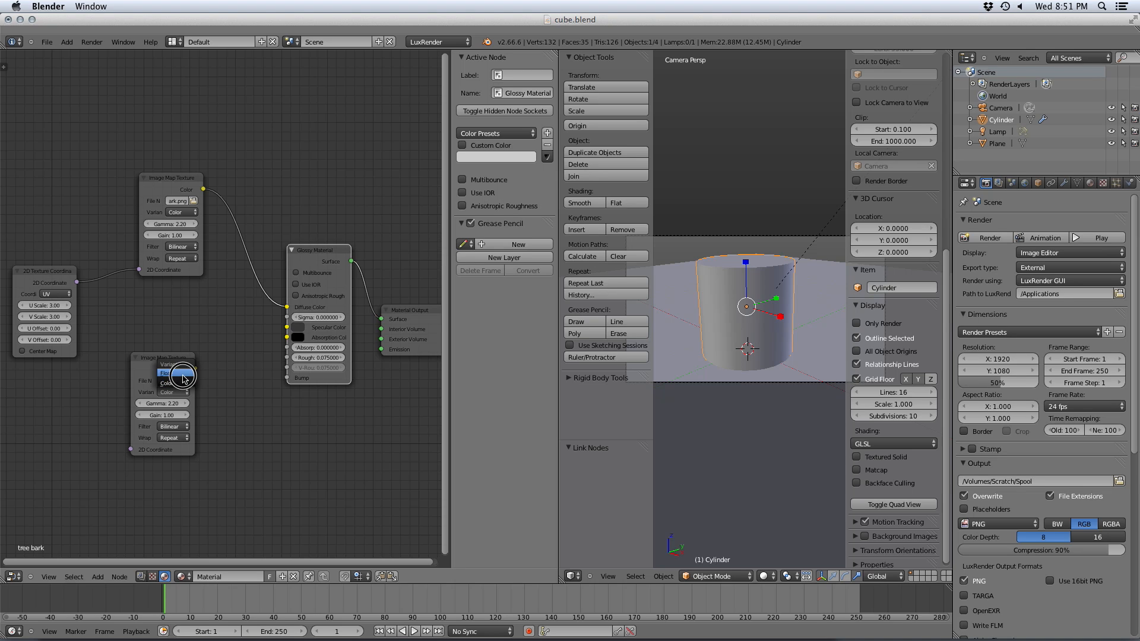
pyautogui.click(167, 373)
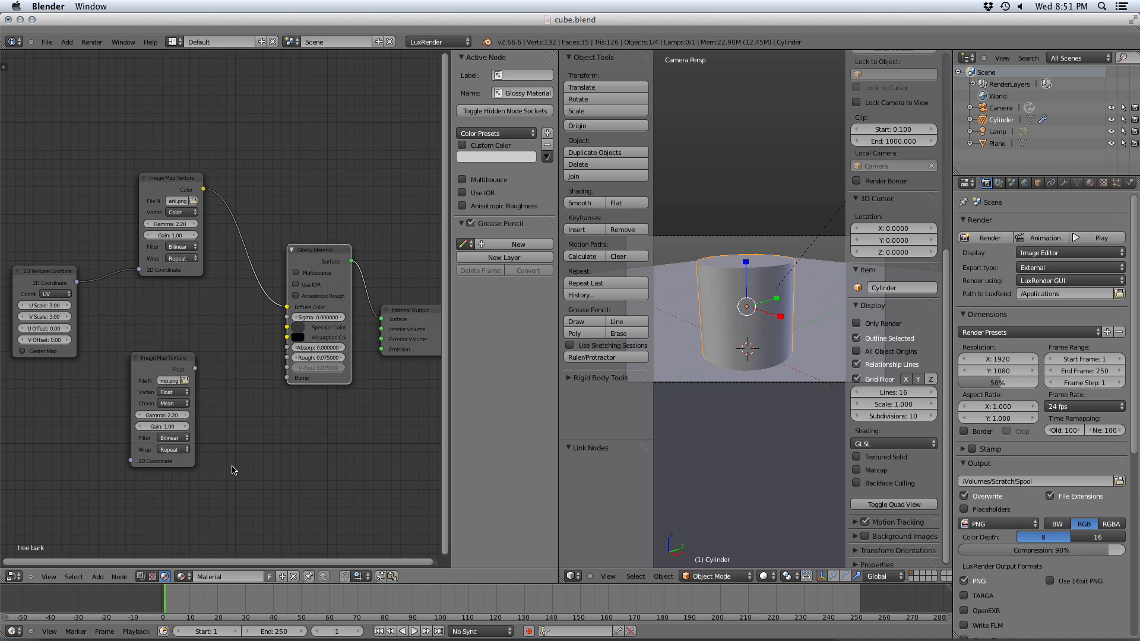
pyautogui.moveTo(196, 370); pyautogui.dragTo(295, 379)
pyautogui.hotkey('ctrl', 's')
pyautogui.click(249, 445)
# - Connect the 2D Texture Coordinate node to the bump Image Map Texture, set its Gamma to 1.0, and reposition the node
pyautogui.moveTo(153, 361); pyautogui.dragTo(176, 343)
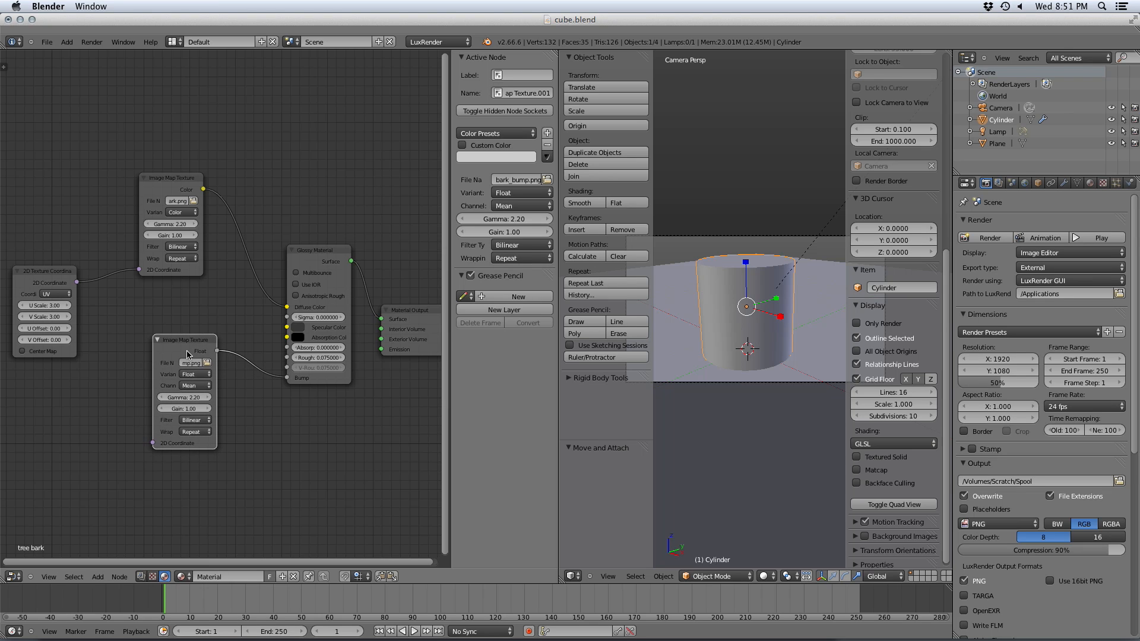
pyautogui.moveTo(78, 283); pyautogui.dragTo(153, 443)
pyautogui.click(187, 397)
pyautogui.write('1.0')
pyautogui.press('Return')
pyautogui.moveTo(177, 348); pyautogui.dragTo(115, 389)
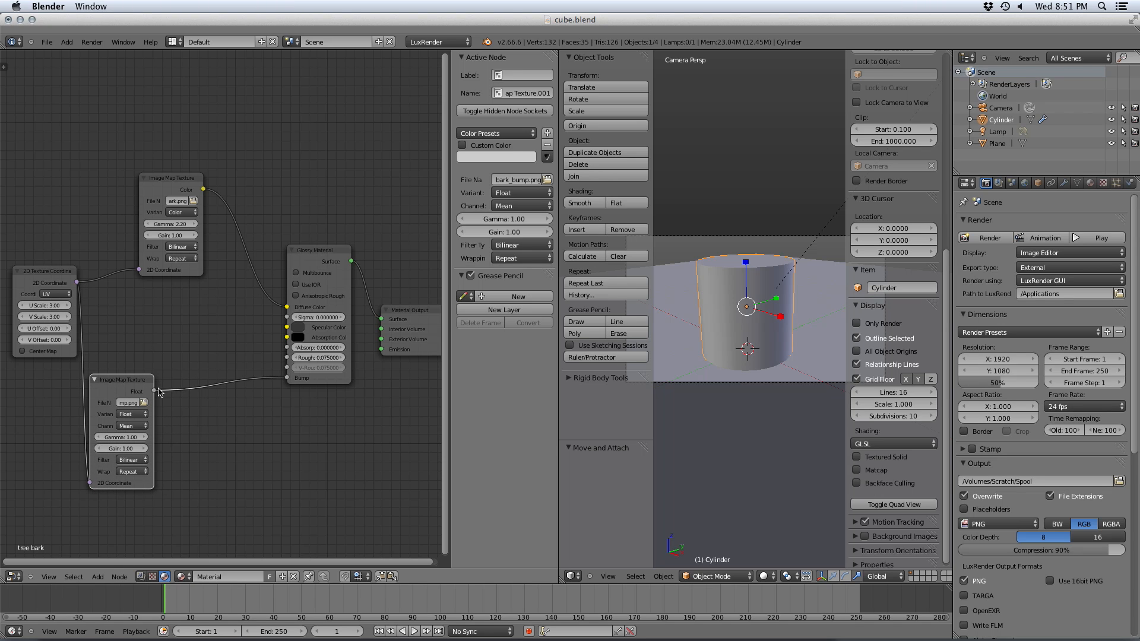
# - Save the file, test-render the bump-mapped bark in LuxRender with a refreshed tone-mapped image, and quit the renderer
pyautogui.hotkey('ctrl', 's')
pyautogui.click(282, 411)
pyautogui.press('F12')
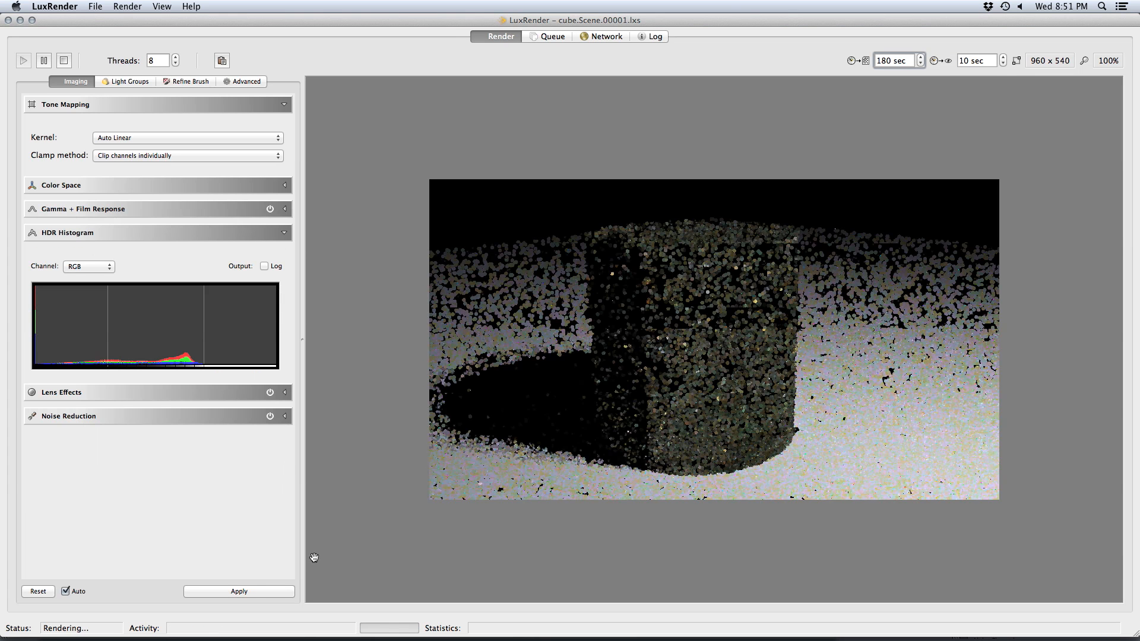
pyautogui.click(254, 588)
pyautogui.click(254, 591)
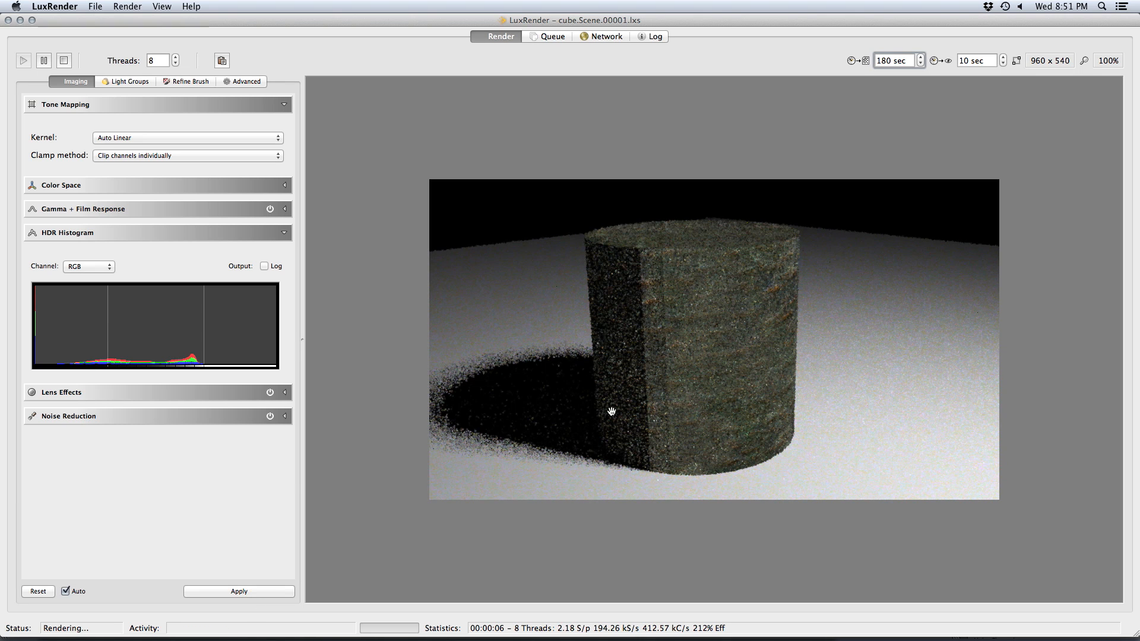
pyautogui.click(511, 355)
pyautogui.press('super+q')
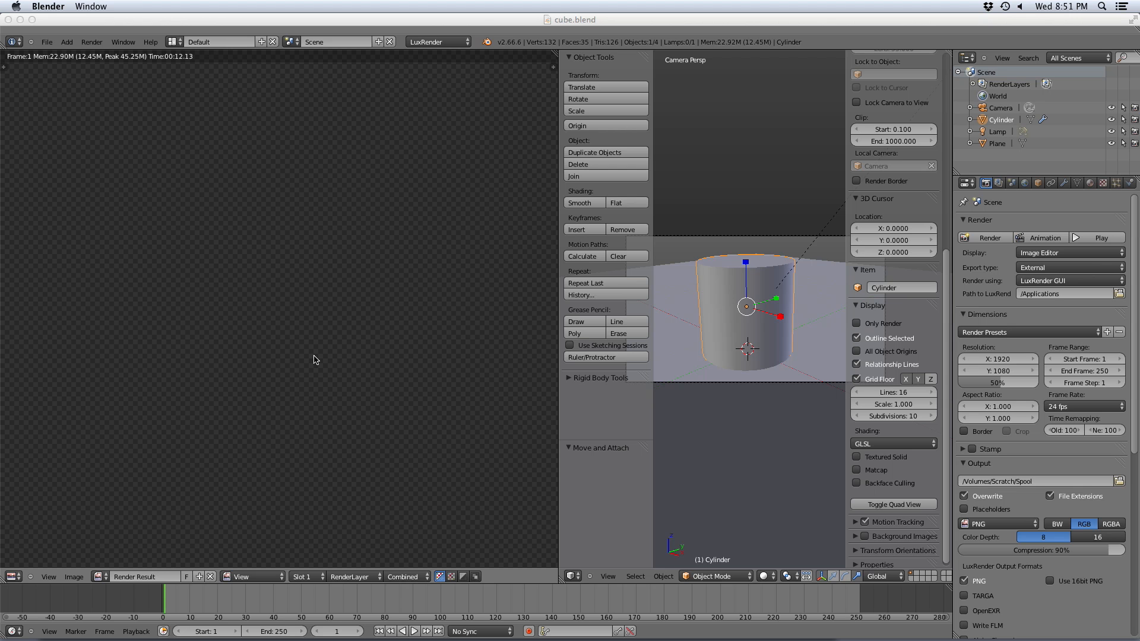
# - Disconnect the bump texture from the Glossy Material, save over cube.blend, and test-render the bark without bump for comparison
pyautogui.press('Escape')
pyautogui.click(254, 394)
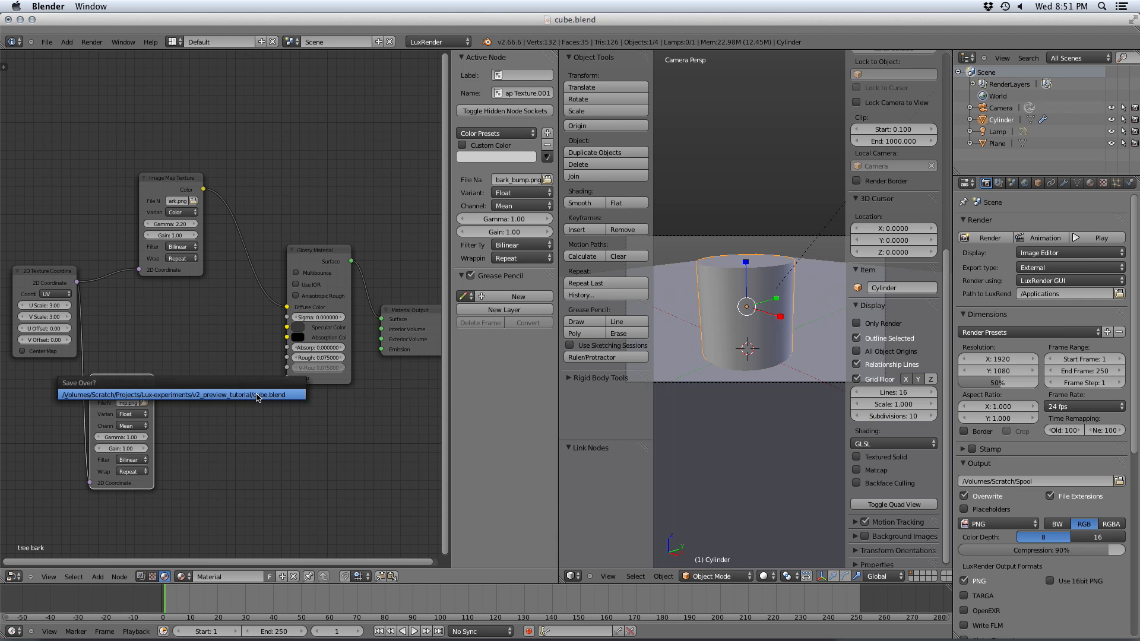
pyautogui.press('F12')
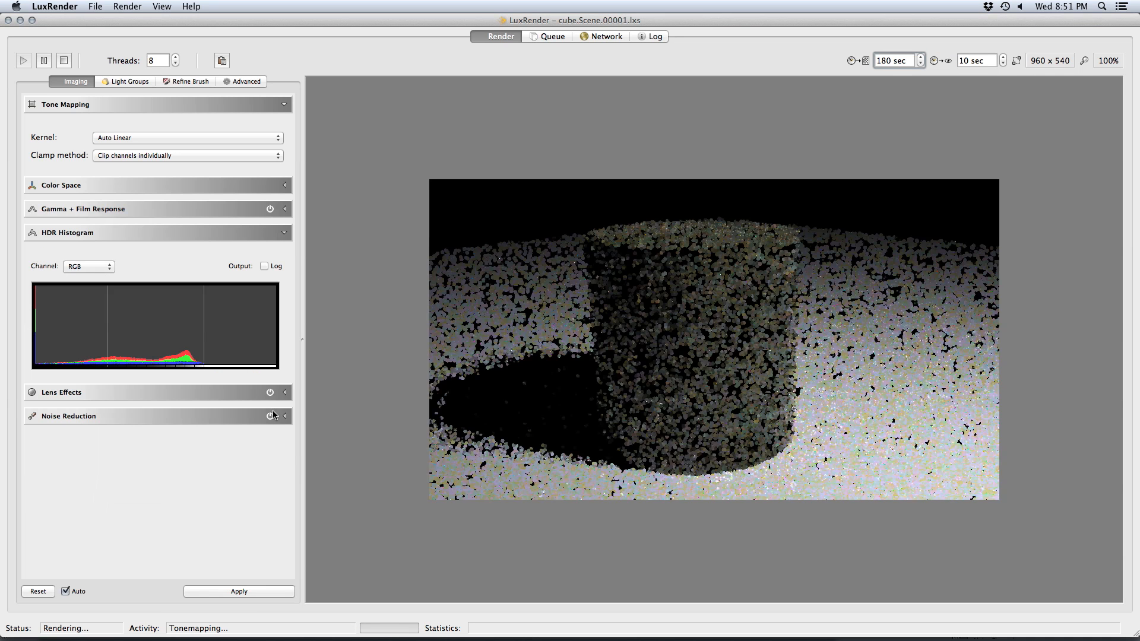
pyautogui.click(240, 590)
pyautogui.click(697, 377)
pyautogui.press('super+q')
pyautogui.press('Escape')
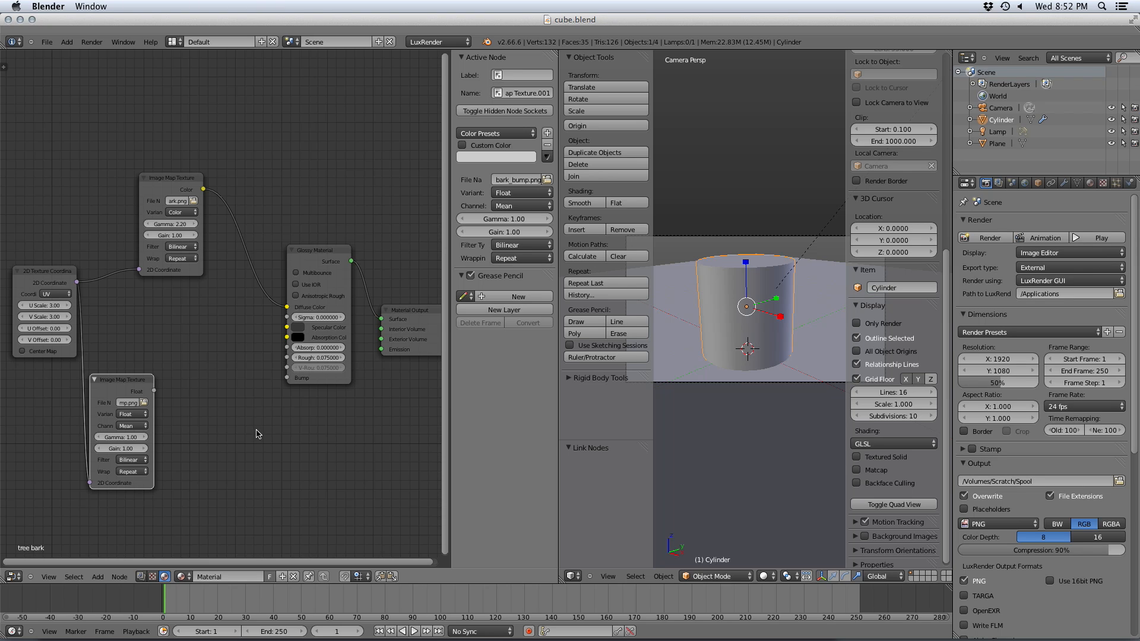
# - Add a Bump Map Texture node and connect it between the bump Image Map Texture's Float output and the Glossy Material's Bump input
pyautogui.hotkey('shift', 'a')
pyautogui.moveTo(224, 457)
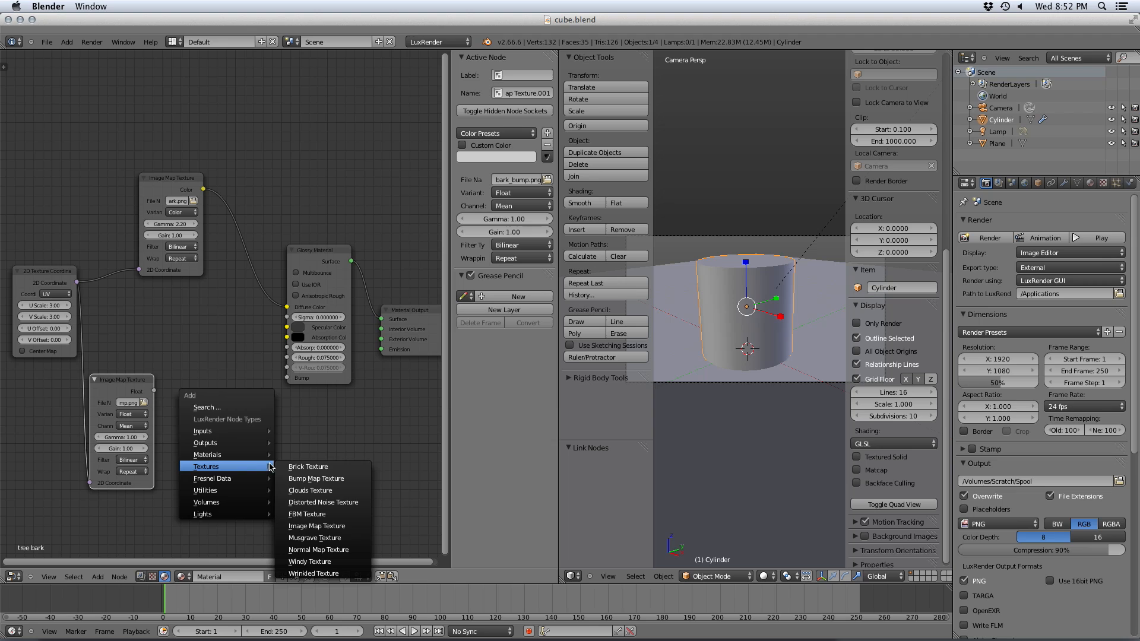
pyautogui.click(316, 479)
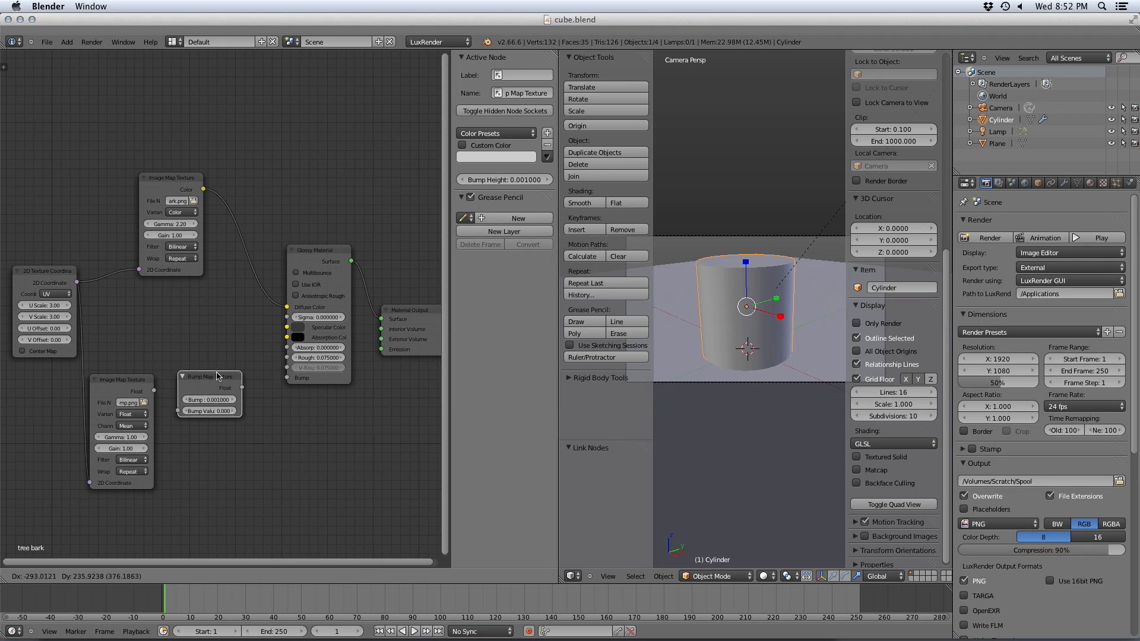
pyautogui.click(217, 373)
pyautogui.moveTo(244, 390); pyautogui.dragTo(288, 377)
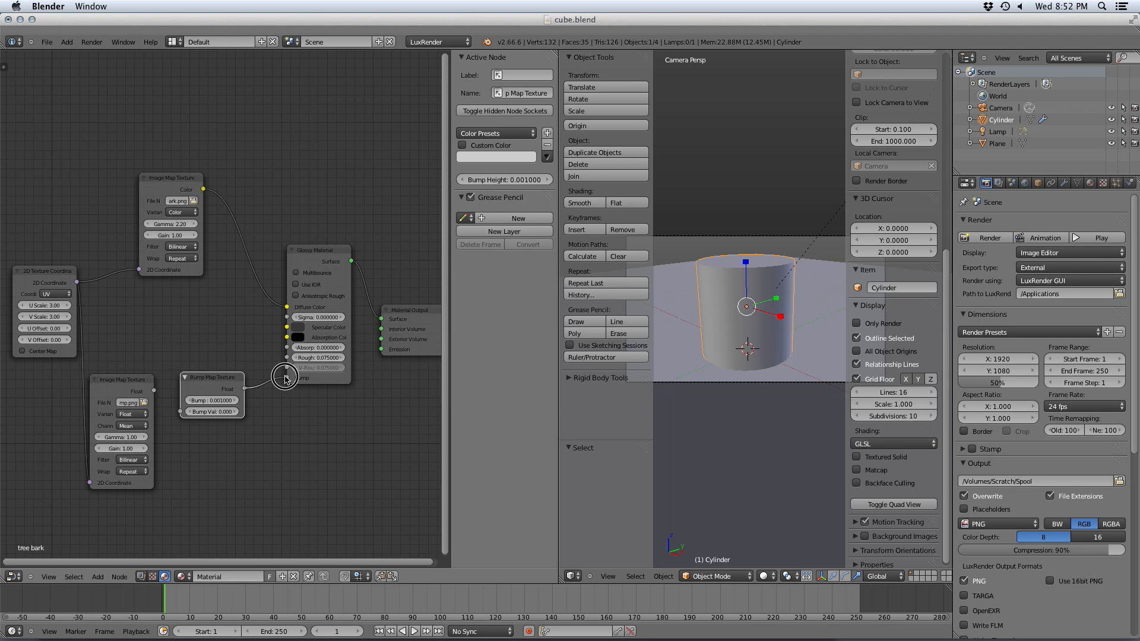
pyautogui.moveTo(154, 391); pyautogui.dragTo(183, 414)
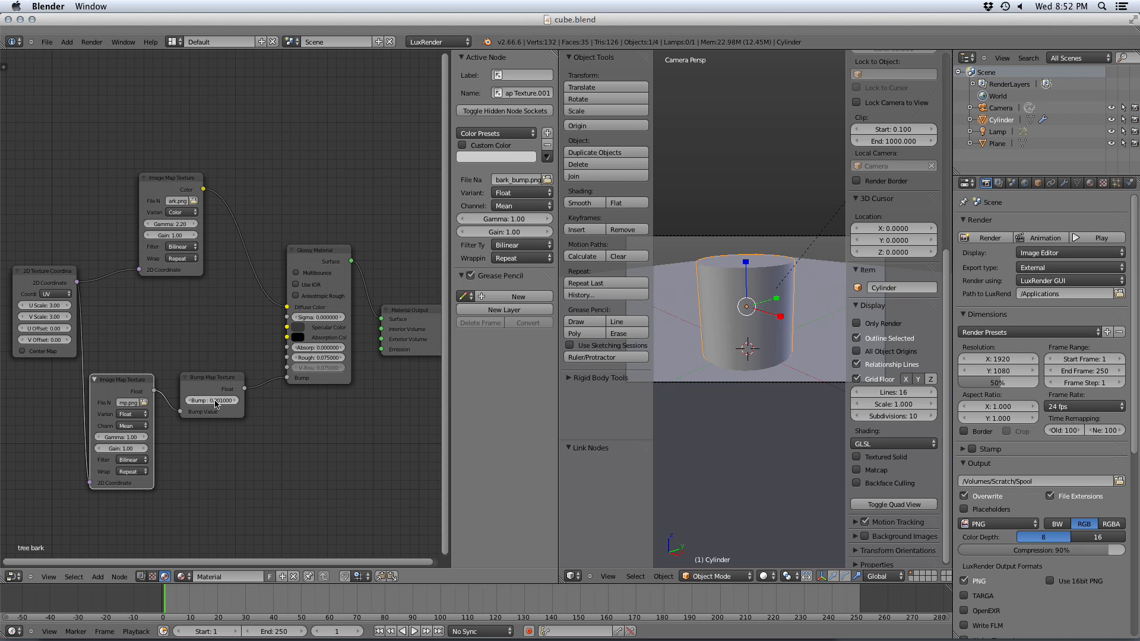
# - Set the scene units to Metric and return to the render settings
pyautogui.click(1011, 184)
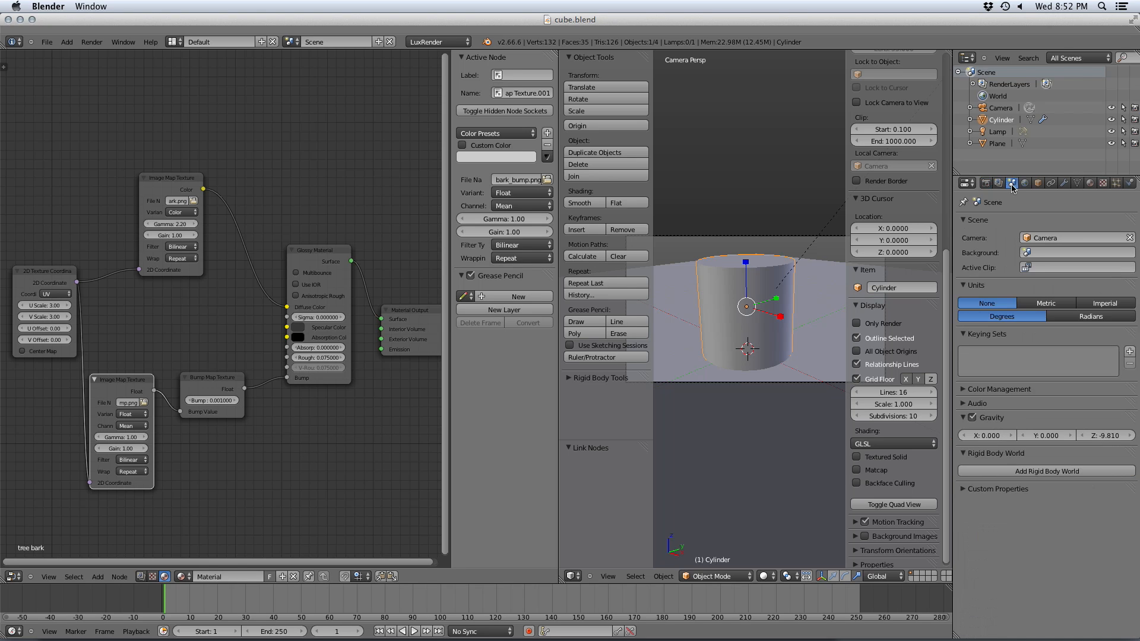
pyautogui.click(1030, 305)
pyautogui.click(985, 183)
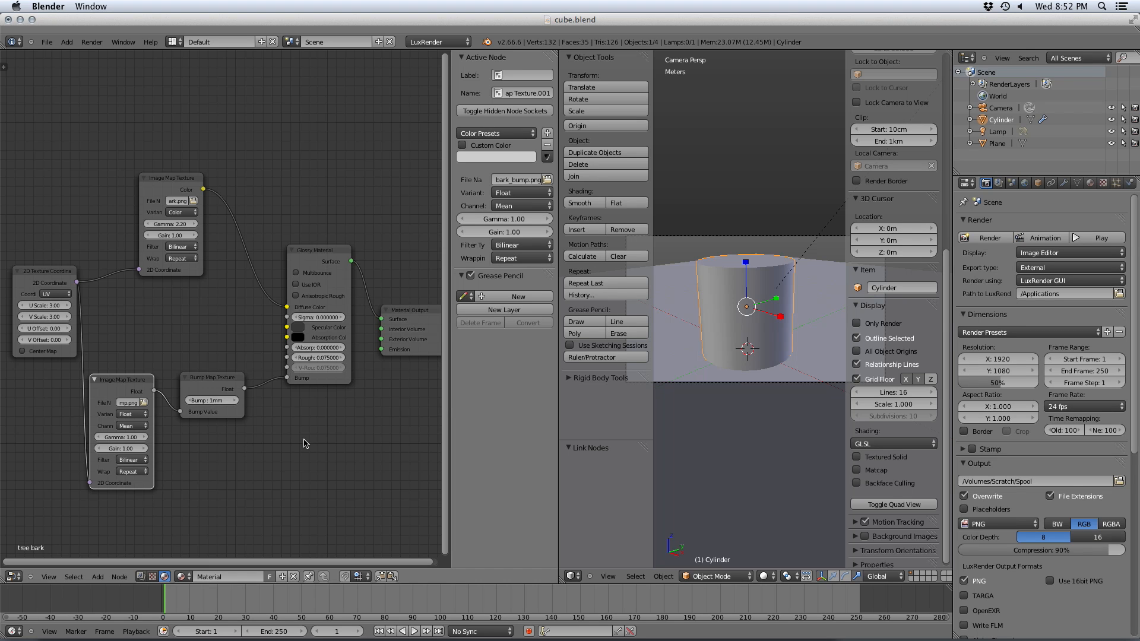
# - Test-render the Bump Map Texture setup in LuxRender, refresh the tone-mapped image, and quit the renderer
pyautogui.press('F12')
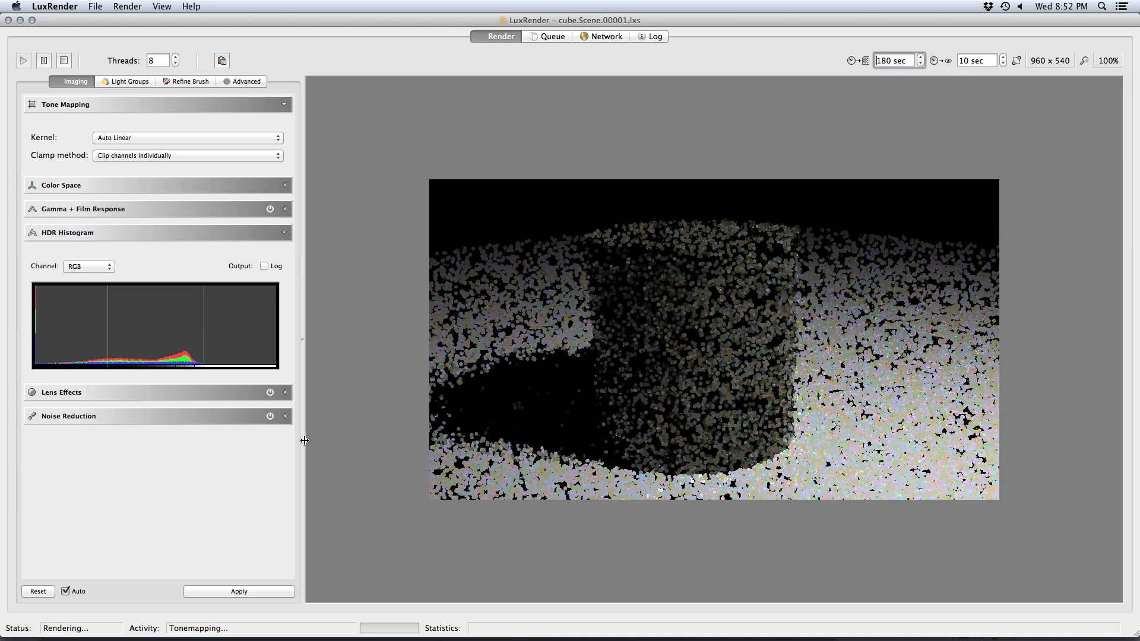
pyautogui.click(265, 591)
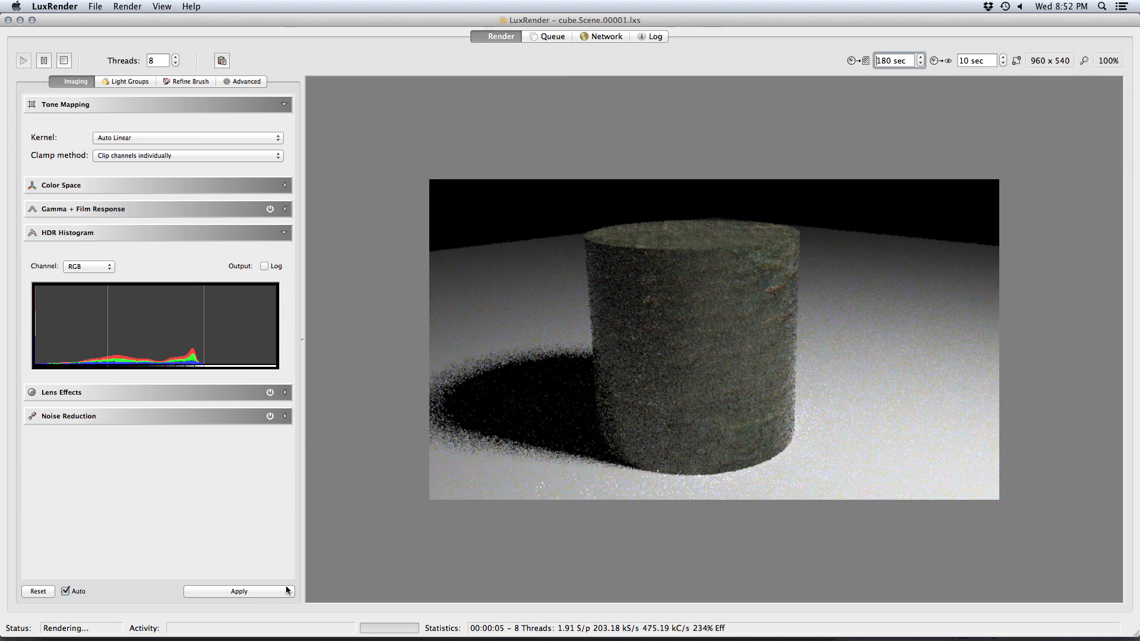
pyautogui.click(263, 595)
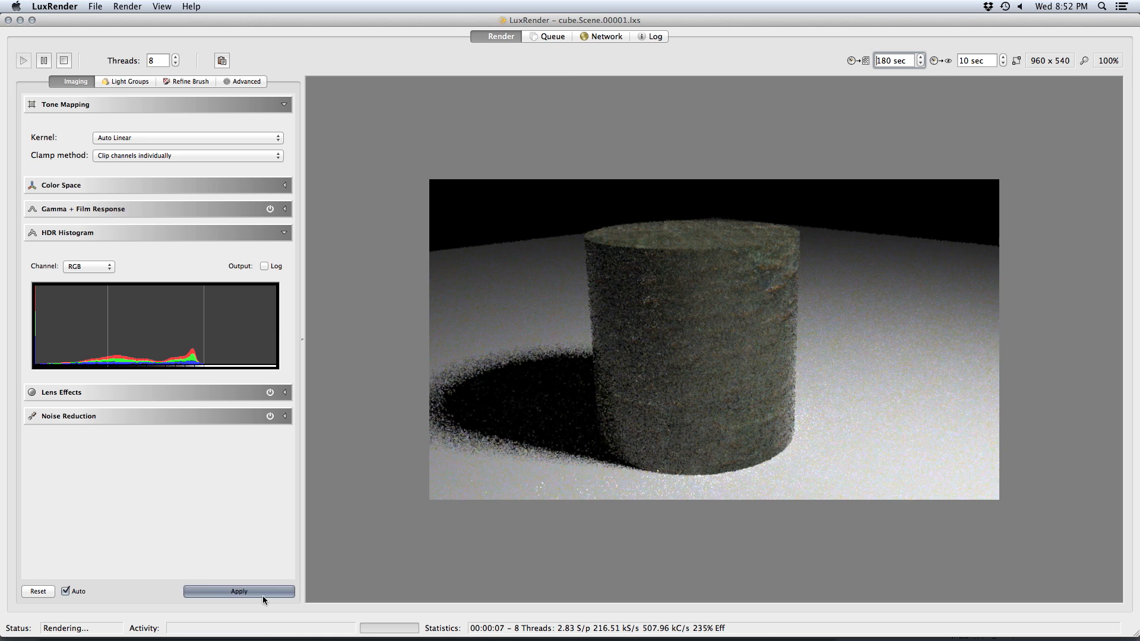
pyautogui.press('super+q')
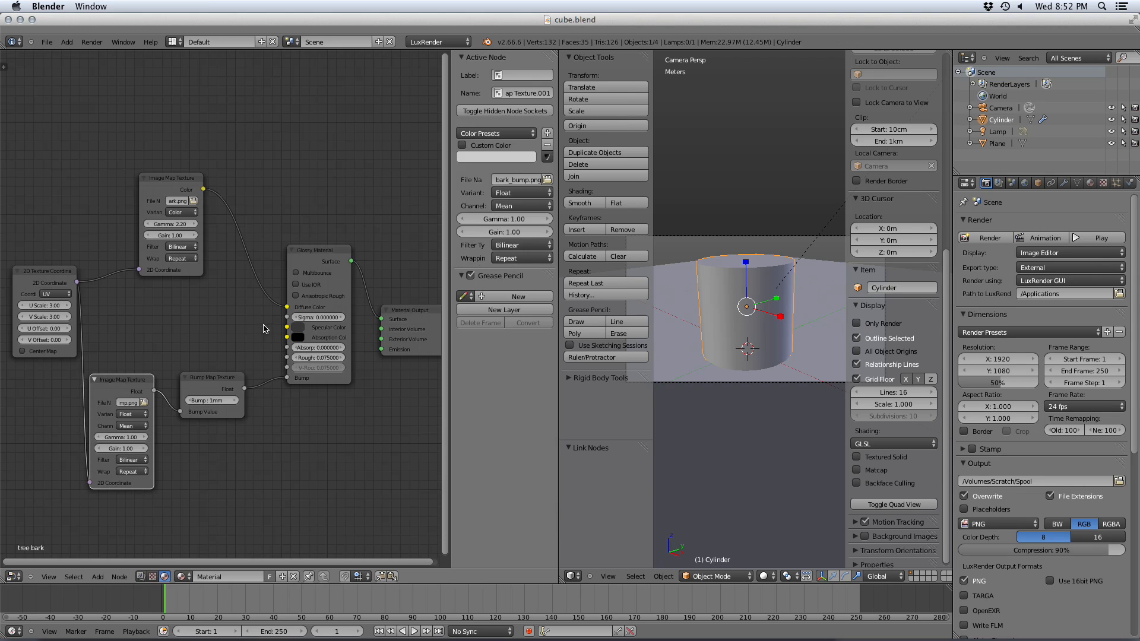
# - Try a bump height of 1 cm on the Bump Map Texture node and test-render it in LuxRender
pyautogui.hotkey('shift', 'F3')
pyautogui.click(215, 402)
pyautogui.write('1cm')
pyautogui.press('Return')
pyautogui.press('F12')
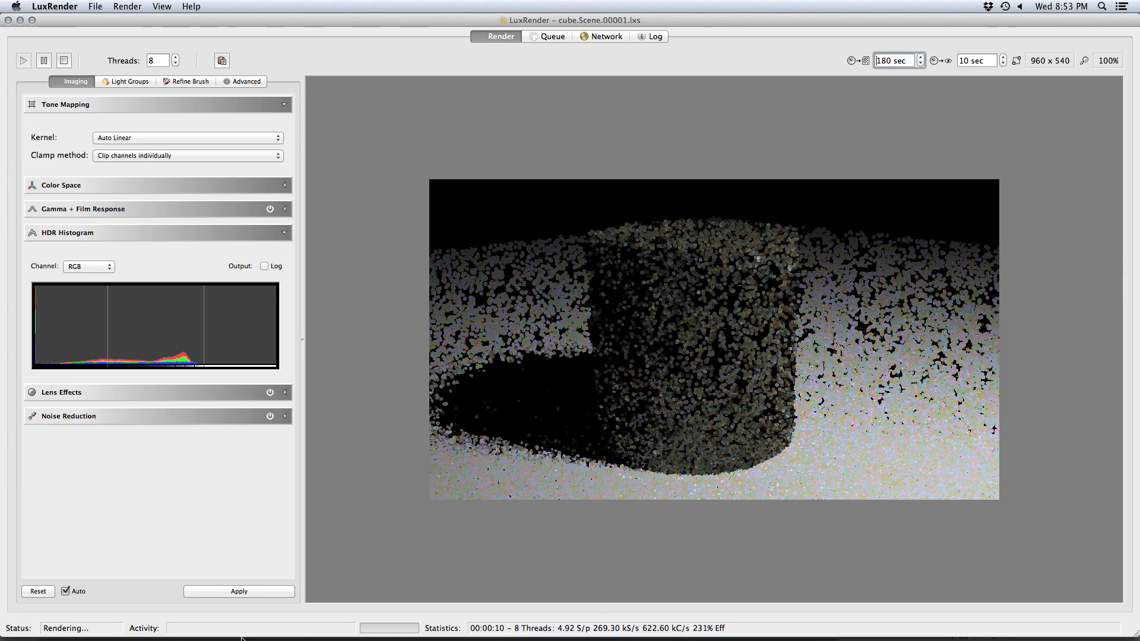
pyautogui.click(210, 588)
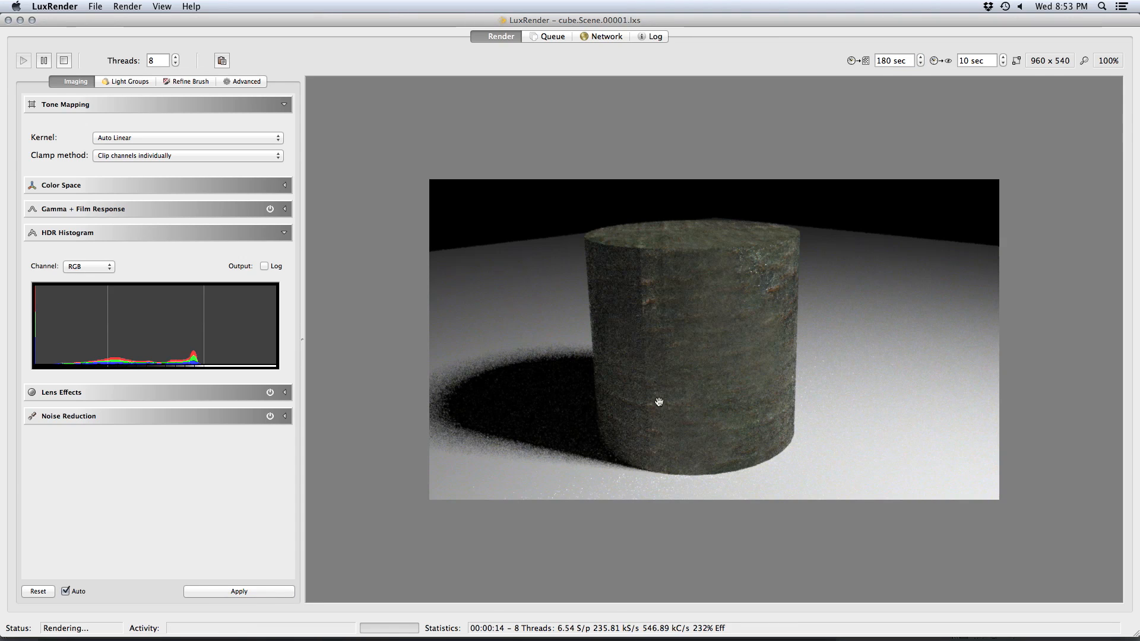
pyautogui.press('super+q')
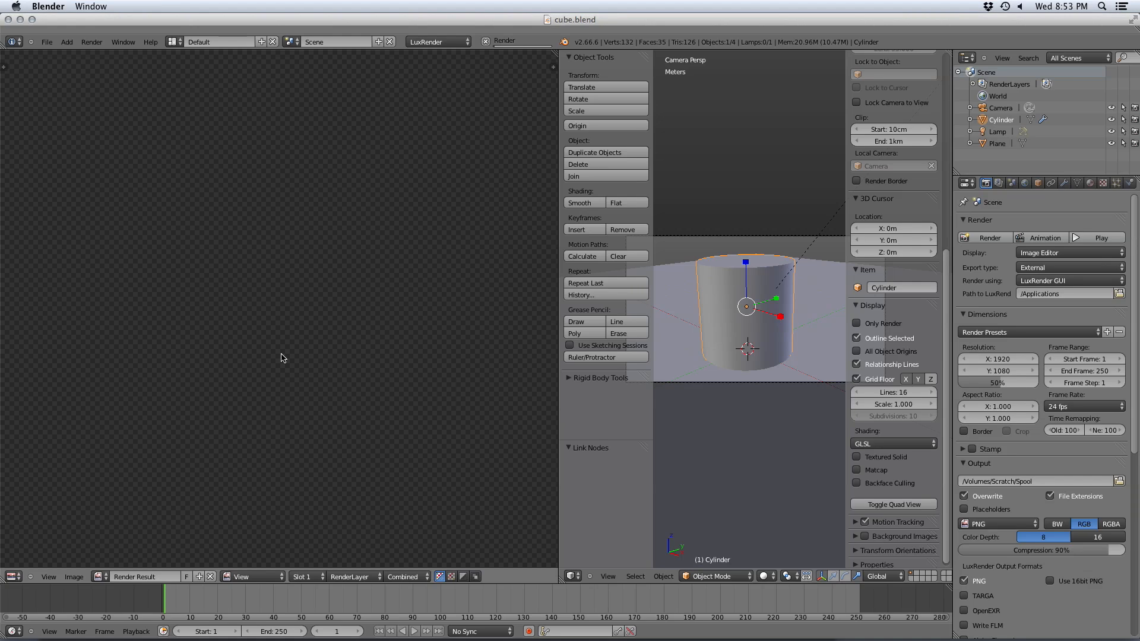
# - Set the Bump Map Texture node's bump height to 2 mm
pyautogui.hotkey('shift', 'F3')
pyautogui.click(213, 400)
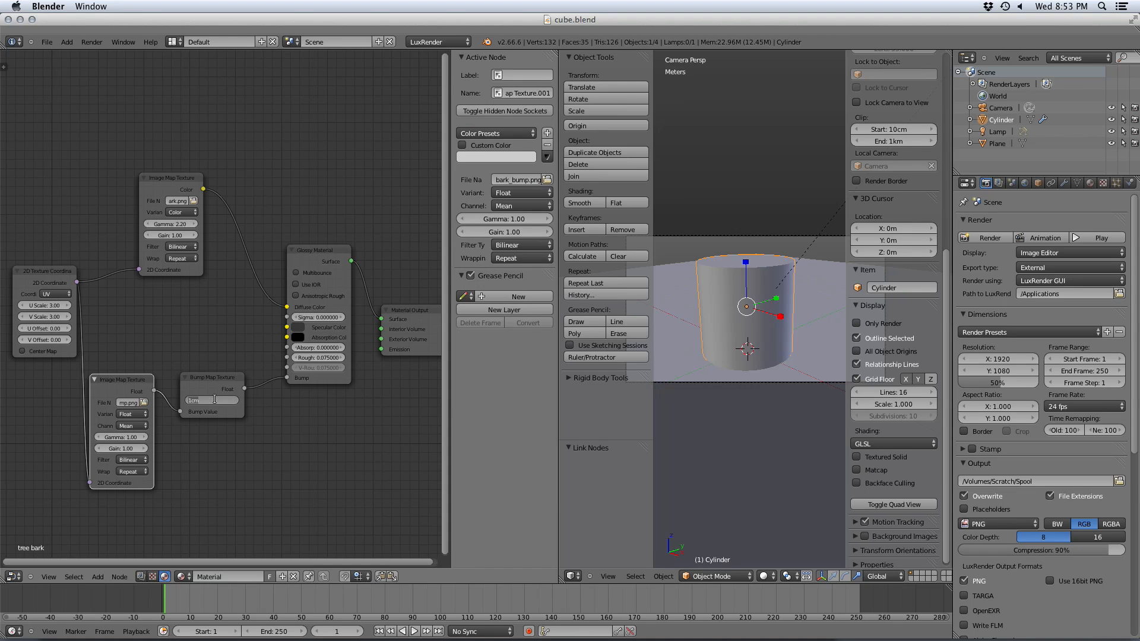
pyautogui.write('2mm')
pyautogui.press('Return')
# - Spread out the texture nodes by moving the color Image Map Texture up and the 2D Texture Coordinate node left
pyautogui.moveTo(212, 354); pyautogui.dragTo(309, 354, button='middle')
pyautogui.click(259, 180)
pyautogui.moveTo(259, 179); pyautogui.dragTo(230, 117)
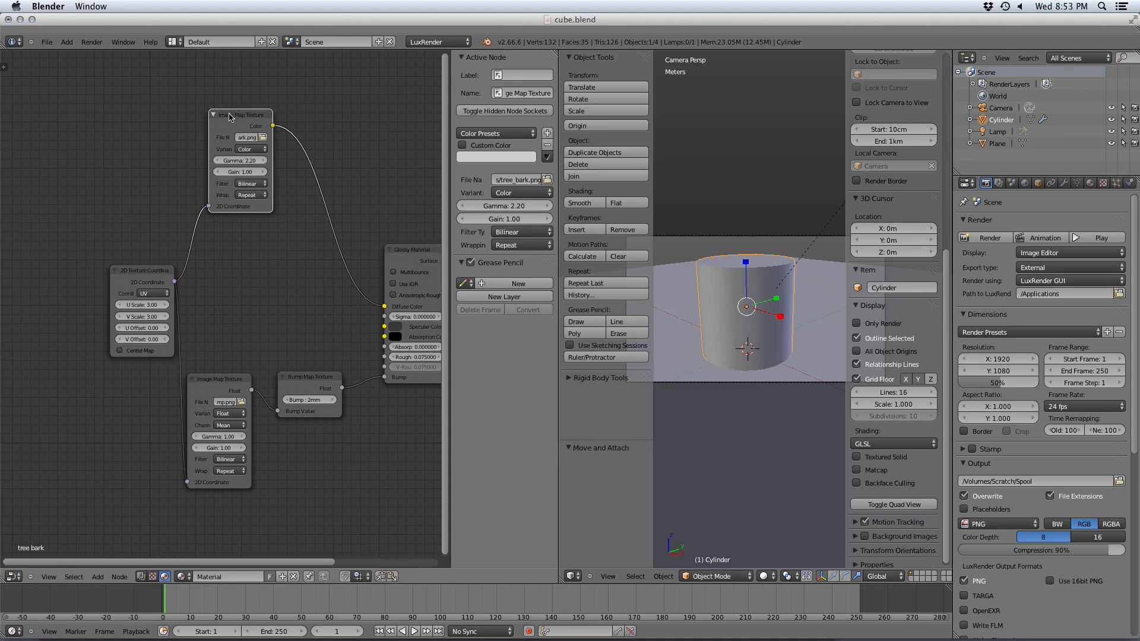
pyautogui.moveTo(152, 297); pyautogui.dragTo(85, 293)
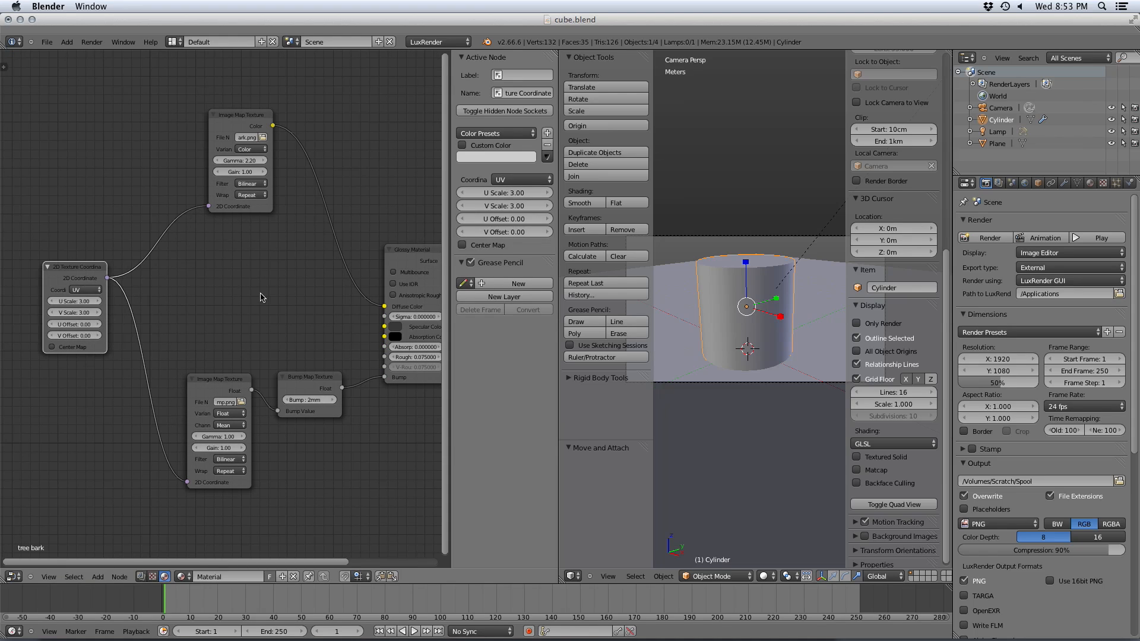
# - Duplicate the color Image Map Texture node, place the copy between the two image nodes, and link the 2D Texture Coordinate output to it
pyautogui.click(243, 123)
pyautogui.hotkey('shift', 'd')
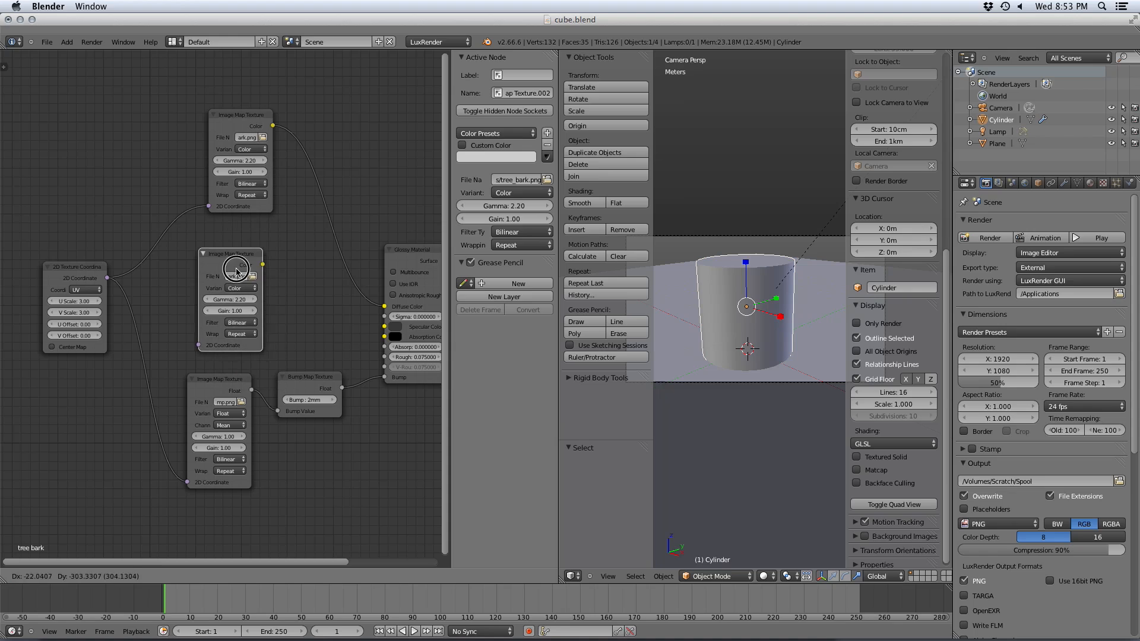
pyautogui.click(233, 264)
pyautogui.moveTo(291, 323); pyautogui.dragTo(255, 316, button='middle')
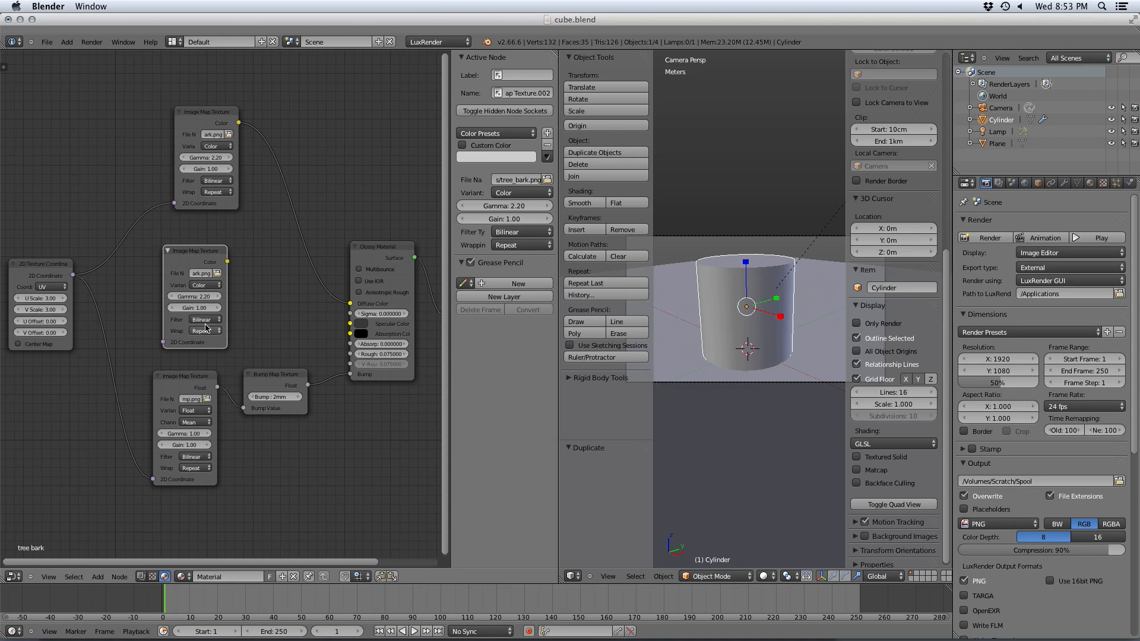
pyautogui.moveTo(186, 264); pyautogui.dragTo(156, 258)
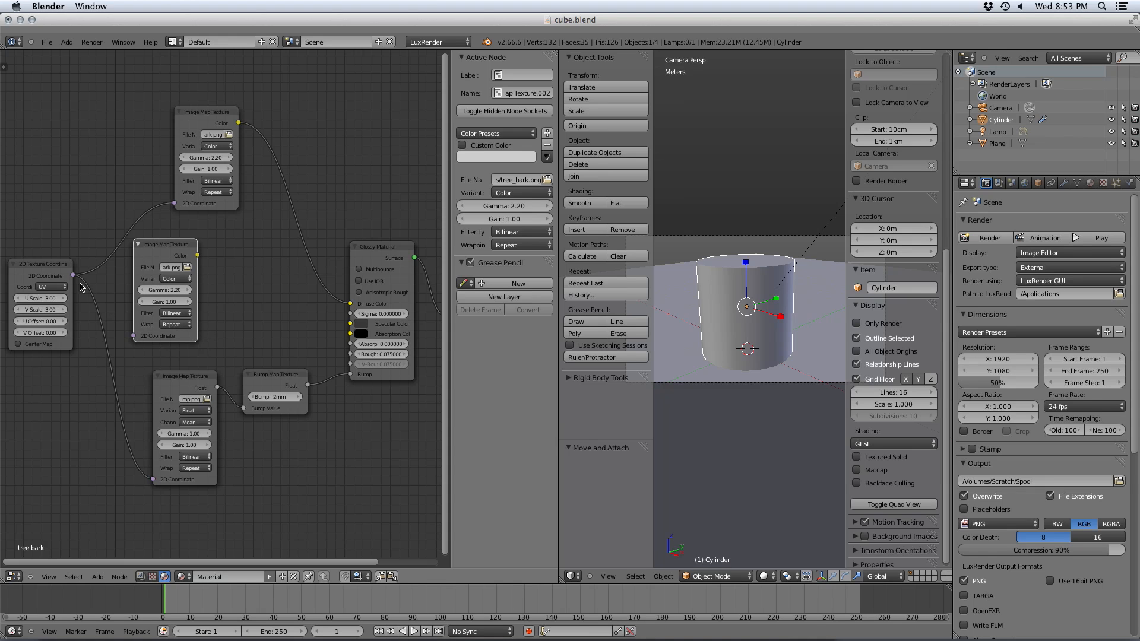
pyautogui.moveTo(73, 275); pyautogui.dragTo(133, 336)
# - Set the U Scale and V Scale of the 2D Texture Coordinate node to 4
pyautogui.click(47, 299)
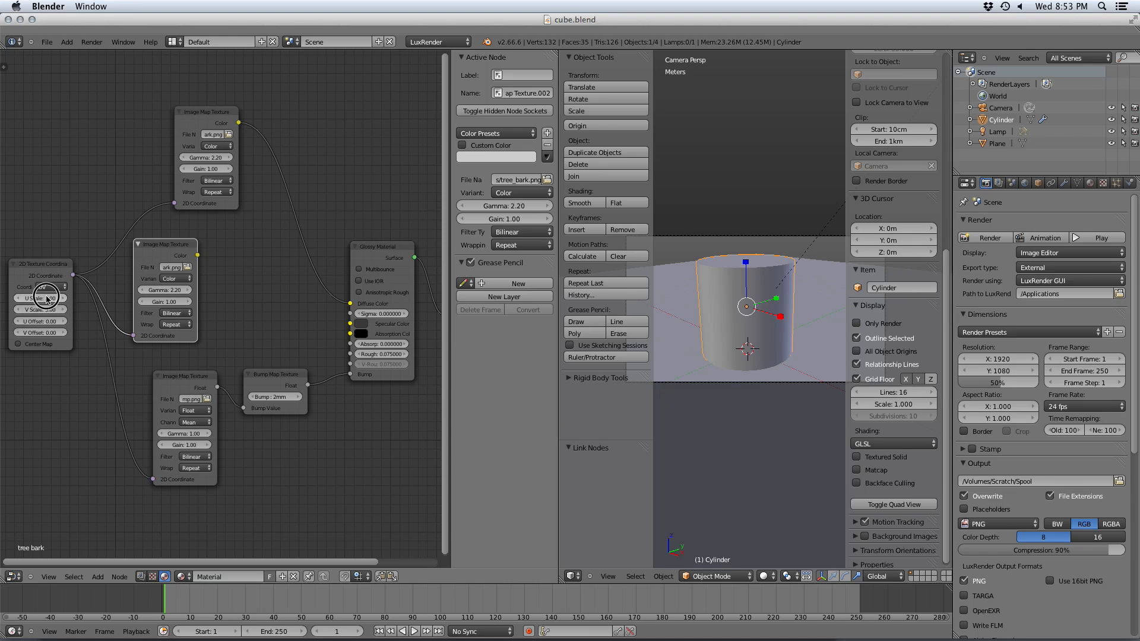
pyautogui.press('Tab')
pyautogui.write('4')
pyautogui.press('Return')
# - Add a Scale utility node, feed the duplicated image texture into Color 1, and link its output to the Glossy Material's Specular Color
pyautogui.hotkey('shift', 'a')
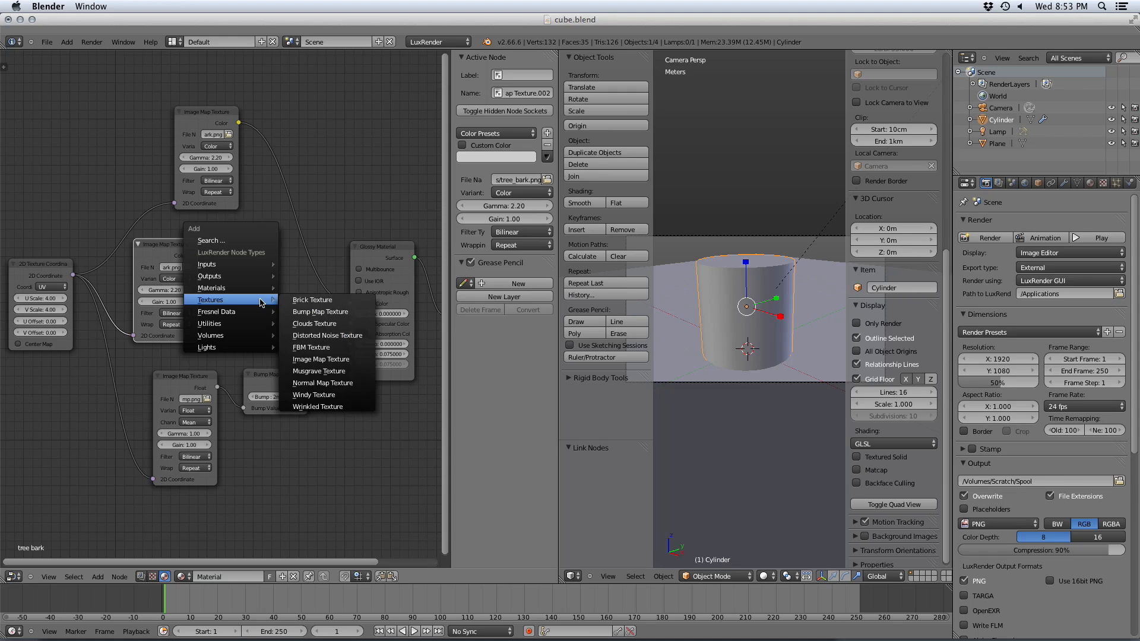
pyautogui.moveTo(244, 323)
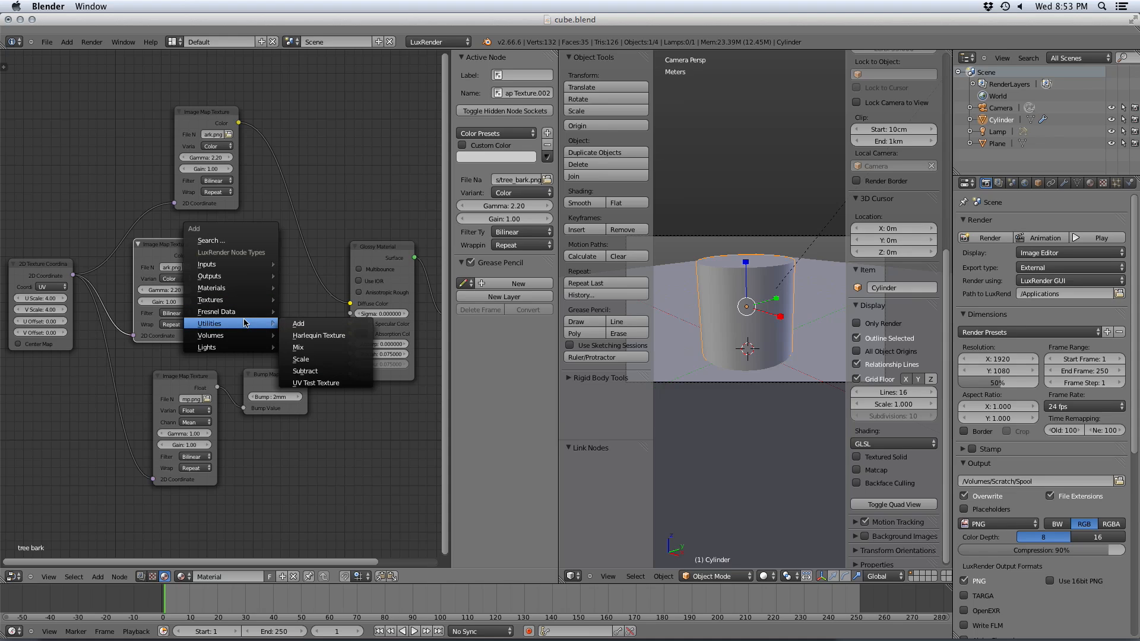
pyautogui.click(319, 360)
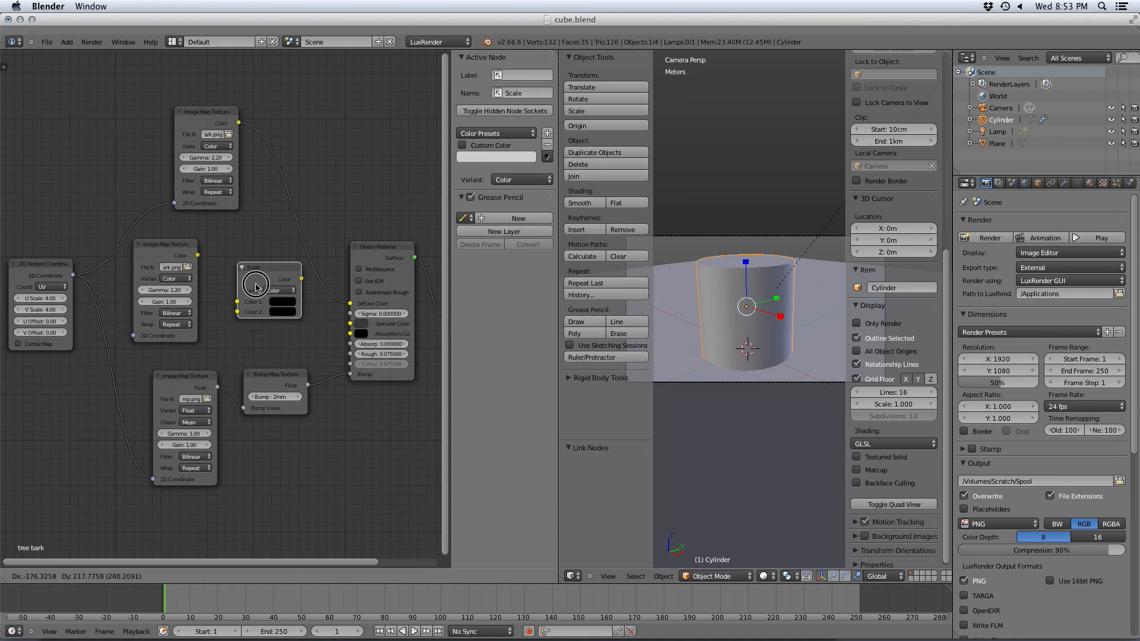
pyautogui.click(239, 266)
pyautogui.moveTo(198, 255); pyautogui.dragTo(237, 302)
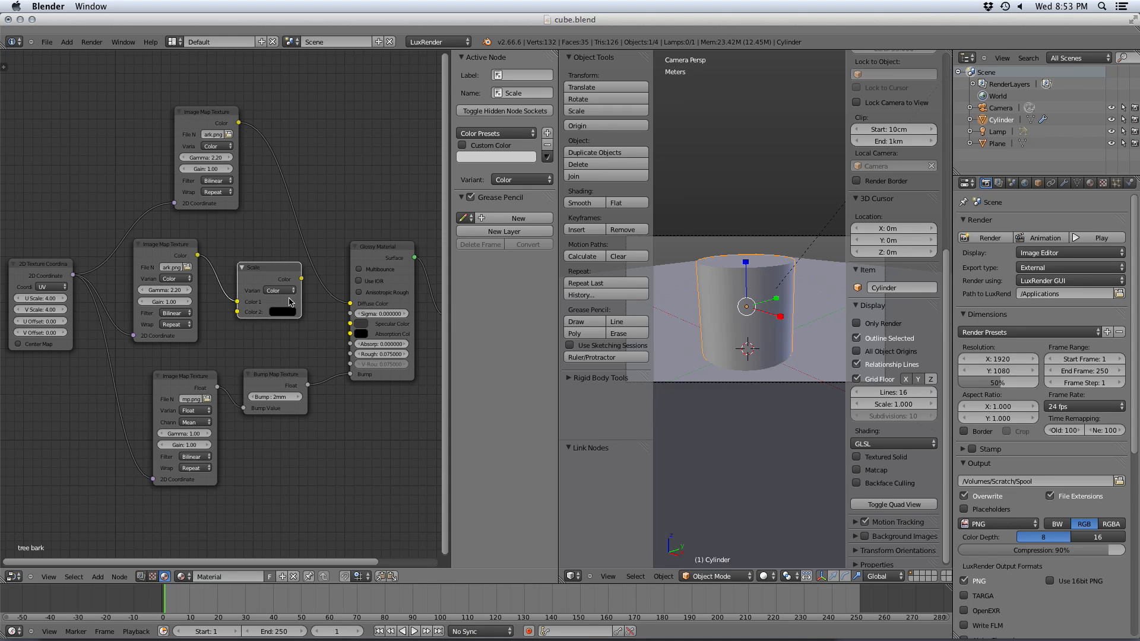
pyautogui.moveTo(301, 279); pyautogui.dragTo(350, 323)
# - Set the Scale node's Color 2 to a dark grey with value 0.04, save over cube.blend, and nudge the node into place
pyautogui.click(289, 313)
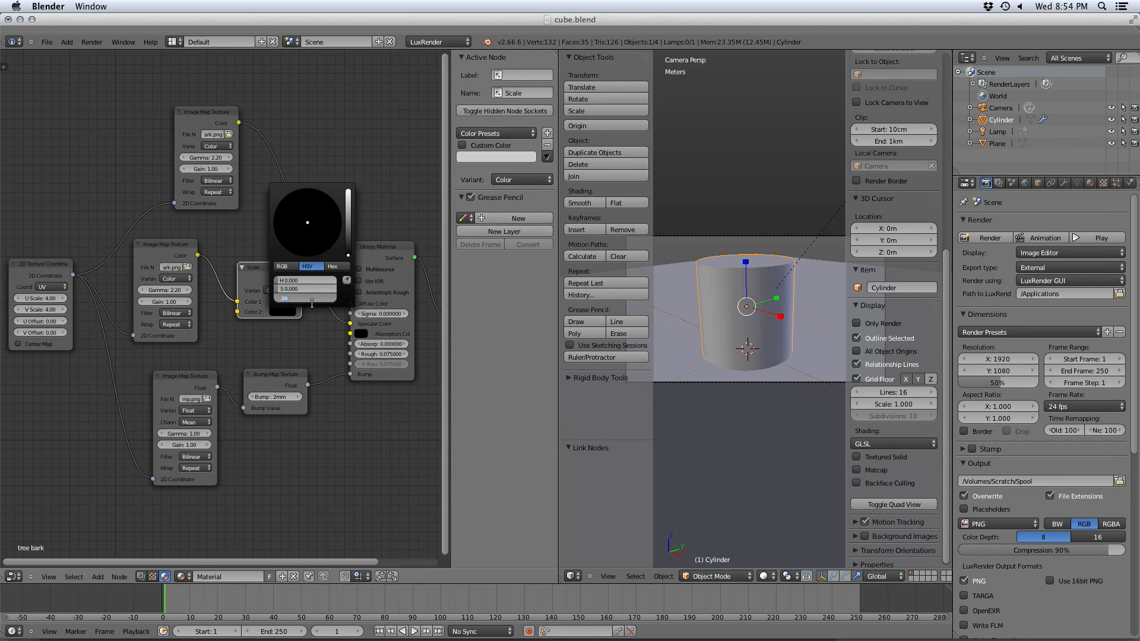
pyautogui.write('.04')
pyautogui.press('Return')
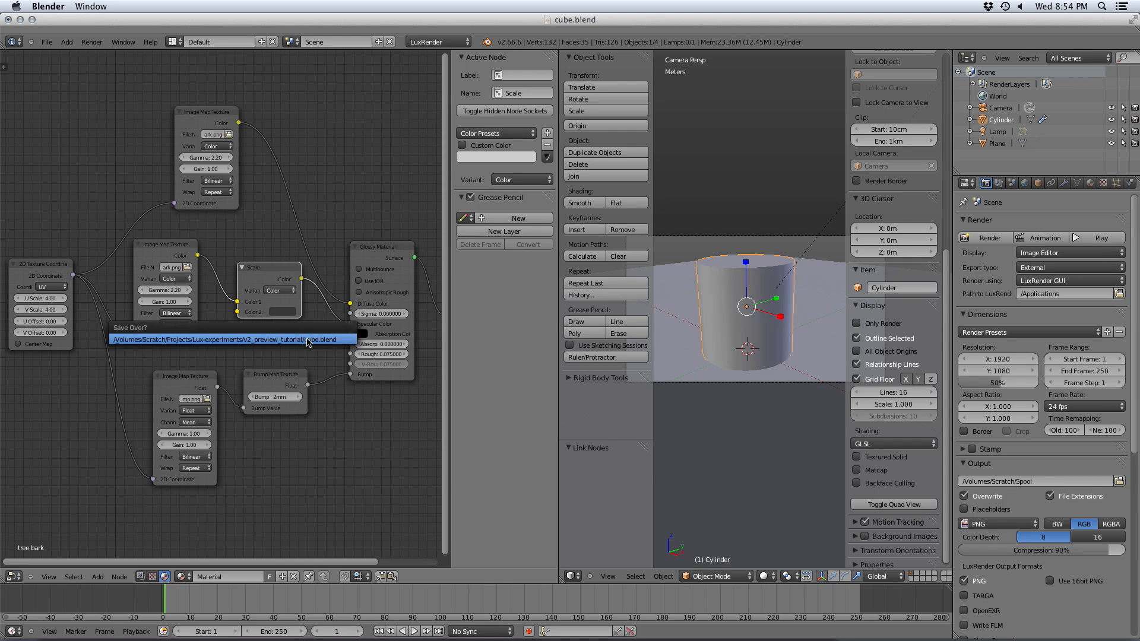
pyautogui.click(288, 313)
pyautogui.click(313, 299)
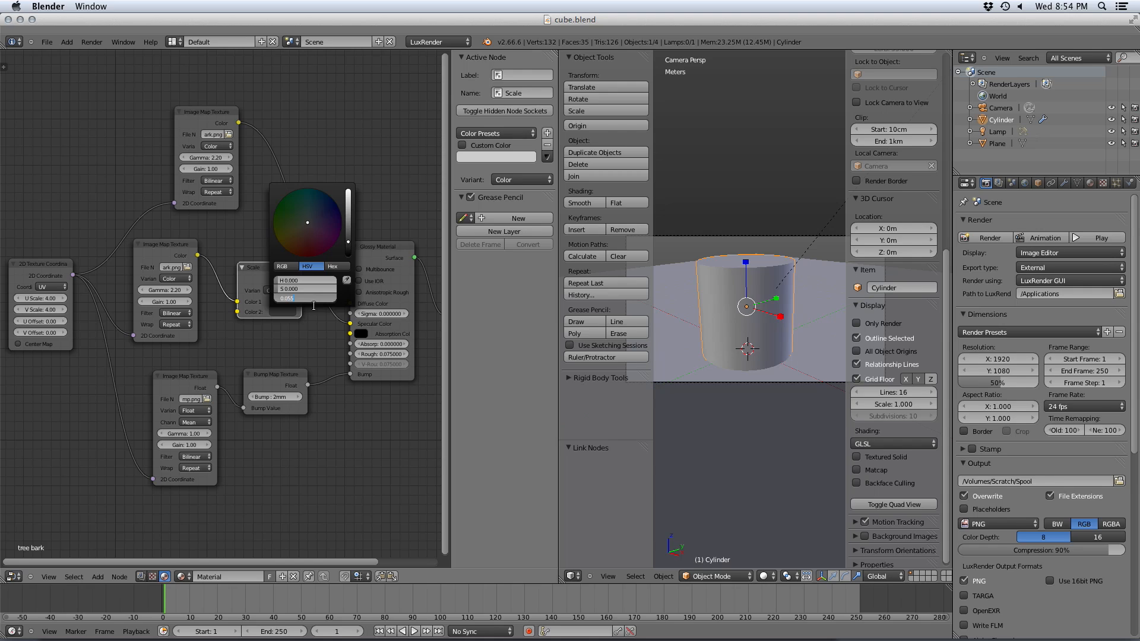
pyautogui.press('Return')
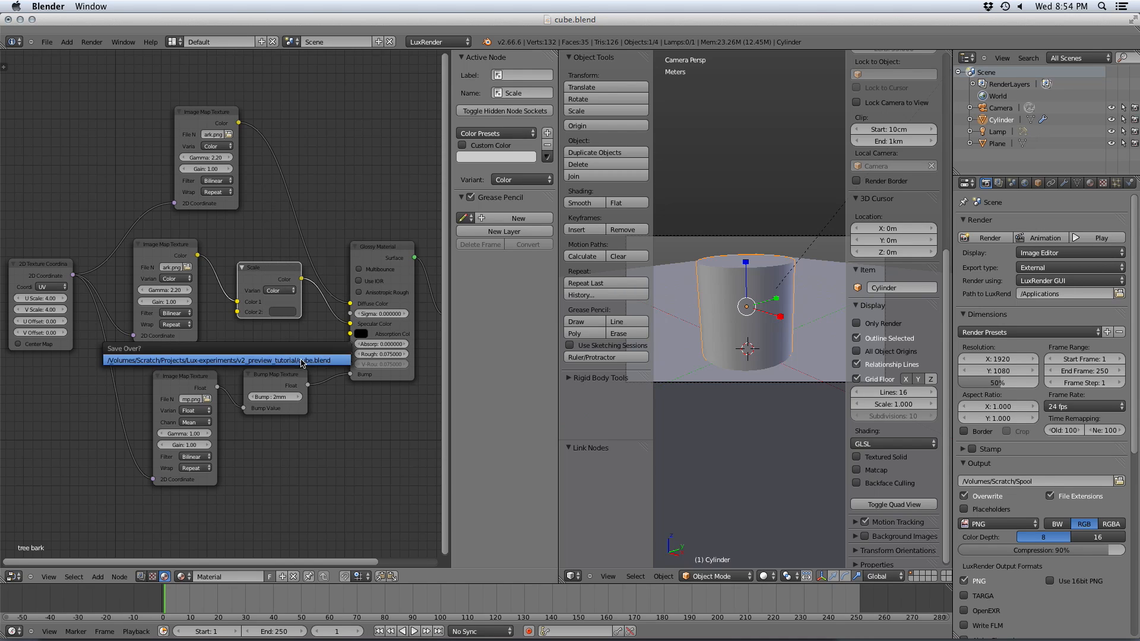
pyautogui.moveTo(271, 275); pyautogui.dragTo(266, 283)
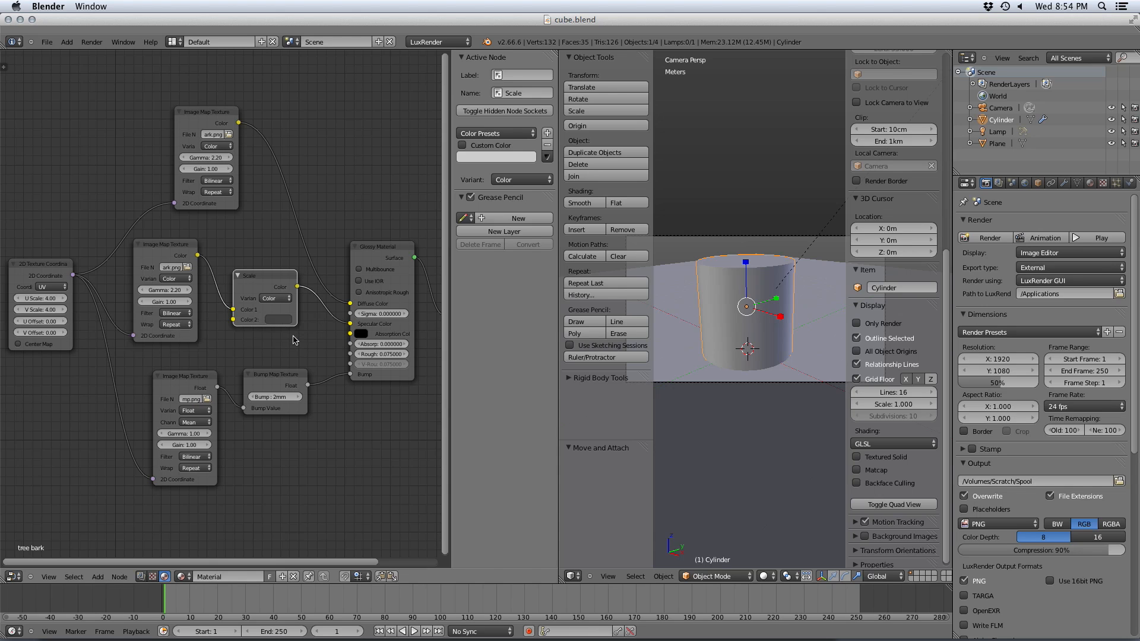
# - Test-render the scaled specular texture in LuxRender, refresh the tone-mapped image, quit the renderer, and return to the node editor
pyautogui.press('F12')
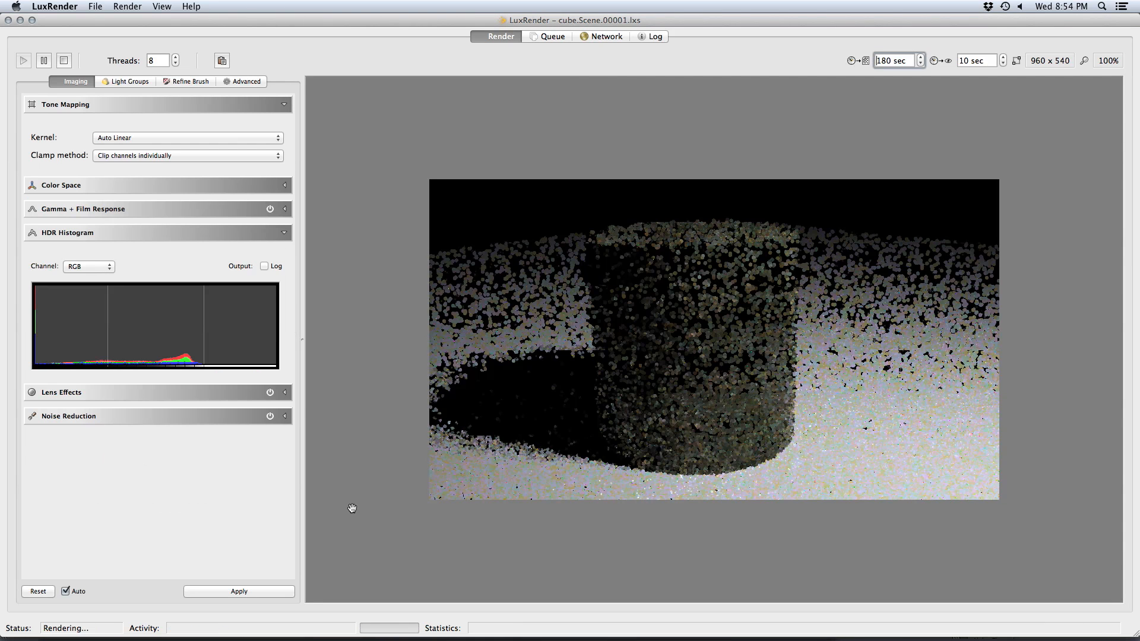
pyautogui.click(256, 593)
pyautogui.click(255, 593)
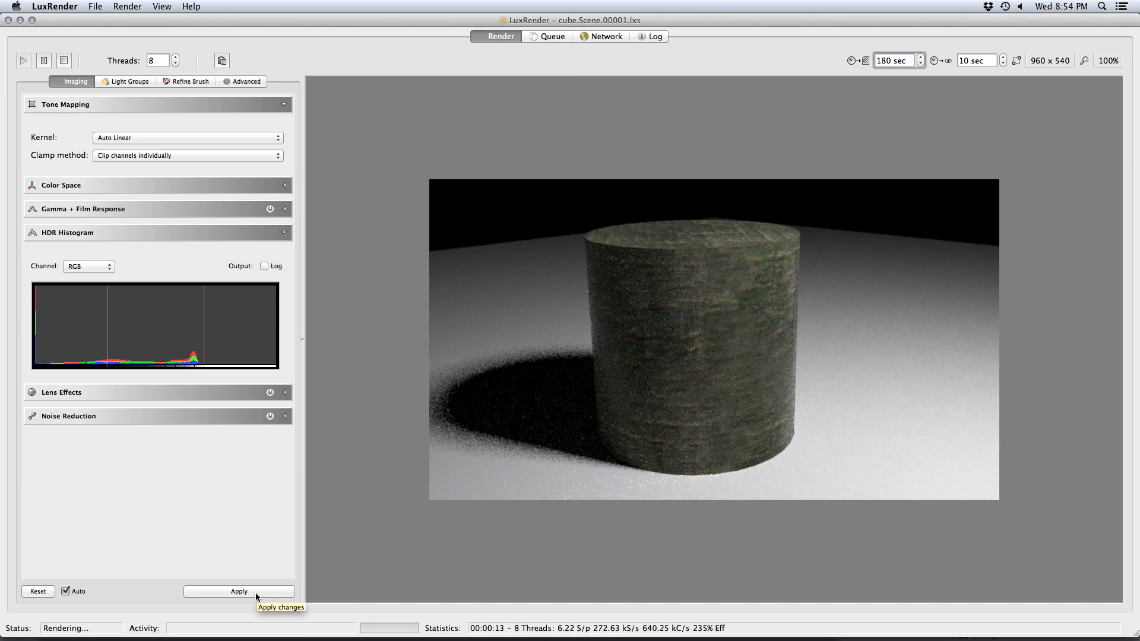
pyautogui.click(574, 454)
pyautogui.press('super+q')
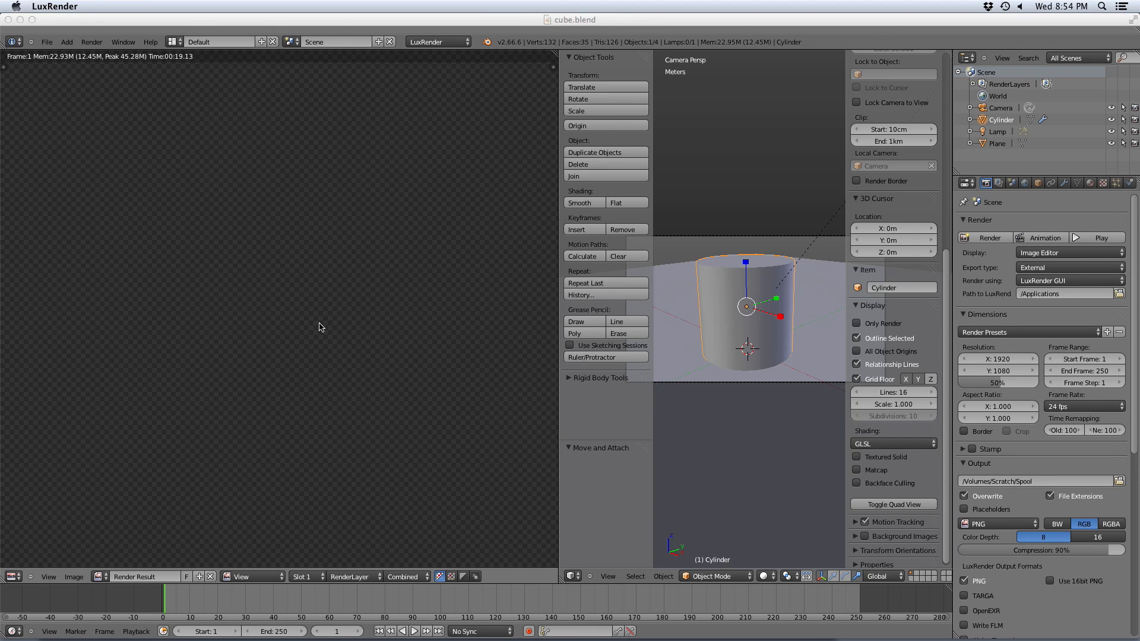
pyautogui.press('Escape')
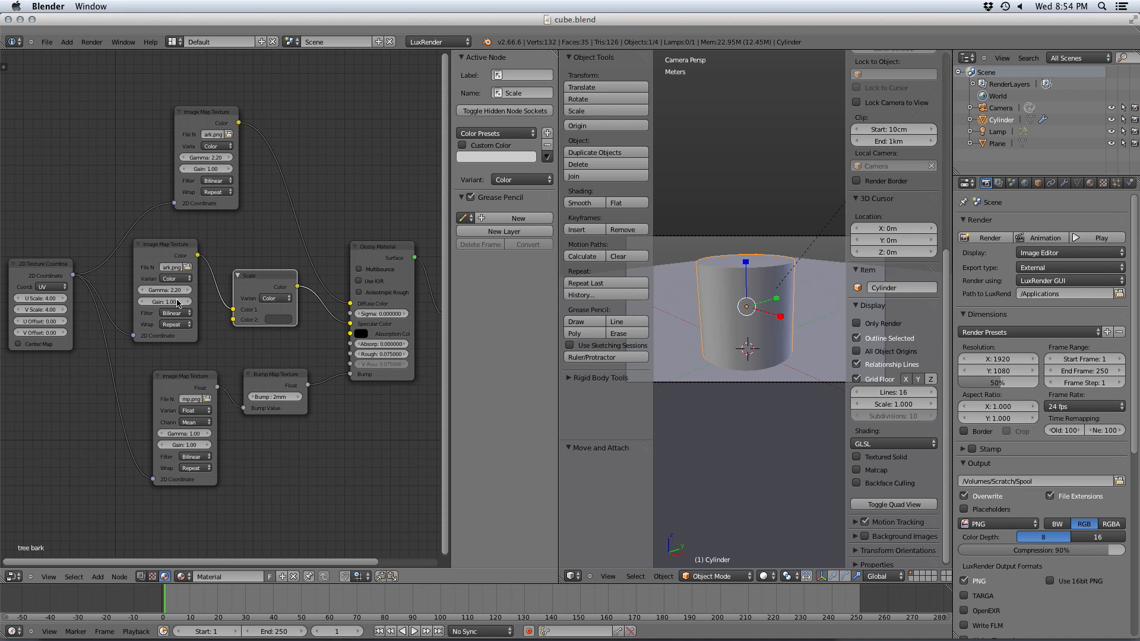
# - Set the U and V scale of the 2D Texture Coordinate node to 5, save over cube.blend, and display the cylinder's material properties
pyautogui.click(1102, 183)
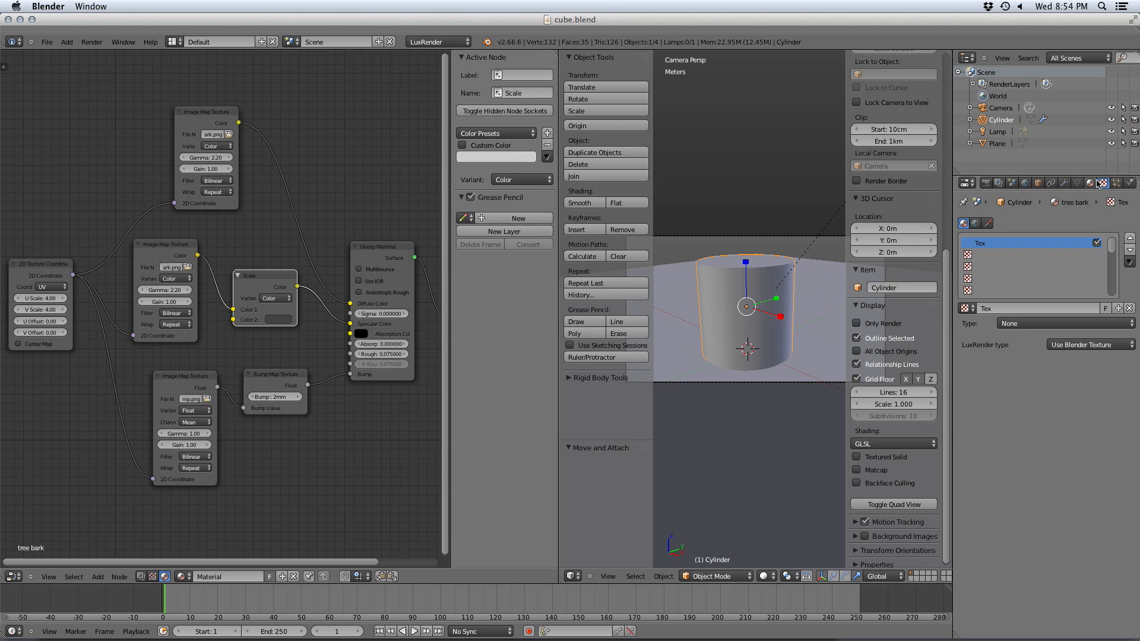
pyautogui.click(45, 270)
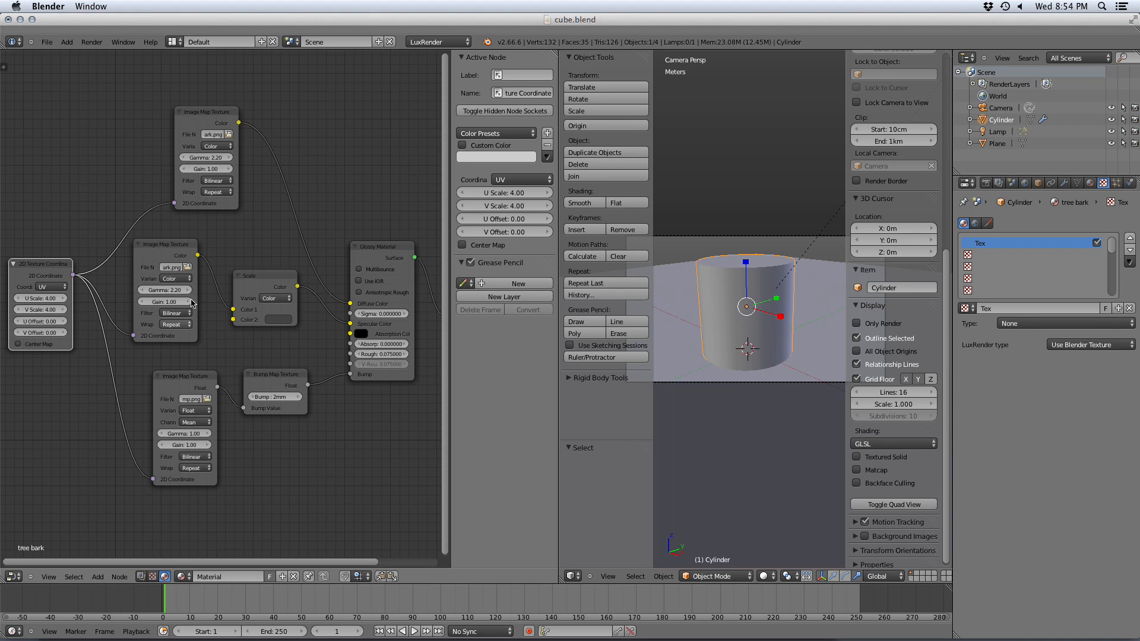
pyautogui.click(45, 299)
pyautogui.write('5')
pyautogui.press('Return')
pyautogui.hotkey('ctrl', 's')
pyautogui.click(110, 359)
pyautogui.click(1089, 182)
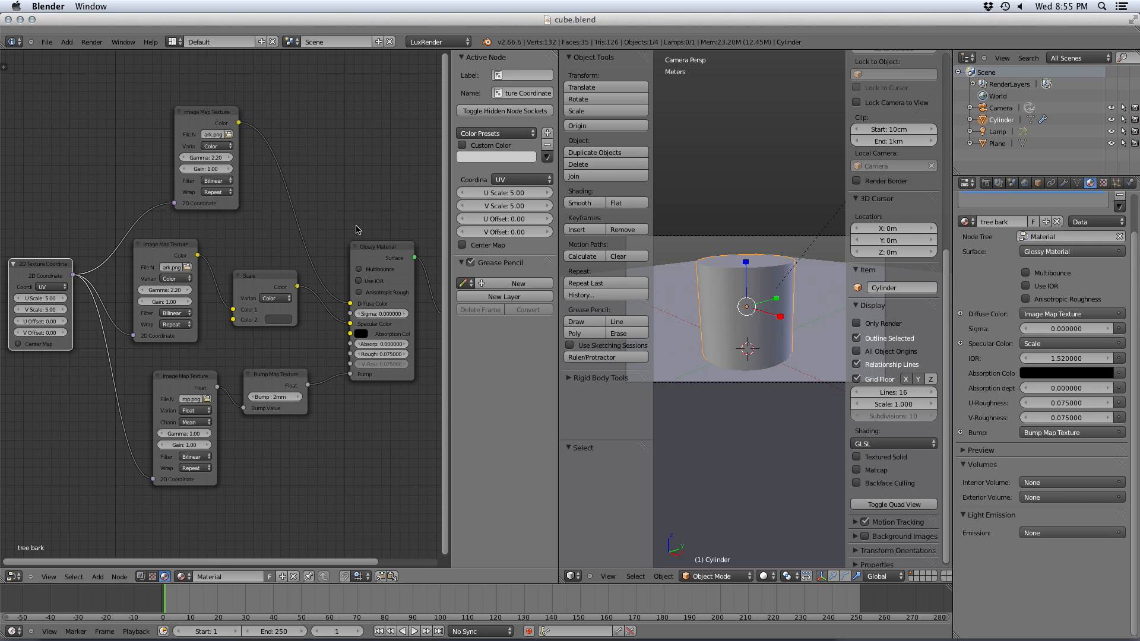
# - Start a new scene, delete the default cube, and add a Monkey mesh in its place
pyautogui.click(46, 42)
pyautogui.click(64, 53)
pyautogui.click(66, 55)
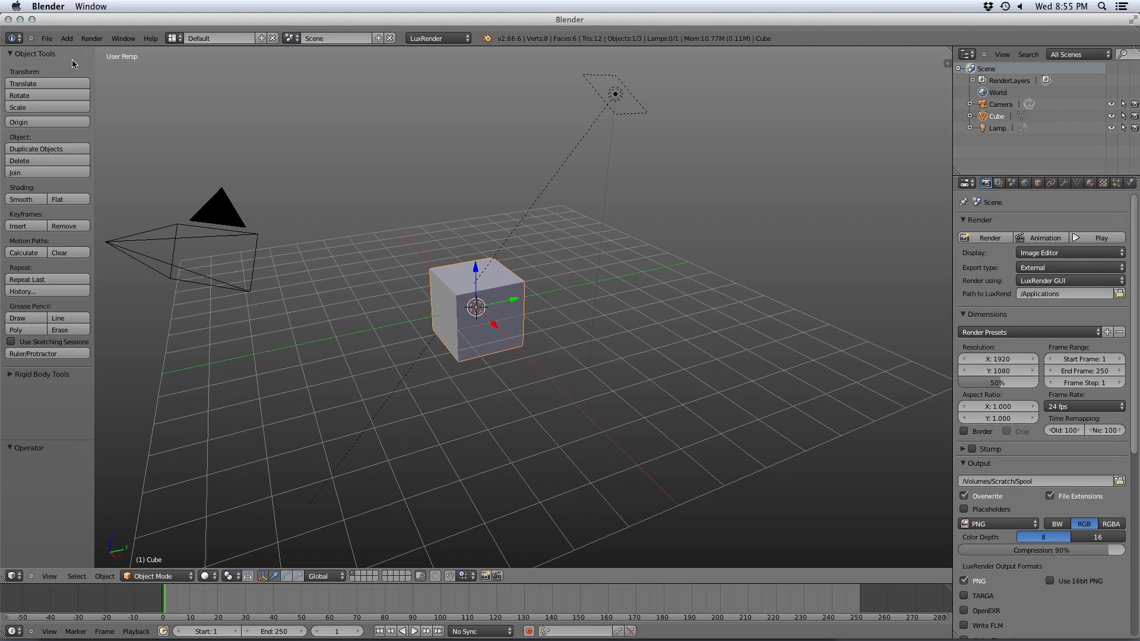
pyautogui.press('Delete')
pyautogui.hotkey('shift', 'a')
pyautogui.moveTo(475, 329)
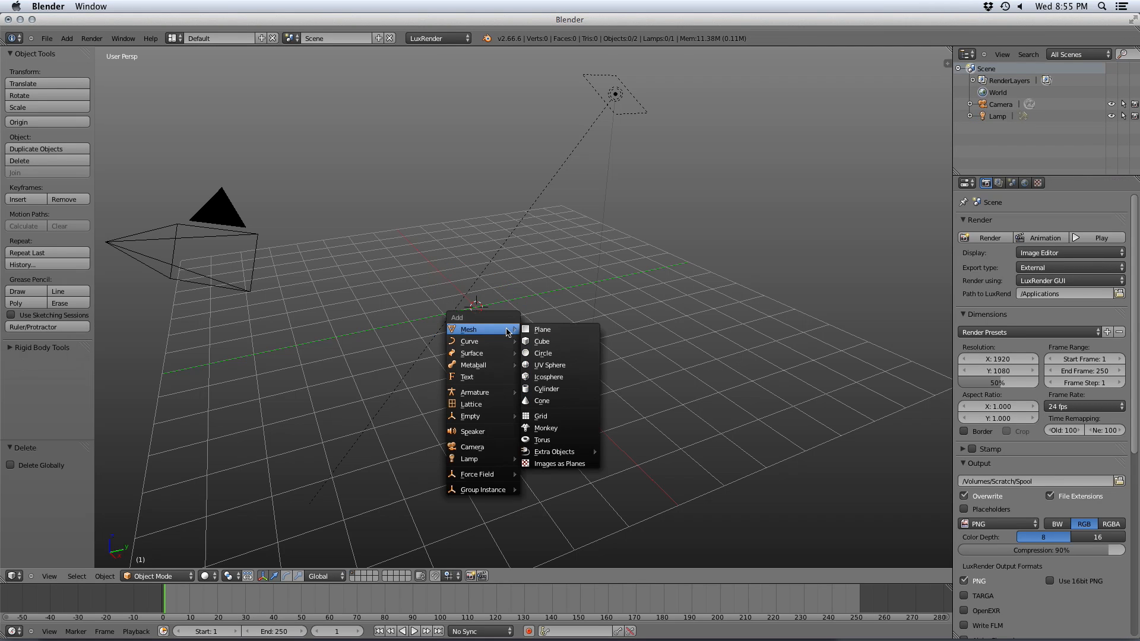
pyautogui.click(544, 428)
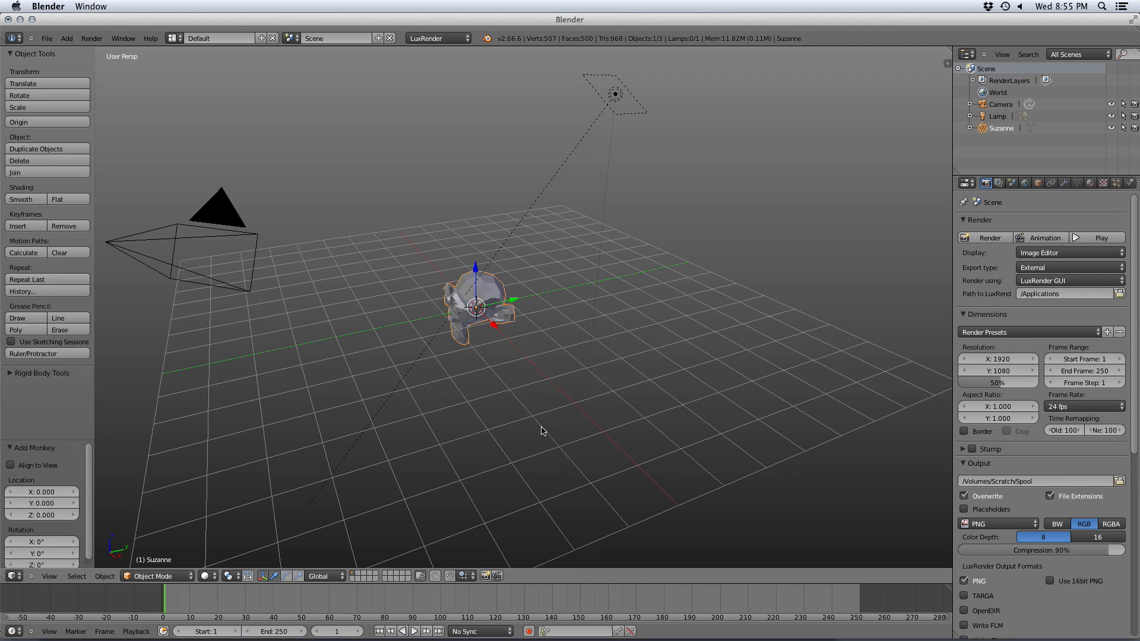
# - Save the new scene as monkey.blend in the v2_preview_tutorial folder
pyautogui.hotkey('ctrl', 's')
pyautogui.click(194, 80)
pyautogui.write('monkey')
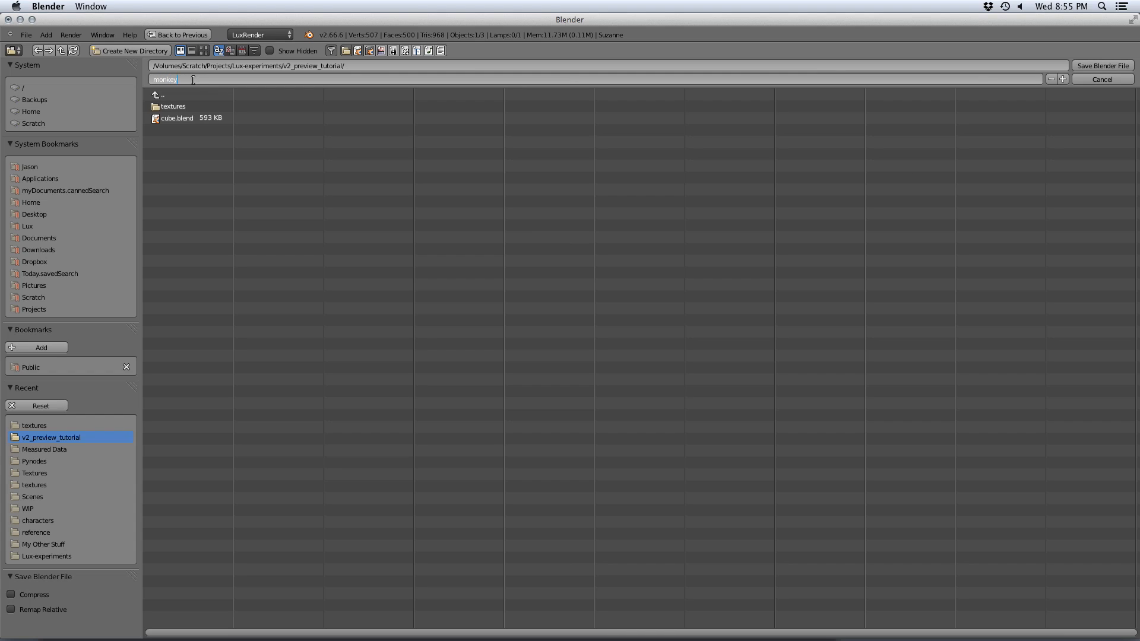
pyautogui.press('Return')
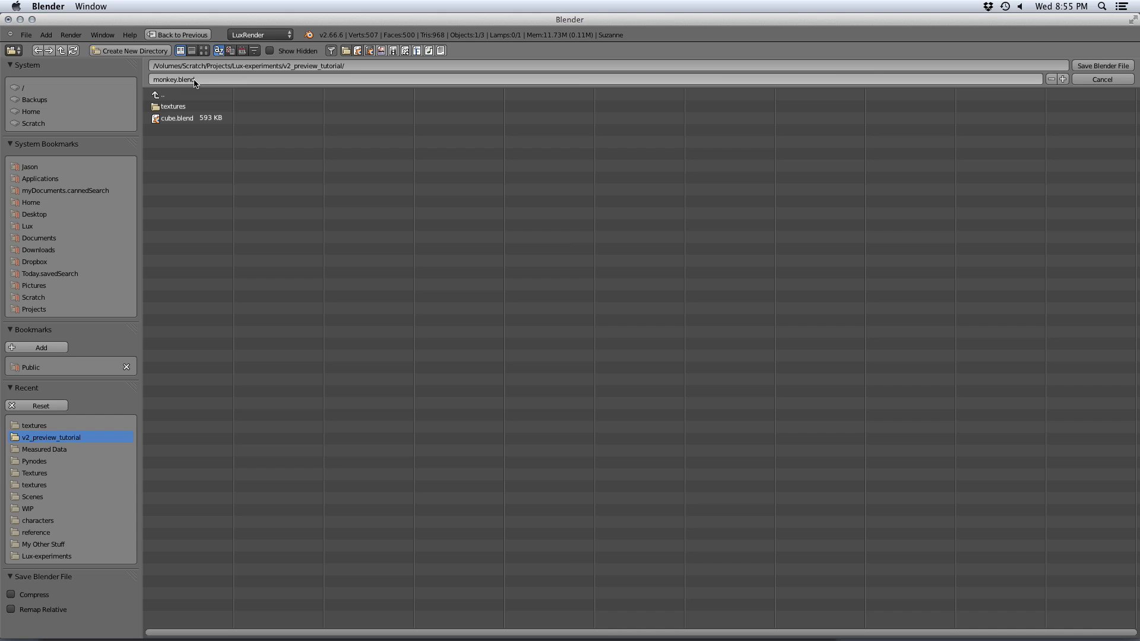
pyautogui.click(1090, 66)
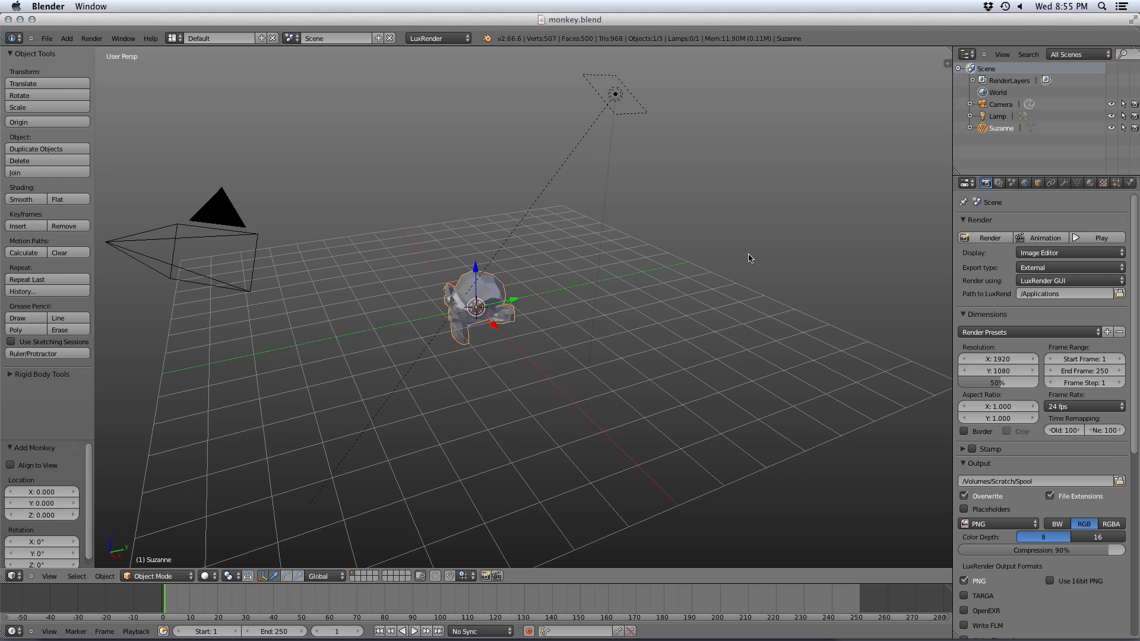
# - Set the subdivision scheme in the monkey's LuxRender mesh options to Loop
pyautogui.click(1077, 183)
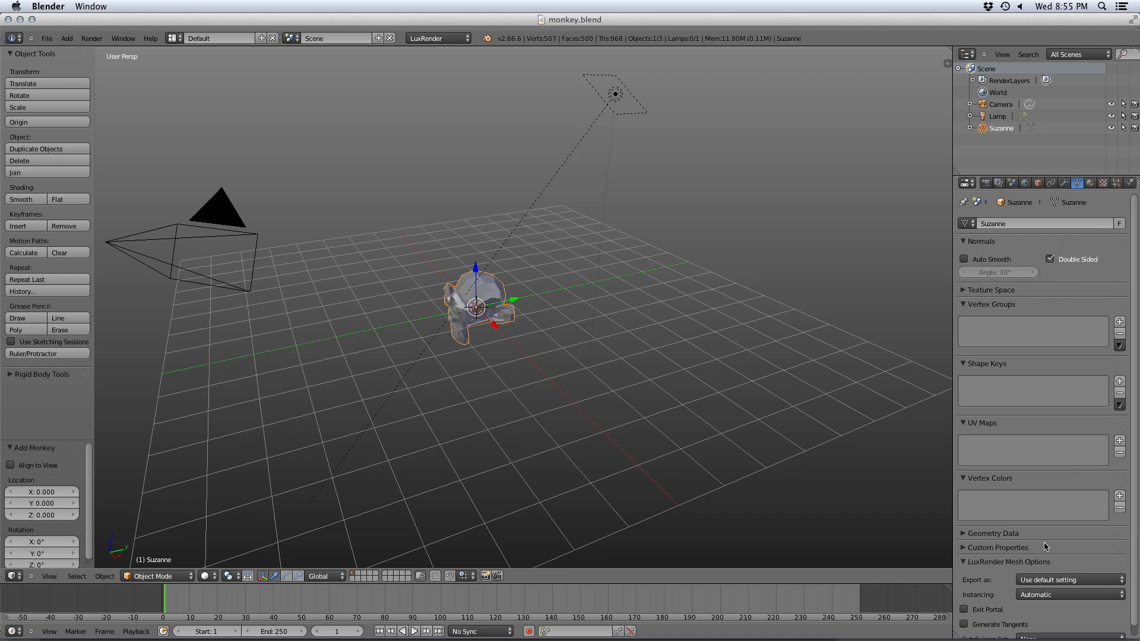
pyautogui.scroll(-1, 1048, 599)
pyautogui.click(1057, 624)
pyautogui.click(1051, 604)
pyautogui.scroll(-2, 1048, 599)
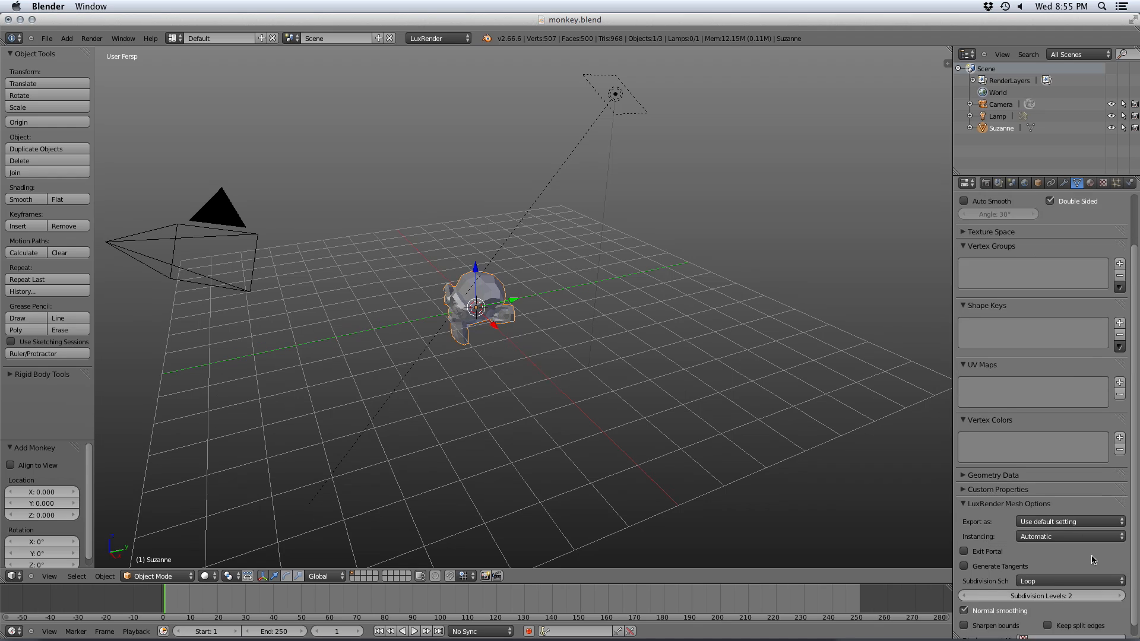
pyautogui.scroll(3, 969, 217)
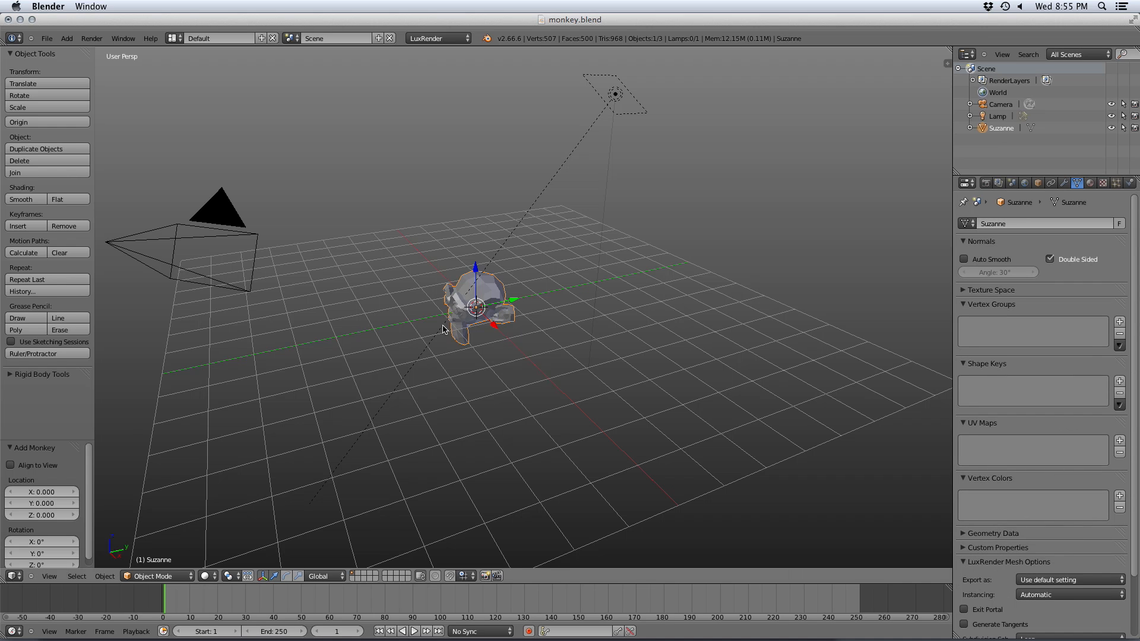
# - Switch to the camera view and raise the monkey 1 unit along the Z axis
pyautogui.moveTo(455, 295); pyautogui.dragTo(516, 294, button='middle')
pyautogui.press('KP_0')
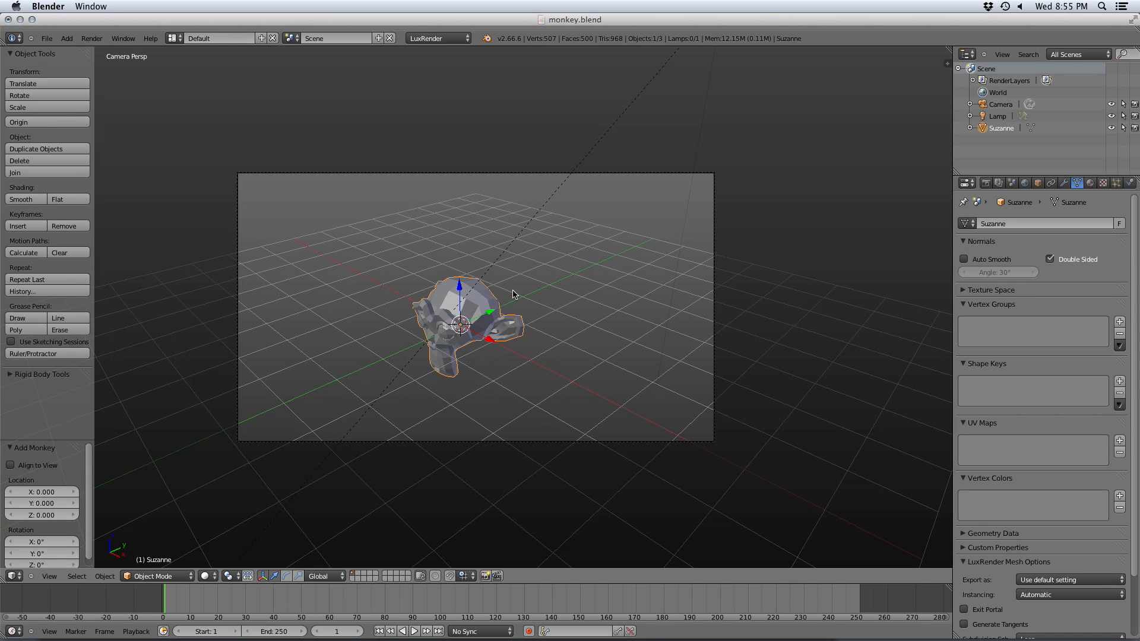
pyautogui.press('g')
pyautogui.press('z')
pyautogui.press('1')
pyautogui.press('Return')
# - Add a plane beneath the monkey, enlarge it in edit mode into a ground larger than the camera frame, and save over monkey.blend
pyautogui.hotkey('shift', 'a')
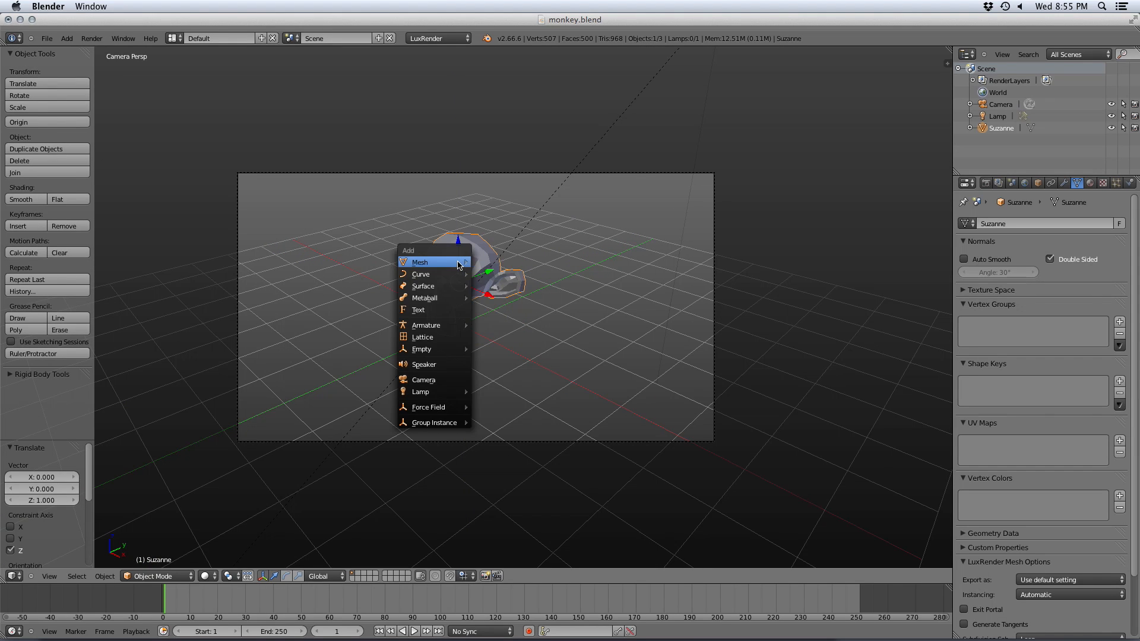
pyautogui.click(491, 262)
pyautogui.press('Tab')
pyautogui.click(282, 576)
pyautogui.moveTo(467, 326); pyautogui.dragTo(600, 302)
pyautogui.press('Tab')
pyautogui.hotkey('ctrl', 's')
pyautogui.click(609, 318)
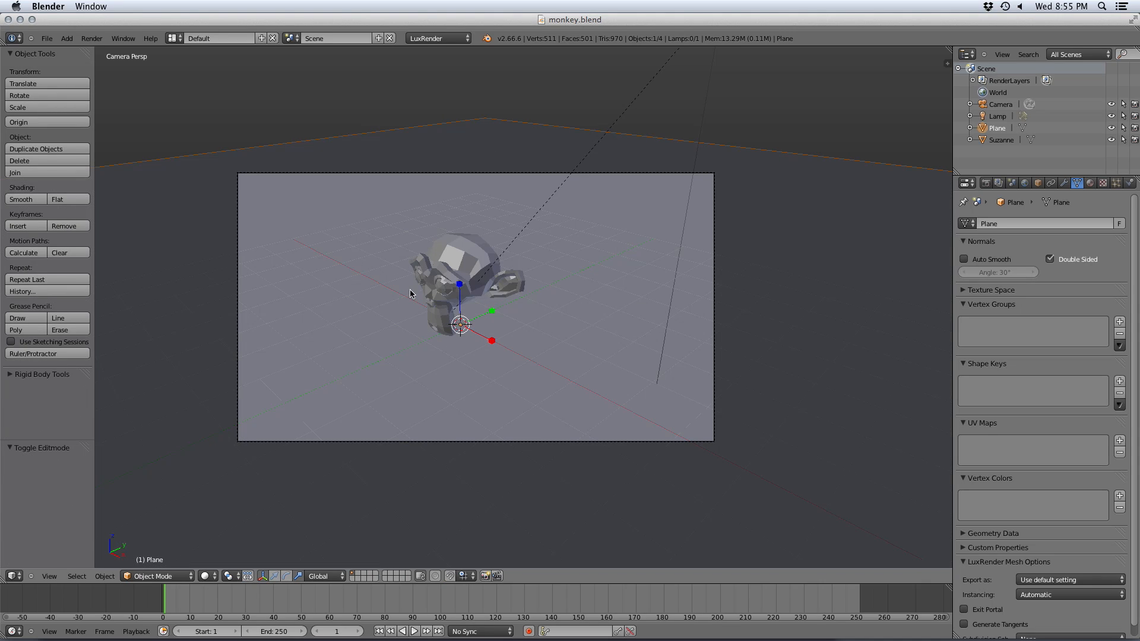
# - Split the 3D view into two side-by-side areas and make one of them a Node Editor
pyautogui.moveTo(952, 47); pyautogui.dragTo(561, 145)
pyautogui.click(15, 576)
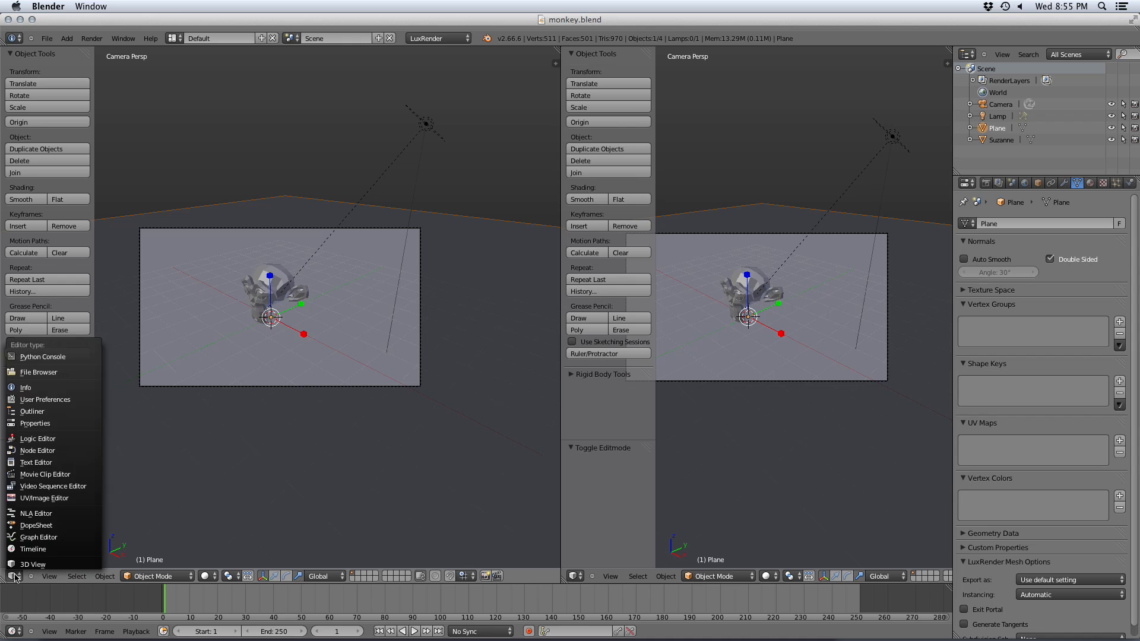
pyautogui.click(37, 450)
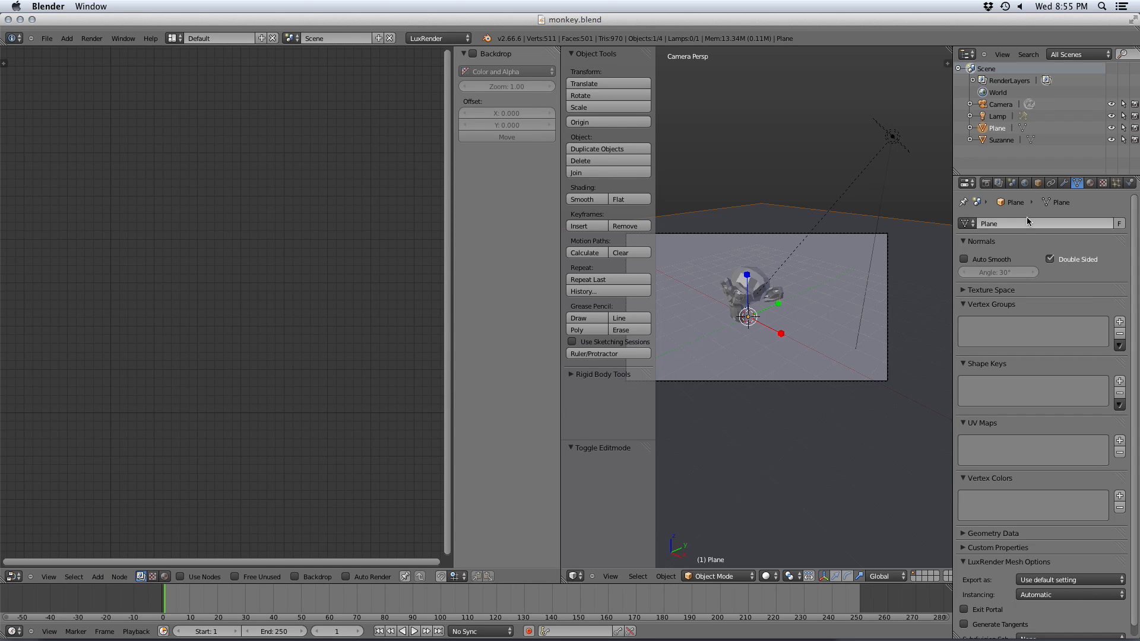
# - Create a new material for the plane and add a LuxRender material nodetree to it
pyautogui.click(1090, 182)
pyautogui.click(1058, 254)
pyautogui.click(1049, 291)
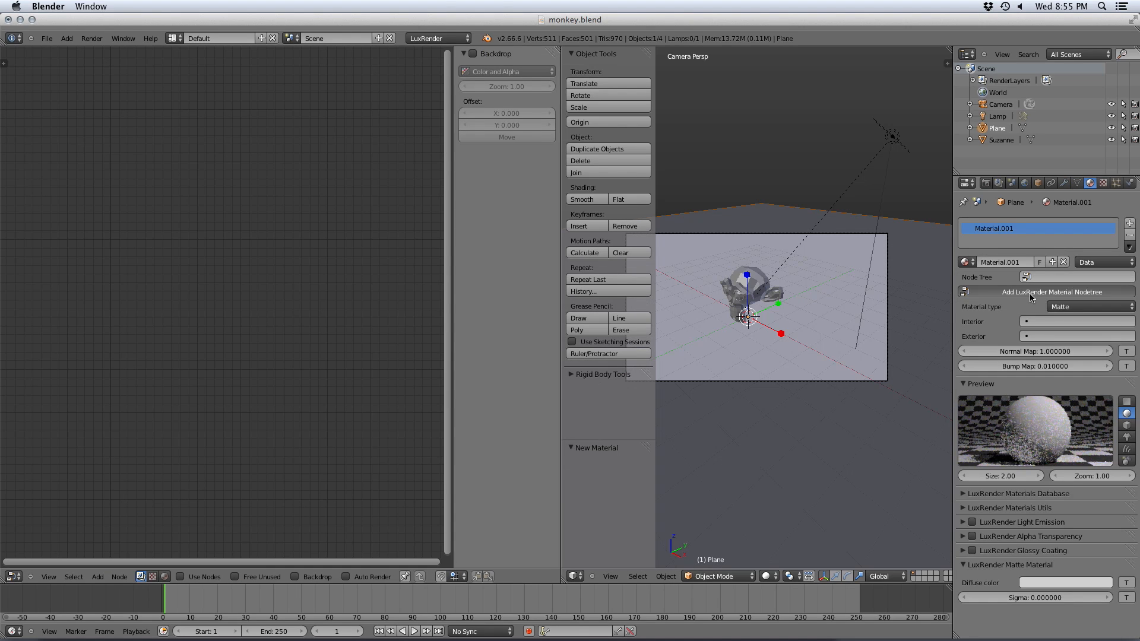
# - Rename the plane's material as ground plane
pyautogui.click(1015, 261)
pyautogui.write('ground plane')
pyautogui.press('Return')
# - Switch the Node Editor to LuxRender material nodes and replace the ground plane material's nodetree with a new one
pyautogui.click(164, 576)
pyautogui.click(201, 576)
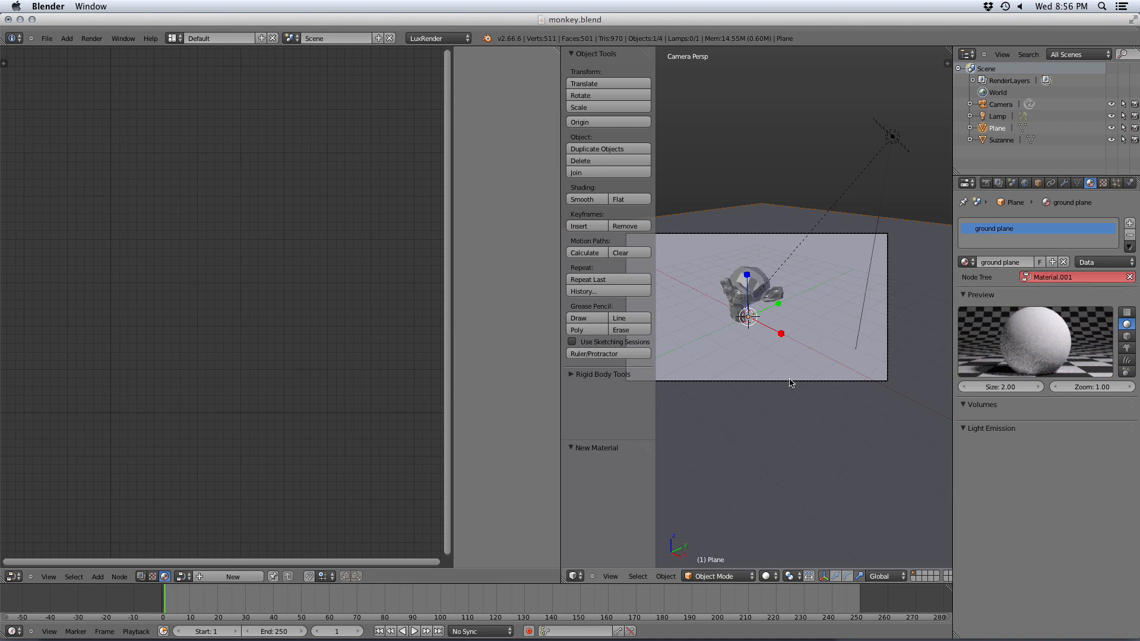
pyautogui.click(1063, 277)
pyautogui.click(1062, 292)
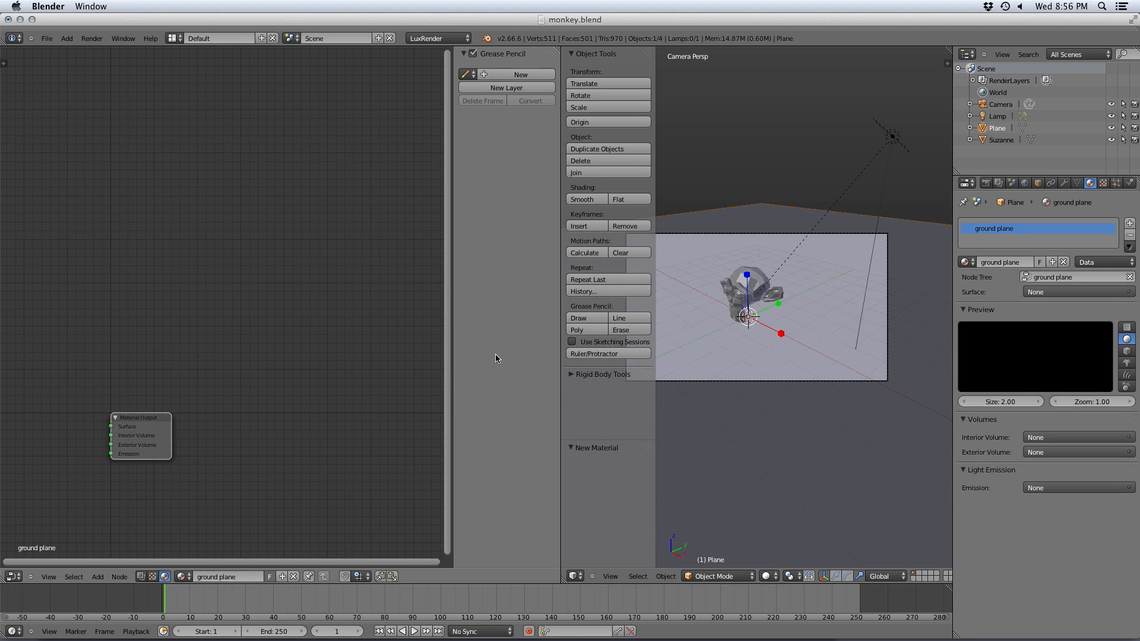
# - Reposition the Material Output node, add a Matte Material node and link its Surface to the output's Surface
pyautogui.moveTo(159, 446); pyautogui.dragTo(345, 384)
pyautogui.scroll(1, 293, 412)
pyautogui.moveTo(293, 412); pyautogui.dragTo(243, 385, button='middle')
pyautogui.hotkey('shift', 'a')
pyautogui.moveTo(168, 399)
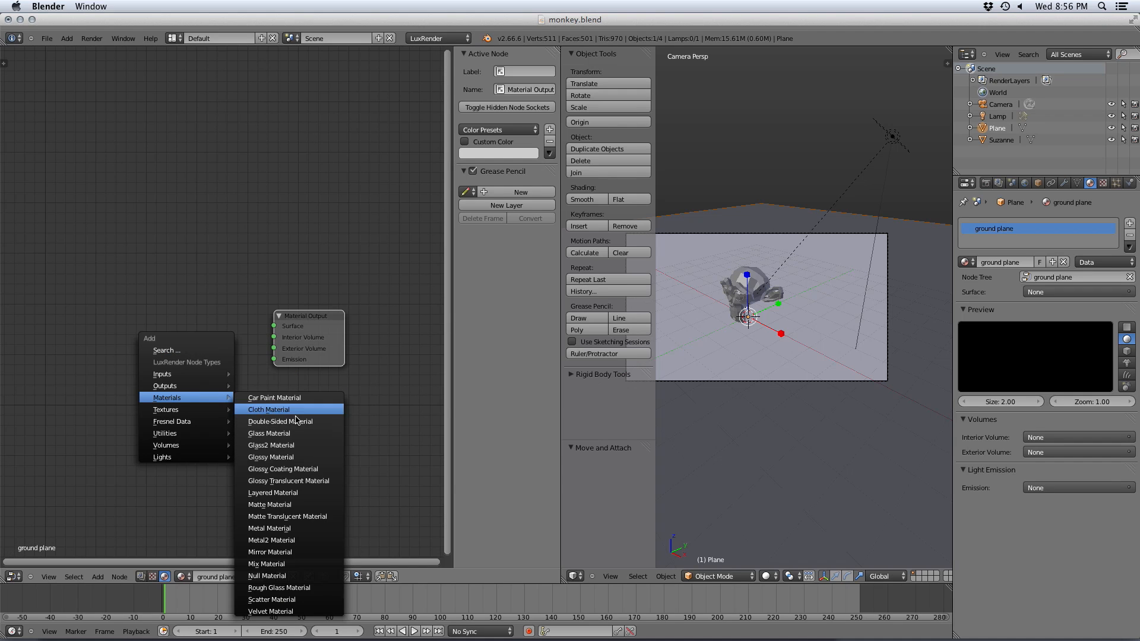
pyautogui.click(278, 505)
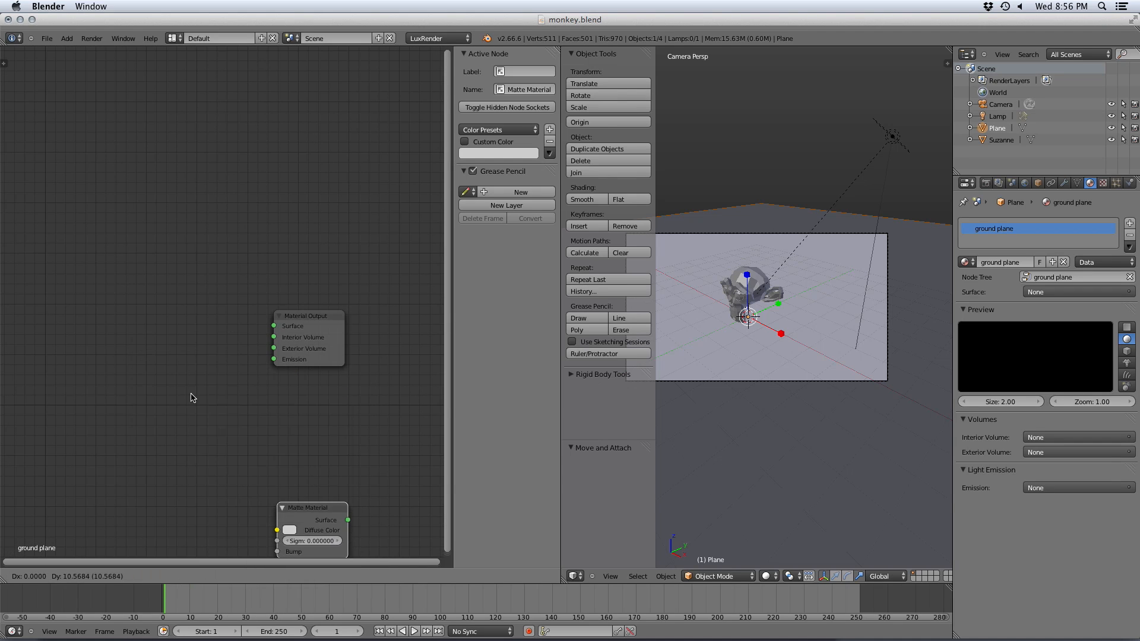
pyautogui.click(168, 320)
pyautogui.moveTo(195, 313); pyautogui.dragTo(274, 326)
# - Set the Matte Material's sigma to 10 and collapse the material preview
pyautogui.click(167, 335)
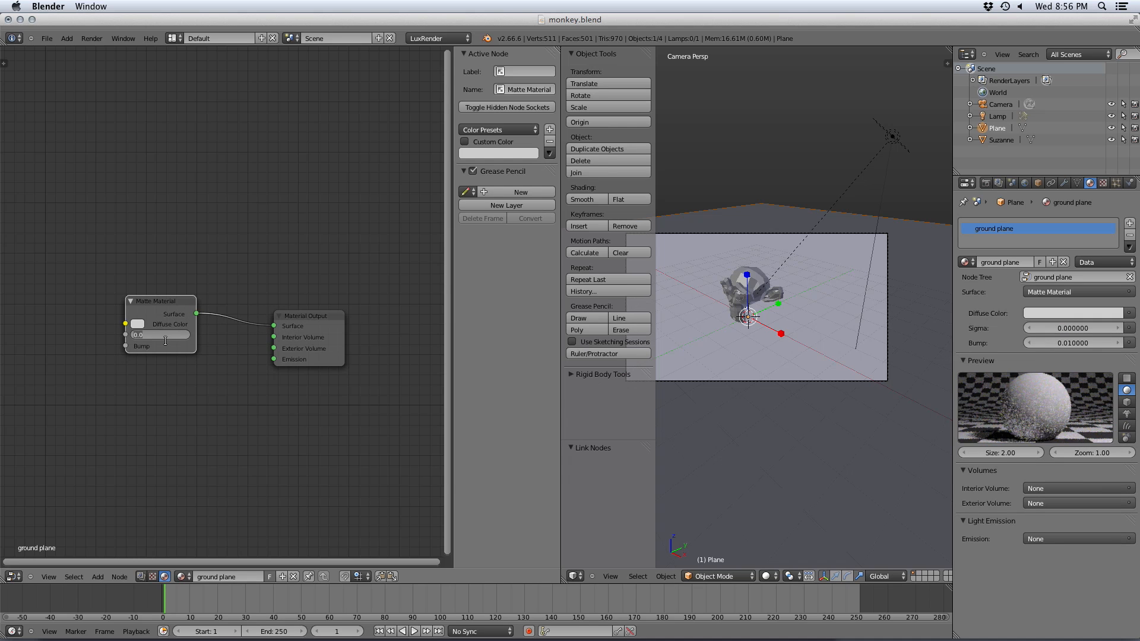
pyautogui.write('10')
pyautogui.press('Return')
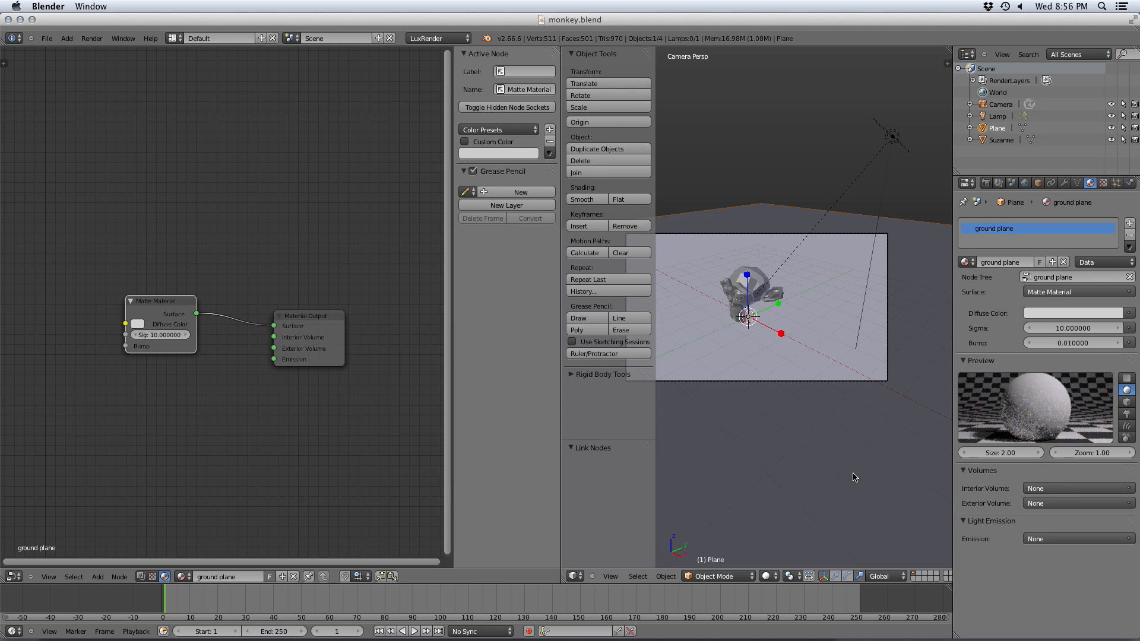
pyautogui.click(986, 360)
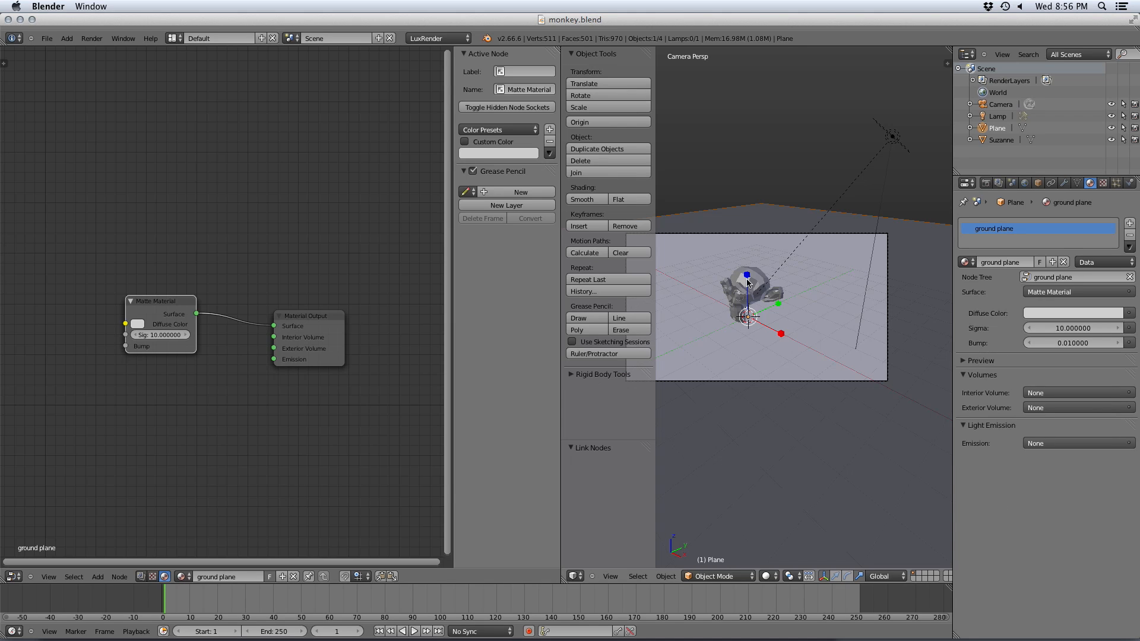
# - Give the monkey a new material named monkey with a LuxRender nodetree, and save over monkey.blend
pyautogui.rightClick(748, 283)
pyautogui.click(1014, 263)
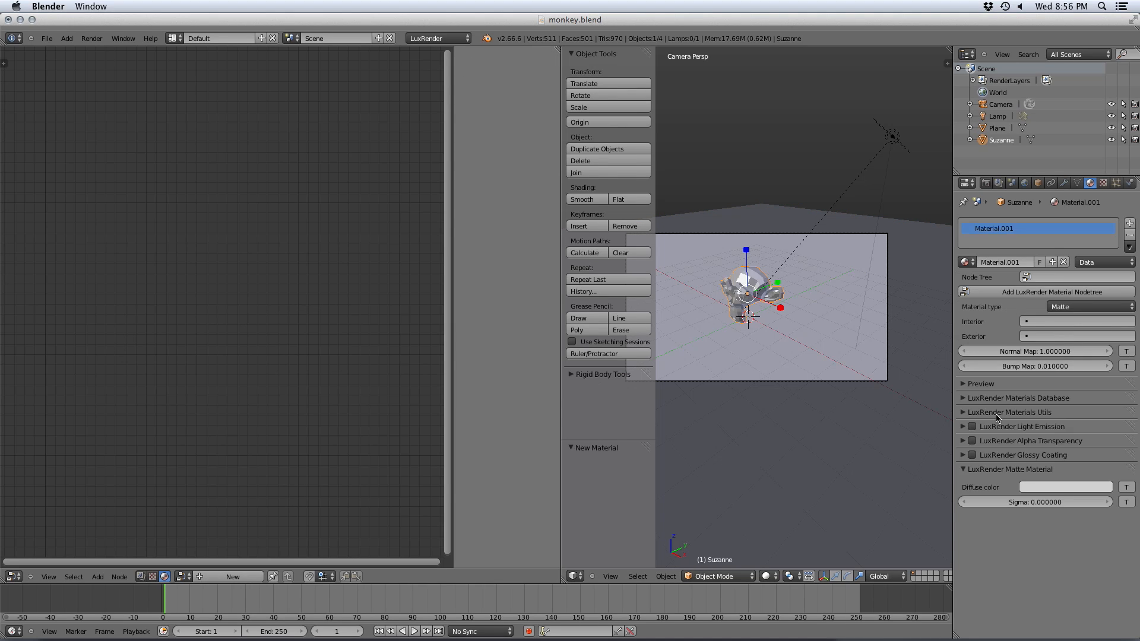
pyautogui.click(1008, 263)
pyautogui.write('monkey')
pyautogui.press('Return')
pyautogui.click(1052, 292)
pyautogui.hotkey('ctrl', 's')
pyautogui.click(355, 378)
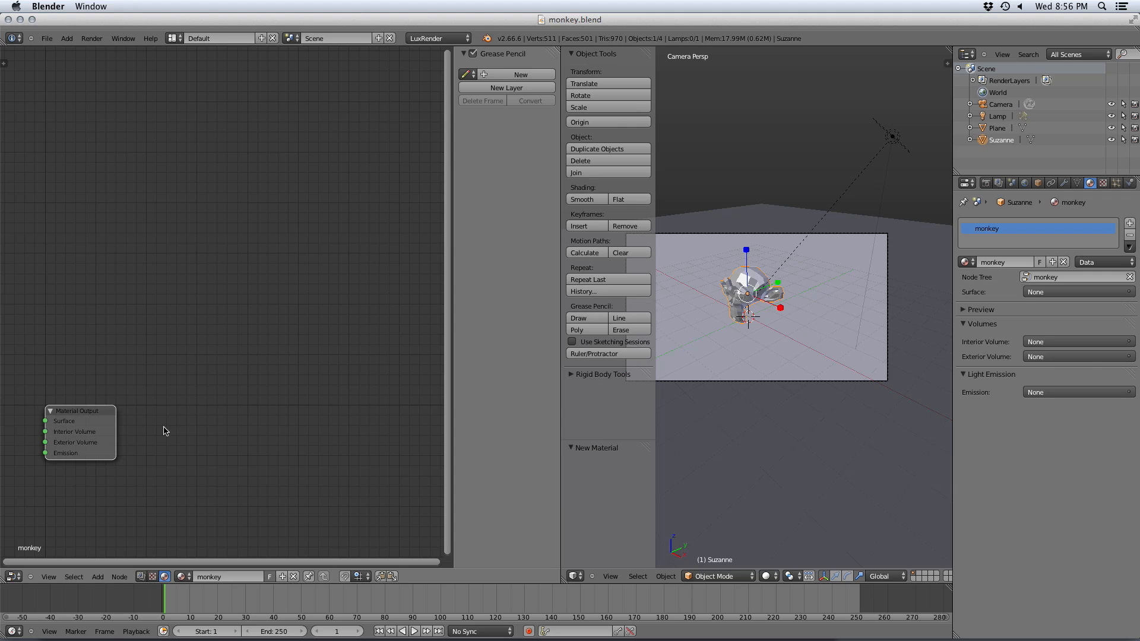
# - Reposition the monkey material's output node and place a new Metal Material node beside it
pyautogui.moveTo(102, 429); pyautogui.dragTo(379, 288)
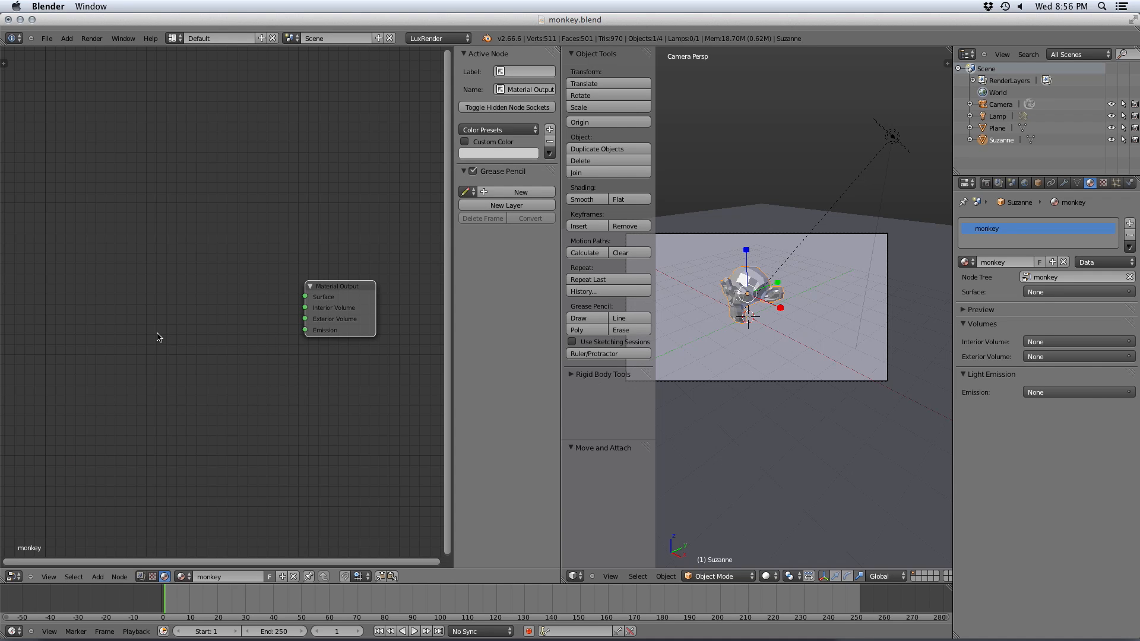
pyautogui.hotkey('shift', 'a')
pyautogui.moveTo(158, 338)
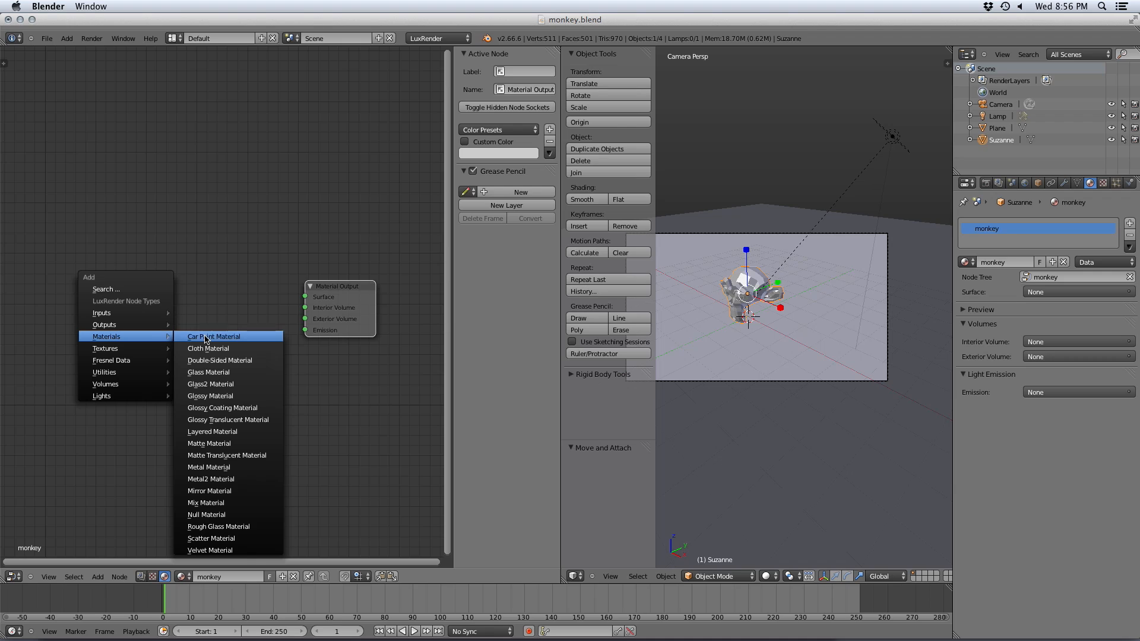
pyautogui.click(230, 467)
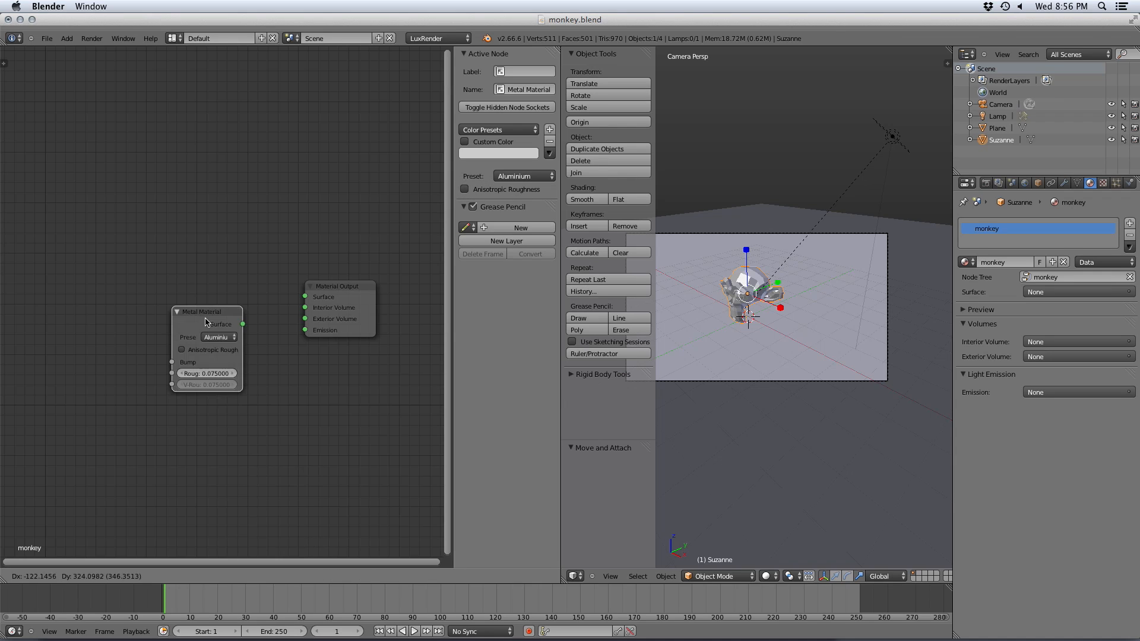
pyautogui.click(152, 272)
# - Set the Metal Material preset to Silver and link its Surface to the Material Output's Surface
pyautogui.click(175, 283)
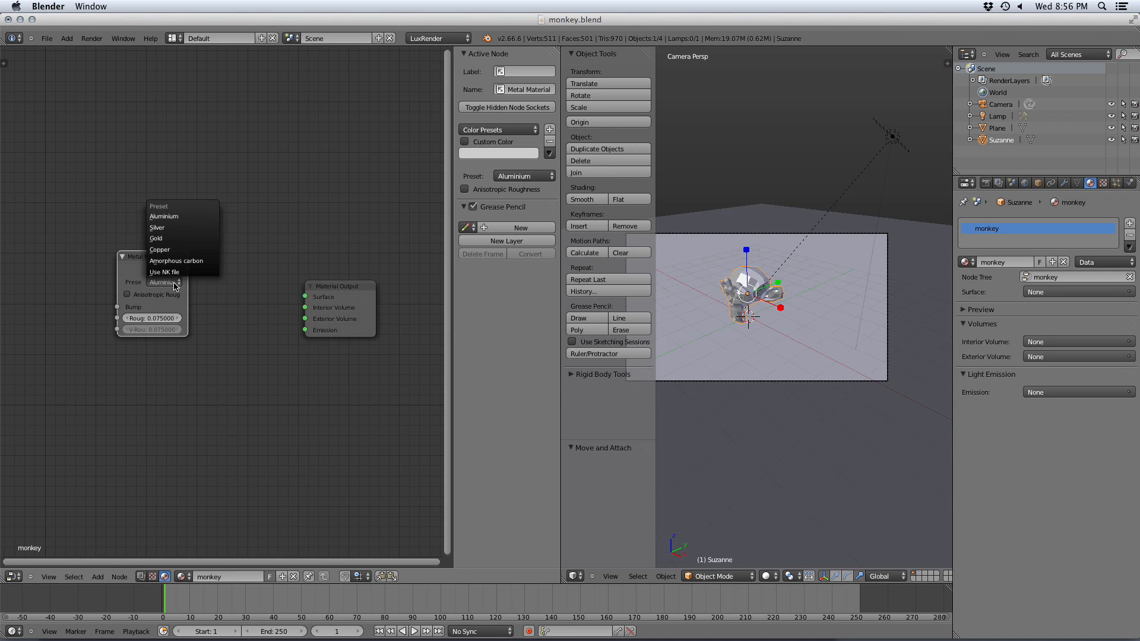
pyautogui.click(166, 229)
pyautogui.click(215, 328)
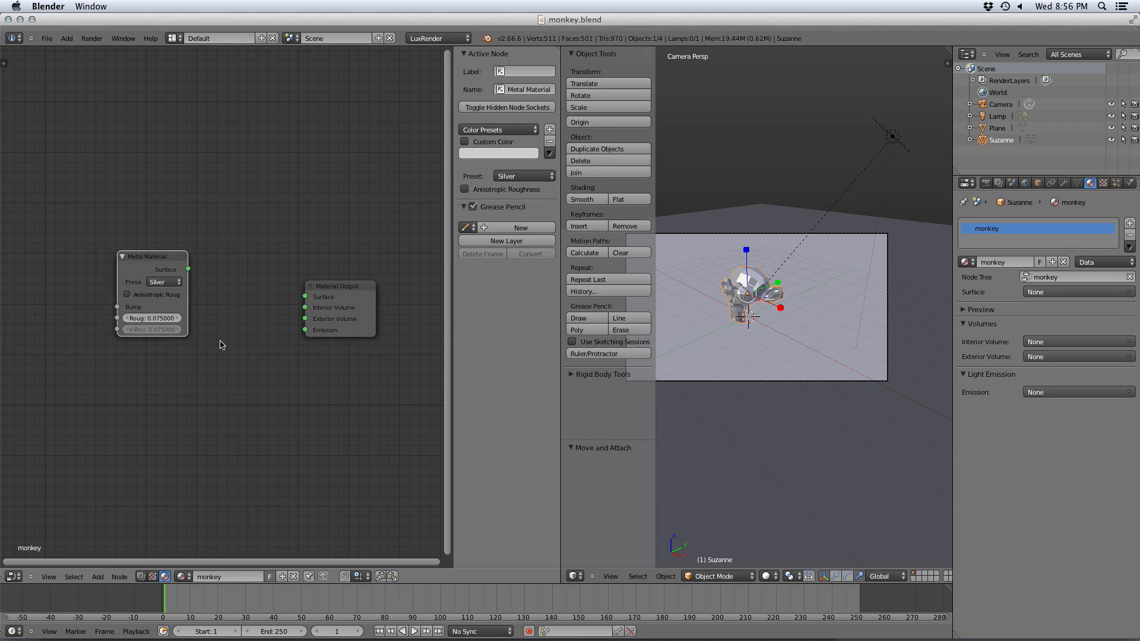
pyautogui.moveTo(188, 269); pyautogui.dragTo(305, 297)
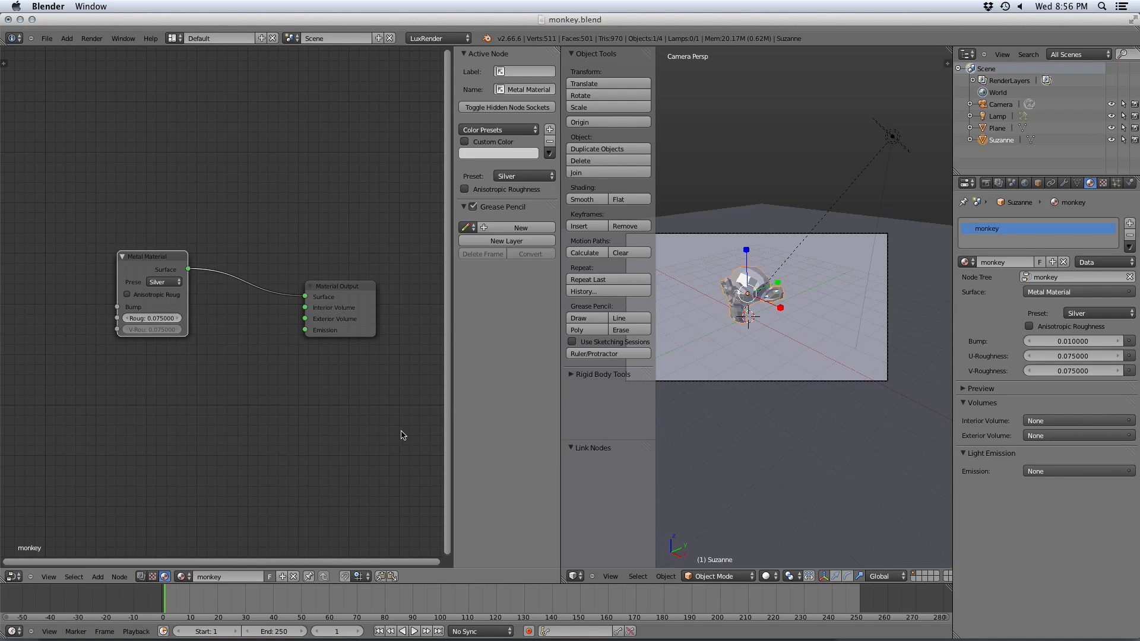
# - Render the scene in LuxRender to check the materials, quit the renderer and return to the Node Editor in Blender
pyautogui.press('F12')
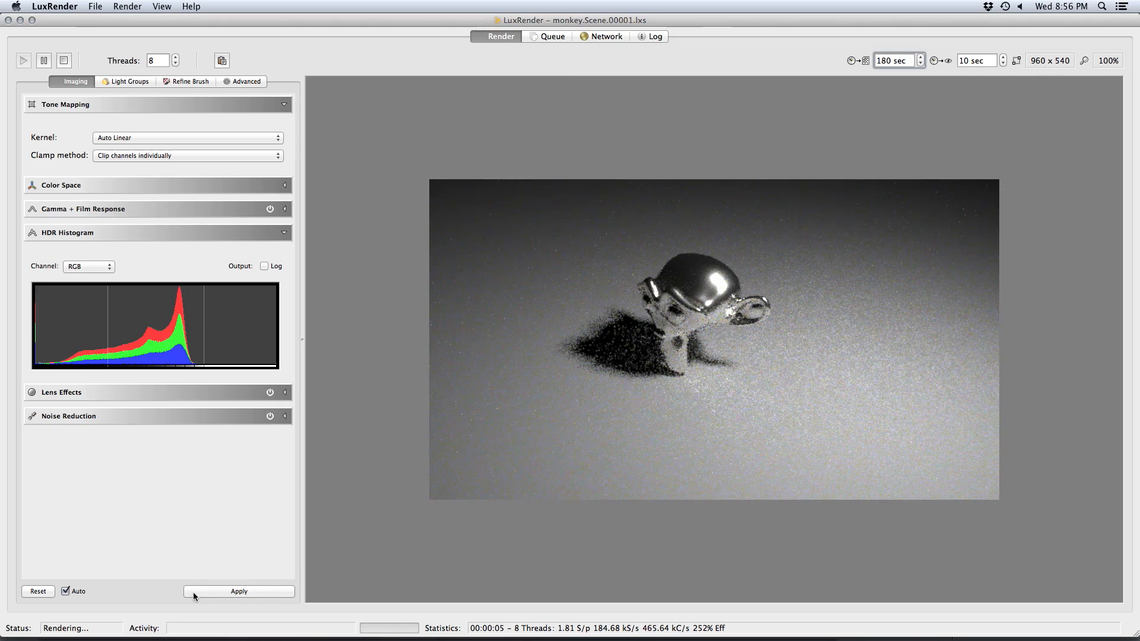
pyautogui.click(654, 303)
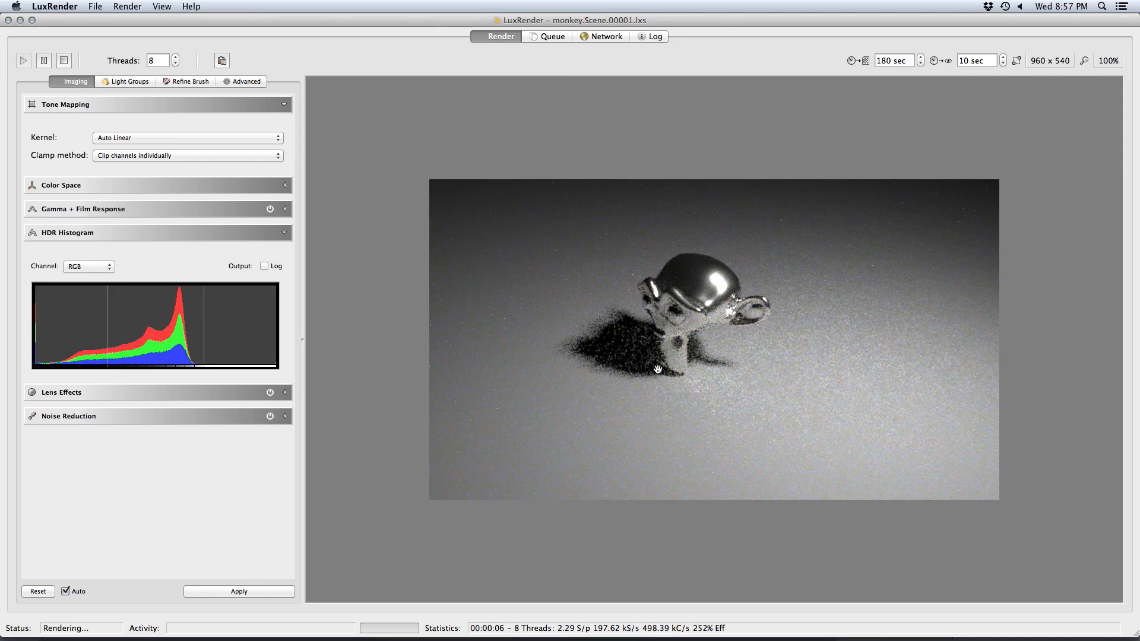
pyautogui.press('super+q')
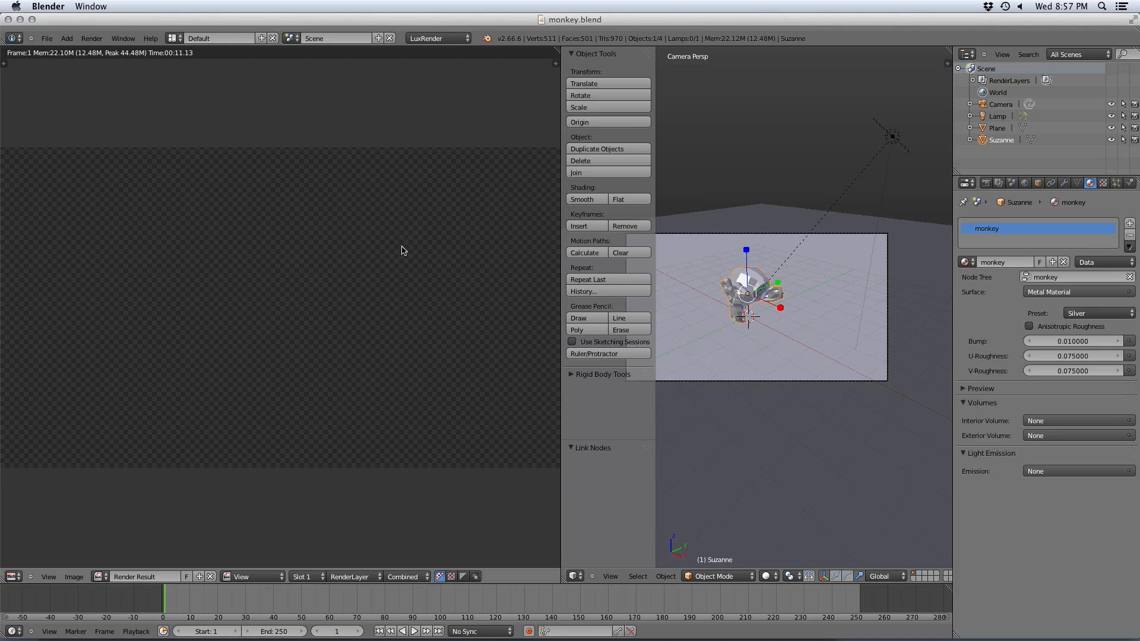
pyautogui.scroll(-1, 360, 326)
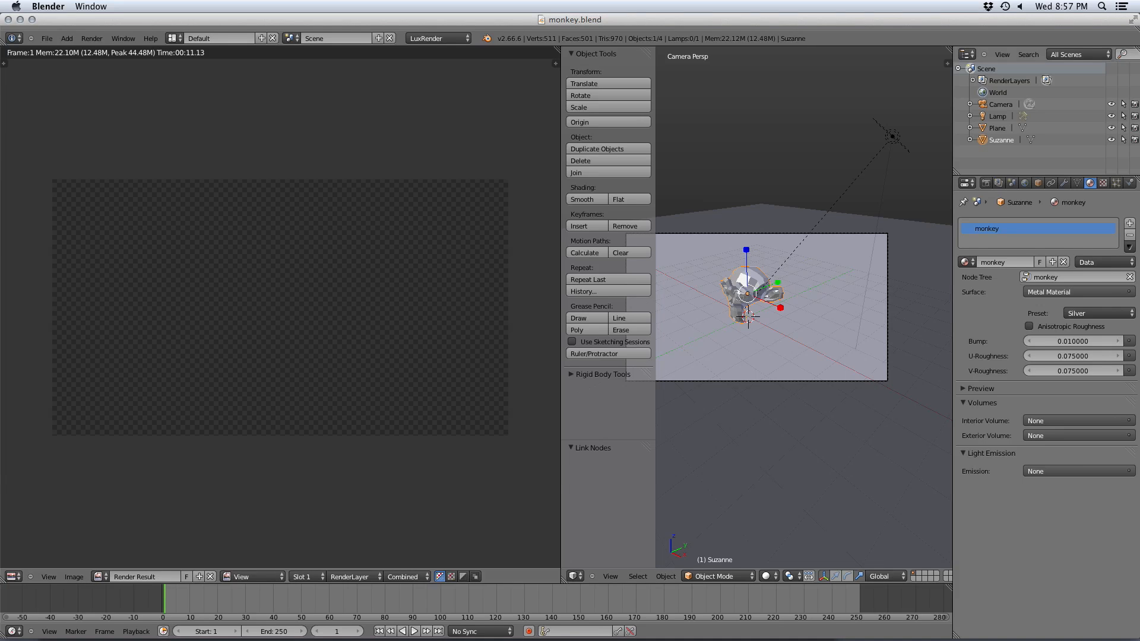
pyautogui.hotkey('shift', 'F3')
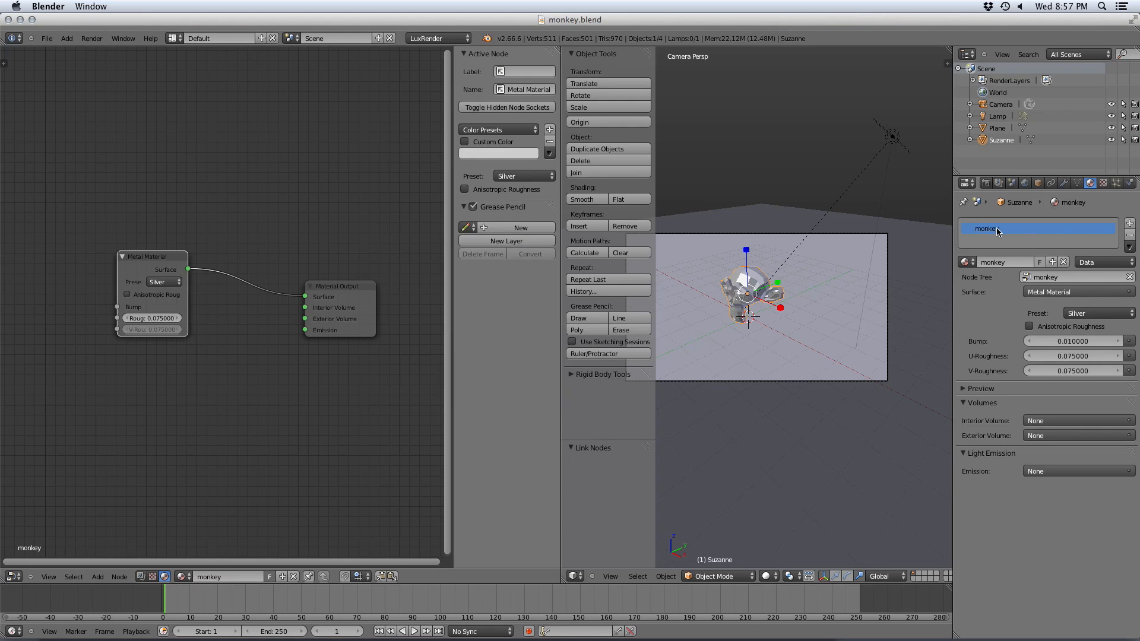
# - Set the LuxRender sampler to Sobol and enable Noise-Aware Sampling in the render settings
pyautogui.click(986, 183)
pyautogui.scroll(-5, 1061, 537)
pyautogui.scroll(-5, 1062, 537)
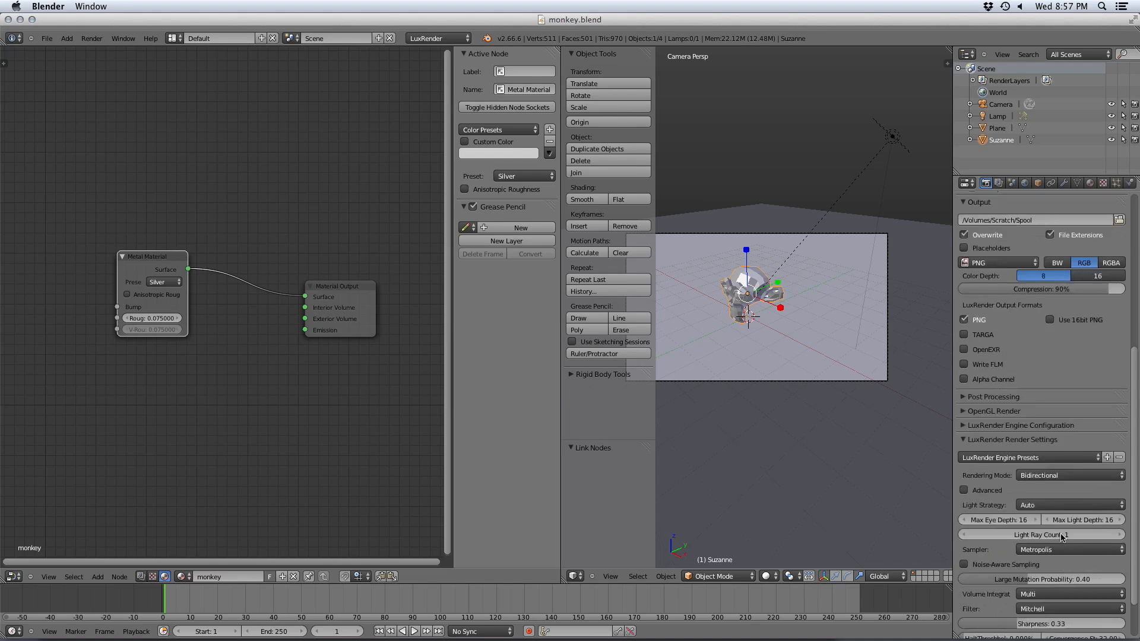
pyautogui.click(1063, 496)
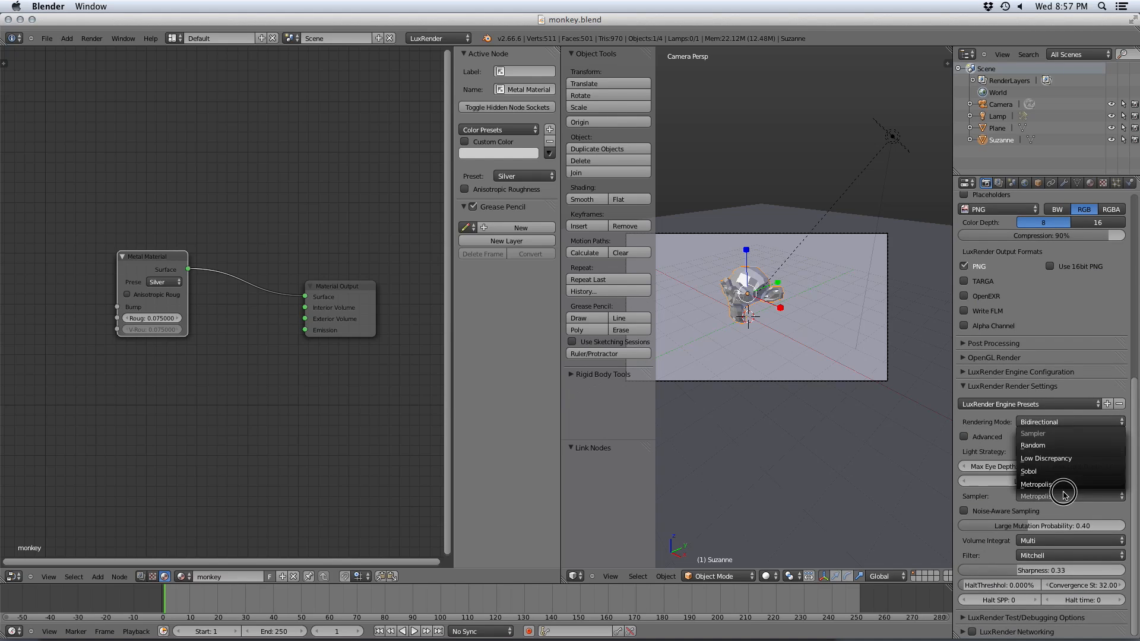
pyautogui.click(1051, 471)
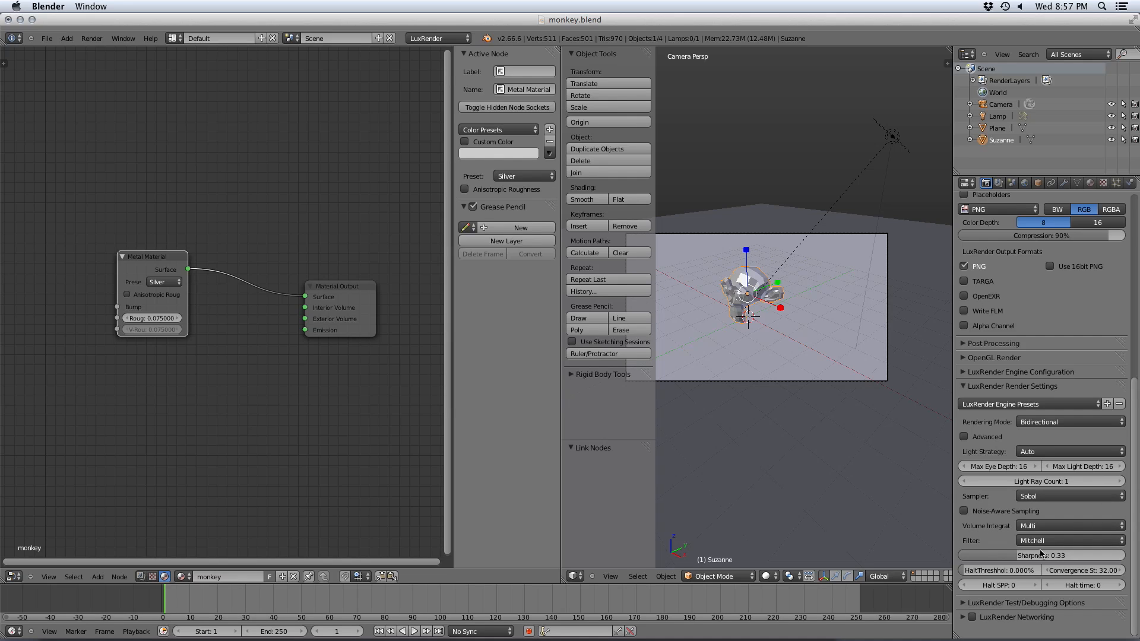
pyautogui.click(999, 512)
# - Try the Low Discrepancy sampler with 64 pixel samples and switch the sampler back to Sobol
pyautogui.click(1047, 497)
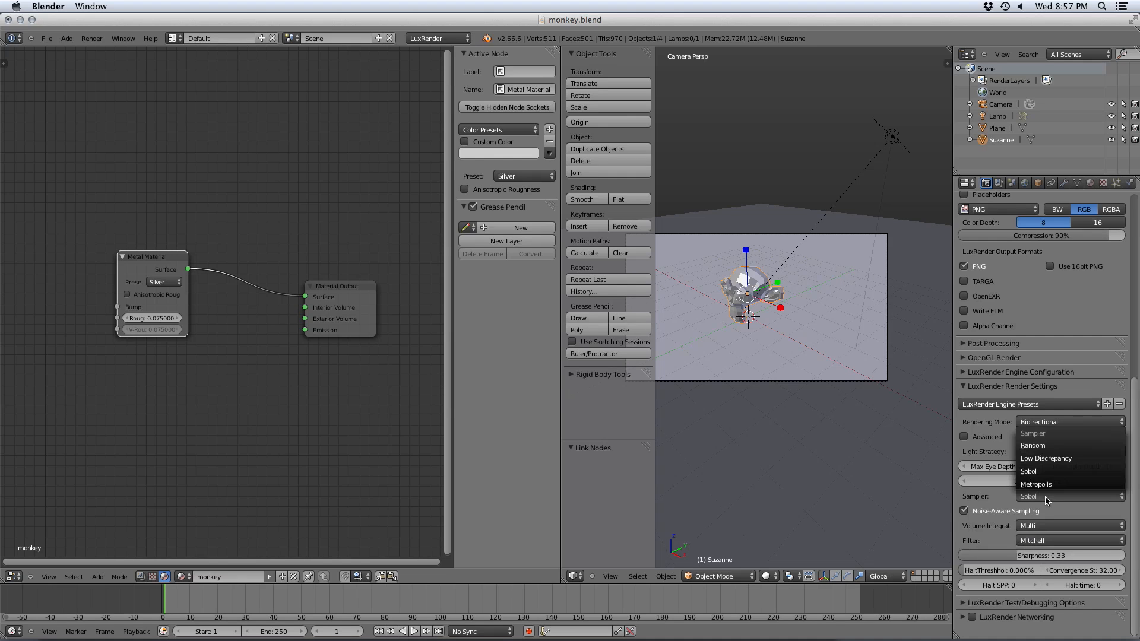
pyautogui.click(1063, 460)
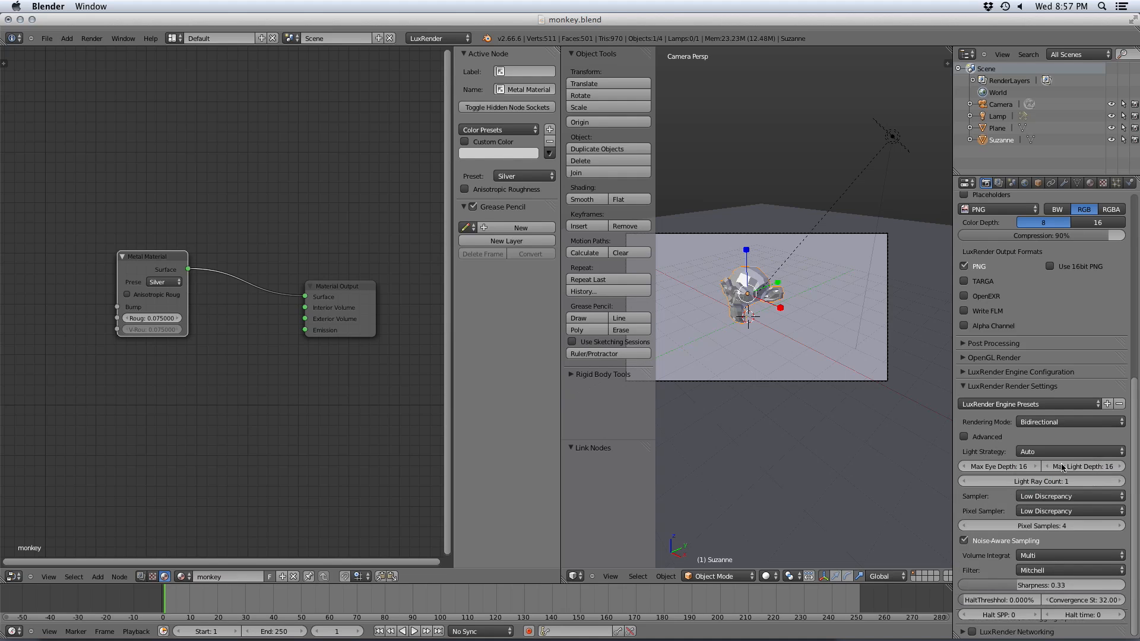
pyautogui.click(1051, 527)
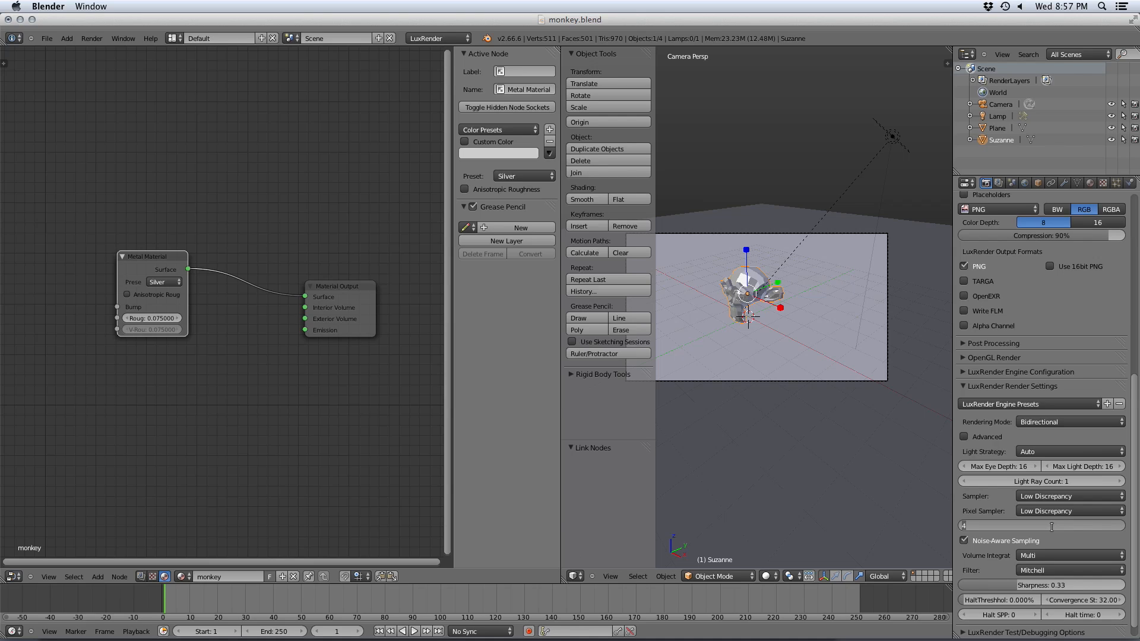
pyautogui.write('32')
pyautogui.press('Return')
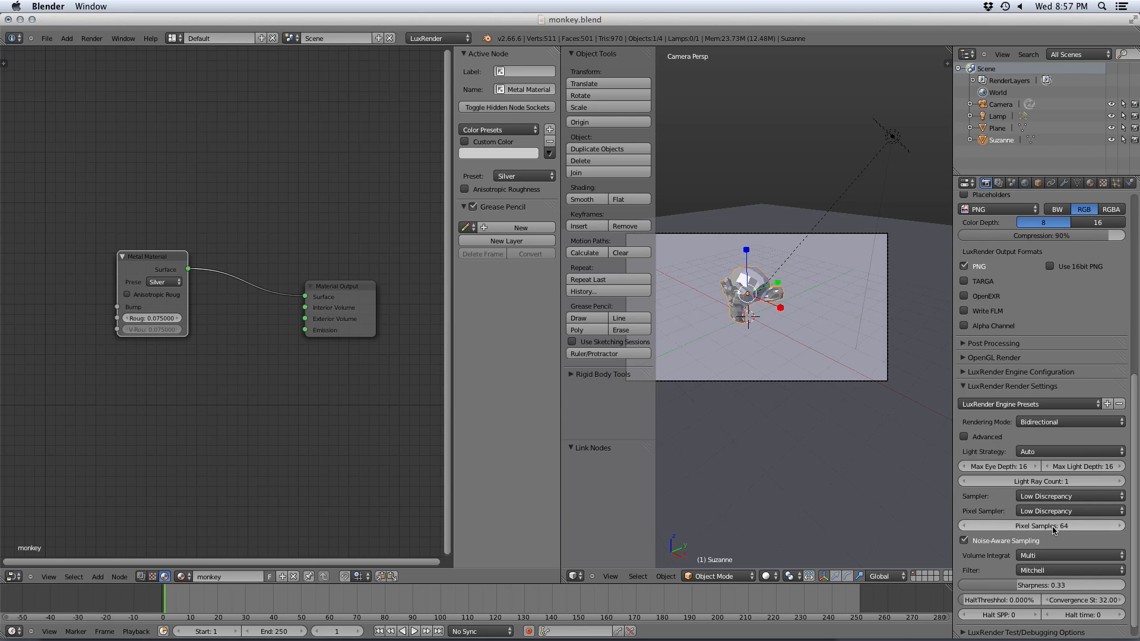
pyautogui.click(1054, 497)
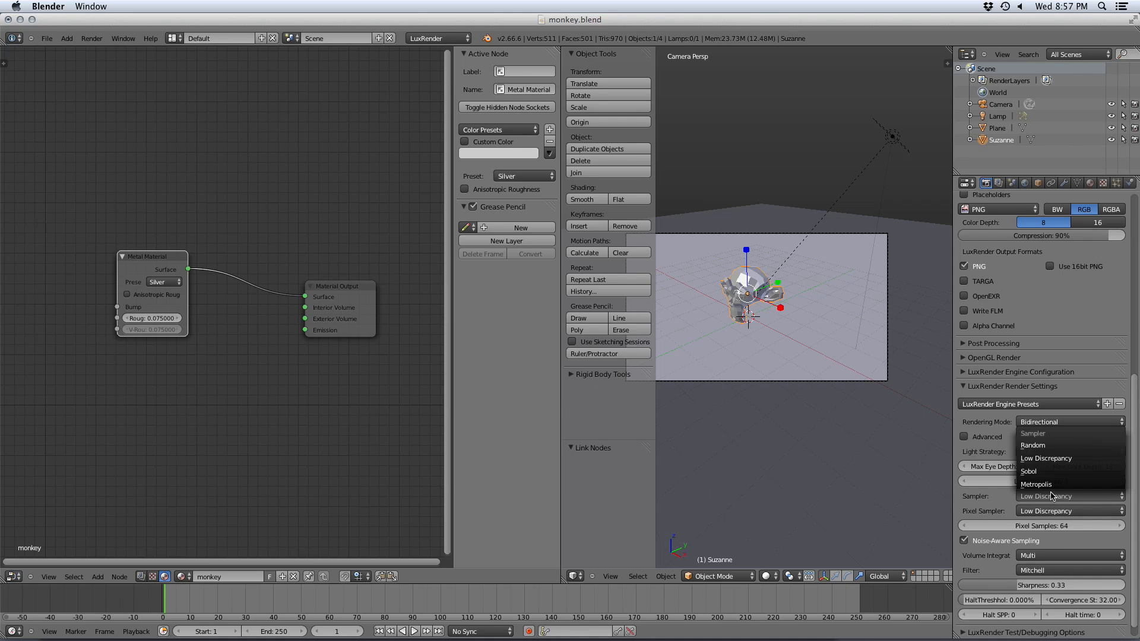
pyautogui.click(1054, 474)
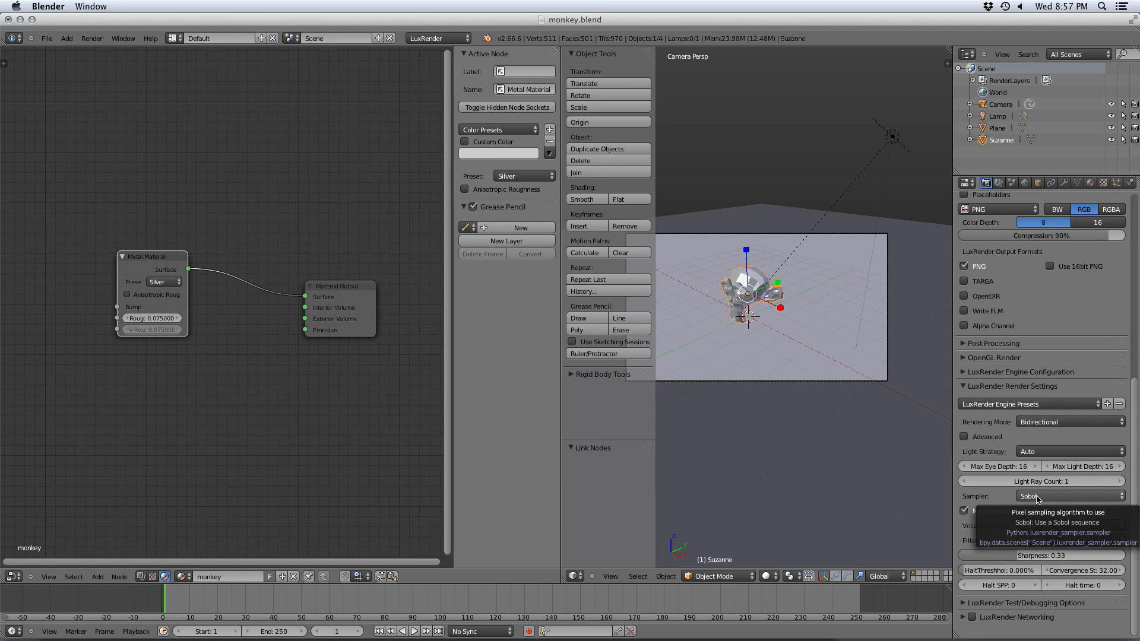
# - Save over monkey.blend and set the monkey's Metal Material roughness to 0.02
pyautogui.hotkey('ctrl', 's')
pyautogui.click(795, 411)
pyautogui.moveTo(256, 410); pyautogui.dragTo(259, 409, button='middle')
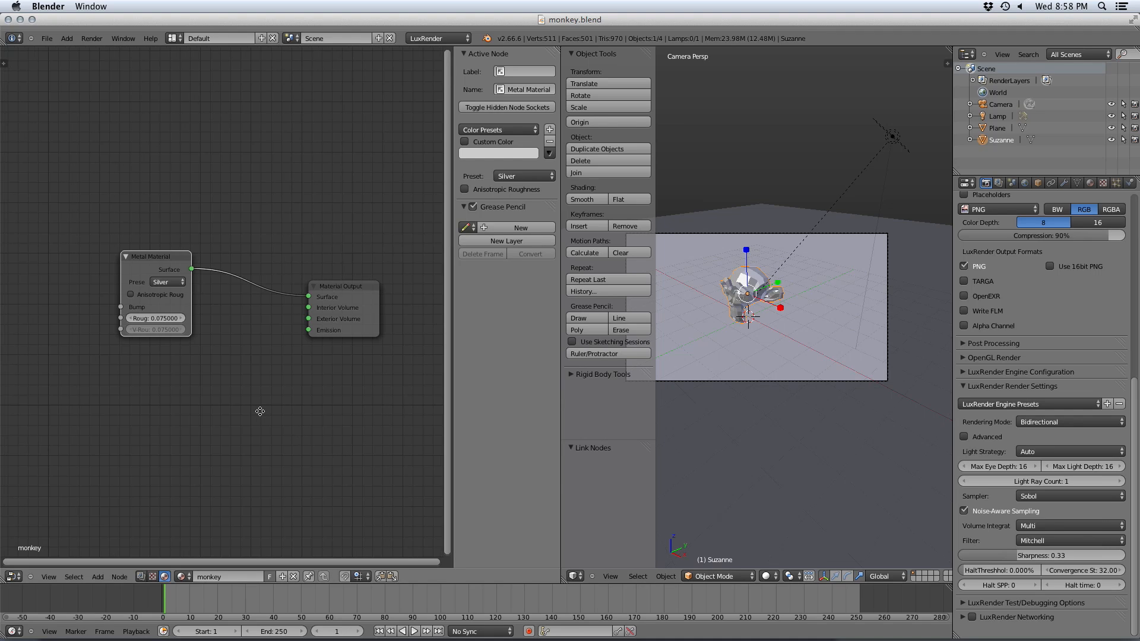
pyautogui.click(158, 318)
pyautogui.write('0.02')
pyautogui.press('Return')
pyautogui.press('space')
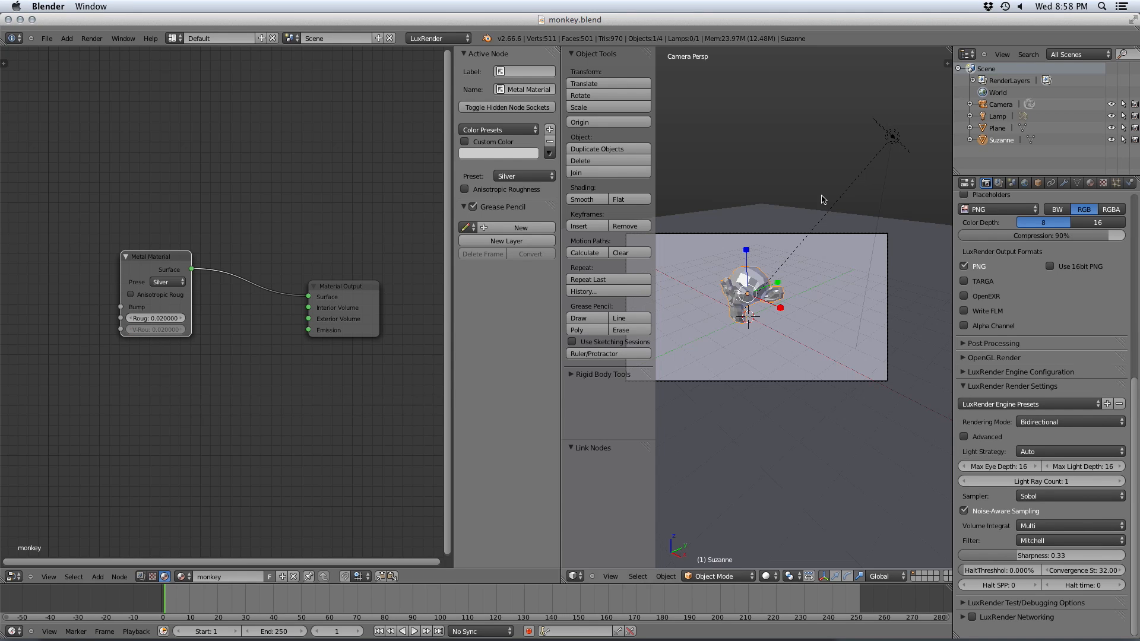
# - Change the scene's area lamp to a Sun lamp
pyautogui.rightClick(893, 138)
pyautogui.click(1064, 183)
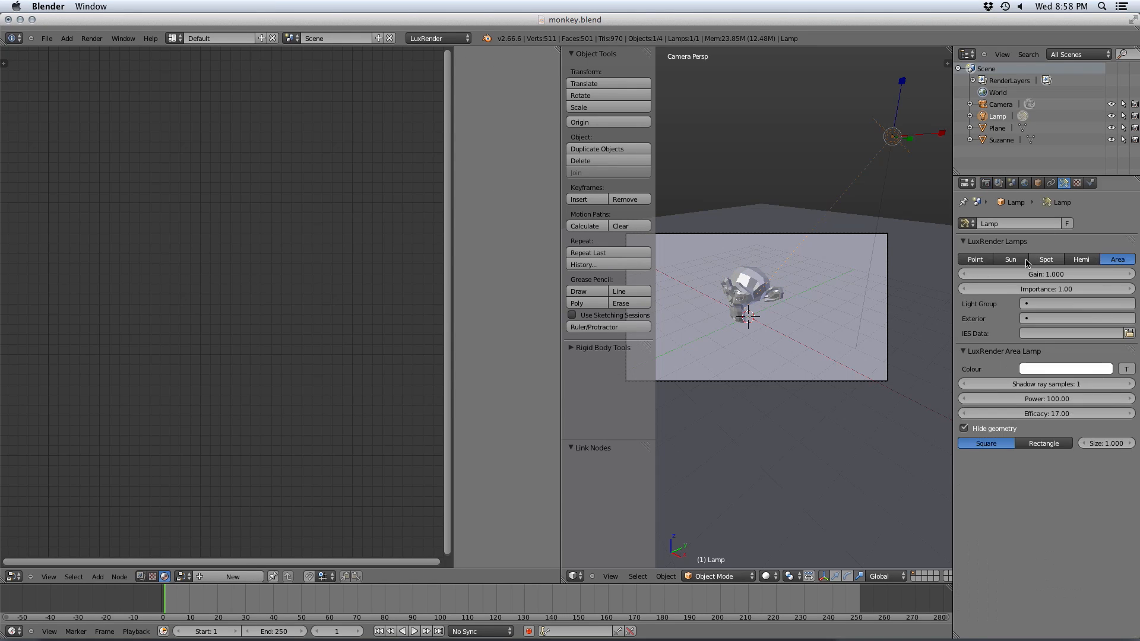
pyautogui.click(1011, 260)
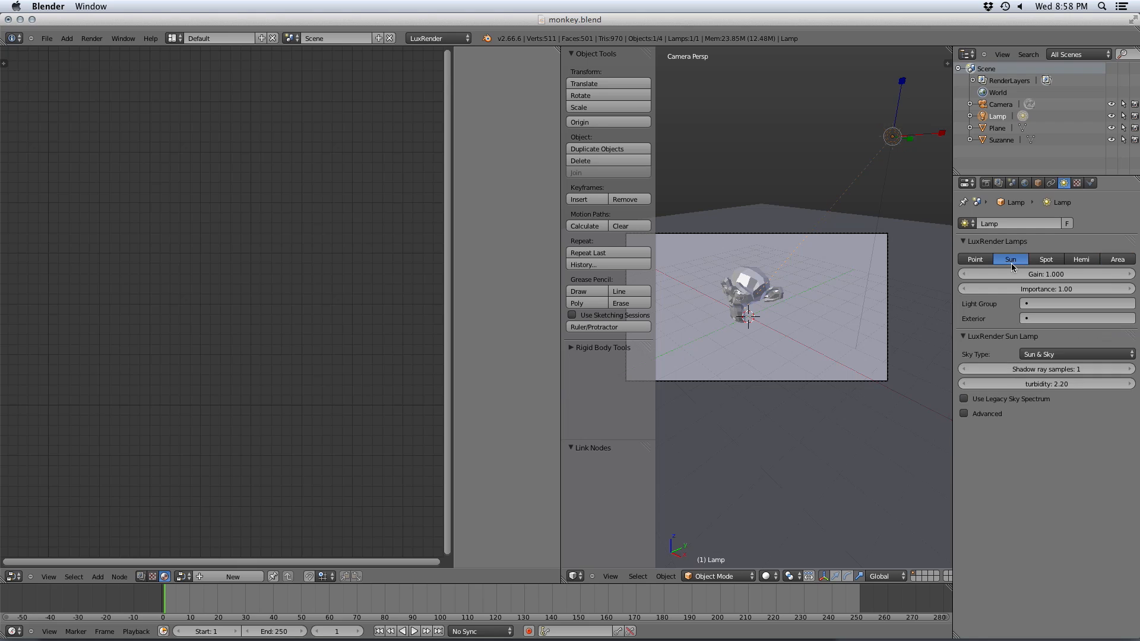
# - Return to the render settings, reselect the monkey and render the scene in LuxRender
pyautogui.click(985, 183)
pyautogui.rightClick(742, 311)
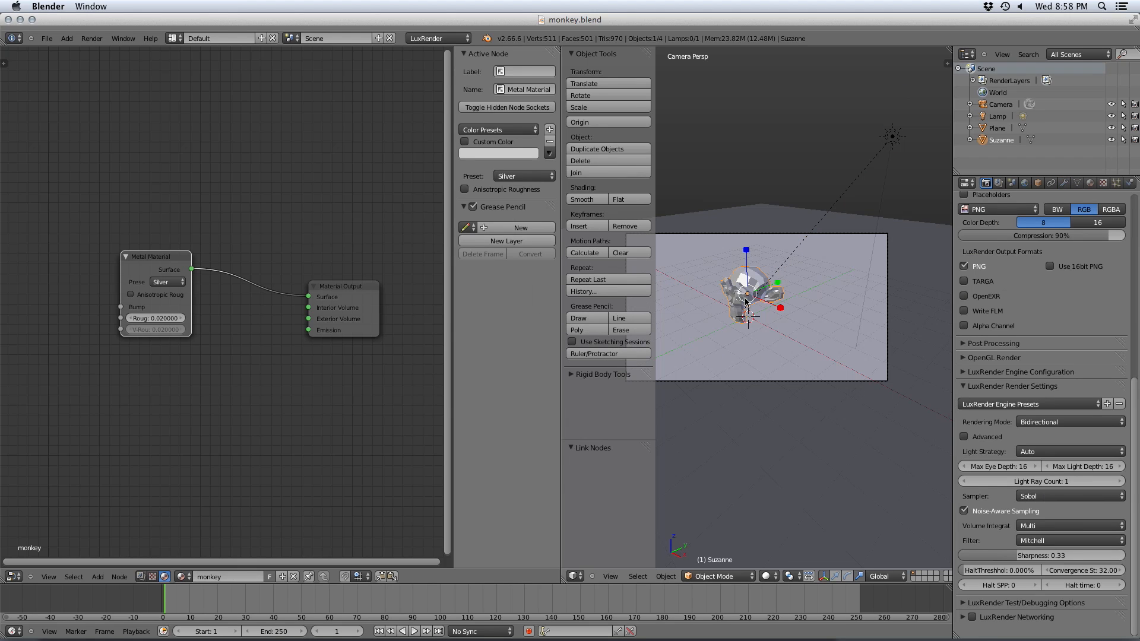
pyautogui.press('F12')
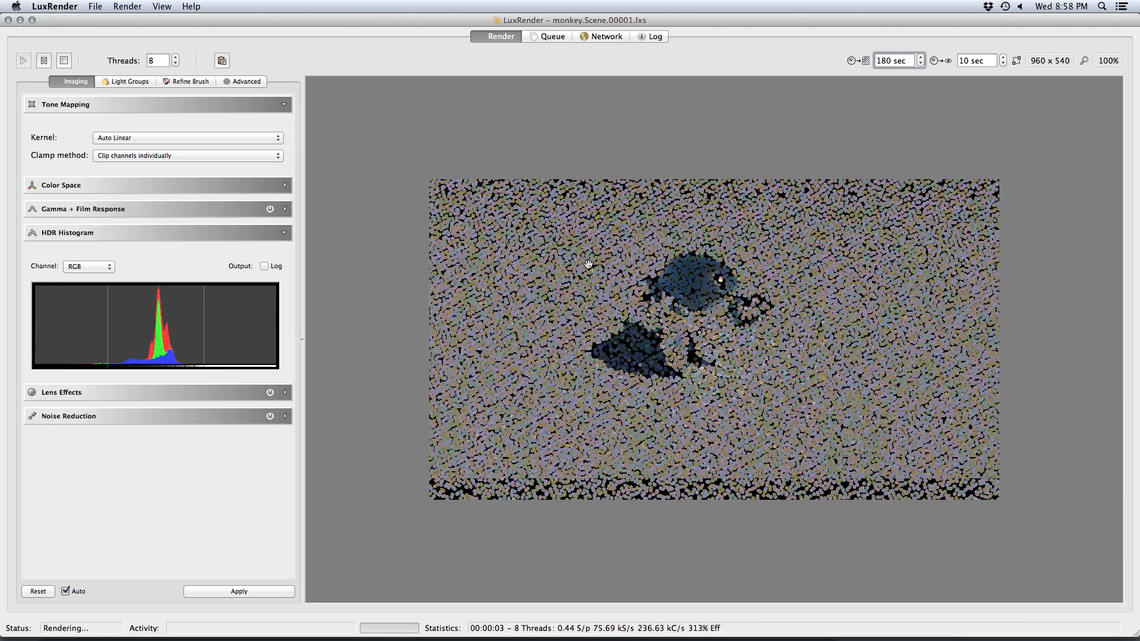
# - Apply the imaging settings, save and exit the LuxRender render, and return to the monkey's material nodes in Blender
pyautogui.click(262, 592)
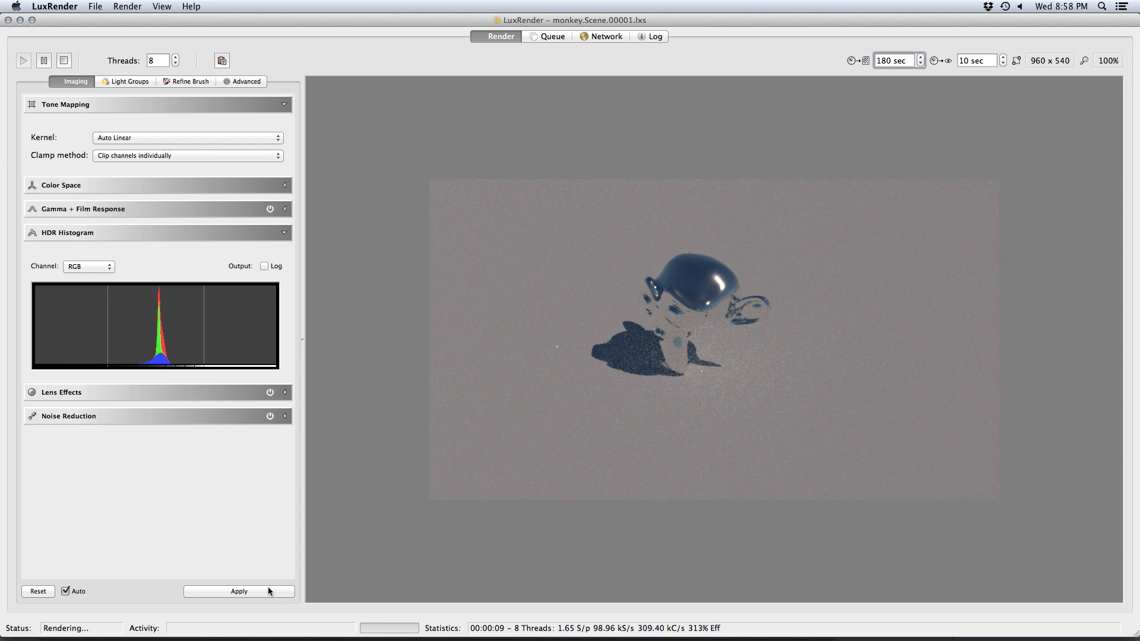
pyautogui.click(531, 325)
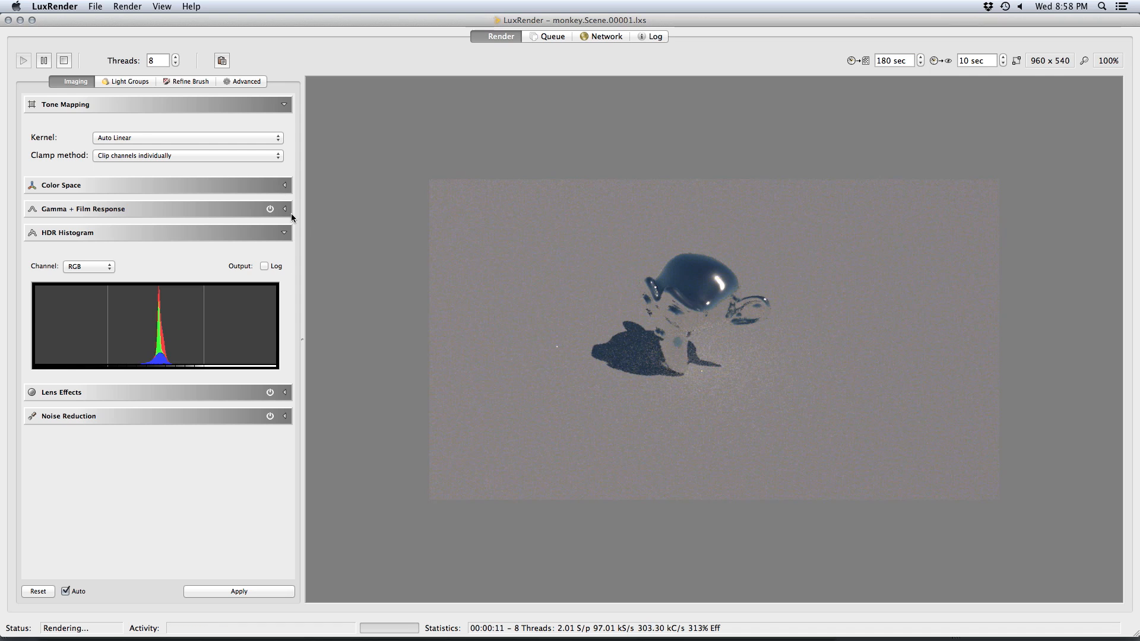
pyautogui.click(95, 7)
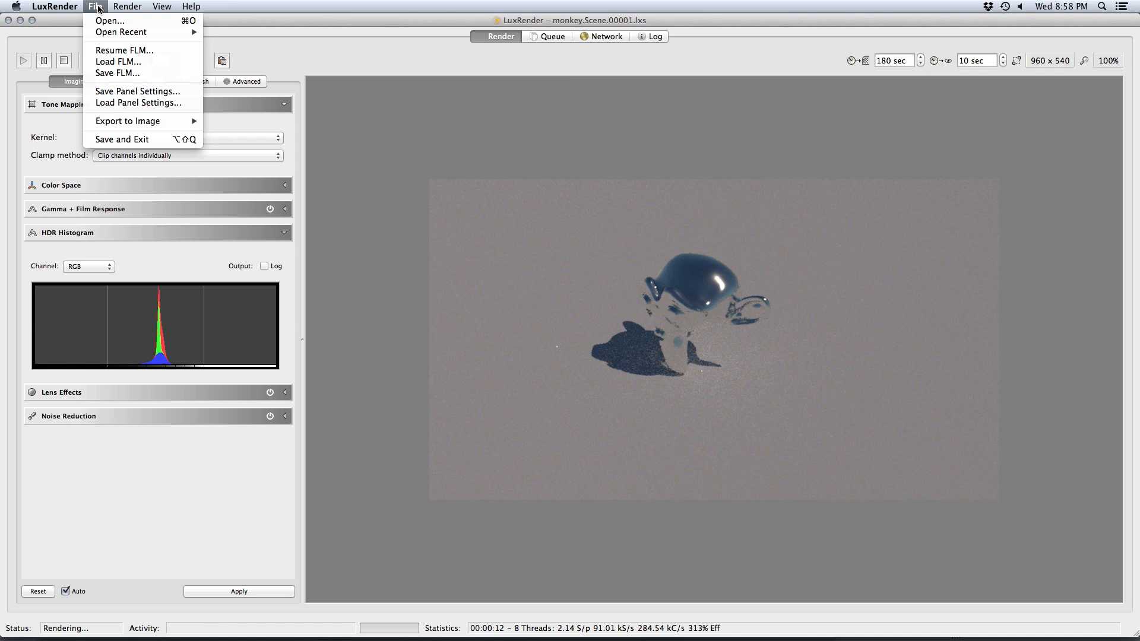
pyautogui.click(125, 140)
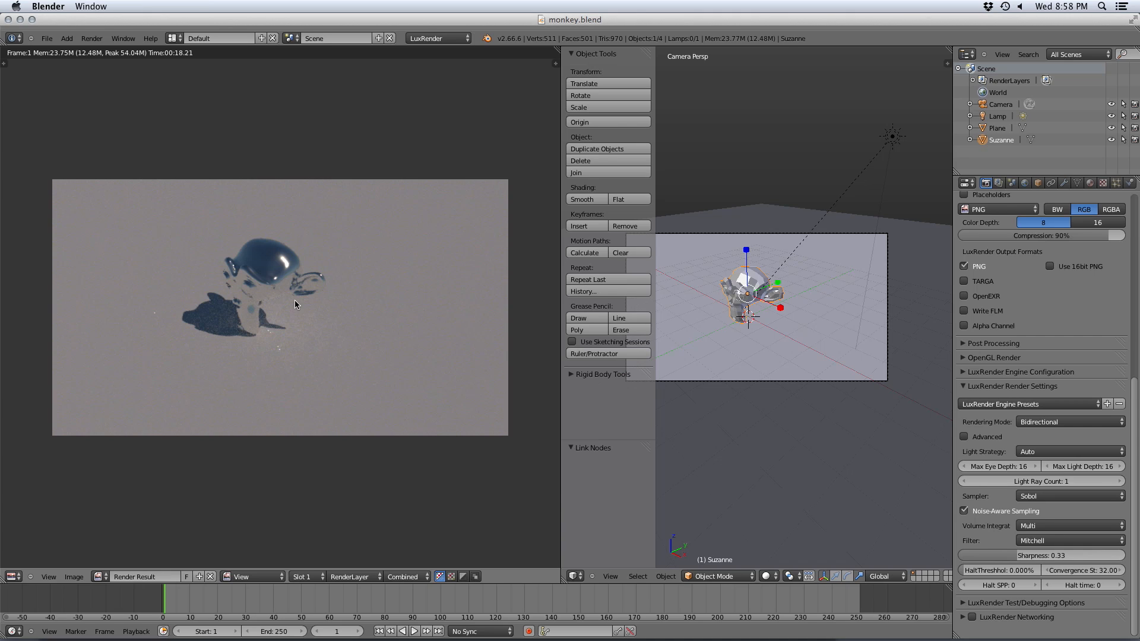
pyautogui.click(13, 577)
pyautogui.click(37, 452)
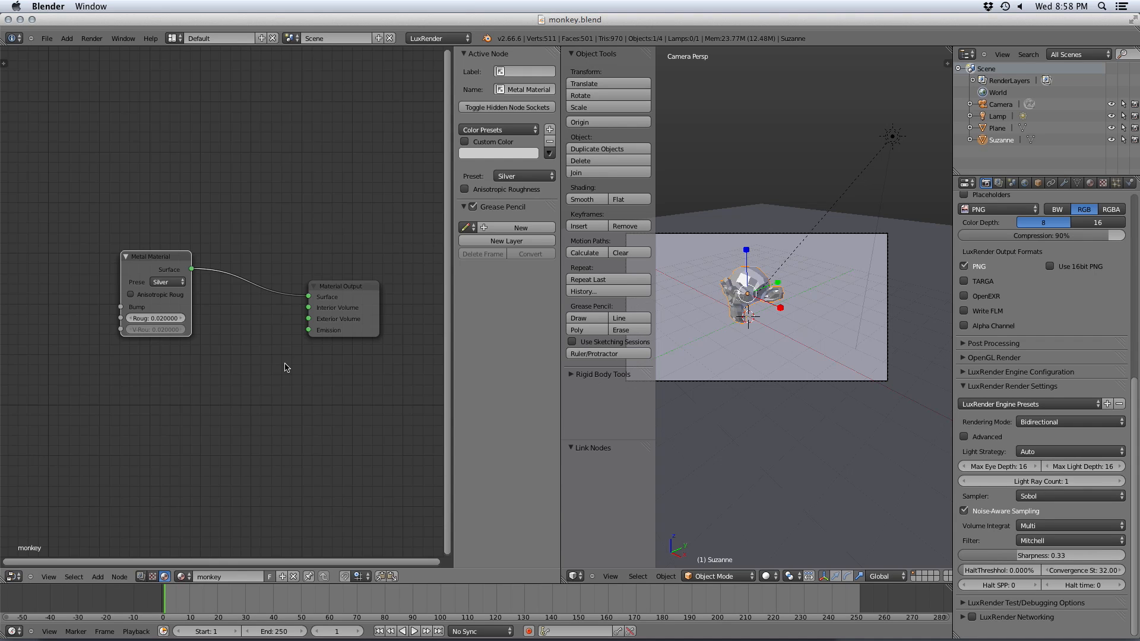
# - Apply Dirty Vertex Colors to the monkey in Vertex Paint mode, and return to Object Mode
pyautogui.moveTo(786, 329)
pyautogui.mouseDown(button='middle')
pyautogui.moveTo(778, 320)
pyautogui.moveTo(842, 307)
pyautogui.moveTo(791, 337)
pyautogui.moveTo(825, 337)
pyautogui.moveTo(792, 324)
pyautogui.mouseUp(button='middle')
pyautogui.scroll(7, 778, 318)
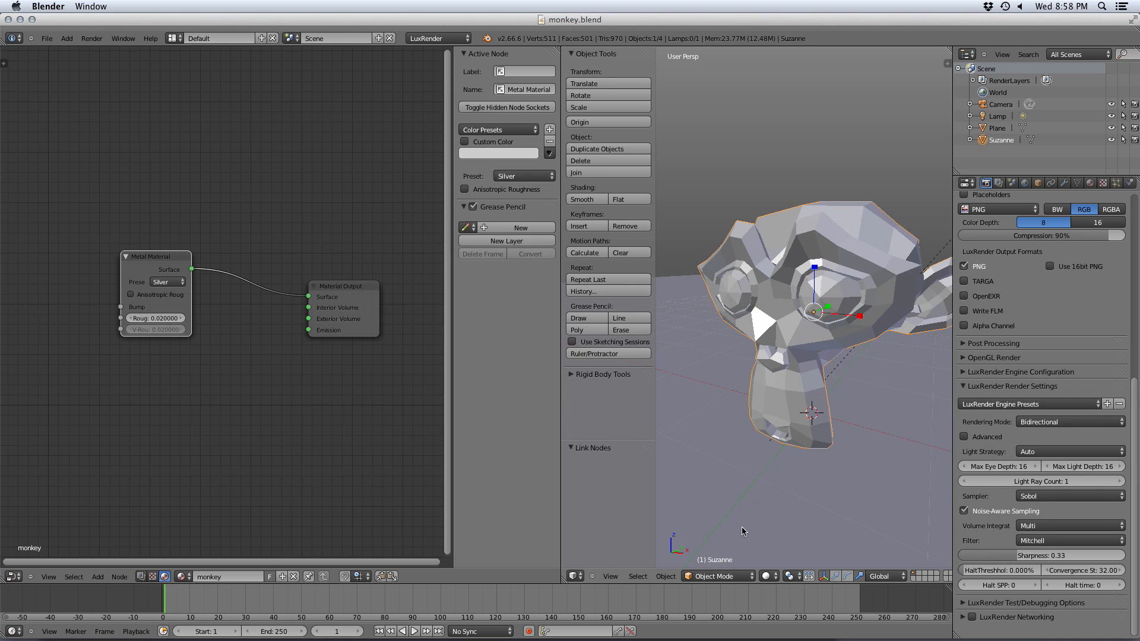
pyautogui.click(733, 574)
pyautogui.click(729, 521)
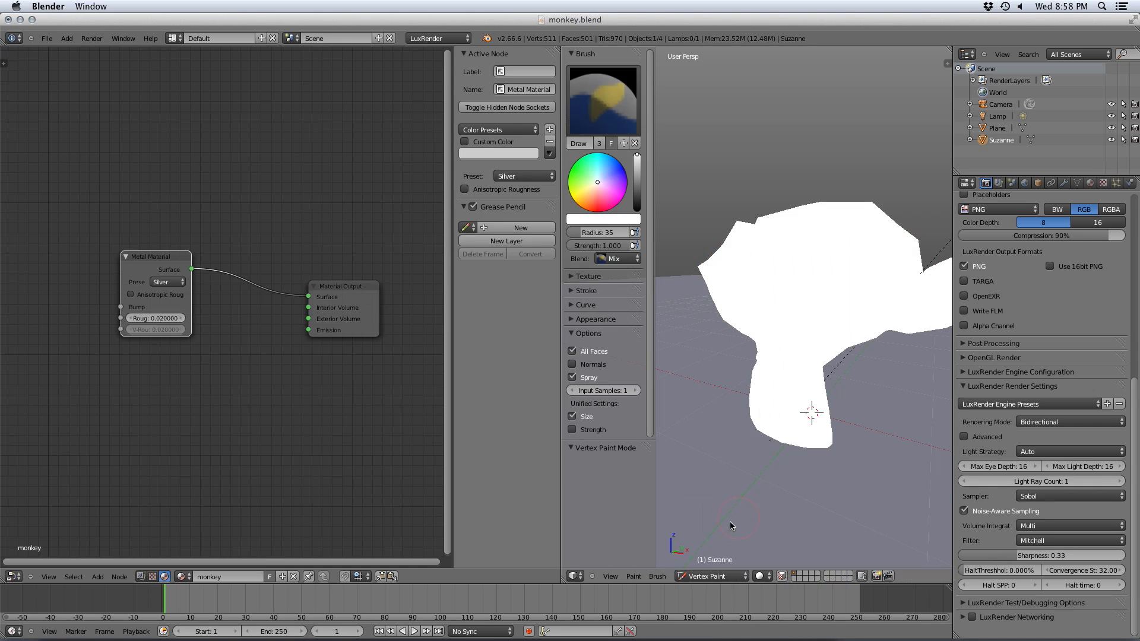
pyautogui.click(634, 576)
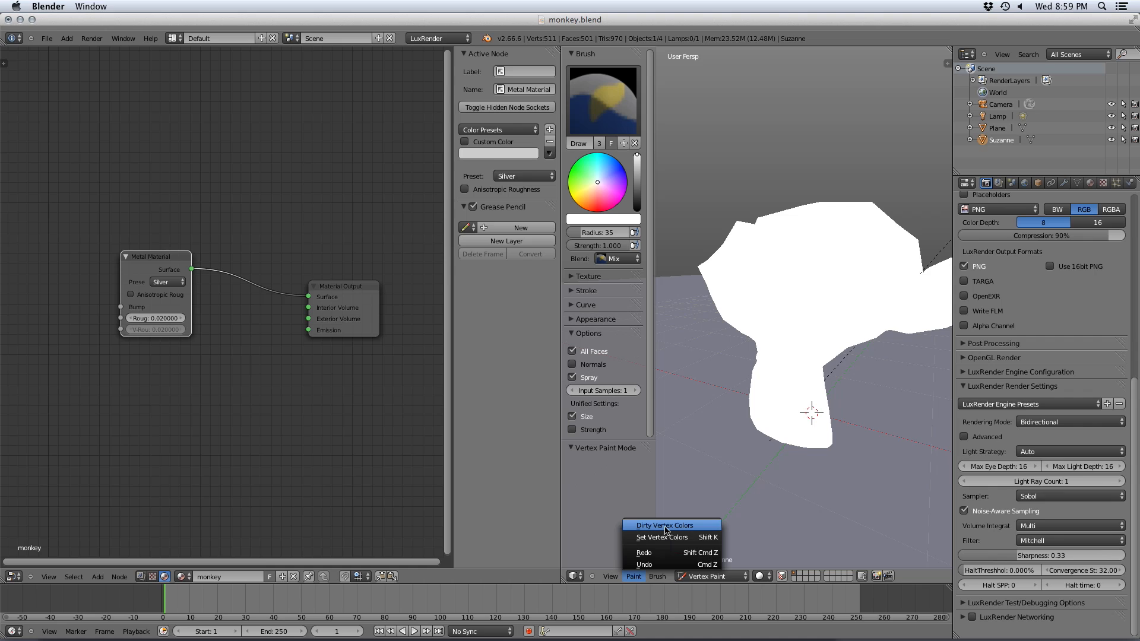
pyautogui.click(665, 527)
pyautogui.moveTo(874, 293); pyautogui.dragTo(852, 307, button='middle')
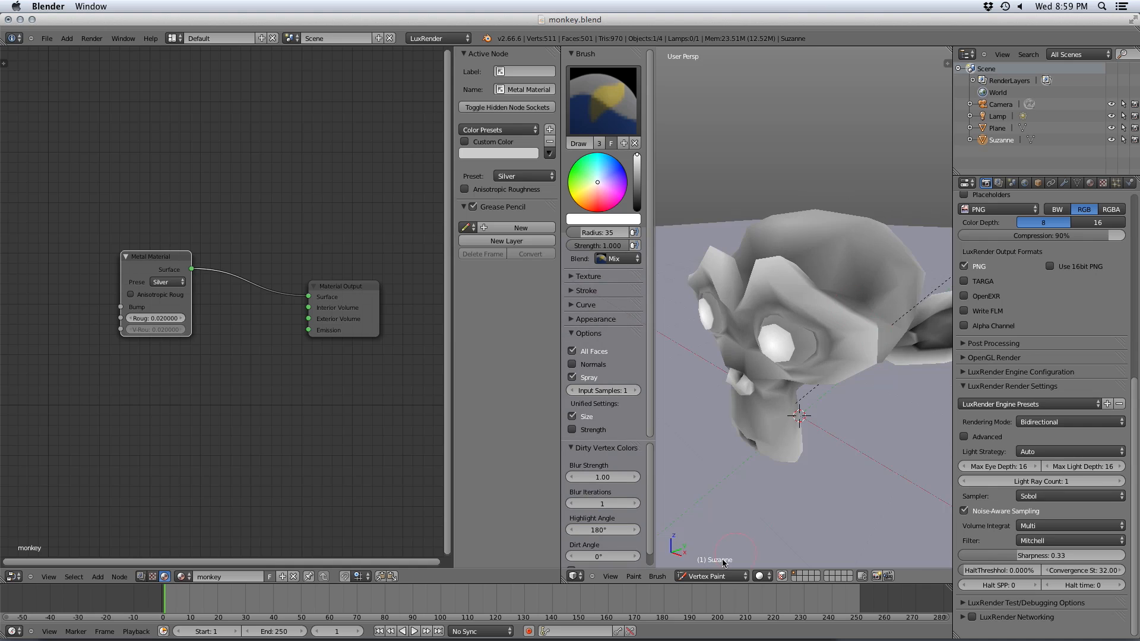
pyautogui.click(715, 576)
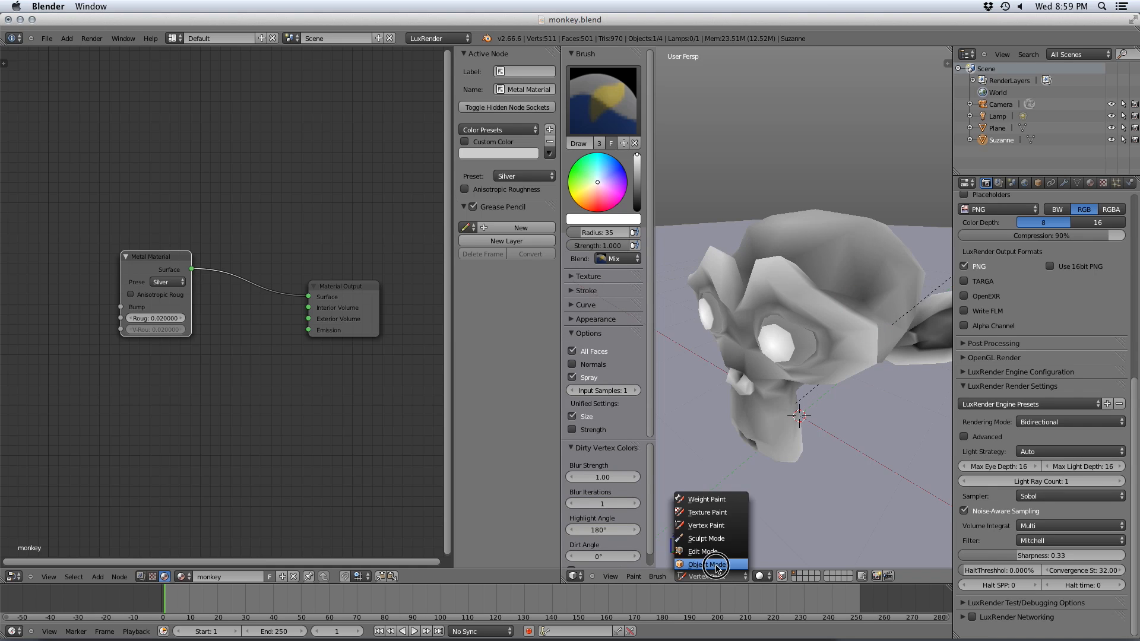
pyautogui.click(716, 565)
# - Add a Vertex Colors input node above the Metal Material node
pyautogui.moveTo(273, 410); pyautogui.dragTo(333, 419, button='middle')
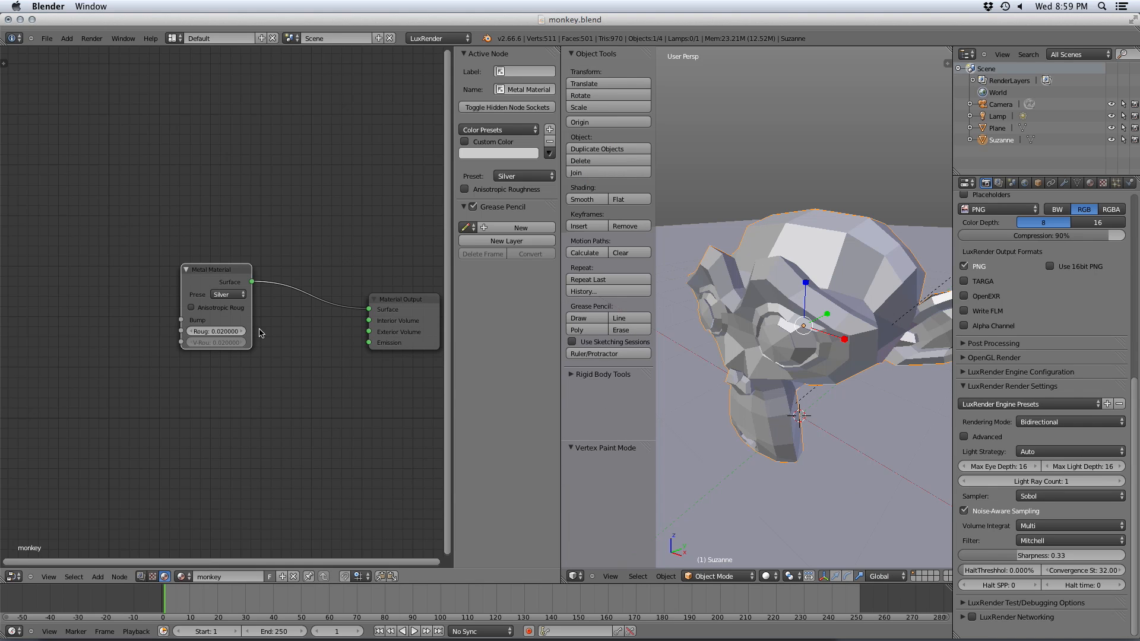
pyautogui.hotkey('shift', 'a')
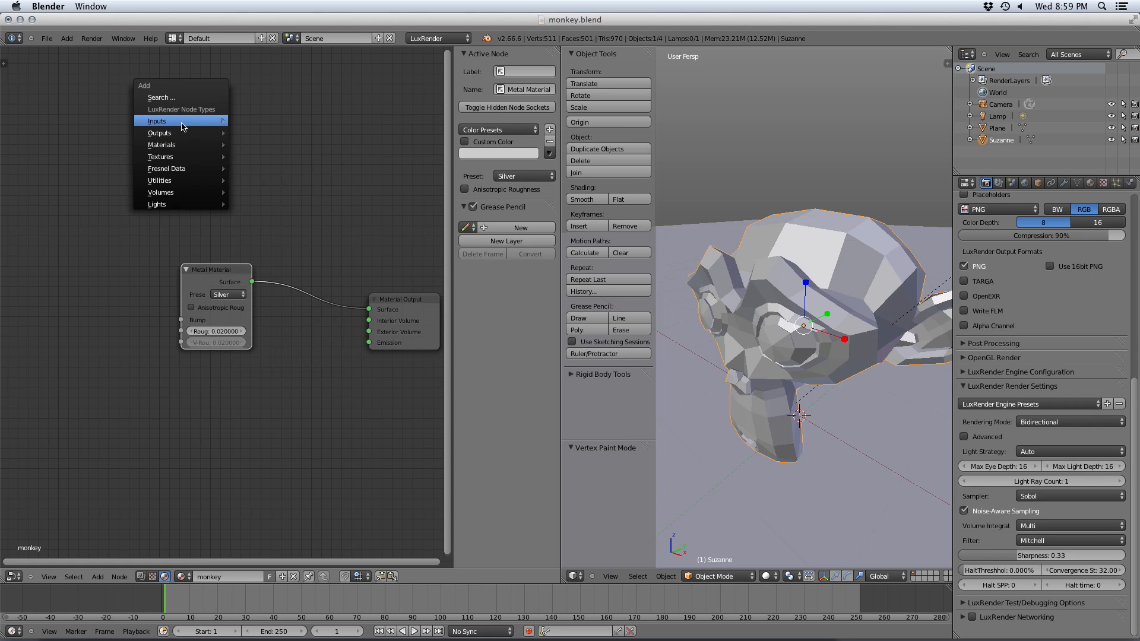
pyautogui.moveTo(182, 124)
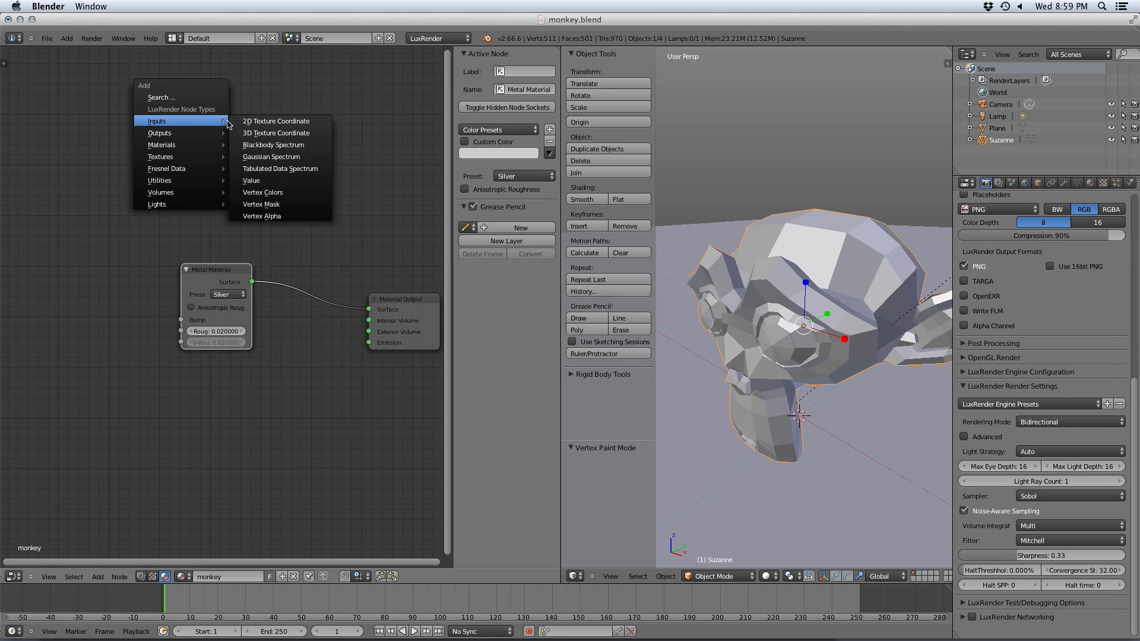
pyautogui.click(276, 192)
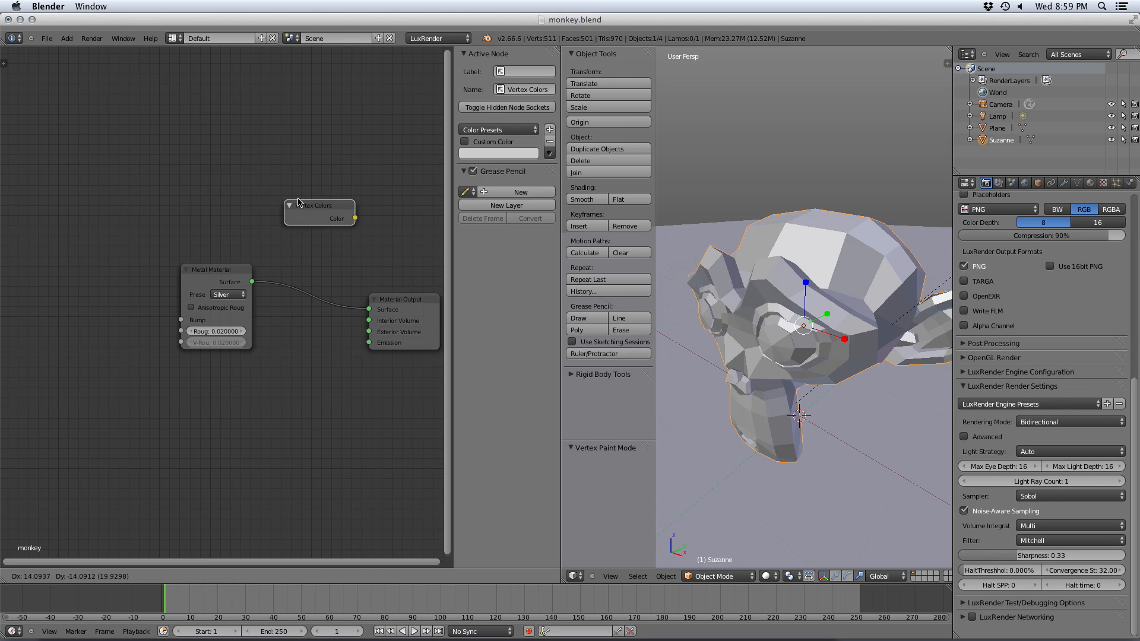
pyautogui.click(136, 103)
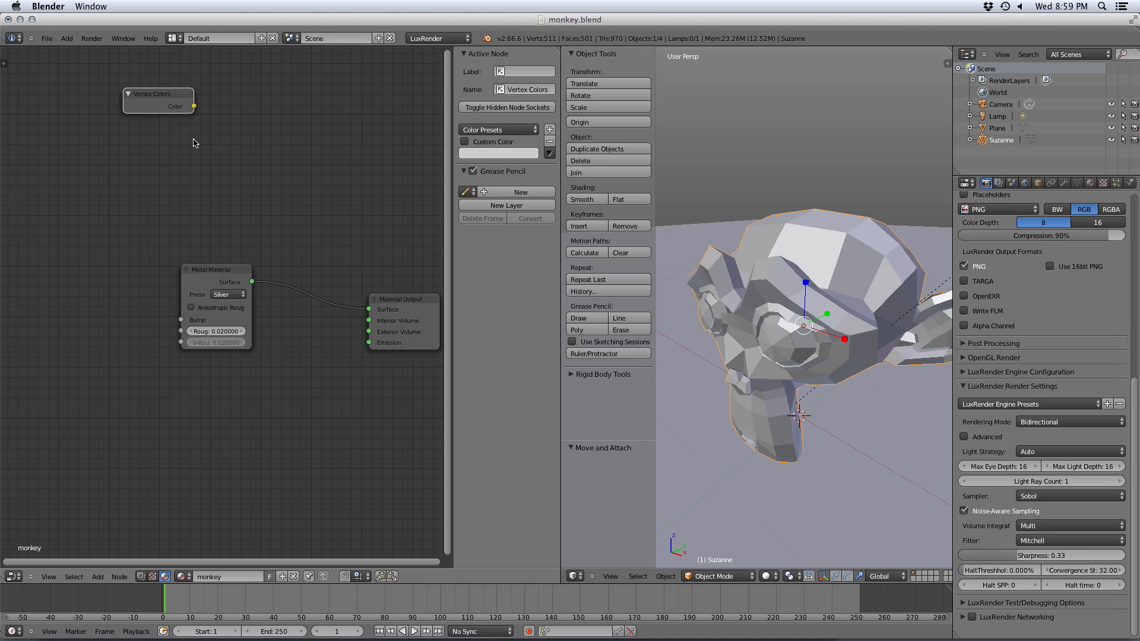
# - Add a Vertex Mask input node just below the Vertex Colors node
pyautogui.hotkey('shift', 'a')
pyautogui.moveTo(193, 143)
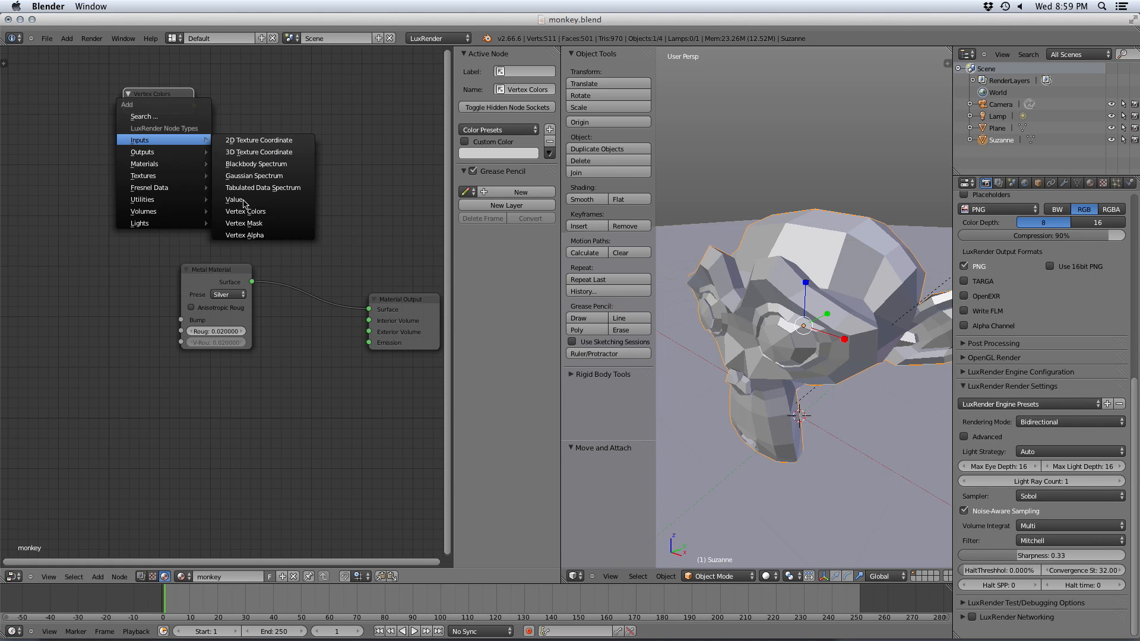
pyautogui.click(247, 223)
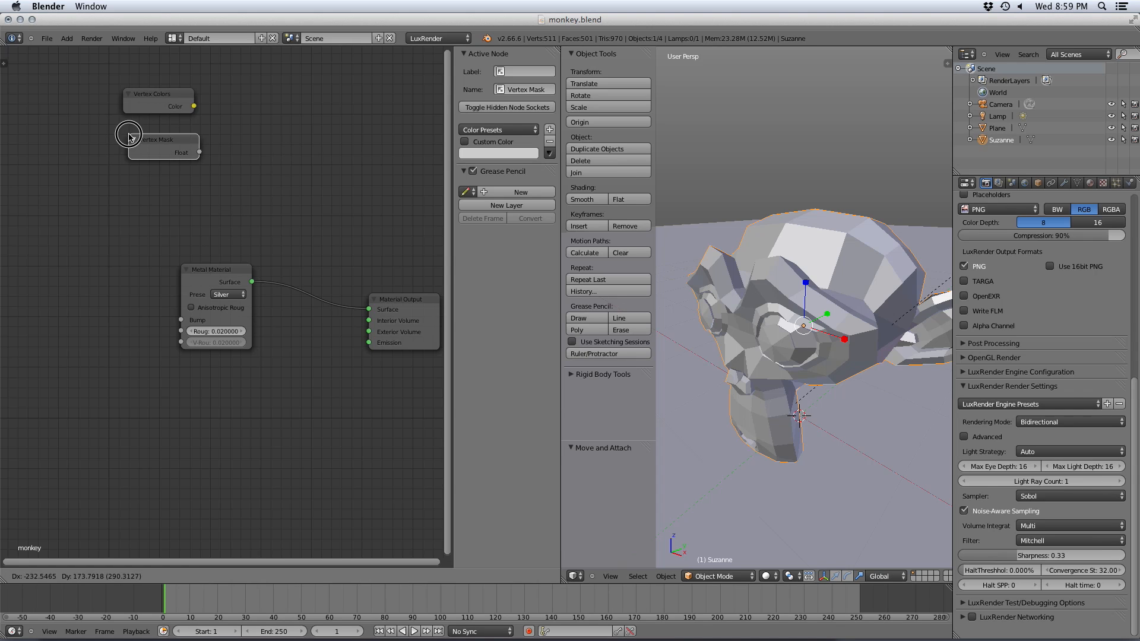
pyautogui.click(188, 155)
# - Add a Vertex Alpha input node just below the Vertex Mask node
pyautogui.hotkey('shift', 'a')
pyautogui.moveTo(196, 179)
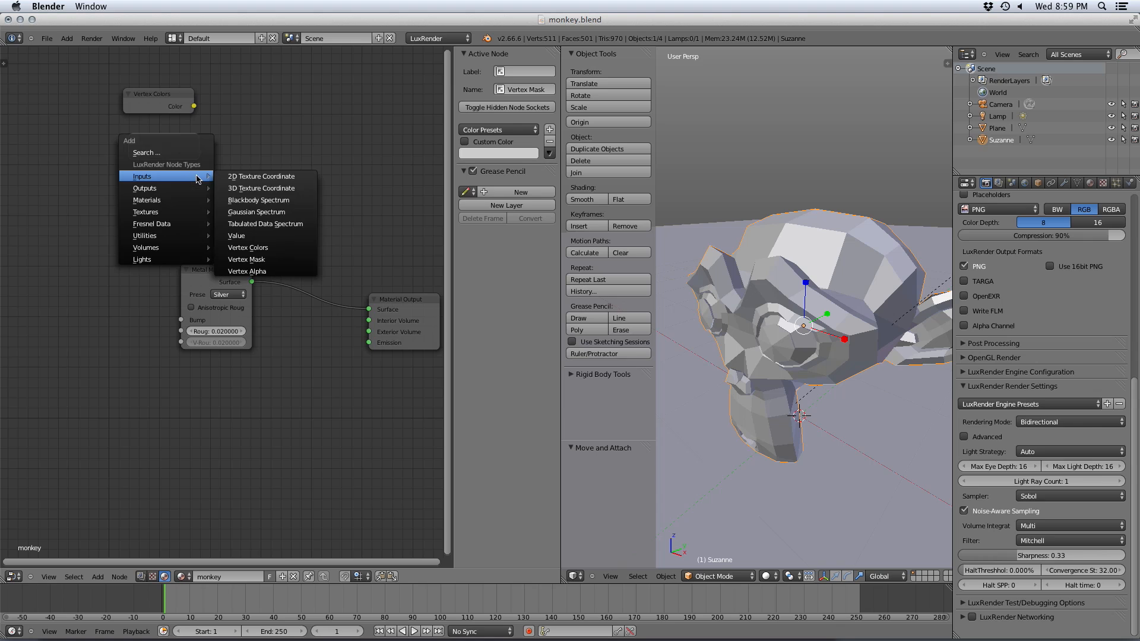
pyautogui.click(240, 271)
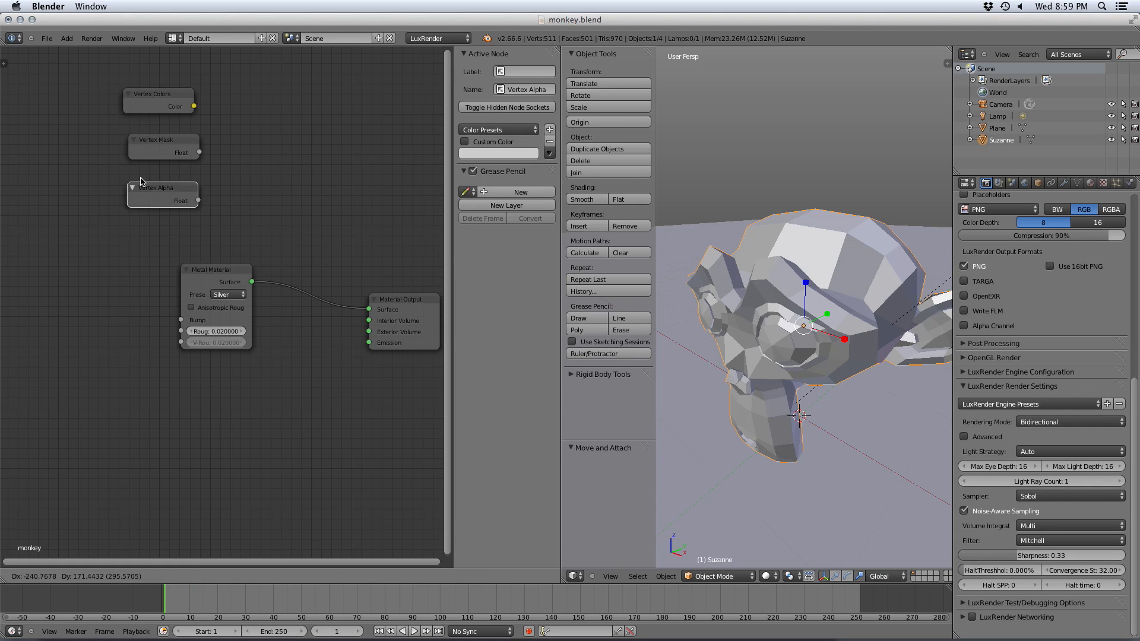
pyautogui.click(189, 226)
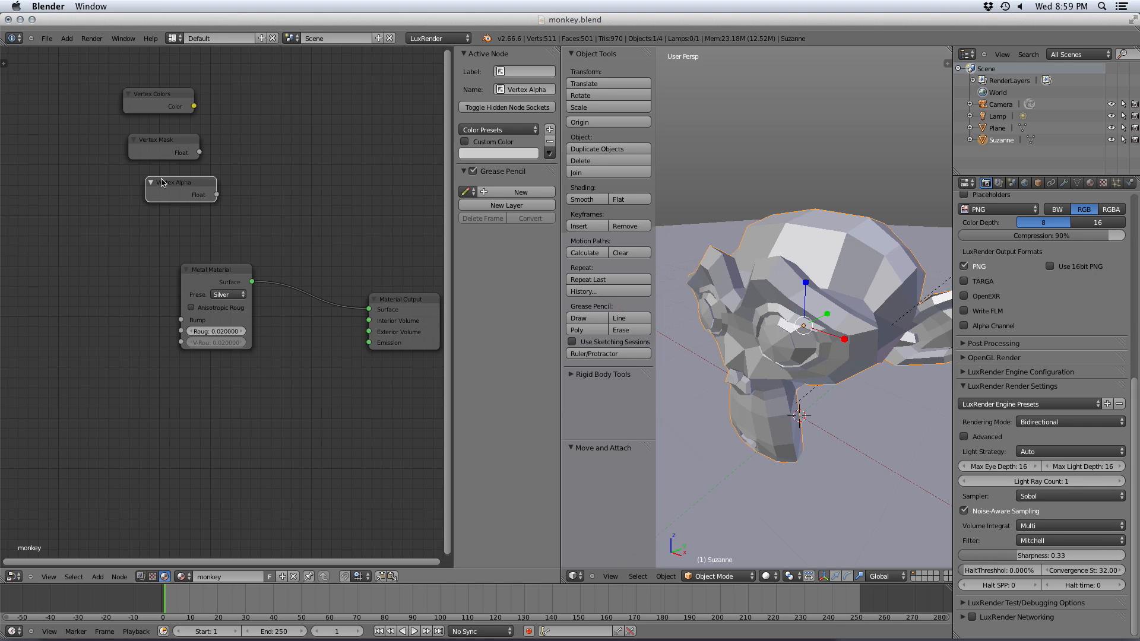
# - Delete the Vertex Alpha and Vertex Colors nodes from the monkey material
pyautogui.click(158, 151)
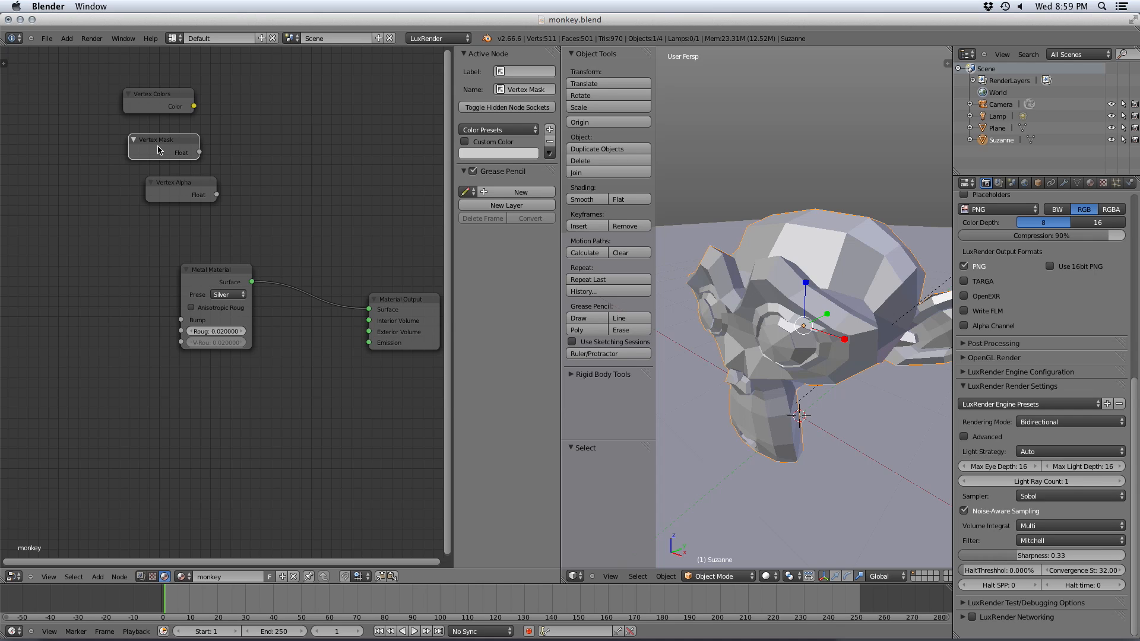
pyautogui.click(175, 185)
pyautogui.press('x')
pyautogui.click(157, 108)
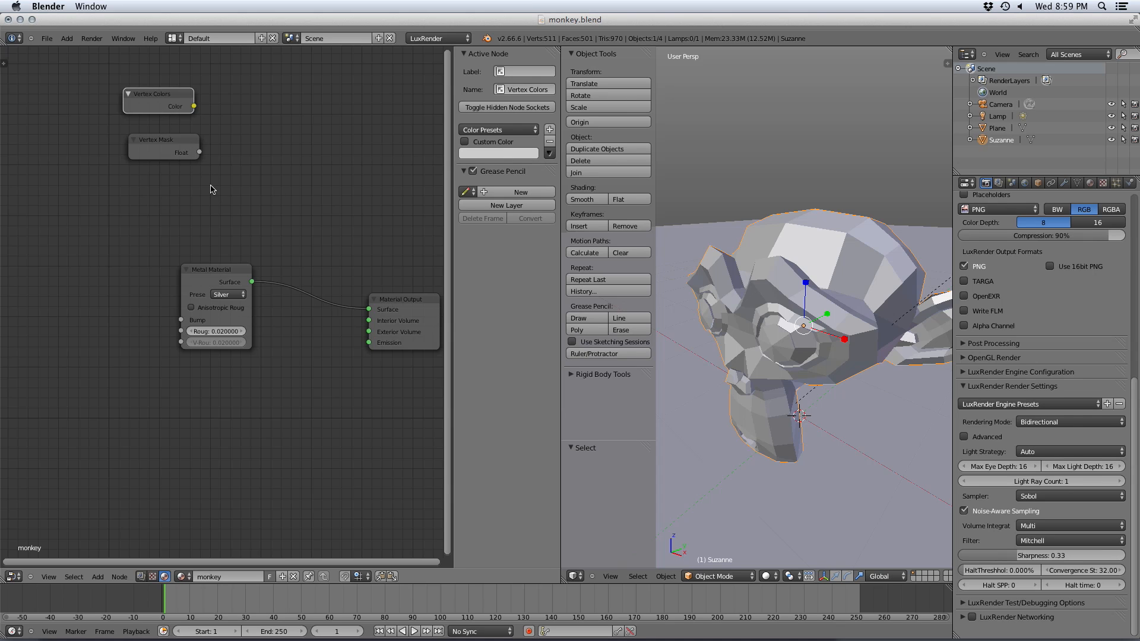
pyautogui.press('x')
# - Reposition the Vertex Mask and Metal Material nodes to free up space in front of the Material Output node
pyautogui.click(151, 141)
pyautogui.moveTo(150, 141); pyautogui.dragTo(305, 218)
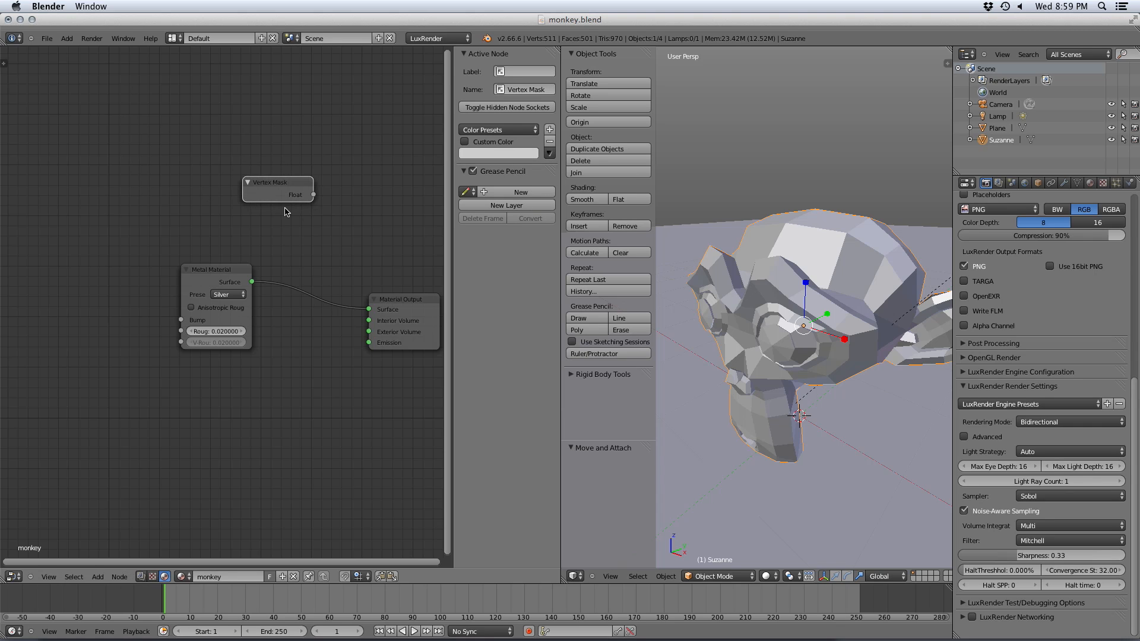
pyautogui.click(220, 289)
pyautogui.press('g')
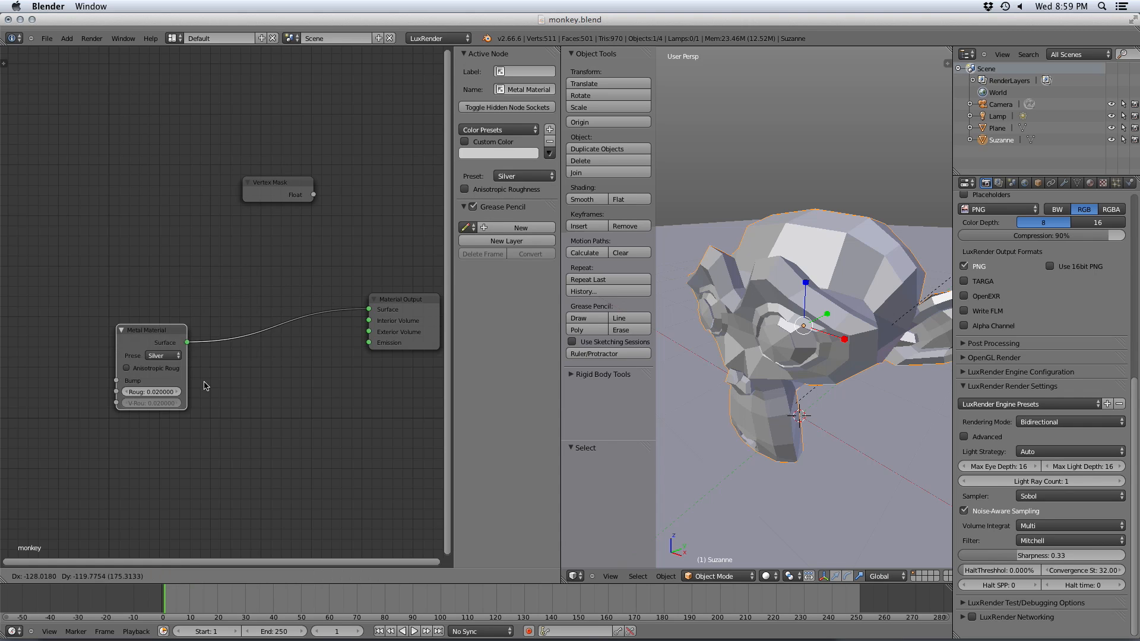
pyautogui.click(183, 324)
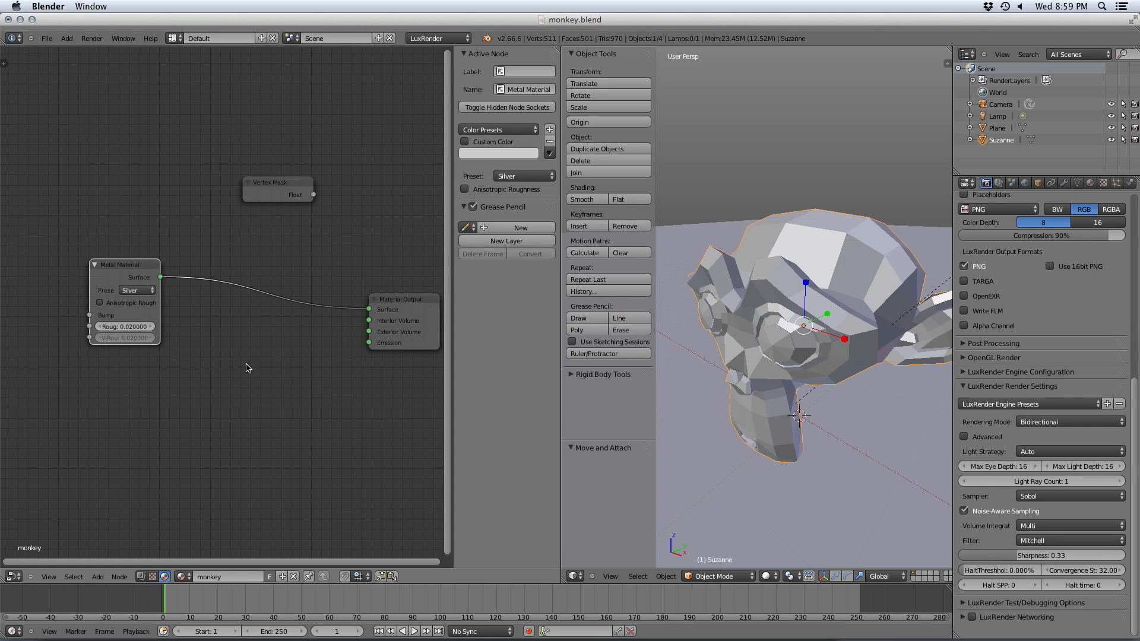
# - Add a Mix Material node between the Metal Material and Material Output nodes
pyautogui.hotkey('shift', 'a')
pyautogui.moveTo(246, 352)
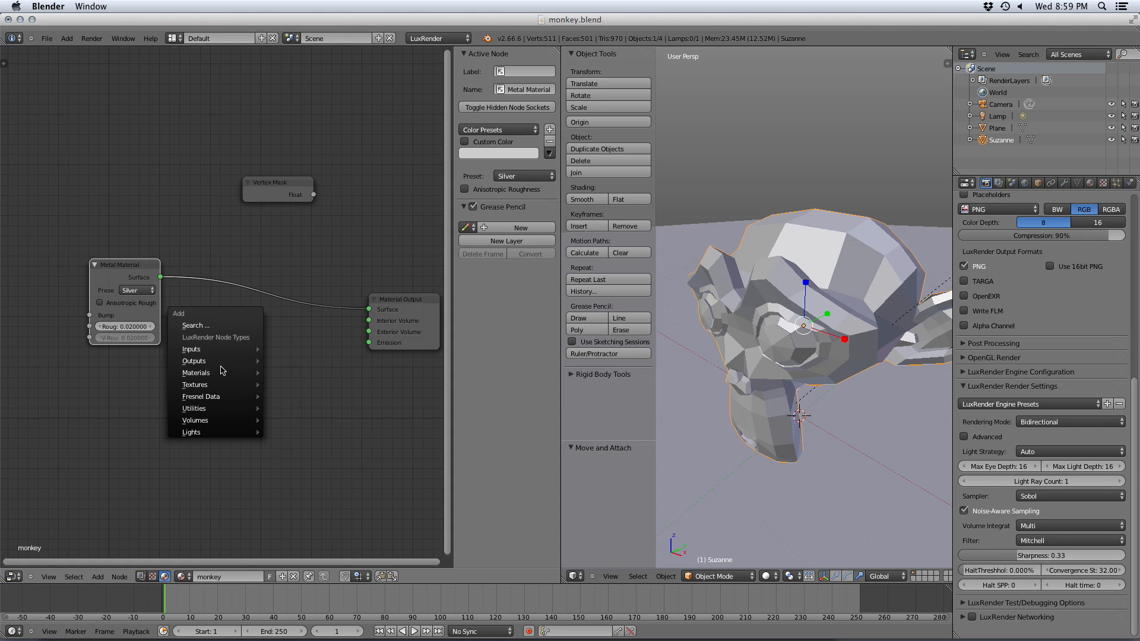
pyautogui.moveTo(218, 373)
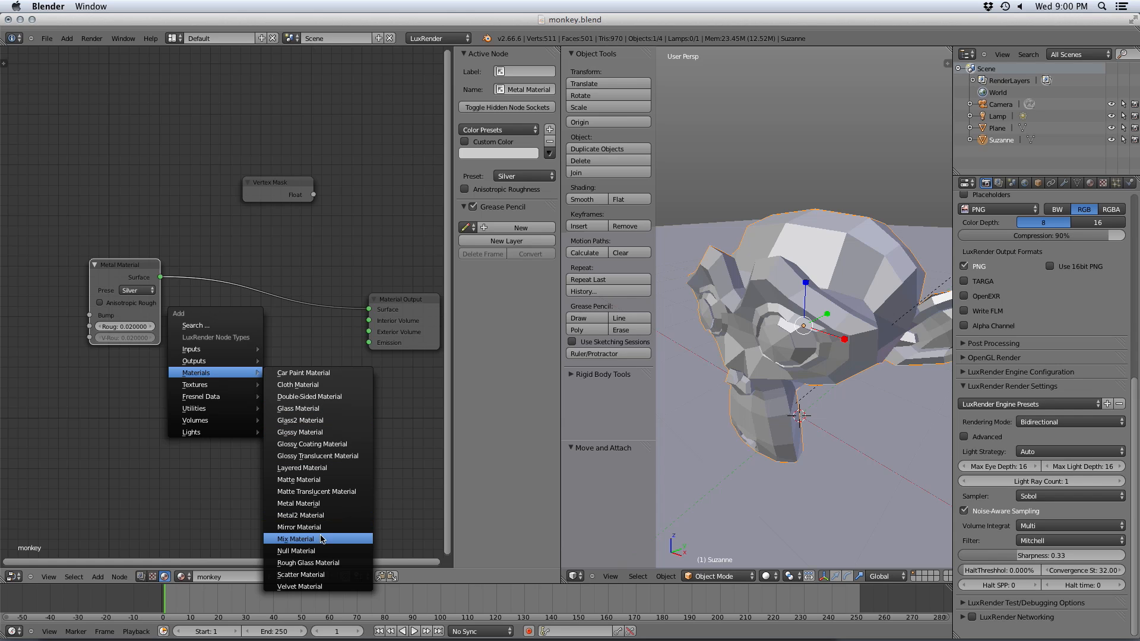
pyautogui.click(321, 539)
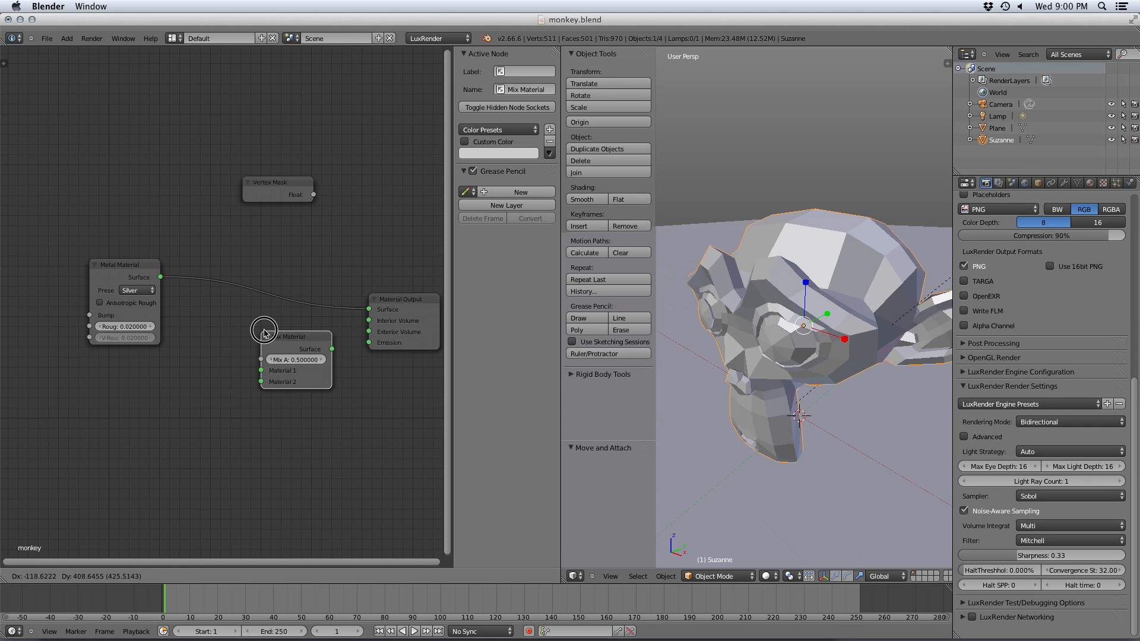
pyautogui.click(265, 333)
# - Route Metal Material through the mix node's Material 1 to the output Surface, and connect Vertex Mask to Mix Amount
pyautogui.moveTo(369, 310); pyautogui.dragTo(262, 371)
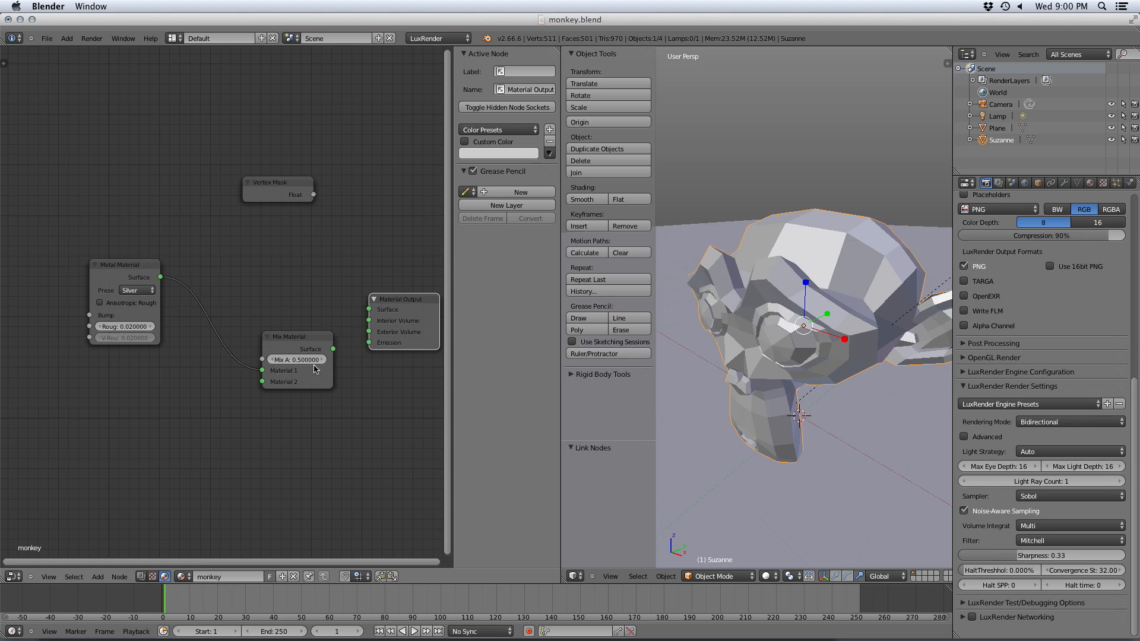
pyautogui.moveTo(334, 352); pyautogui.dragTo(369, 309)
pyautogui.moveTo(292, 353); pyautogui.dragTo(284, 286)
pyautogui.moveTo(293, 197); pyautogui.dragTo(255, 296)
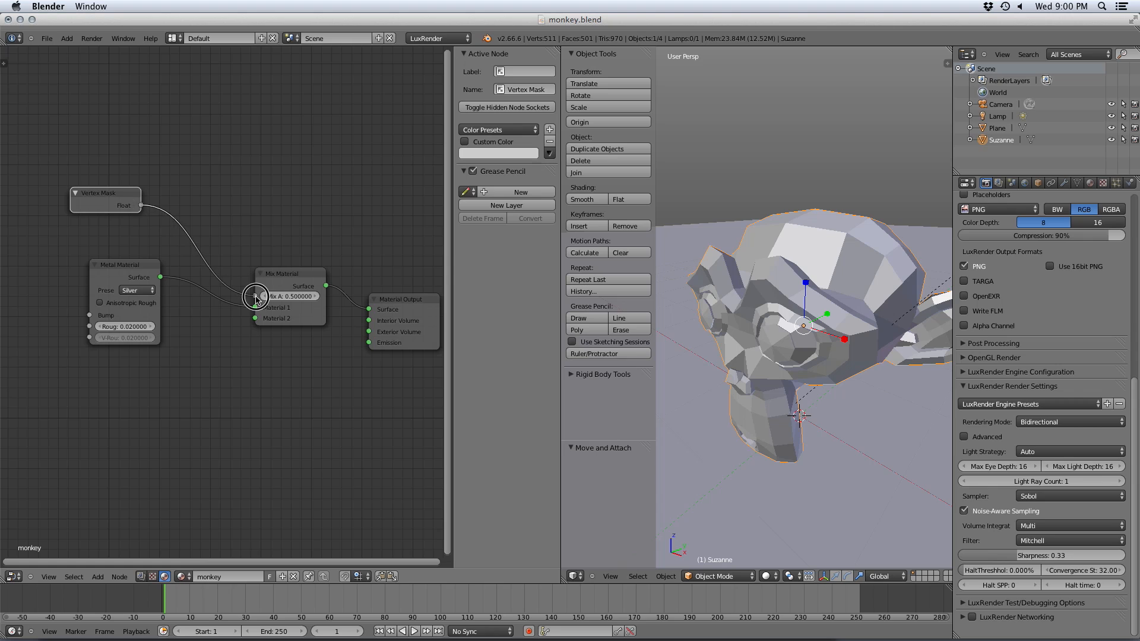
# - Move the Metal Material link from Material 1 to Material 2 on the mix node, and place Metal Material below Vertex Mask
pyautogui.moveTo(114, 282); pyautogui.dragTo(81, 250)
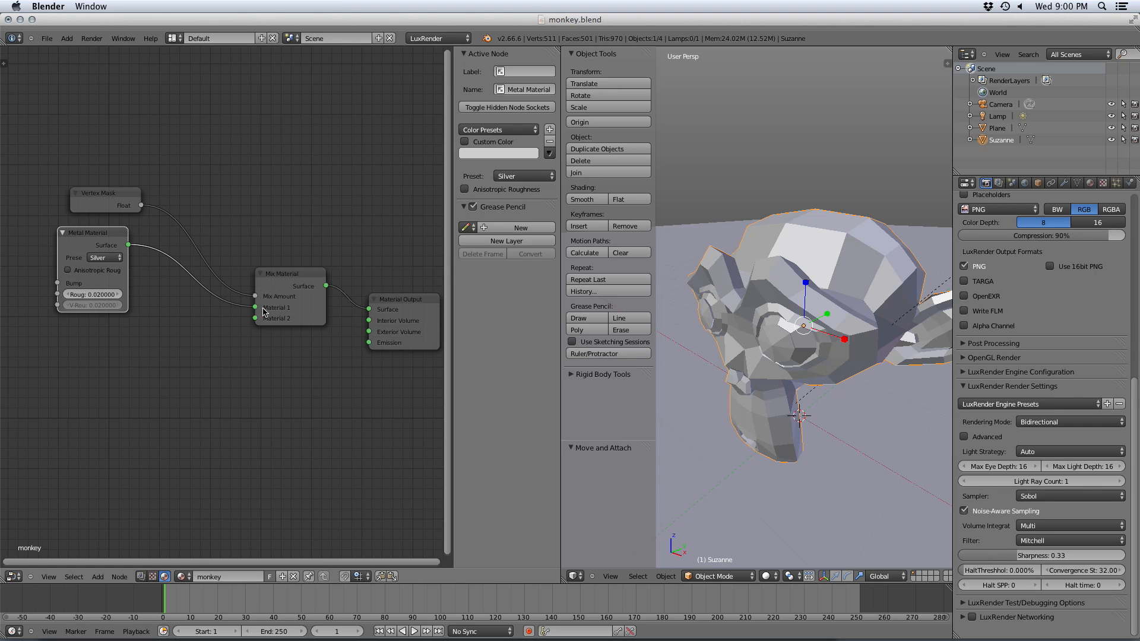
pyautogui.moveTo(256, 310)
pyautogui.mouseDown()
pyautogui.moveTo(223, 315)
pyautogui.moveTo(262, 323)
pyautogui.mouseUp()
pyautogui.moveTo(85, 240); pyautogui.dragTo(102, 328)
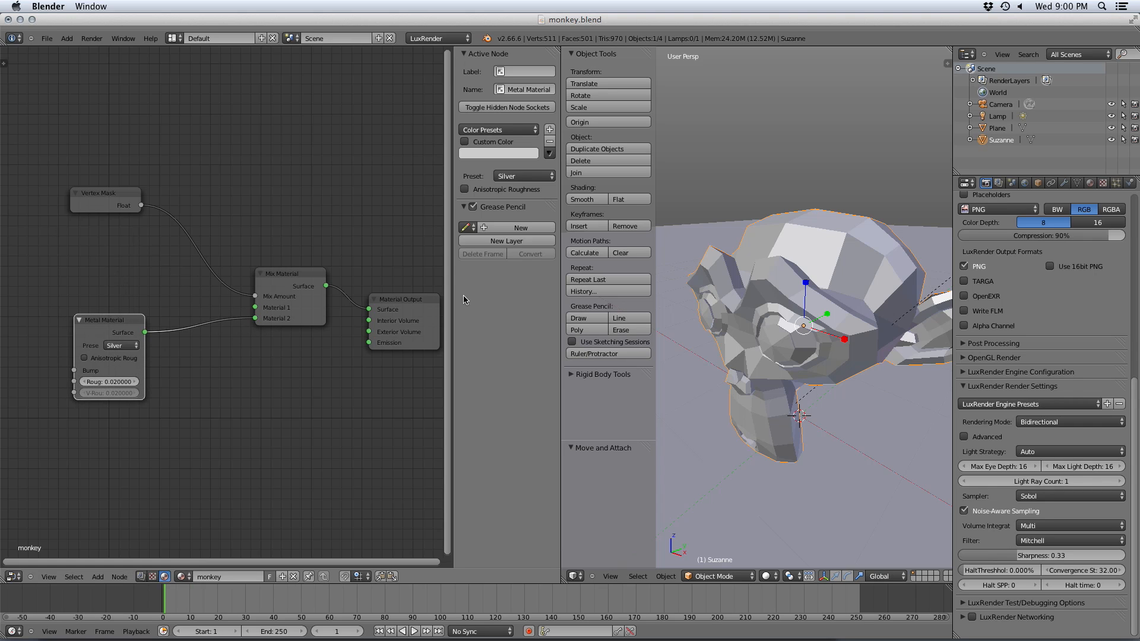
# - Review the monkey's painted vertex colors in Vertex Paint mode, and return to Object Mode
pyautogui.click(730, 573)
pyautogui.click(728, 528)
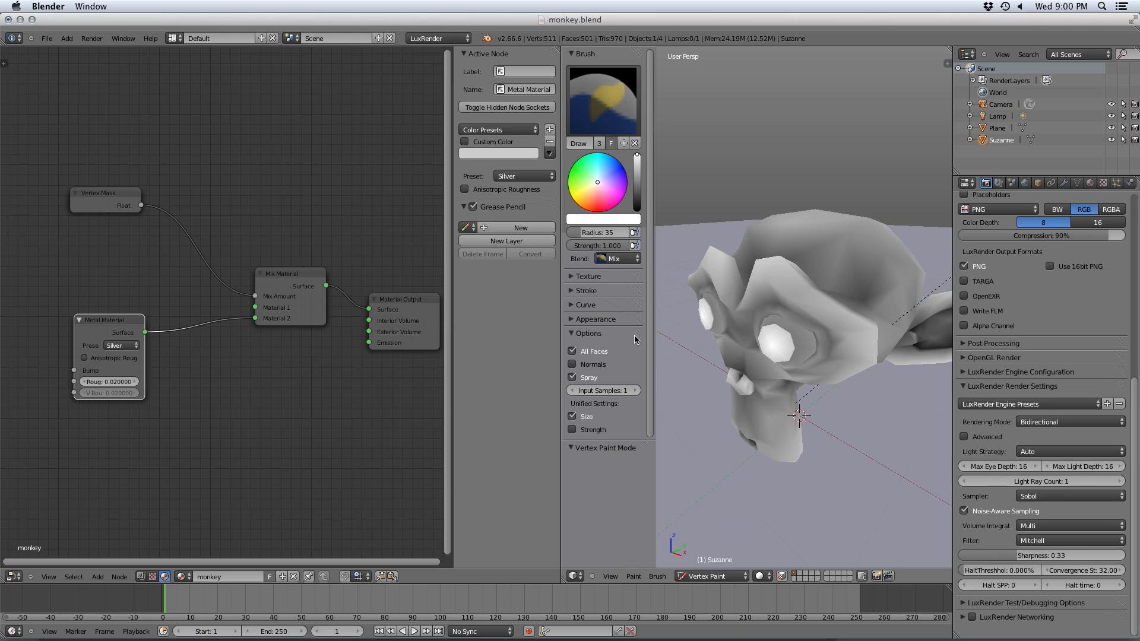
pyautogui.click(716, 576)
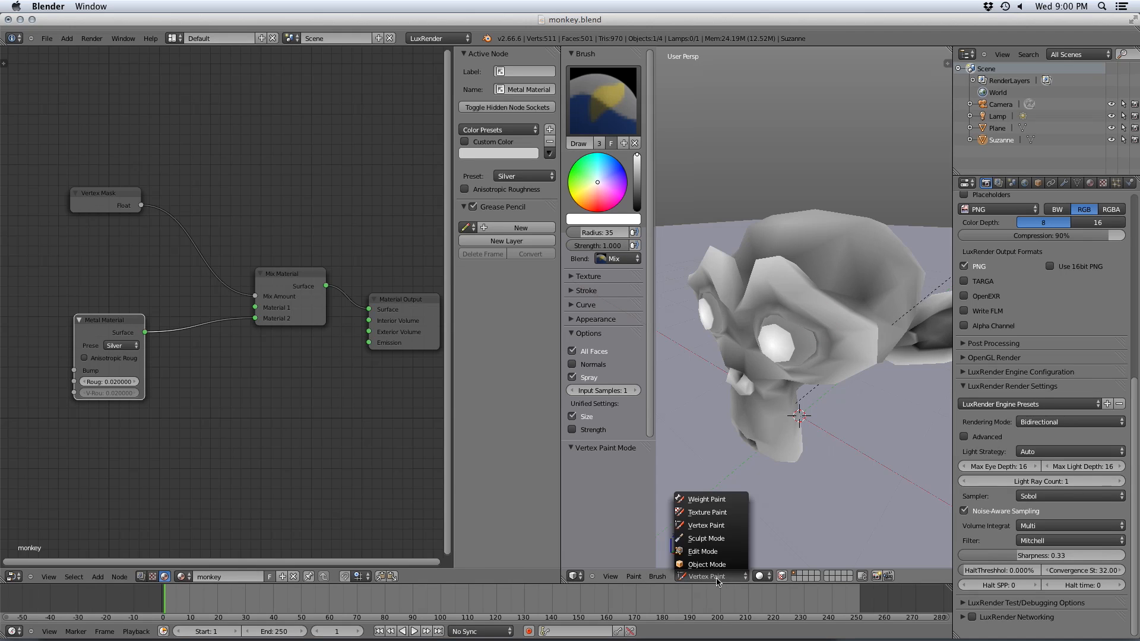
pyautogui.click(720, 565)
# - Move the Metal Material node well below the Mix Material node
pyautogui.moveTo(118, 340); pyautogui.dragTo(165, 429)
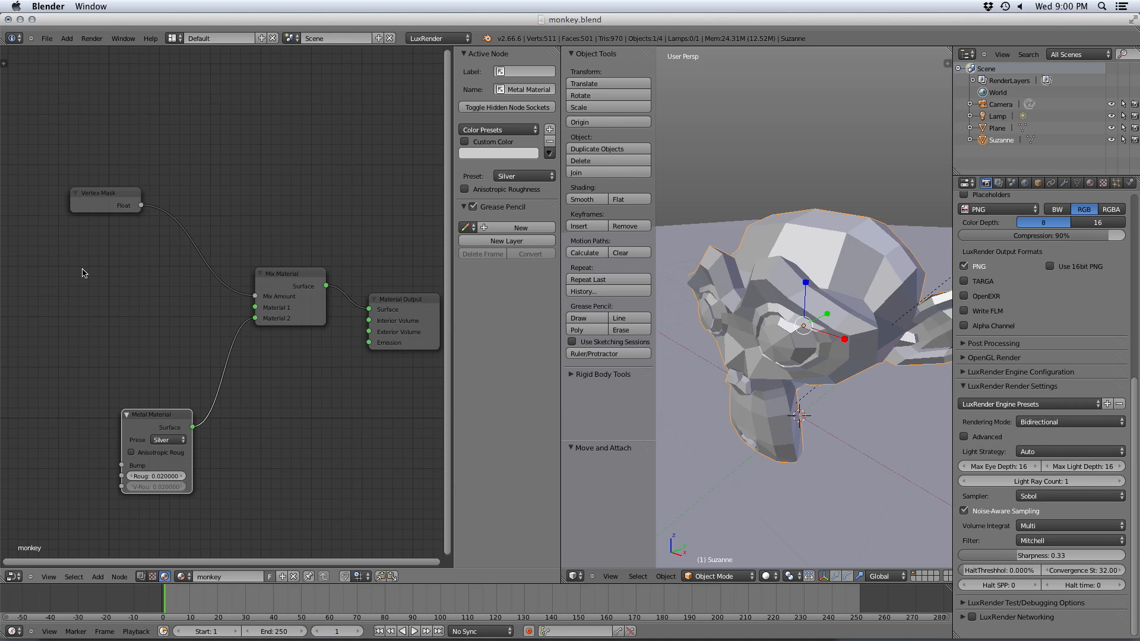
# - Add a Metal2 Material node between Vertex Mask and Metal Material, and connect its Surface to Material 1 on the mix node
pyautogui.click(177, 441)
pyautogui.hotkey('shift', 'a')
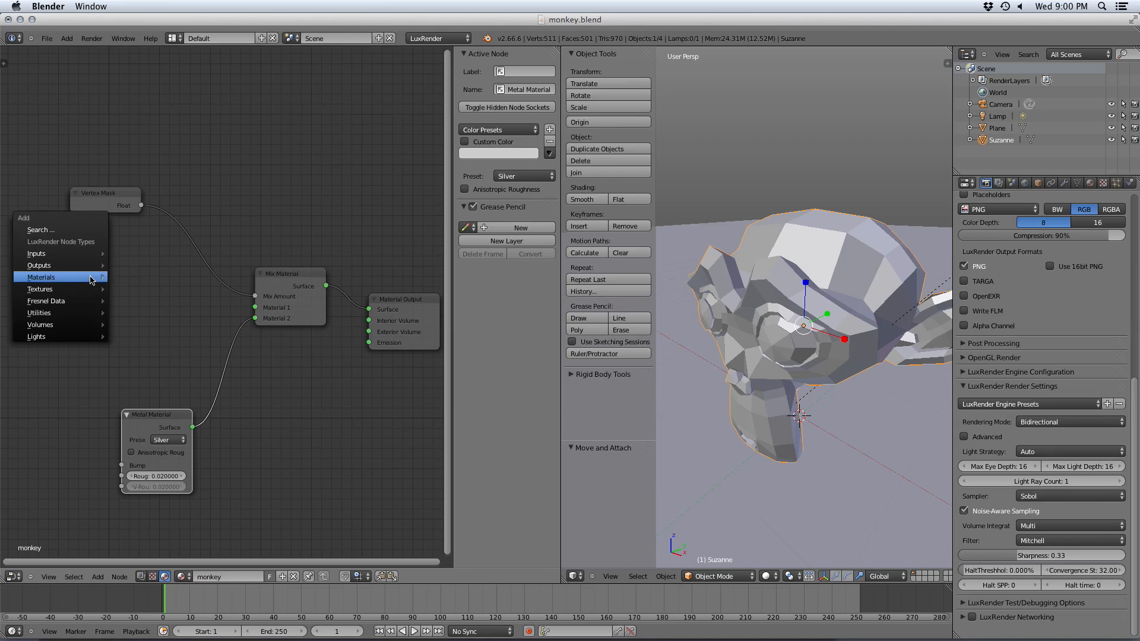
pyautogui.moveTo(43, 278)
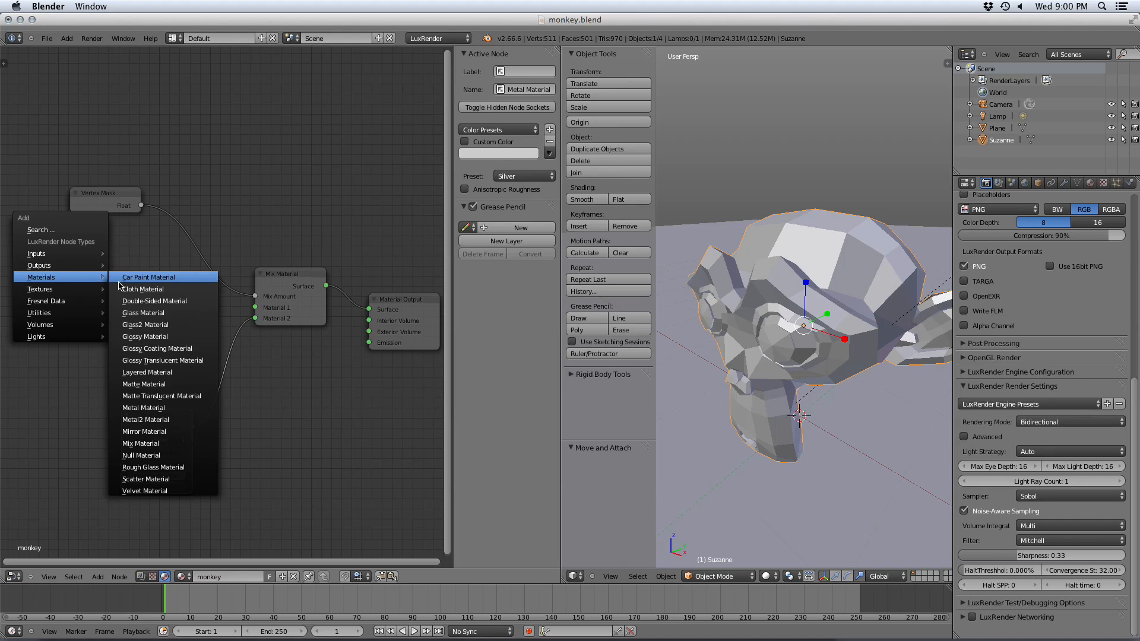
pyautogui.click(179, 420)
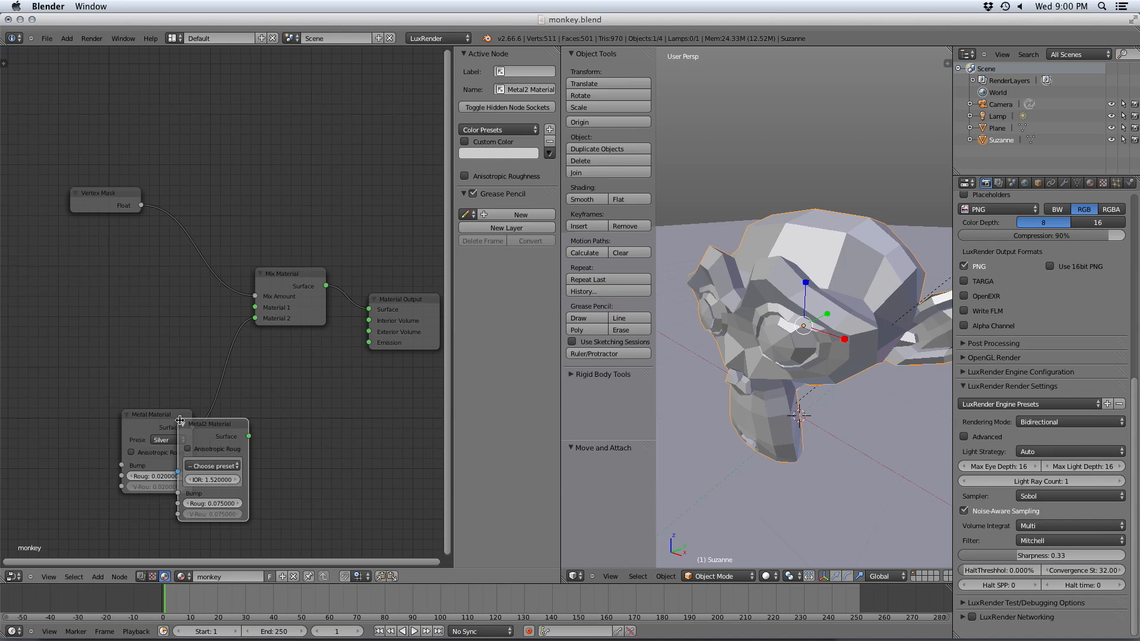
pyautogui.click(76, 251)
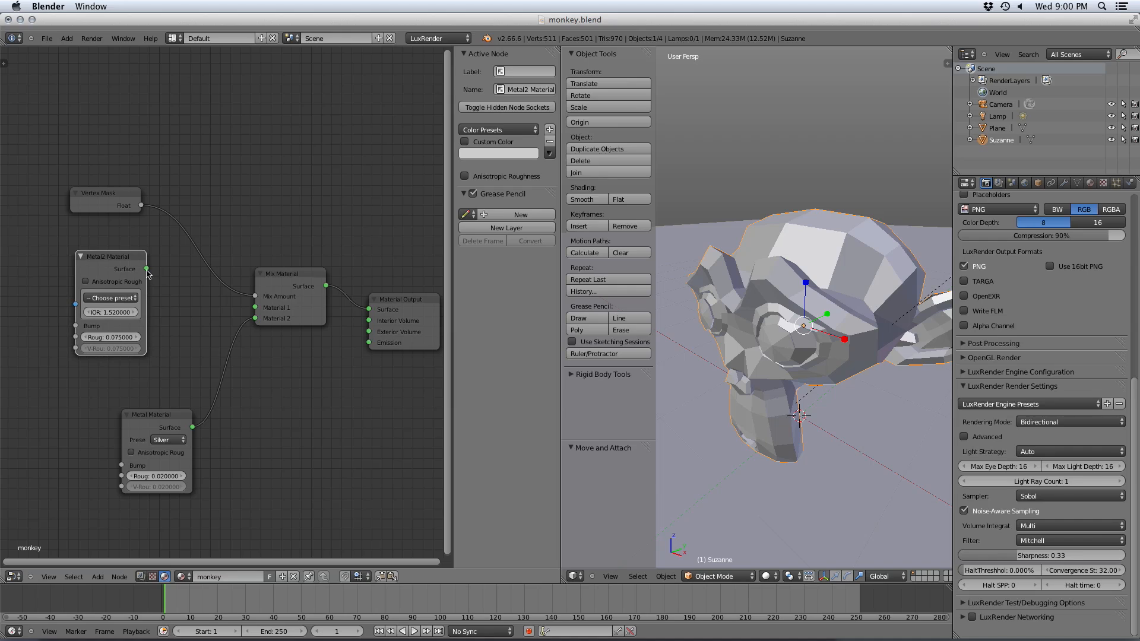
pyautogui.moveTo(146, 269); pyautogui.dragTo(255, 307)
pyautogui.moveTo(128, 276); pyautogui.dragTo(172, 289)
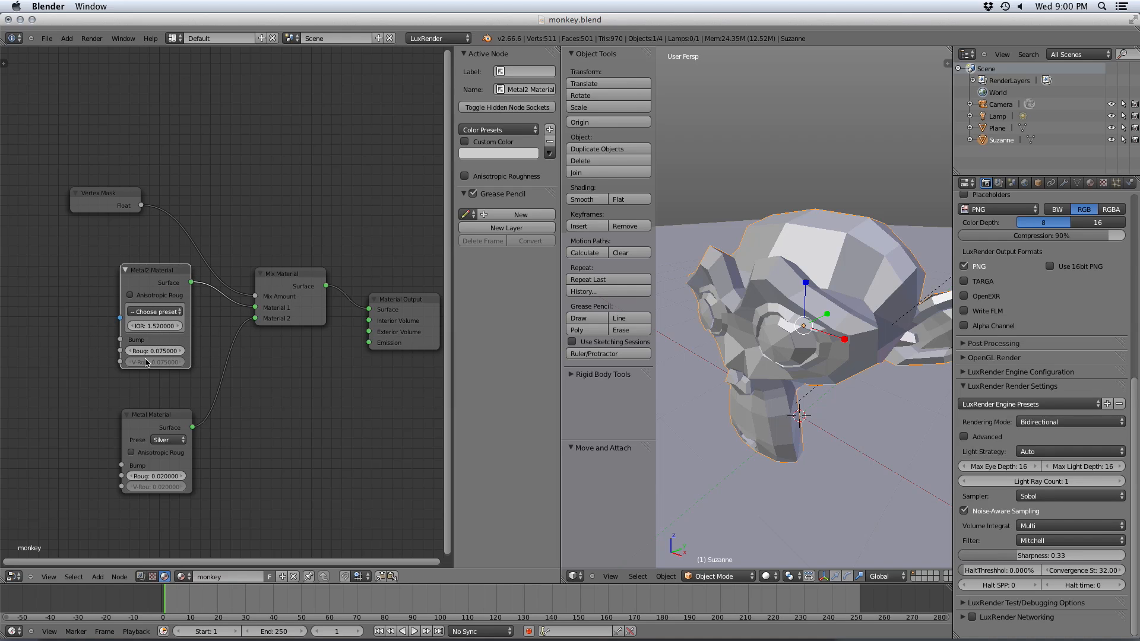
# - Set the Metal2 Material's roughness and V-roughness to 0.2
pyautogui.click(160, 351)
pyautogui.write('.2')
pyautogui.press('Tab')
pyautogui.write('.2')
pyautogui.press('Return')
# - Move Metal2 Material closer to the Mix Material node, and place Vertex Mask directly above it
pyautogui.moveTo(154, 279); pyautogui.dragTo(180, 286)
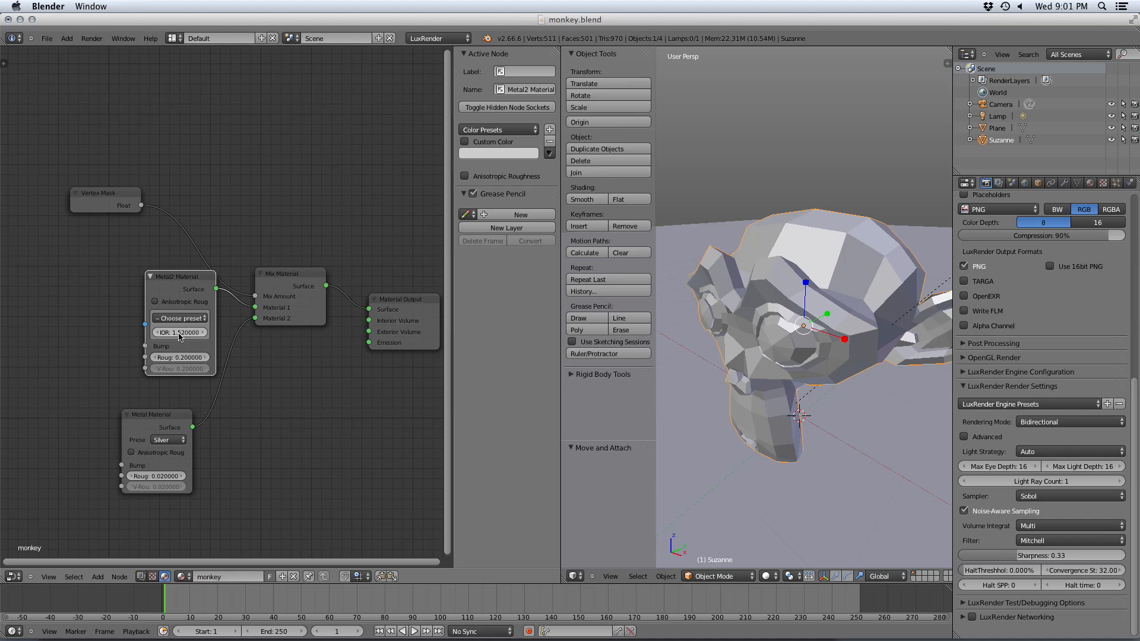
pyautogui.moveTo(249, 376); pyautogui.dragTo(310, 371, button='middle')
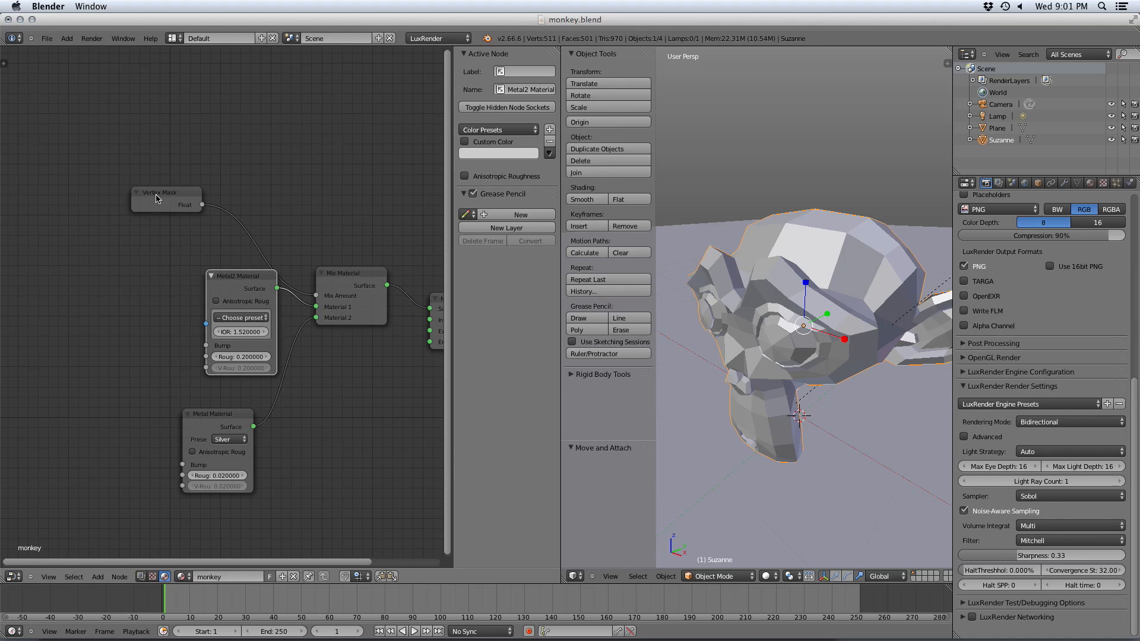
pyautogui.moveTo(157, 198); pyautogui.dragTo(216, 196)
# - Add a Fresnel Color node beside Metal2 Material and connect its Fresnel output to the IOR input
pyautogui.hotkey('shift', 'a')
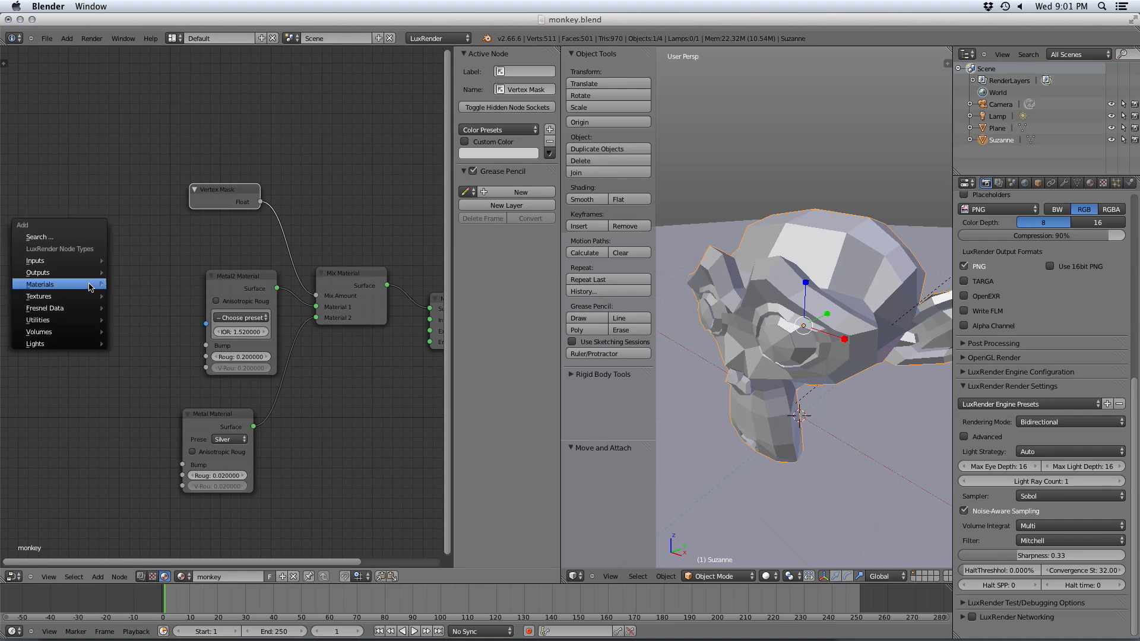
pyautogui.moveTo(90, 287)
pyautogui.moveTo(62, 310)
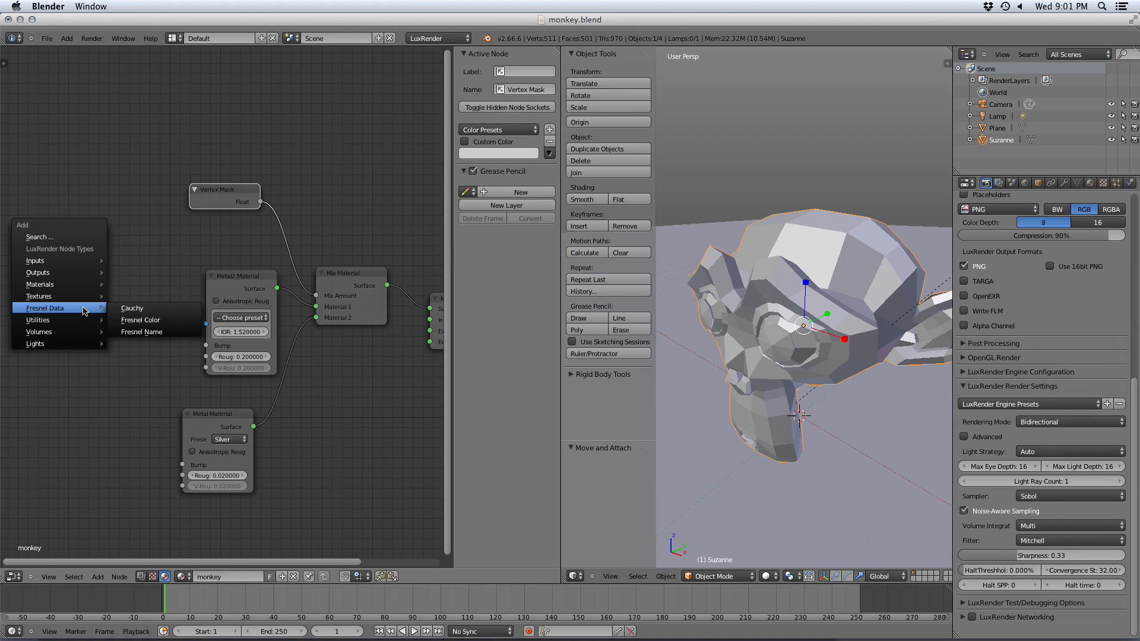
pyautogui.click(165, 324)
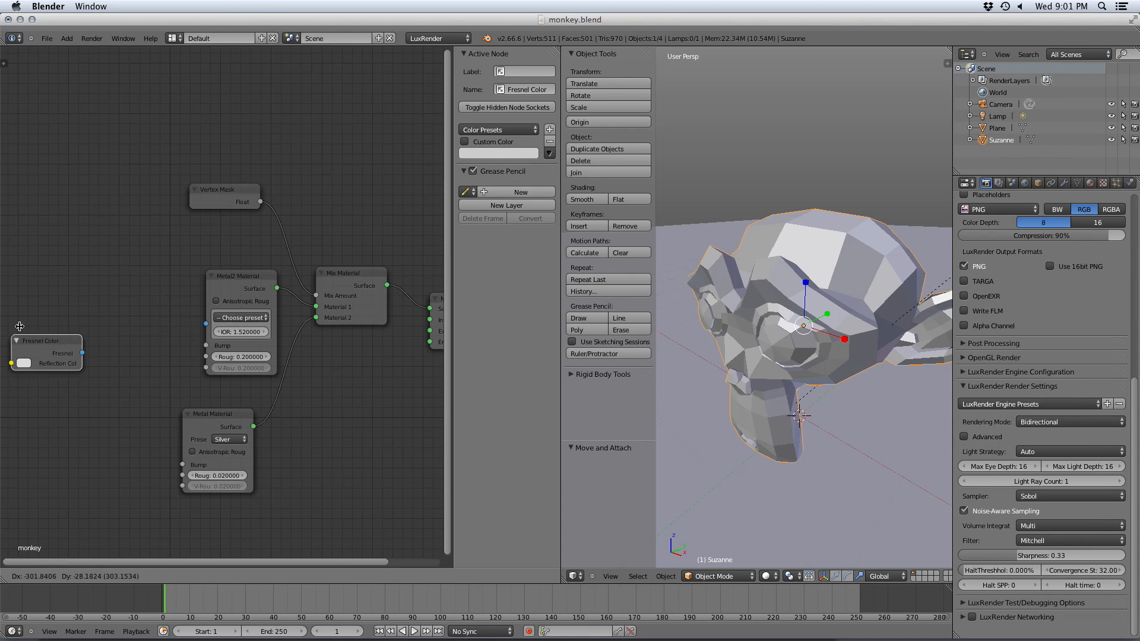
pyautogui.click(42, 273)
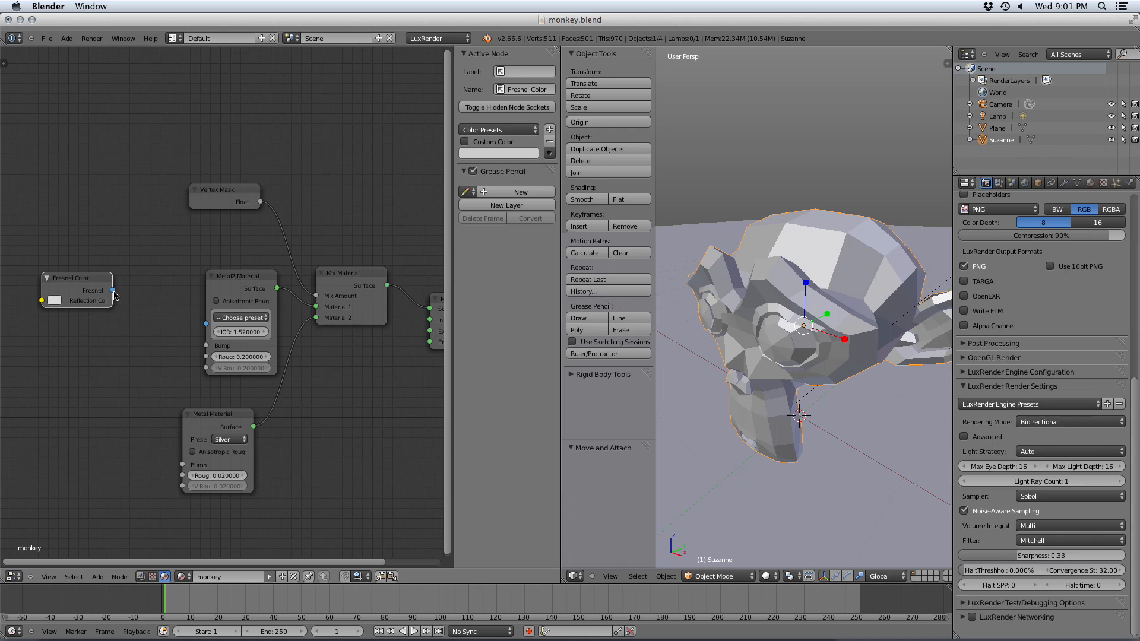
pyautogui.moveTo(112, 290); pyautogui.dragTo(207, 325)
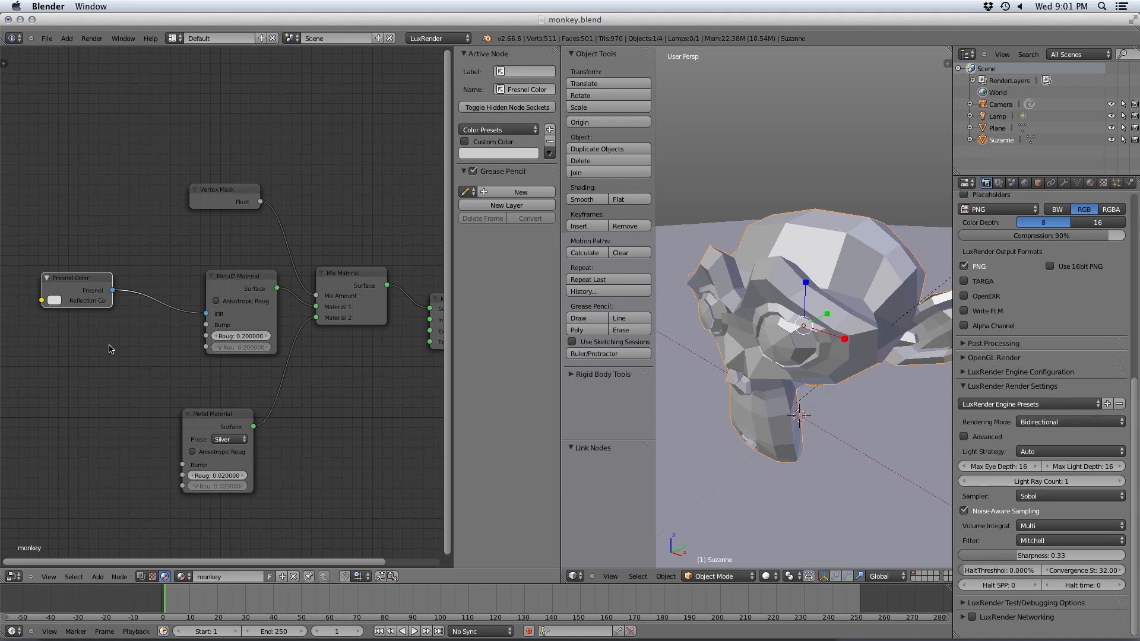
# - Try a Fresnel Name node with the Use NK file preset, and delete the node
pyautogui.hotkey('shift', 'a')
pyautogui.moveTo(109, 349)
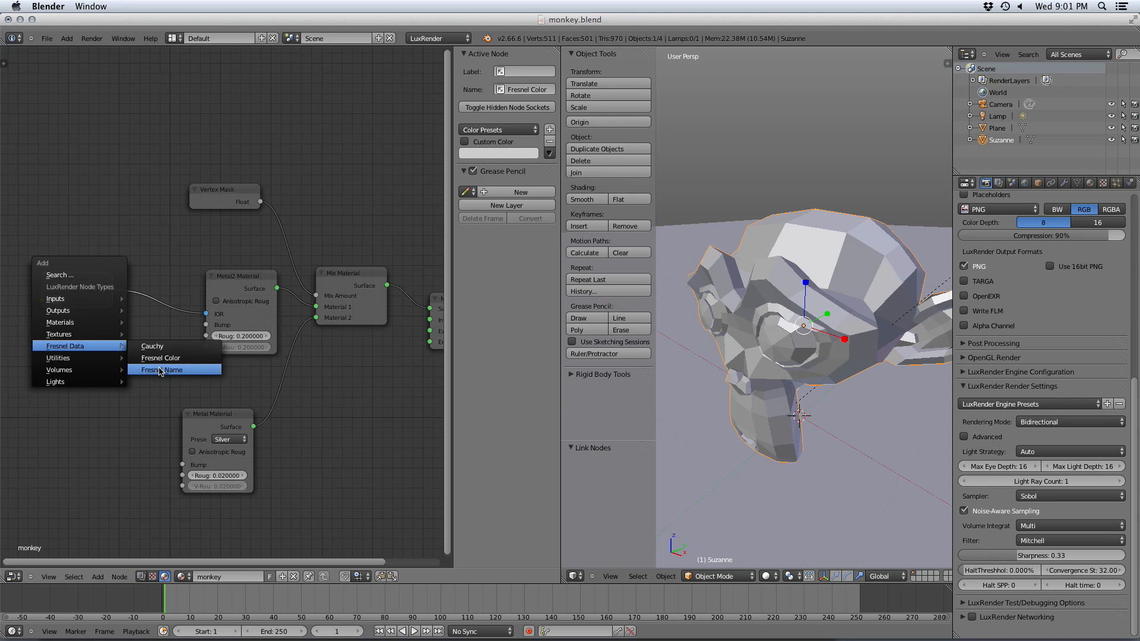
pyautogui.click(178, 370)
pyautogui.click(72, 330)
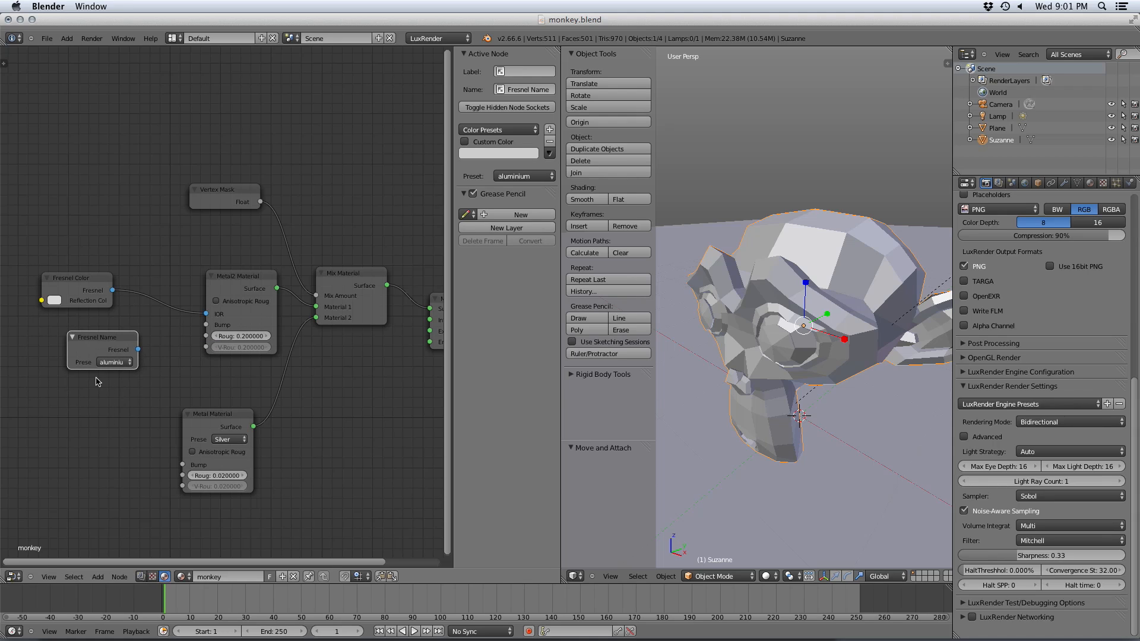
pyautogui.click(114, 362)
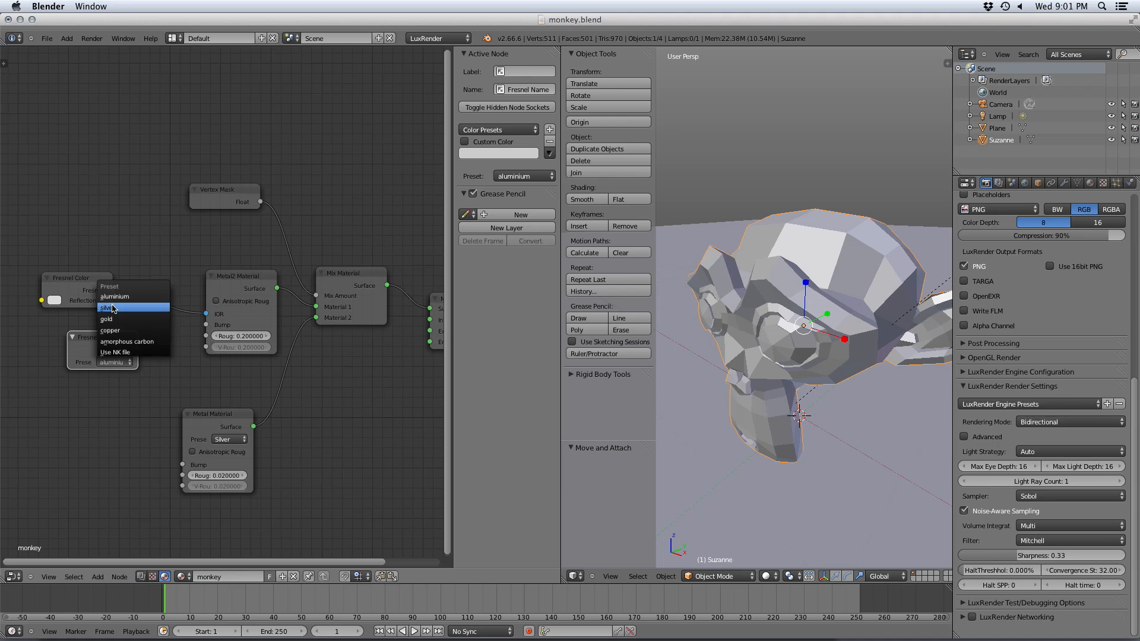
pyautogui.click(121, 353)
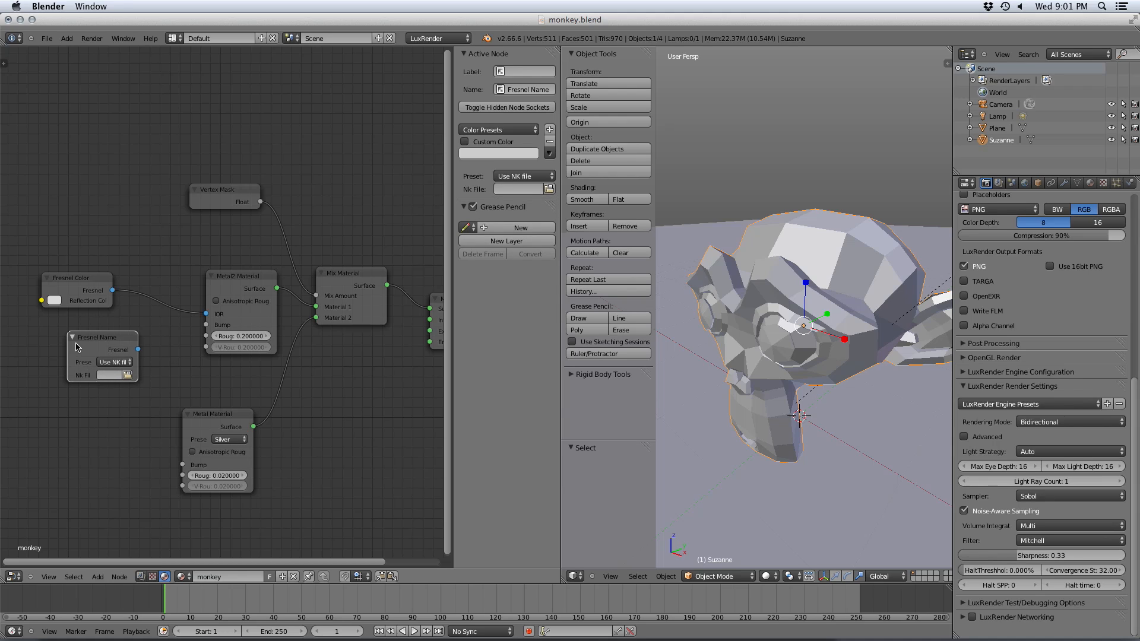
pyautogui.press('x')
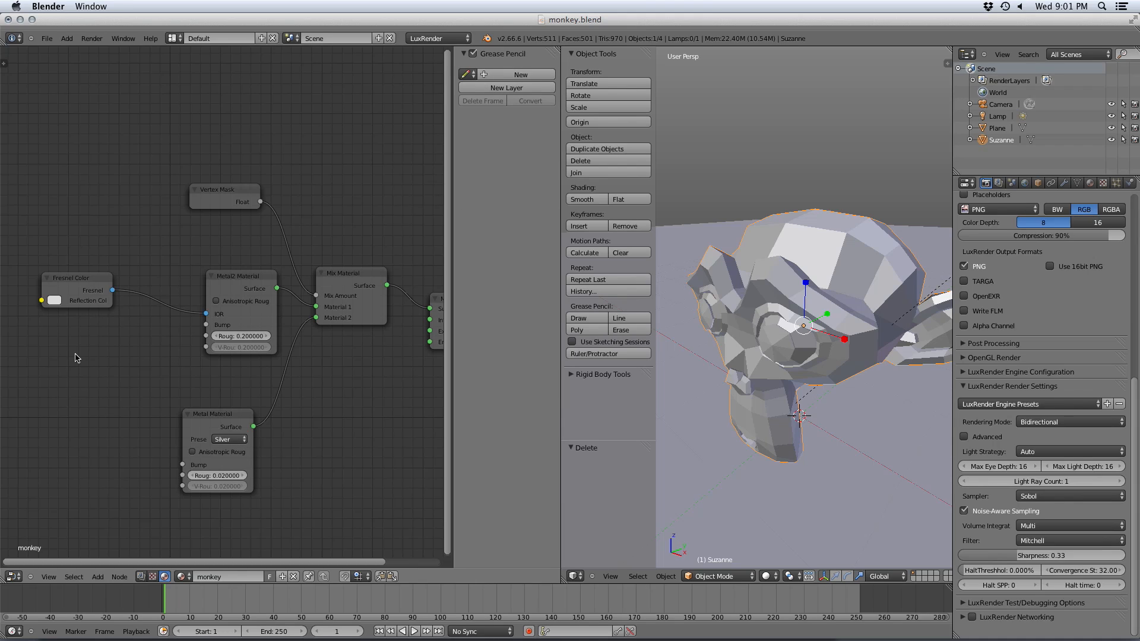
# - Darken the Fresnel Color node's reflection color to a neutral gray with a value of about 0.216
pyautogui.click(54, 301)
pyautogui.click(55, 300)
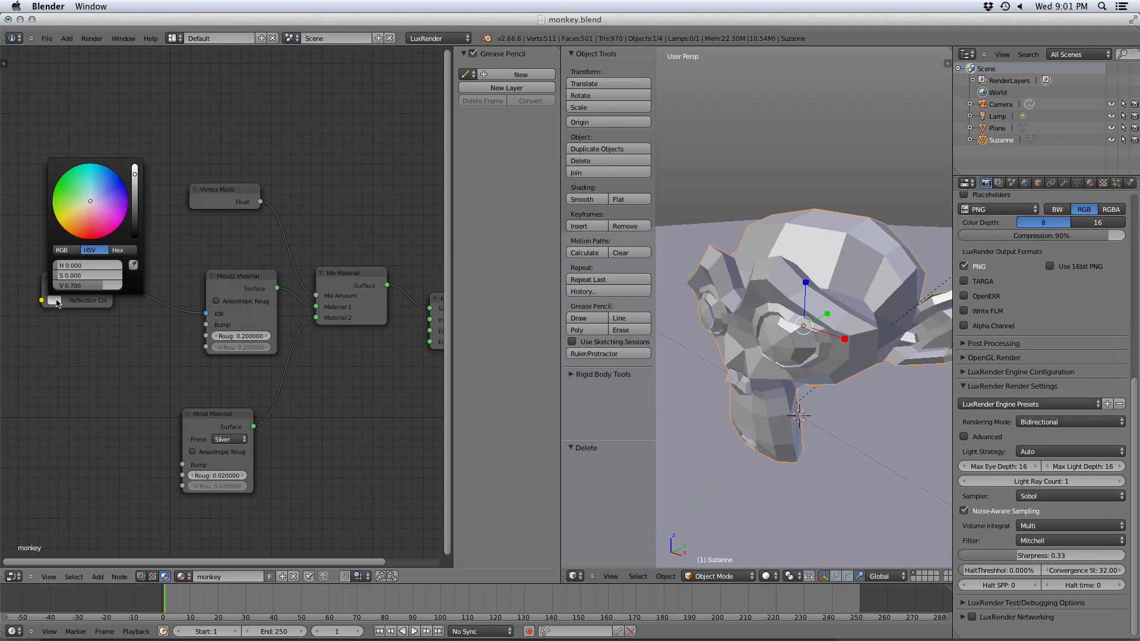
pyautogui.moveTo(135, 213); pyautogui.dragTo(136, 201)
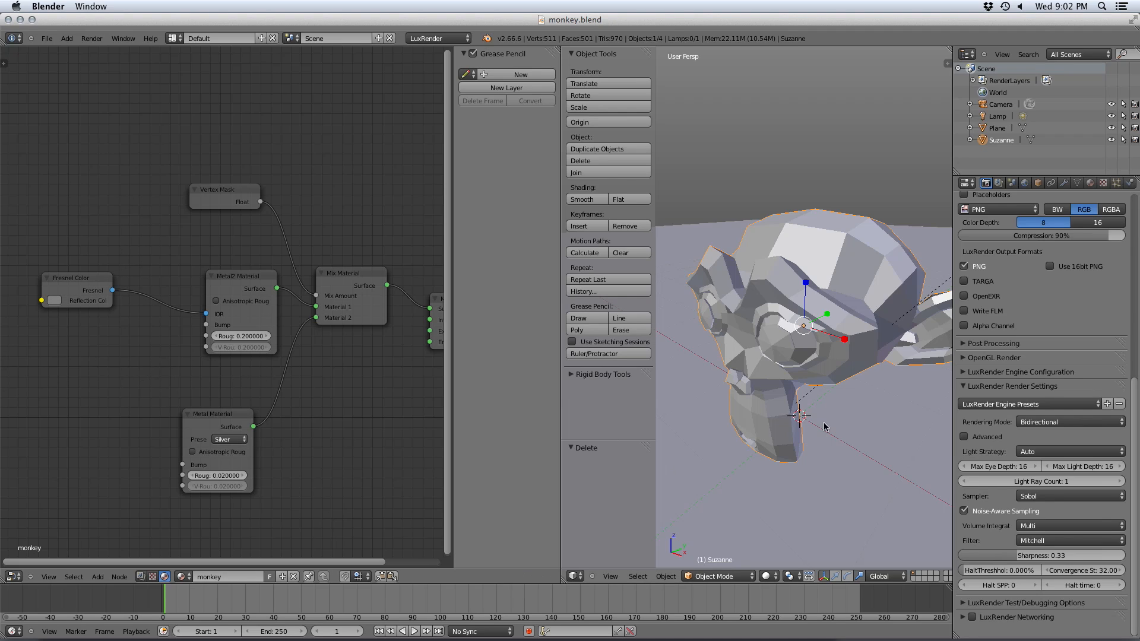
# - Render the scene in LuxRender to examine the mixed metal on the monkey, and quit the renderer to return to Blender
pyautogui.press('F12')
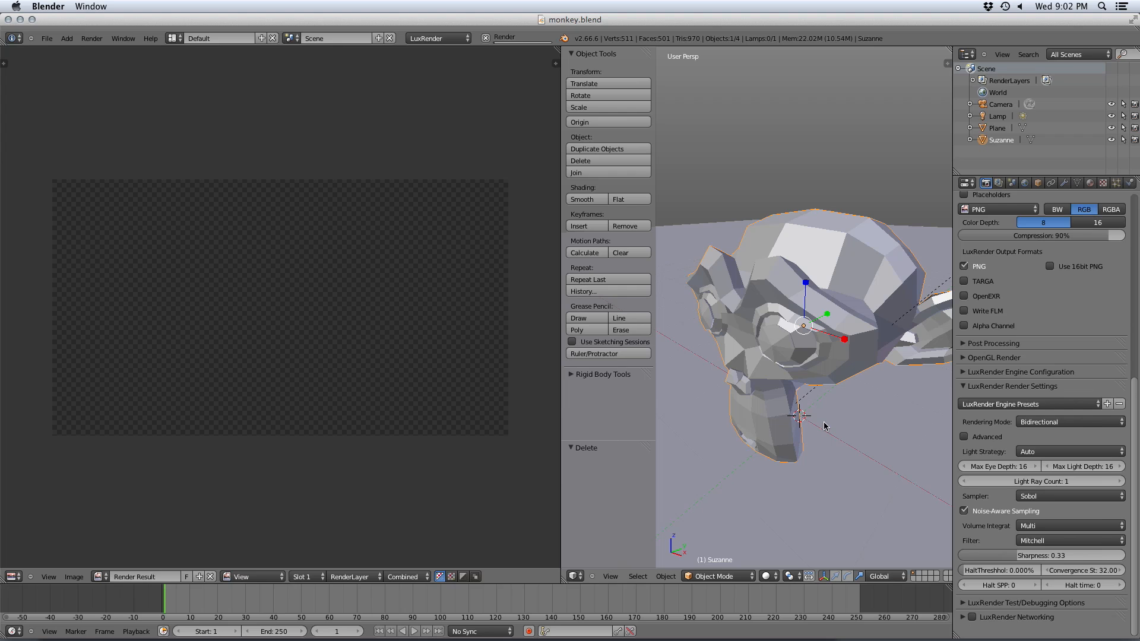
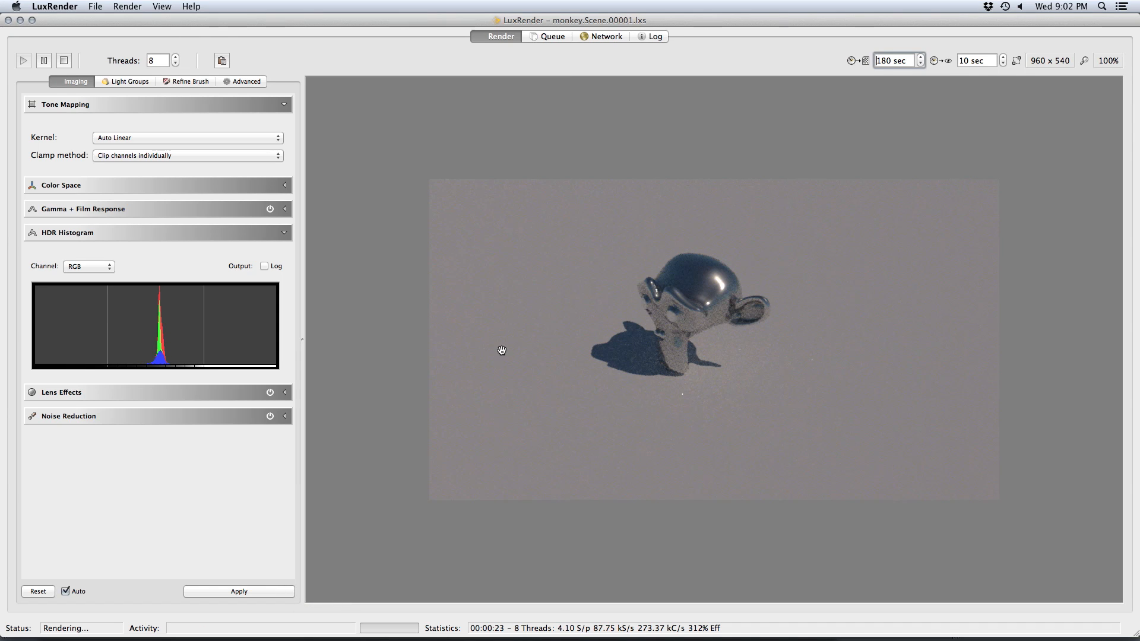
pyautogui.click(456, 351)
pyautogui.press('super+q')
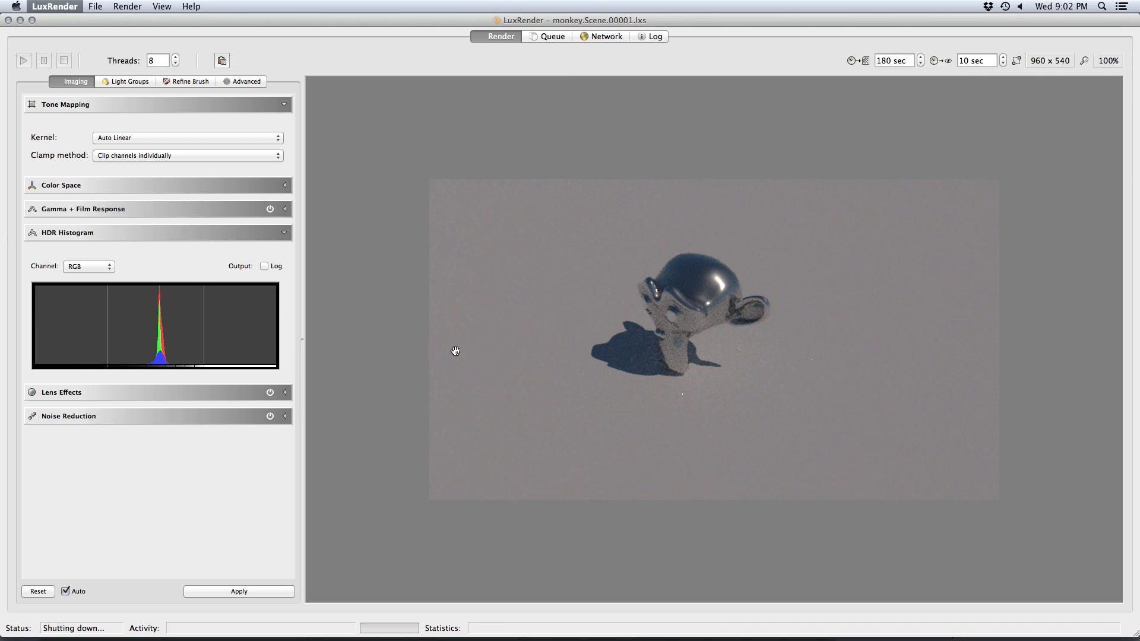
pyautogui.click(400, 293)
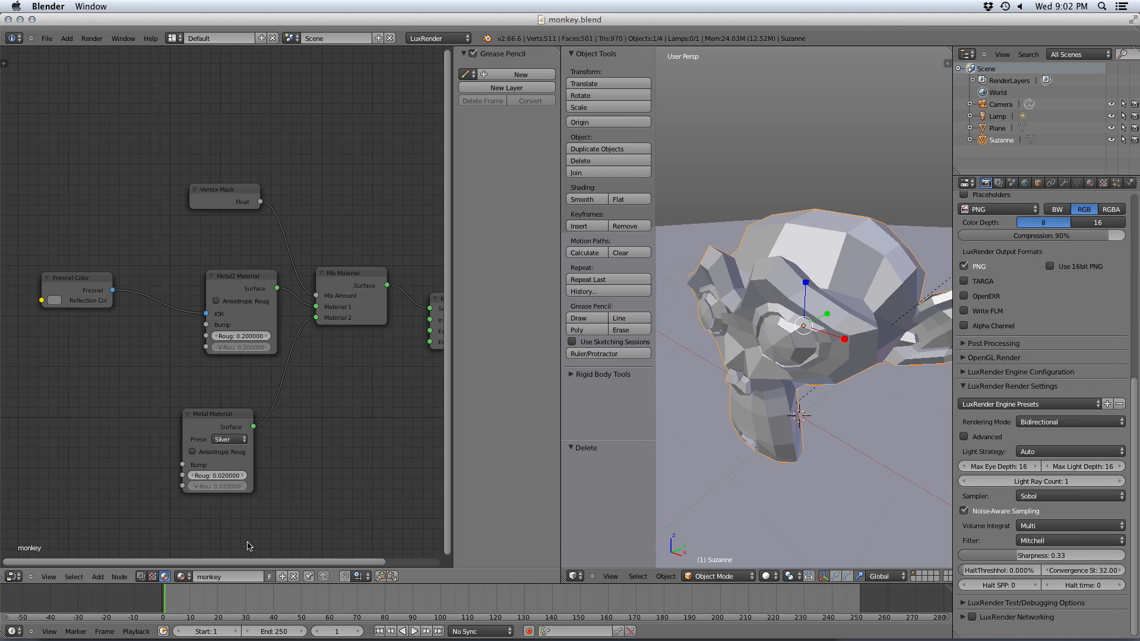
# - Darken the Fresnel Color node's reflection color to a value of about 0.043
pyautogui.click(54, 300)
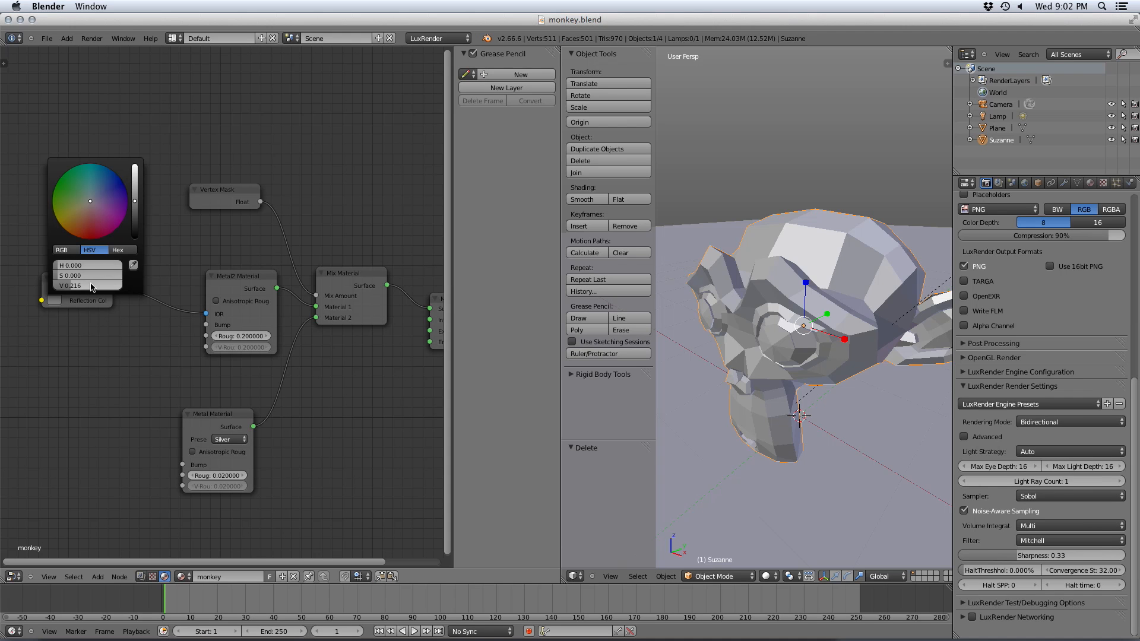
pyautogui.click(135, 220)
pyautogui.moveTo(136, 220); pyautogui.dragTo(136, 222)
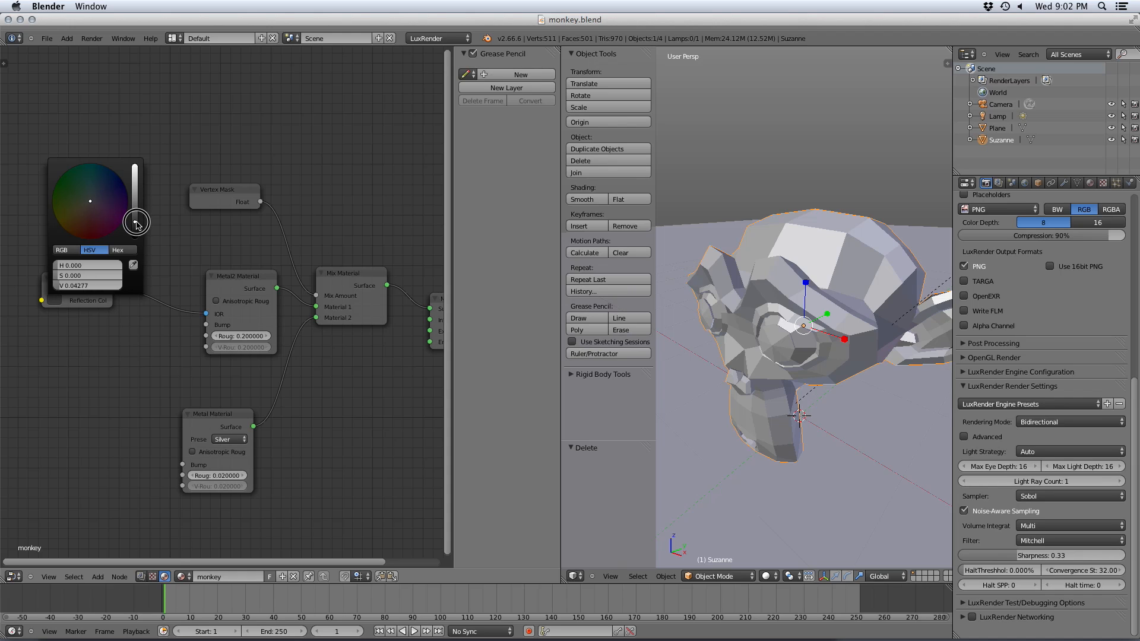
# - Set the Metal2 Material's roughness and V-roughness to 0.35
pyautogui.click(247, 336)
pyautogui.write('.35')
pyautogui.press('Return')
pyautogui.click(243, 347)
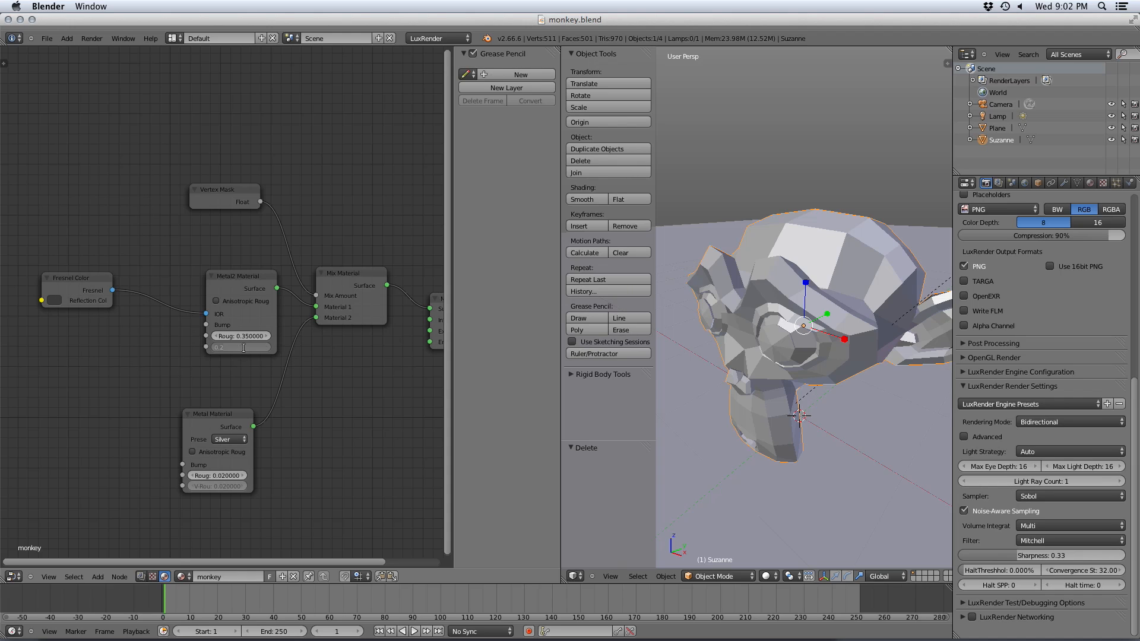
pyautogui.write('.35')
pyautogui.press('Return')
# - Render the scene again in LuxRender, examine the darker, rougher metal on the monkey, and quit the renderer
pyautogui.press('F12')
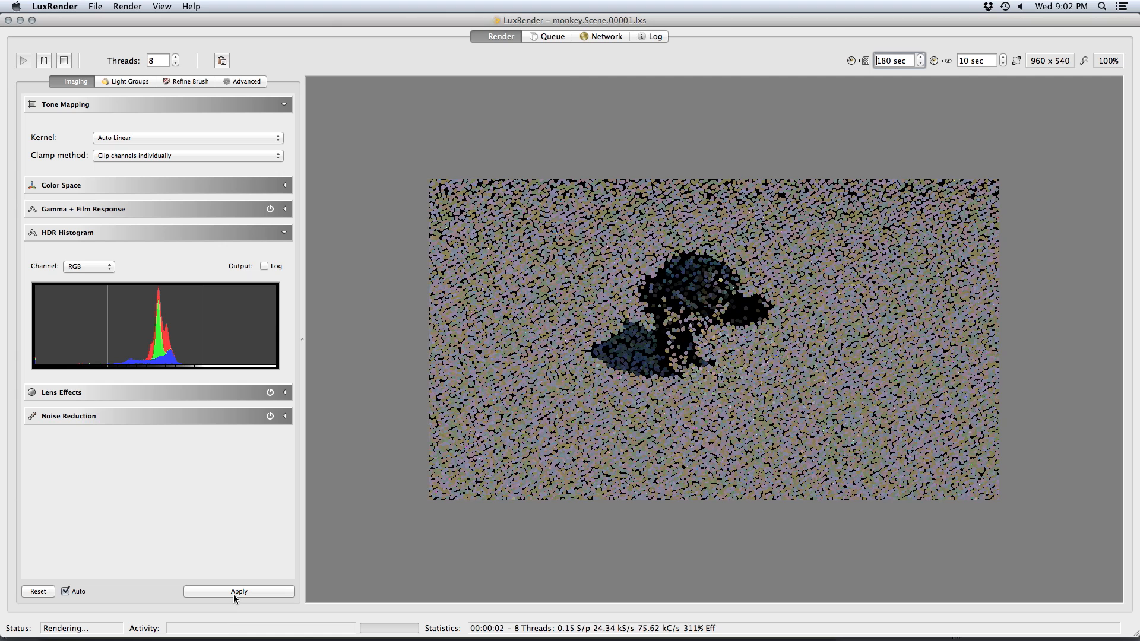
pyautogui.click(234, 593)
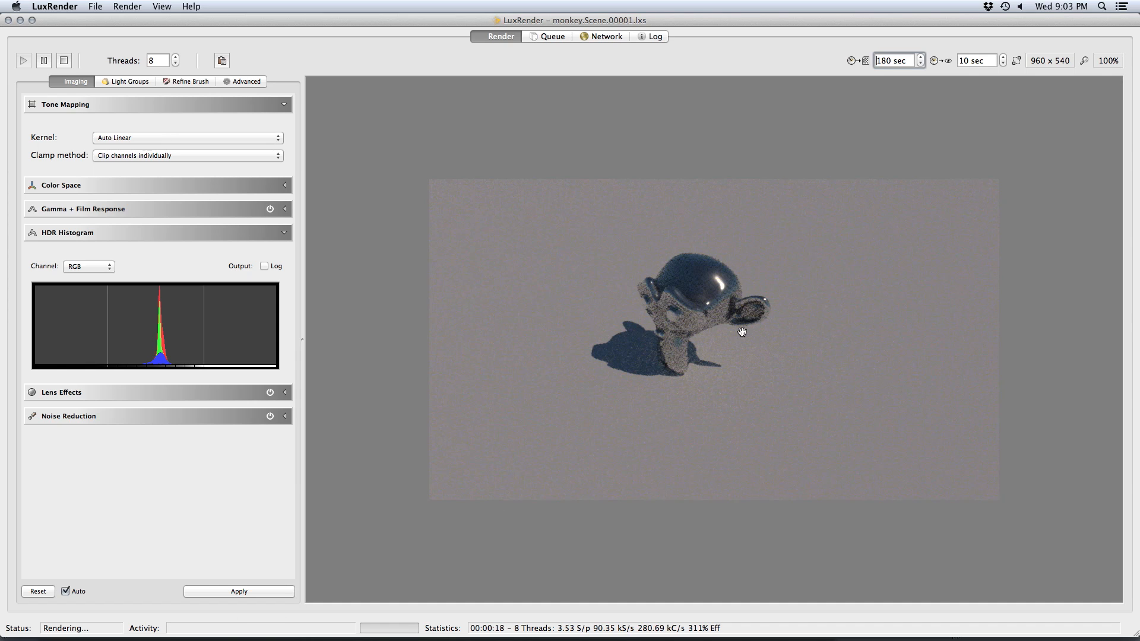
pyautogui.click(241, 590)
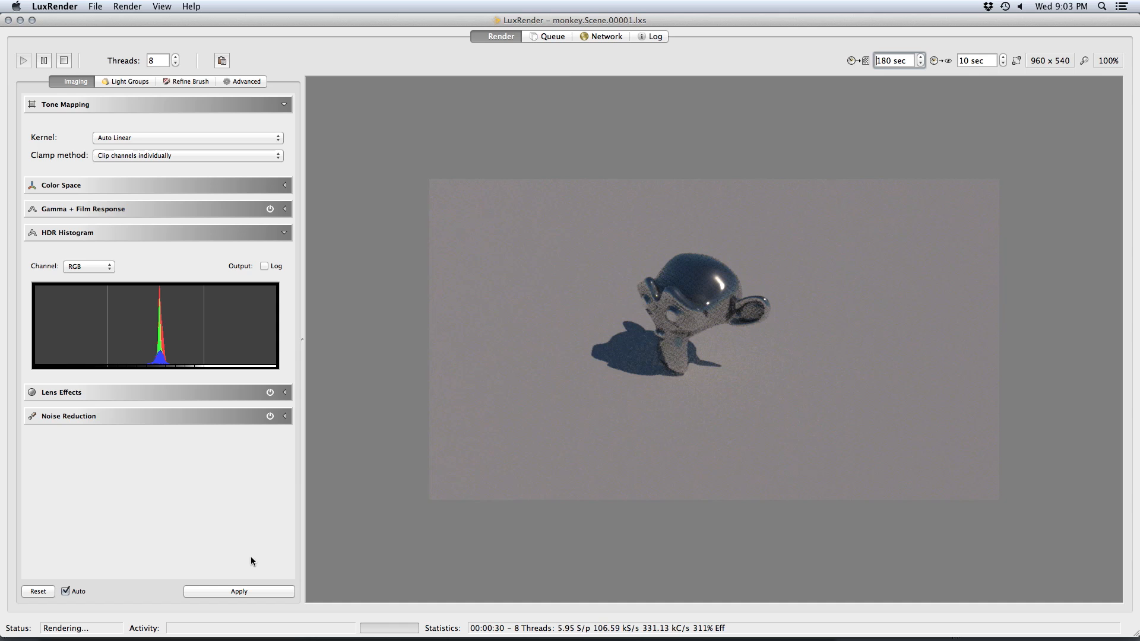
pyautogui.press('super+q')
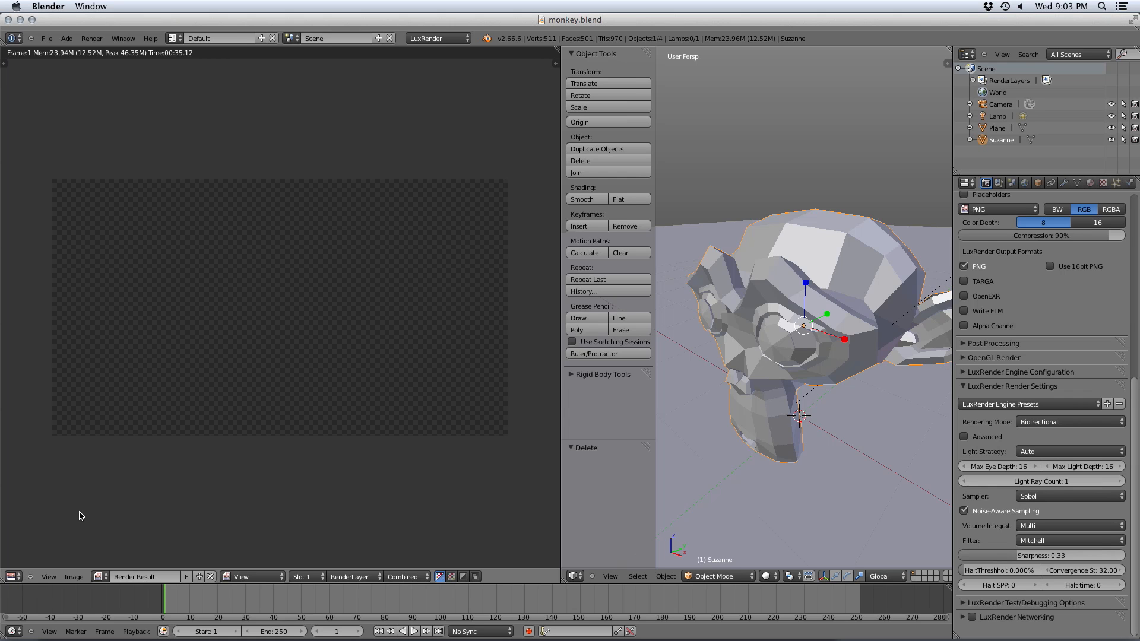
# - Merge the node editor and 3D viewport into one wide 3D view showing the monkey on its plane
pyautogui.hotkey('shift', 'F3')
pyautogui.moveTo(564, 54); pyautogui.dragTo(621, 71)
pyautogui.click(13, 576)
pyautogui.click(24, 563)
pyautogui.moveTo(534, 309); pyautogui.dragTo(519, 266, button='middle')
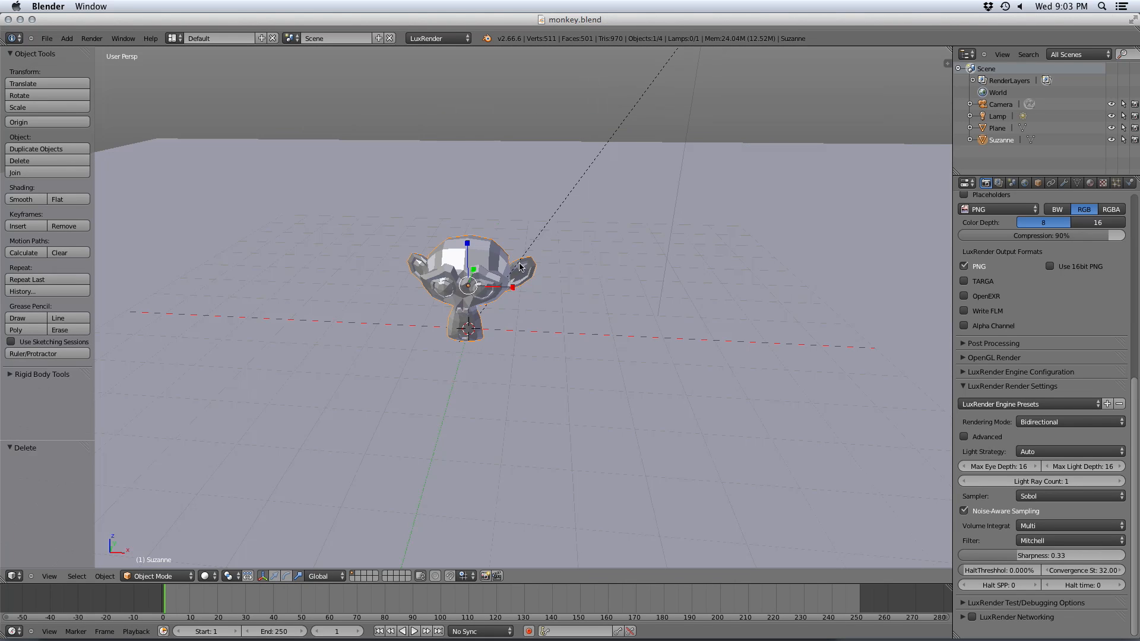
# - Add a cube at the monkey's location and raise it 1 unit along Z
pyautogui.hotkey('shift', 'a')
pyautogui.moveTo(519, 268)
pyautogui.click(530, 288)
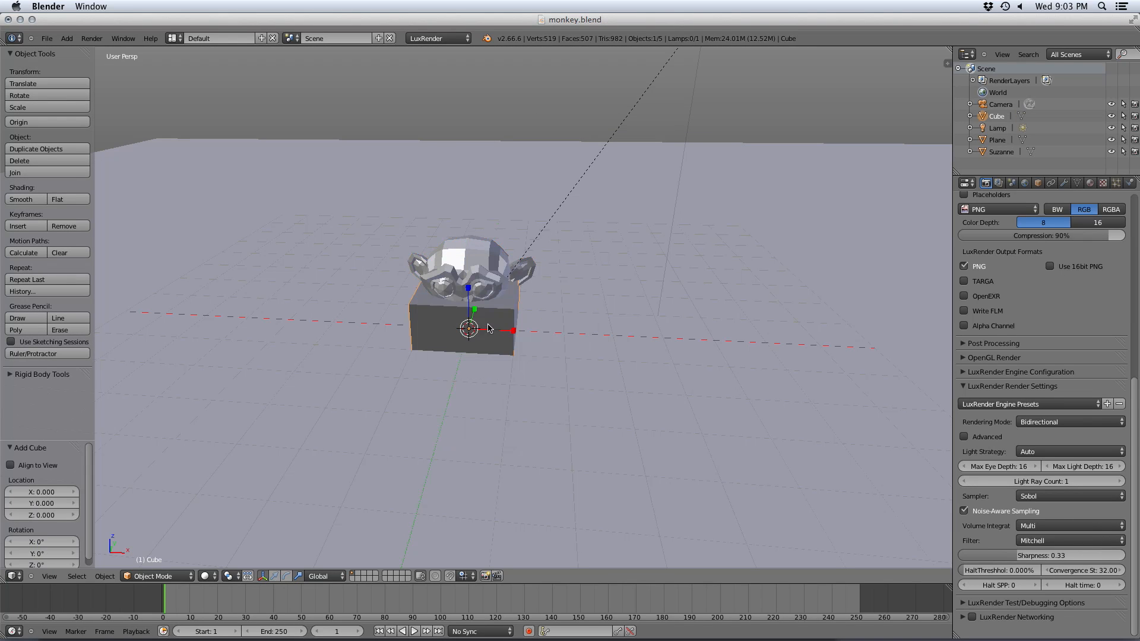
pyautogui.press('g')
pyautogui.press('z')
pyautogui.press('1')
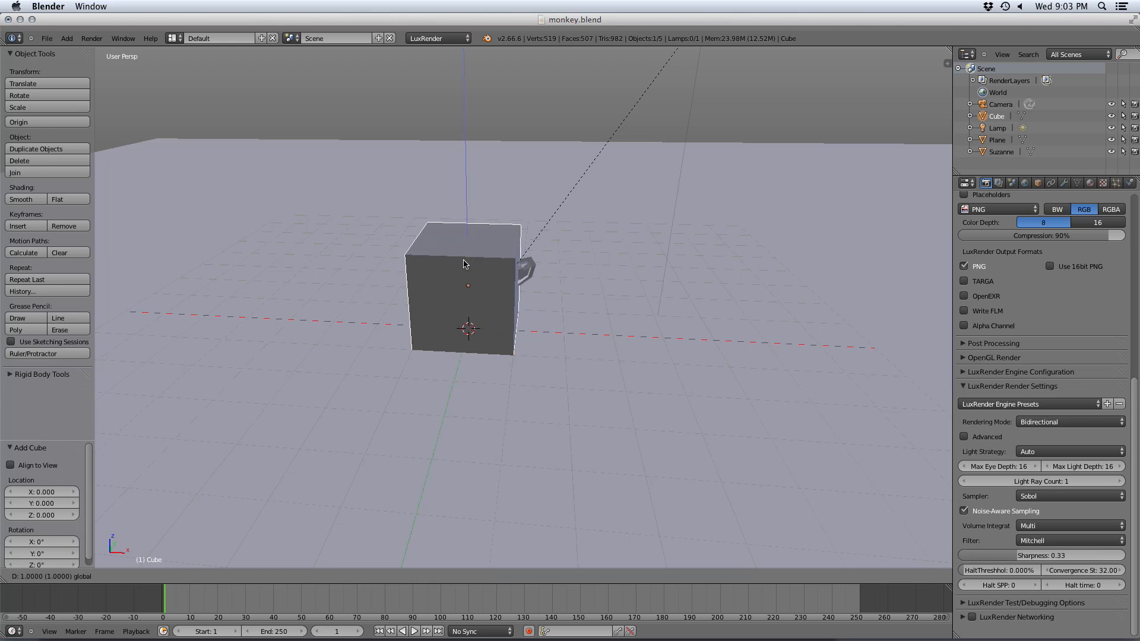
pyautogui.press('Return')
# - Scale the cube's mesh outward around the monkey in X and Y only, keeping its height
pyautogui.press('Tab')
pyautogui.press('s')
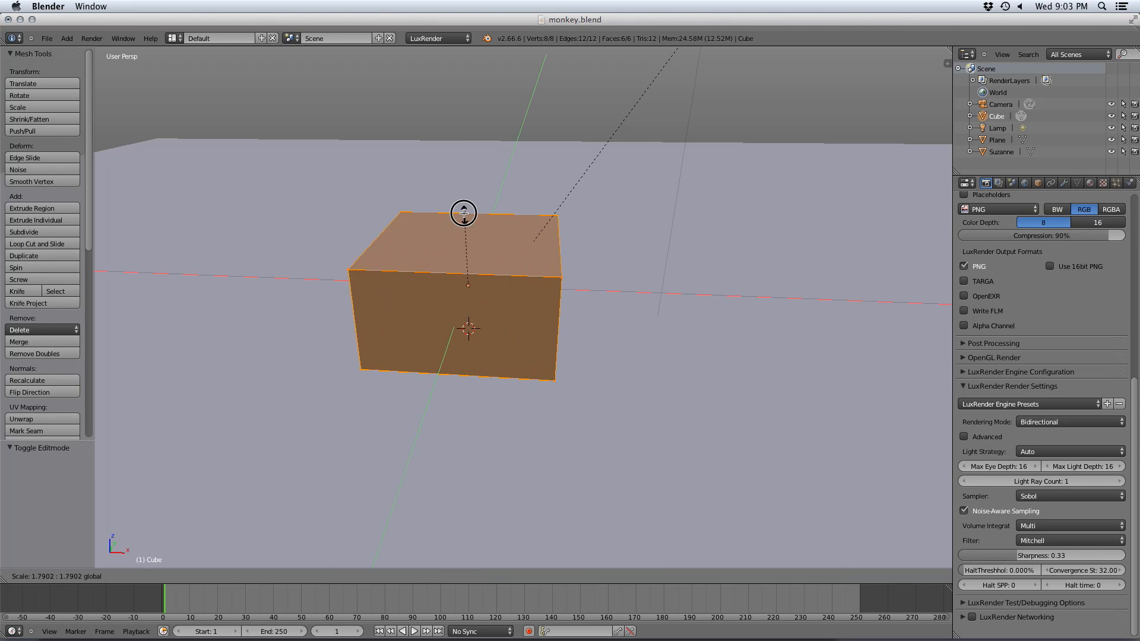
pyautogui.click(536, 247)
# - Inset the cube's top face by about 0.825 and extrude it down about 1.19 units to hollow out a basin
pyautogui.hotkey('ctrl', 'Tab')
pyautogui.click(530, 259)
pyautogui.rightClick(536, 254)
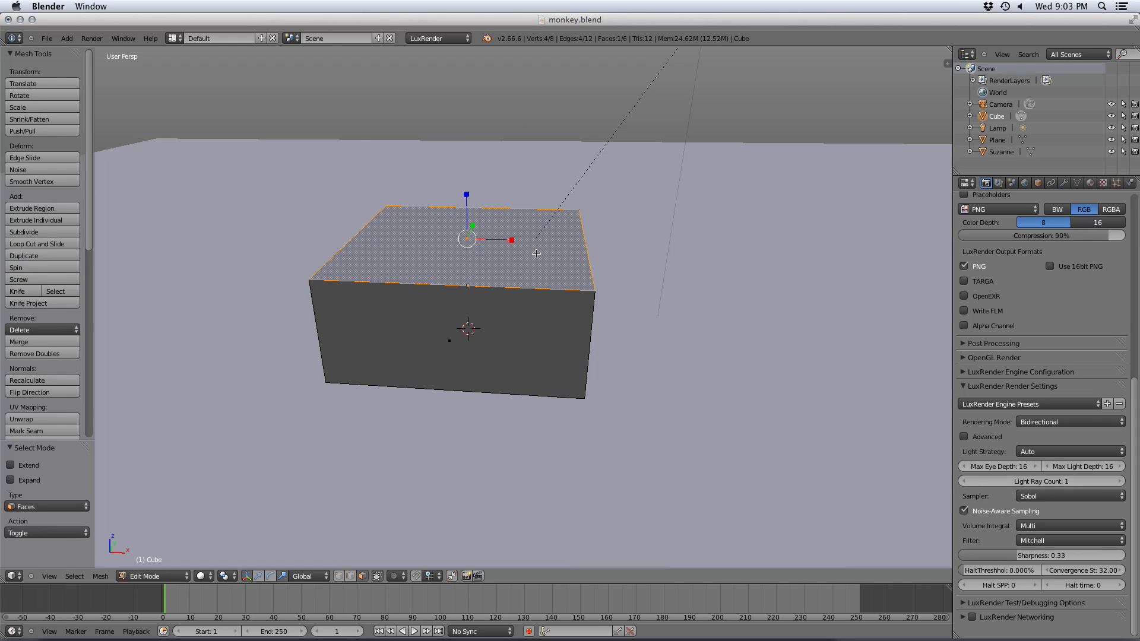
pyautogui.press('i')
pyautogui.click(523, 256)
pyautogui.press('e')
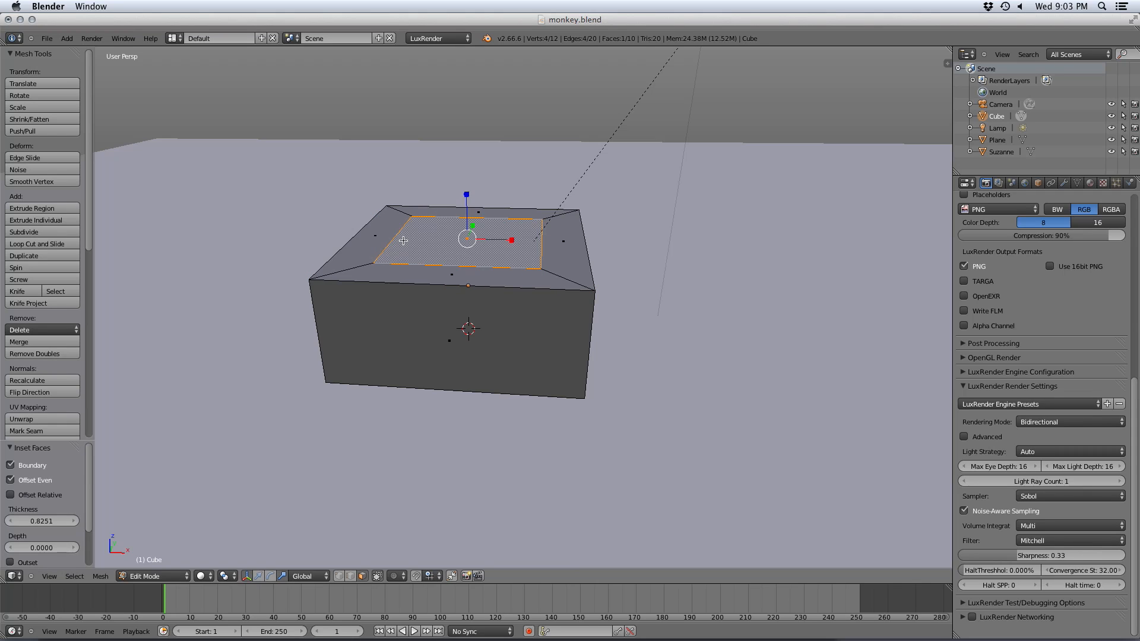
pyautogui.click(471, 287)
# - Scale the whole basin mesh by about 1.52 in X and Y only
pyautogui.moveTo(472, 291); pyautogui.dragTo(510, 319, button='middle')
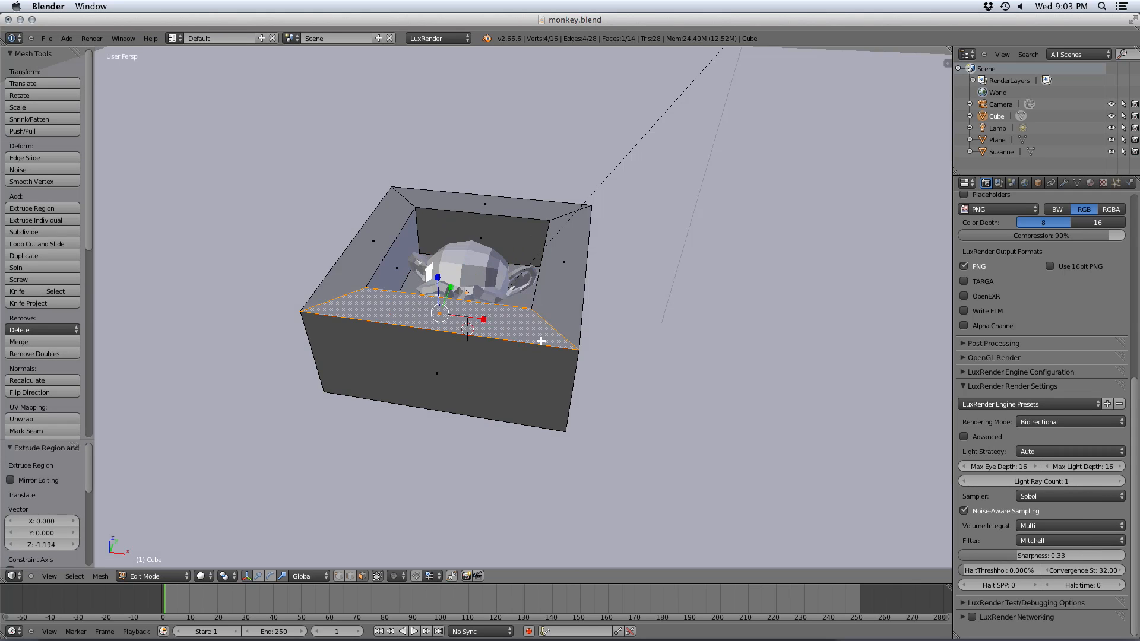
pyautogui.press('a')
pyautogui.press('a')
pyautogui.press('s')
pyautogui.hotkey('shift', 'z')
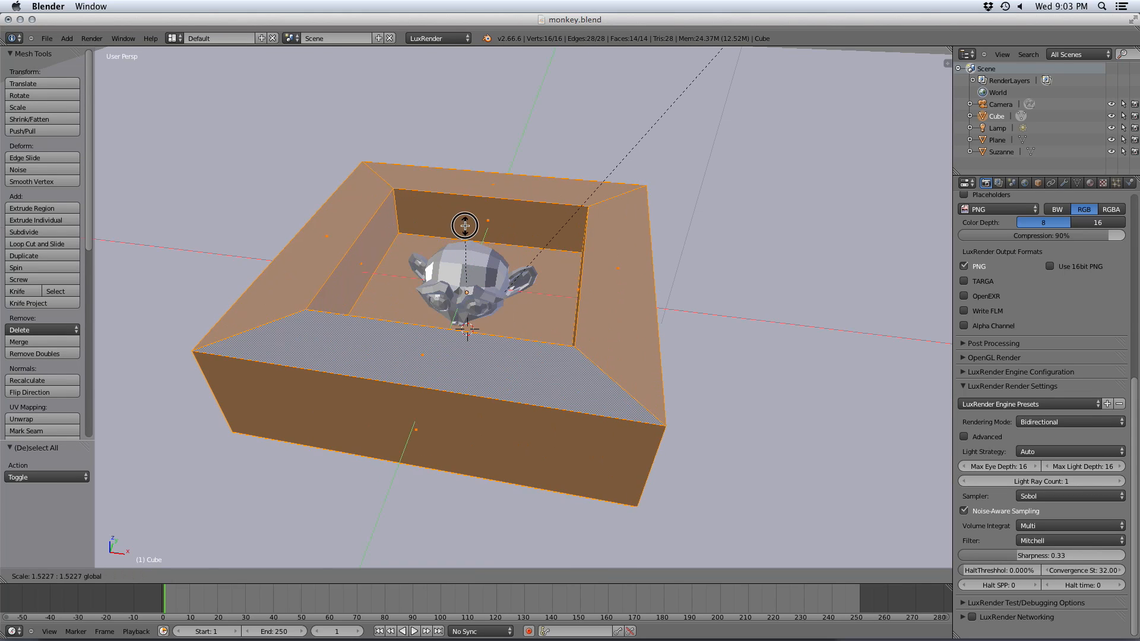
pyautogui.click(469, 239)
# - Lower the basin and the ground plane together by about 0.813 along Z
pyautogui.moveTo(469, 239); pyautogui.dragTo(459, 245, button='middle')
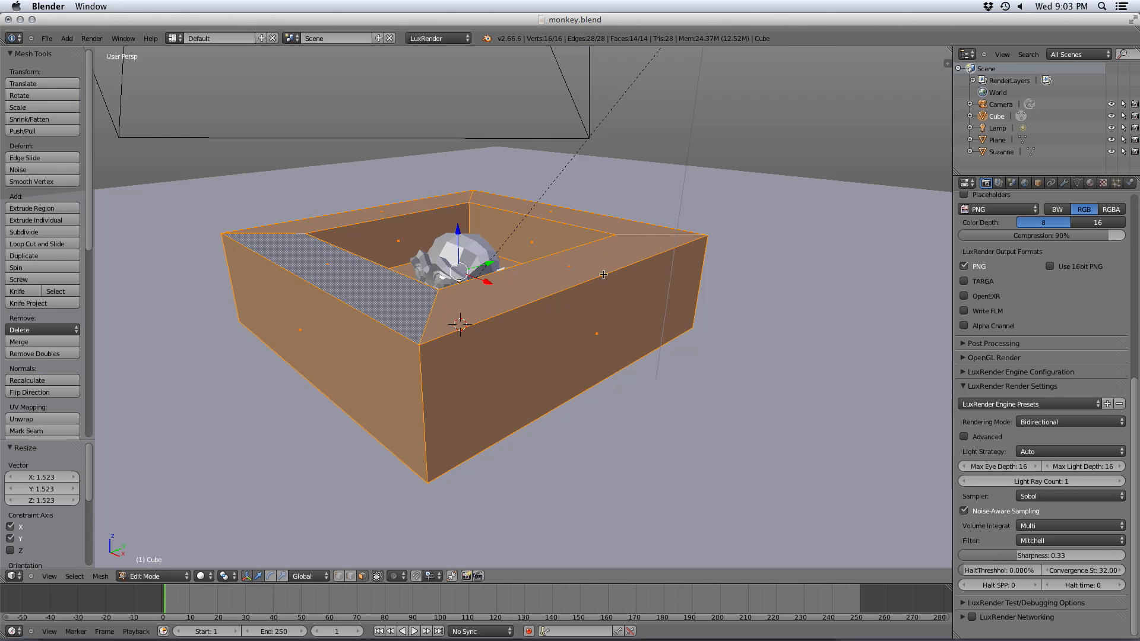
pyautogui.press('Tab')
pyautogui.rightClick(820, 356)
pyautogui.press('g')
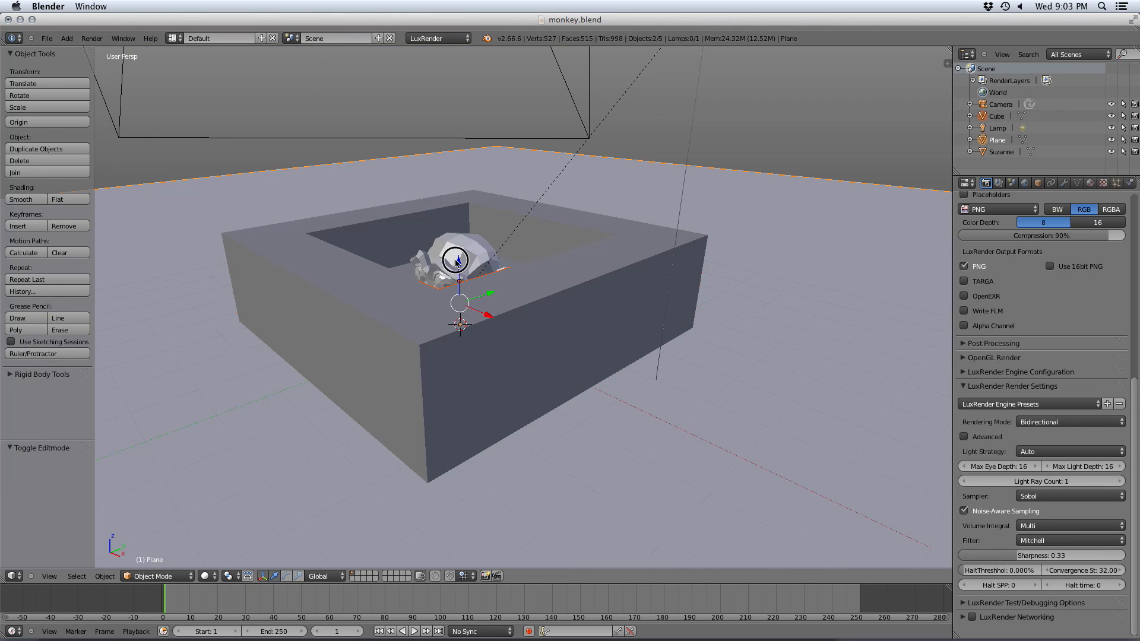
pyautogui.press('z')
pyautogui.click(457, 295)
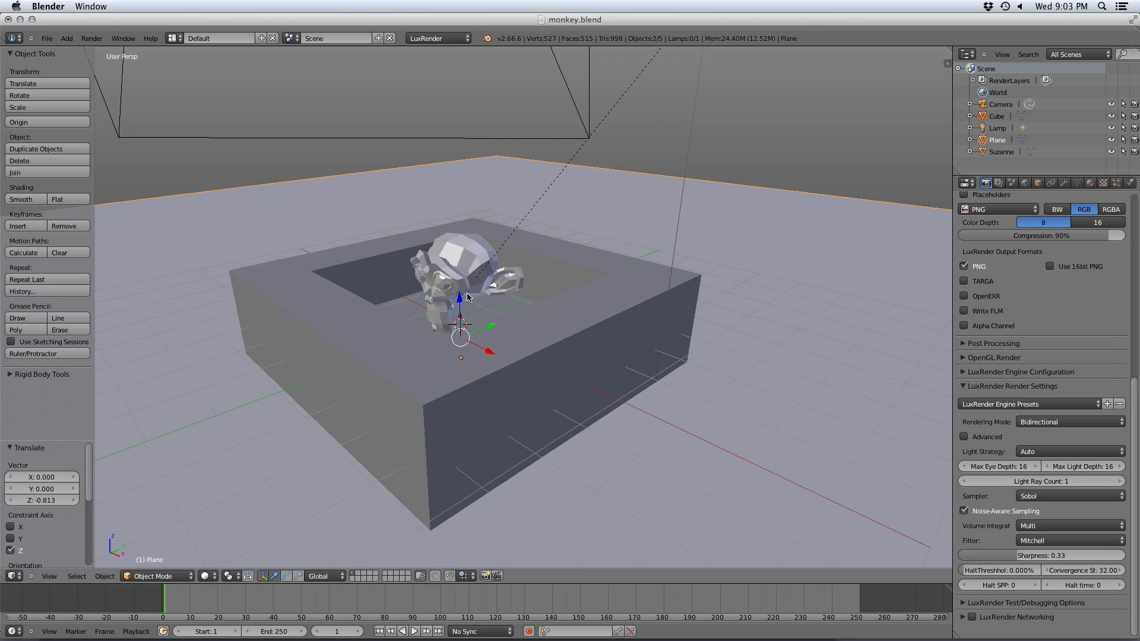
# - Assign the existing ground plane material to the basin cube
pyautogui.moveTo(457, 295)
pyautogui.mouseDown(button='middle')
pyautogui.moveTo(460, 318)
pyautogui.moveTo(458, 305)
pyautogui.mouseUp(button='middle')
pyautogui.rightClick(644, 317)
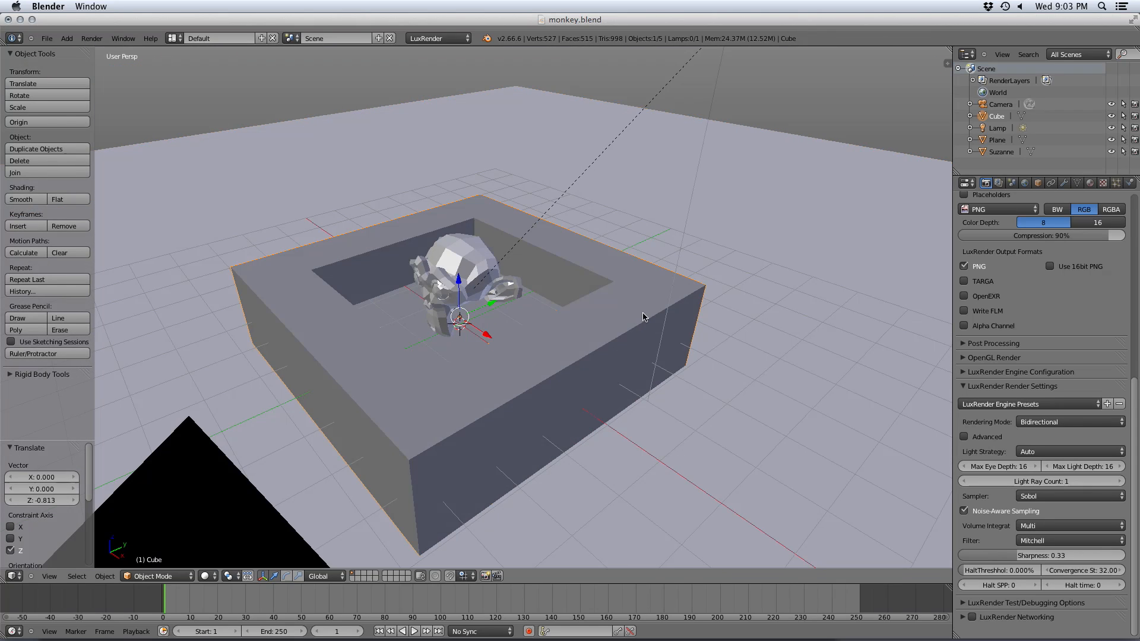
pyautogui.click(1090, 182)
pyautogui.click(966, 262)
pyautogui.click(1000, 283)
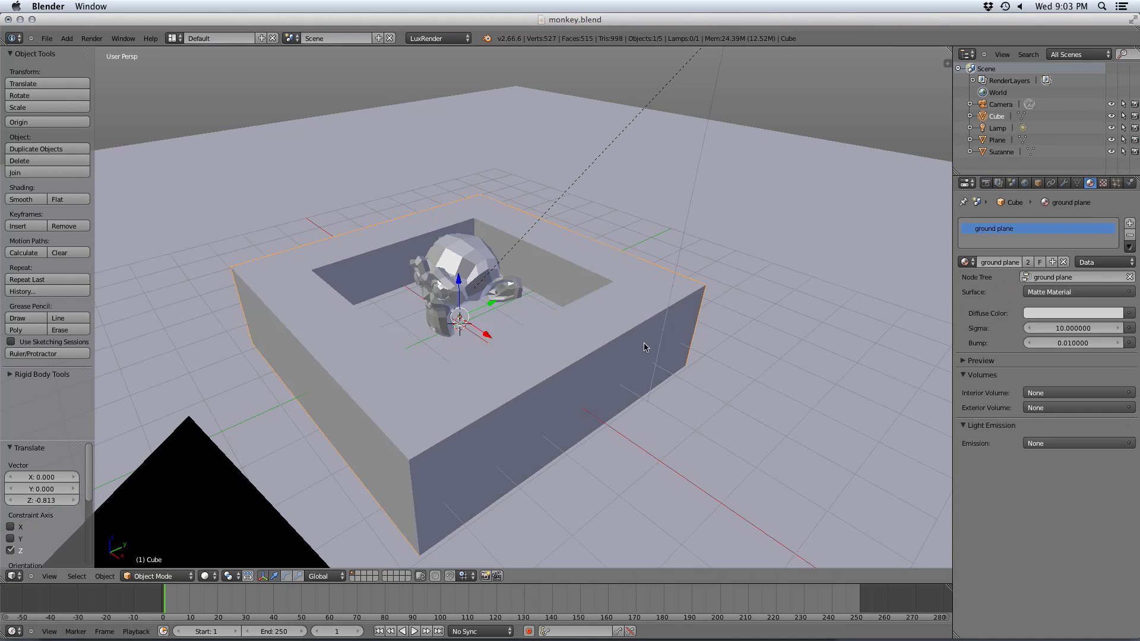
pyautogui.rightClick(459, 256)
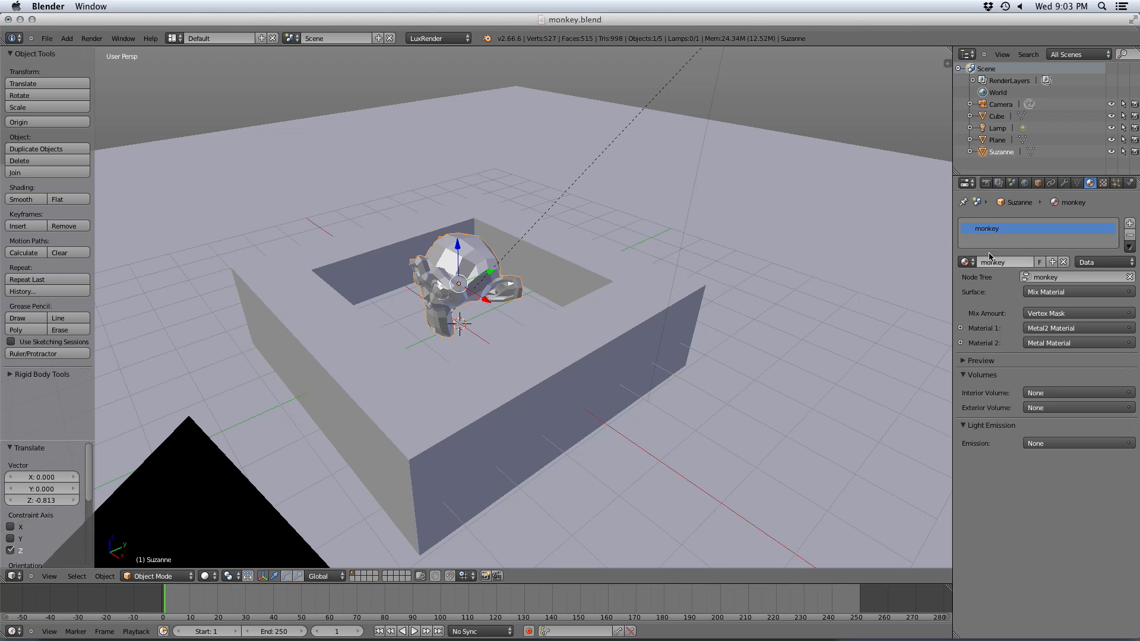
pyautogui.click(986, 182)
# - Scale the basin's four inner wall faces outward by about 1.28 in X and Y to thin the rim, and save the file
pyautogui.moveTo(409, 339); pyautogui.dragTo(600, 326, button='middle')
pyautogui.rightClick(652, 322)
pyautogui.press('Tab')
pyautogui.hotkey('ctrl', 'Tab')
pyautogui.click(611, 298)
pyautogui.keyDown('alt'); pyautogui.rightClick(603, 295); pyautogui.keyUp('alt')
pyautogui.rightClick(580, 259)
pyautogui.keyDown('shift'); pyautogui.rightClick(601, 285); pyautogui.keyUp('shift')
pyautogui.keyDown('shift'); pyautogui.rightClick(386, 285); pyautogui.keyUp('shift')
pyautogui.moveTo(386, 285); pyautogui.dragTo(365, 306, button='middle')
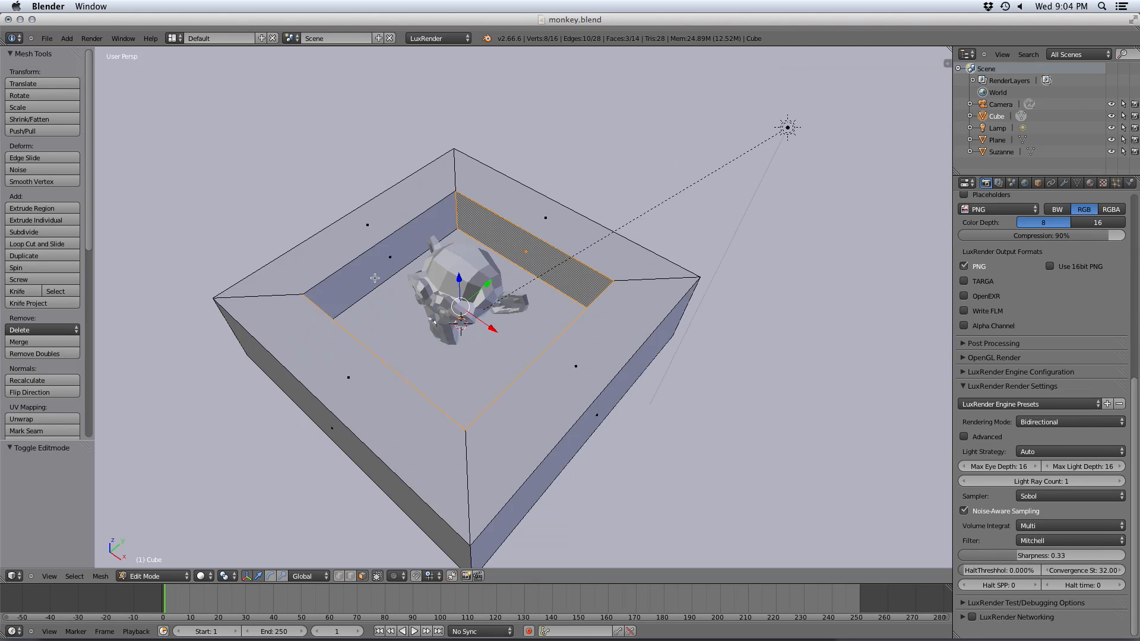
pyautogui.keyDown('shift'); pyautogui.rightClick(375, 278); pyautogui.keyUp('shift')
pyautogui.press('e')
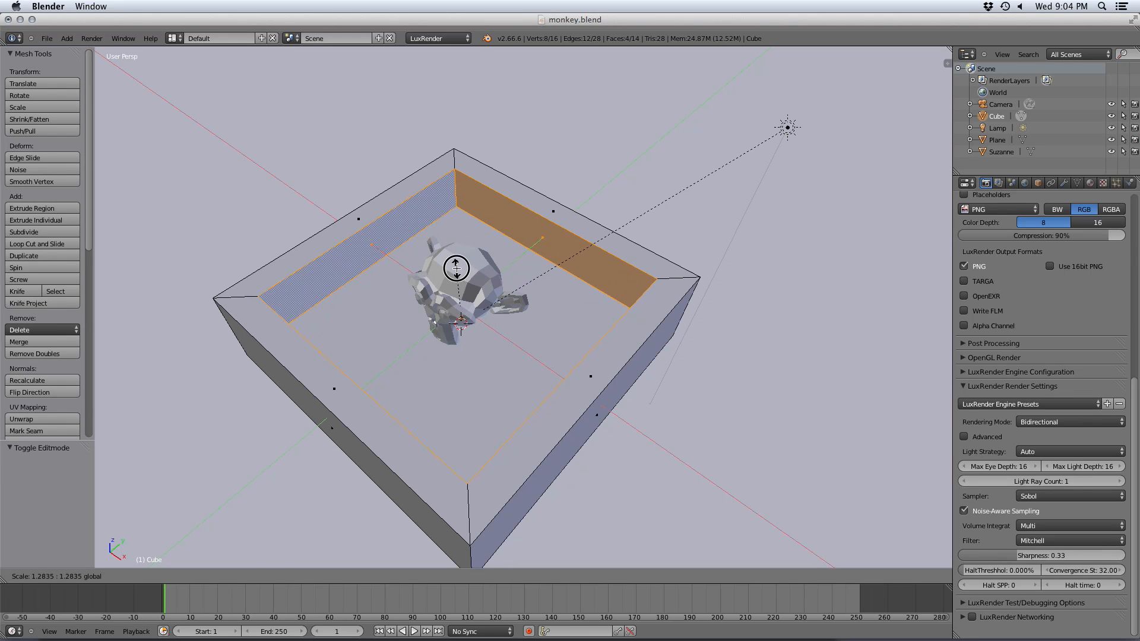
pyautogui.click(458, 267)
pyautogui.press('Tab')
pyautogui.hotkey('ctrl', 's')
pyautogui.click(504, 304)
# - Add a Bevel modifier to the basin with 3 segments and a width of 0.01
pyautogui.click(1065, 182)
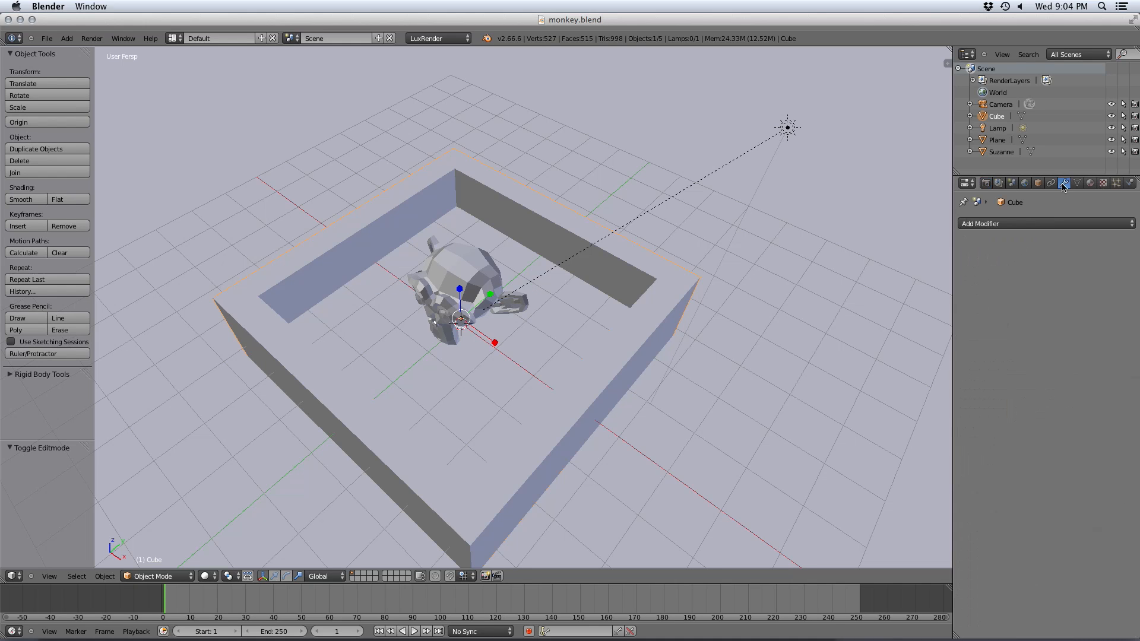
pyautogui.click(1030, 223)
pyautogui.click(893, 262)
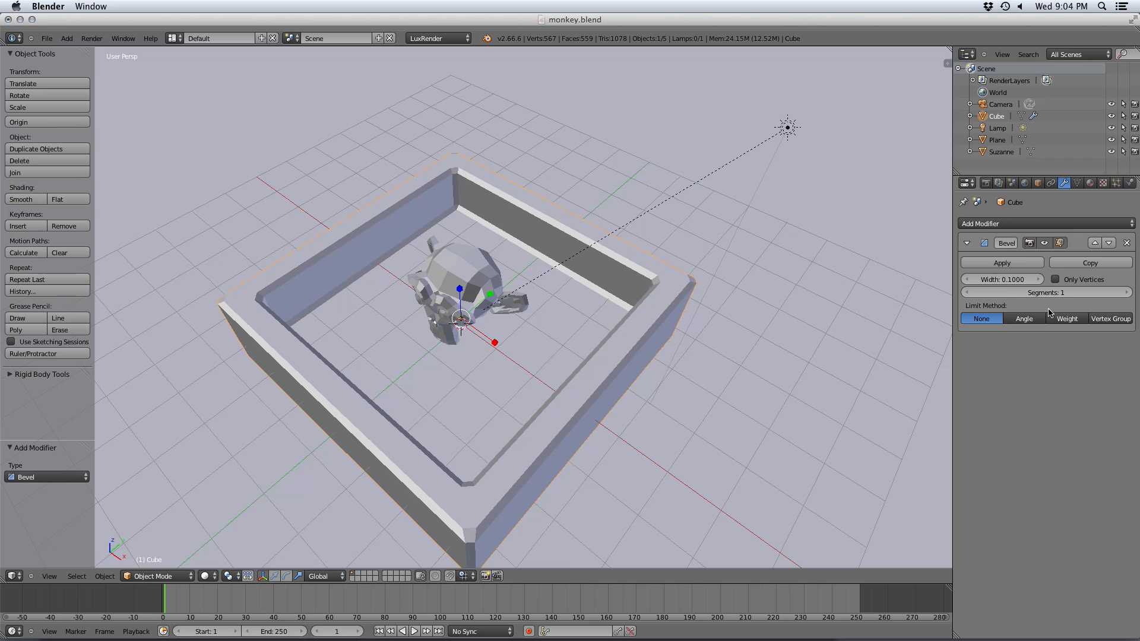
pyautogui.click(1058, 294)
pyautogui.write('2')
pyautogui.press('Return')
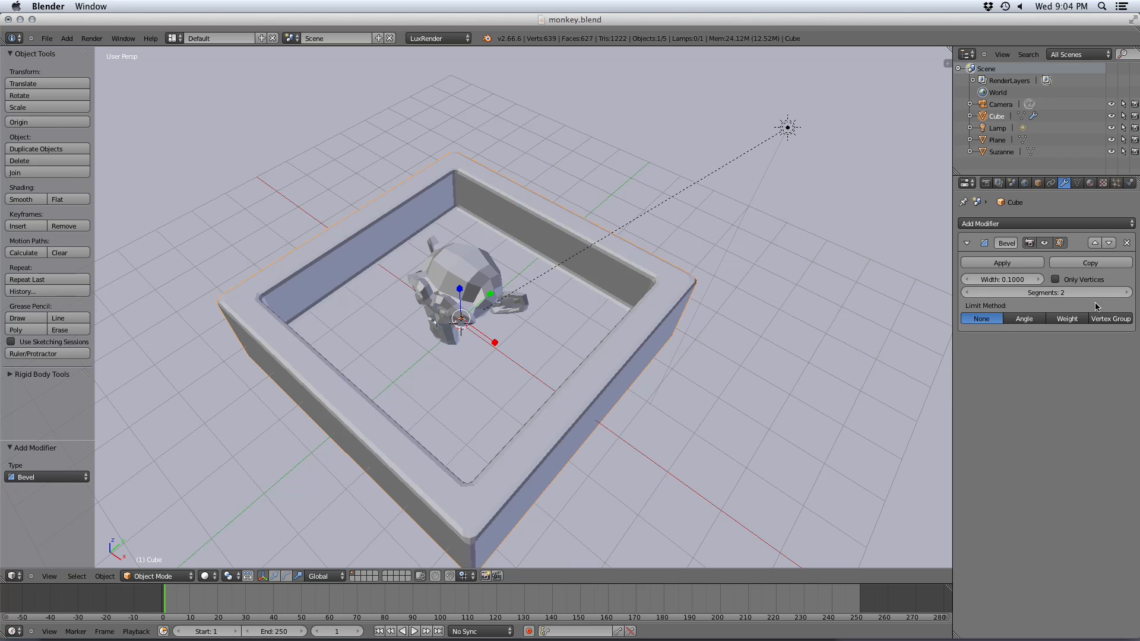
pyautogui.click(1123, 294)
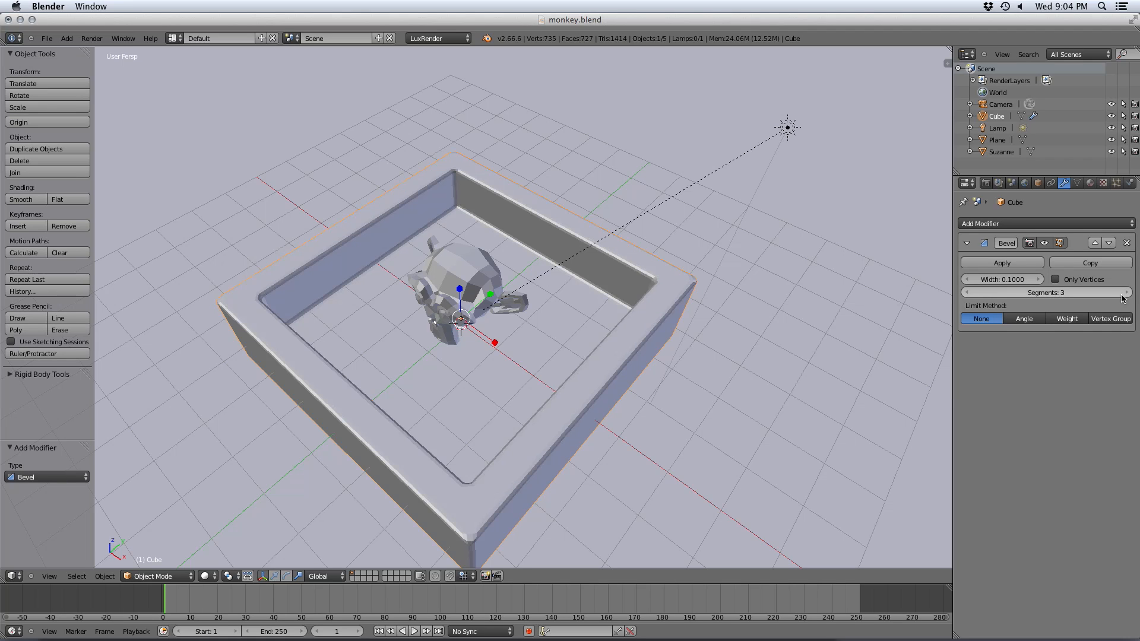
pyautogui.click(1005, 280)
pyautogui.write('.01')
pyautogui.press('Return')
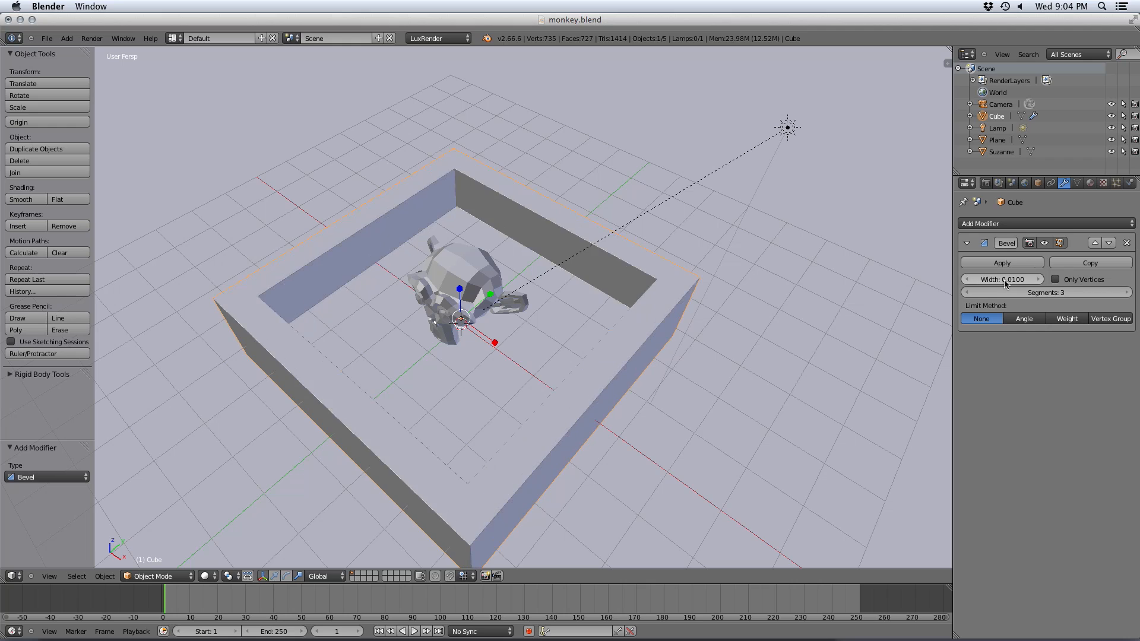
# - Look through the scene camera and add a plane mesh inside the basin
pyautogui.moveTo(544, 345); pyautogui.dragTo(554, 295, button='middle')
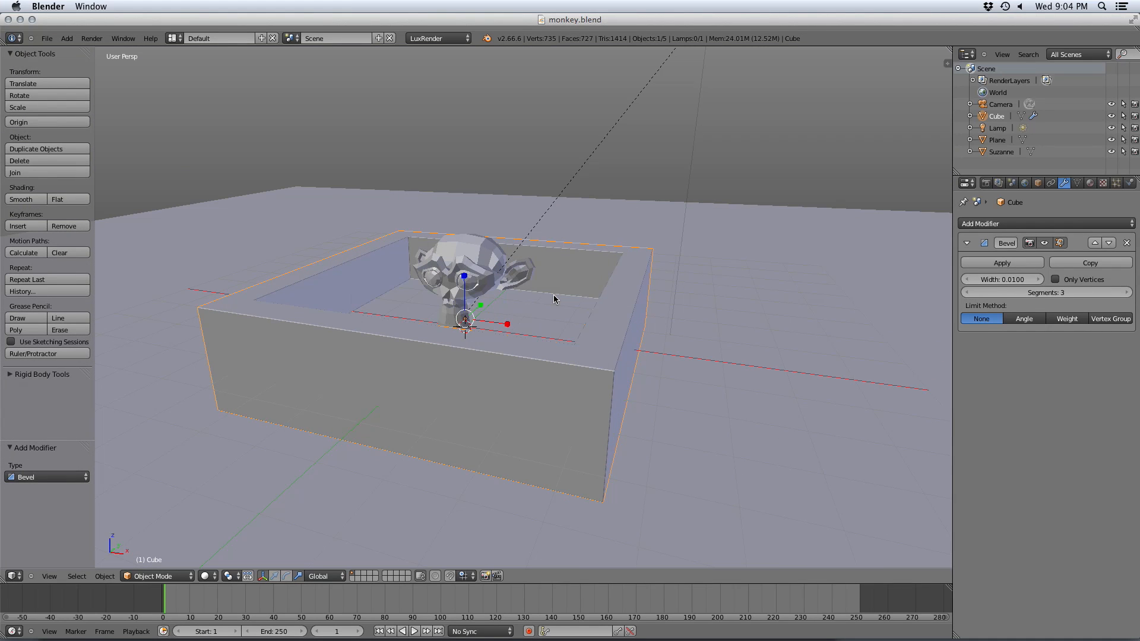
pyautogui.press('KP_0')
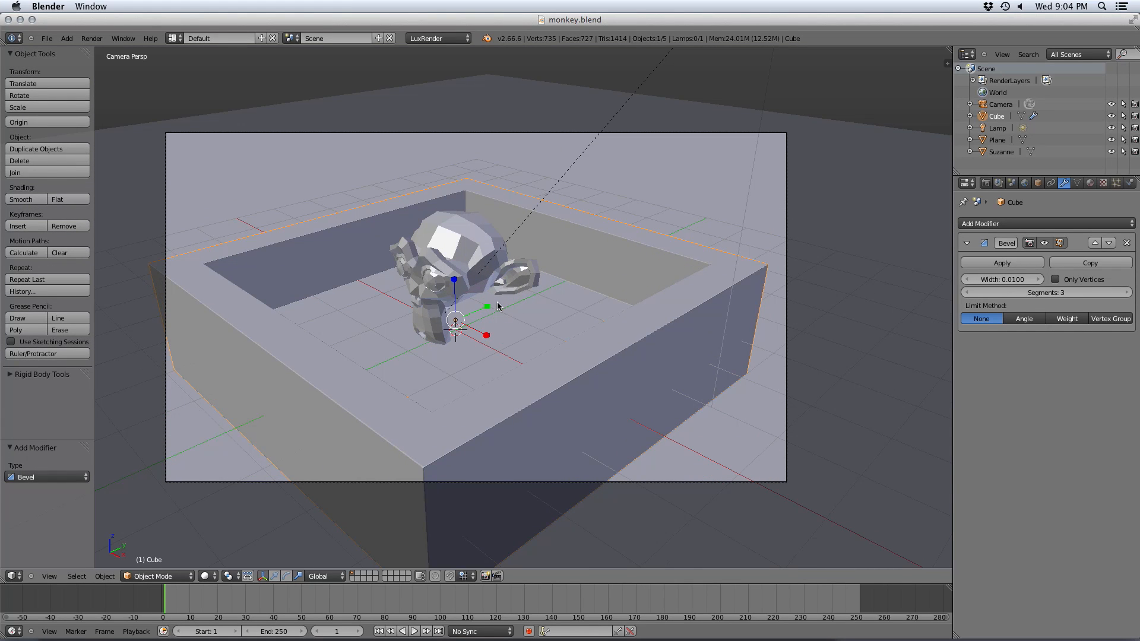
pyautogui.hotkey('shift', 'a')
pyautogui.moveTo(498, 305)
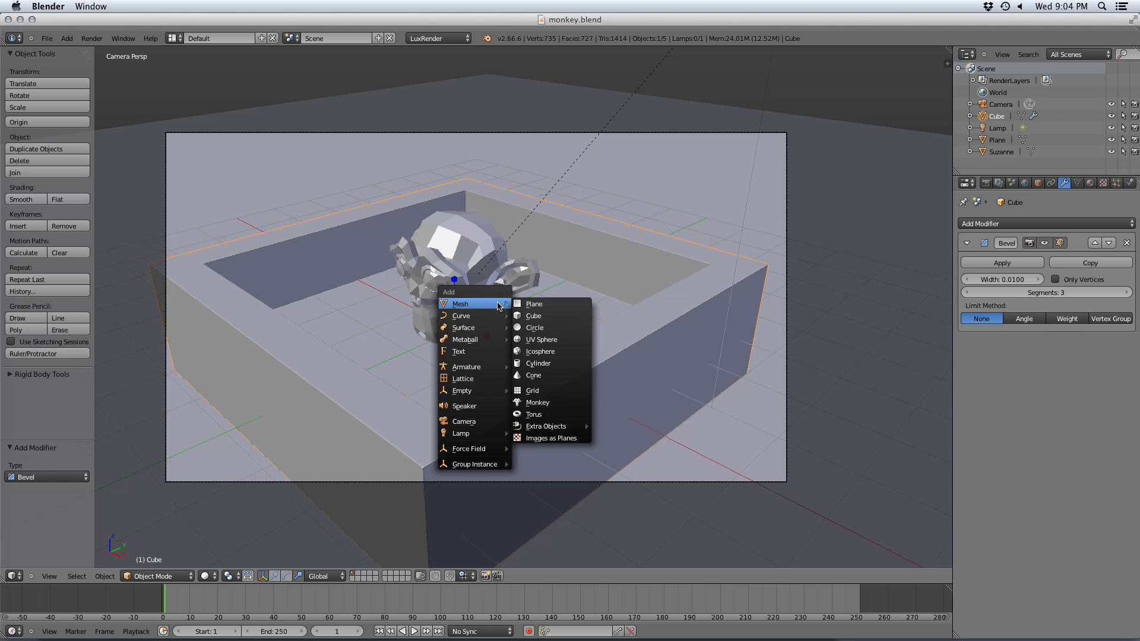
pyautogui.click(533, 305)
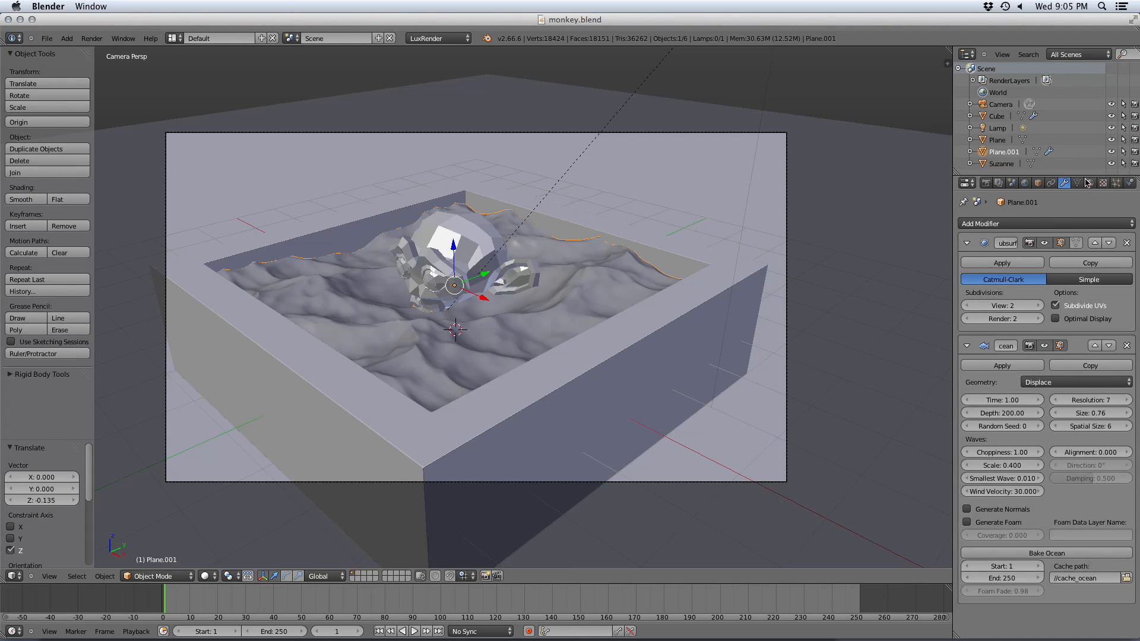
# - Create a new material named ocean for the wavy ocean plane
pyautogui.click(1089, 183)
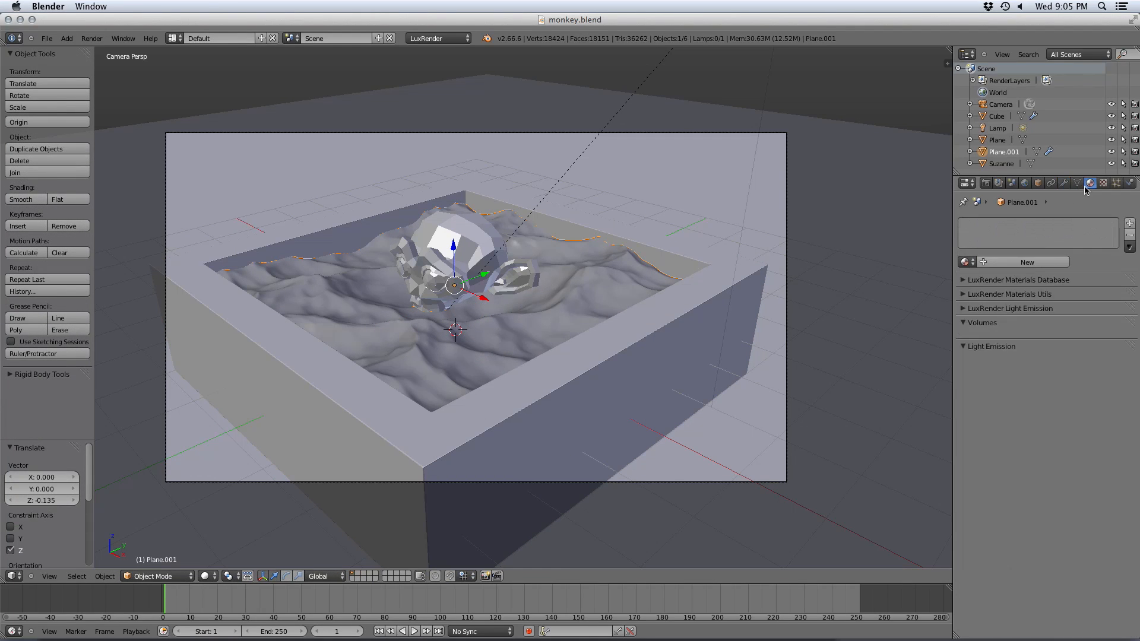
pyautogui.click(1010, 260)
pyautogui.write('ocean')
pyautogui.press('Return')
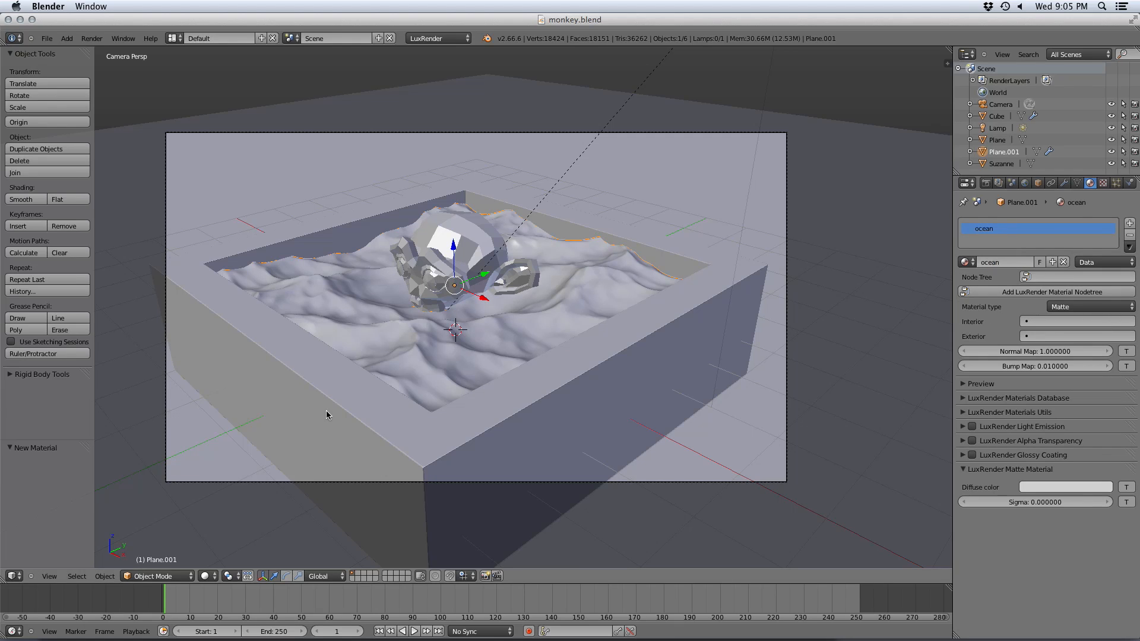
# - Replace the 3D view with the node editor, add a LuxRender material nodetree to the ocean material, and save the file
pyautogui.click(13, 576)
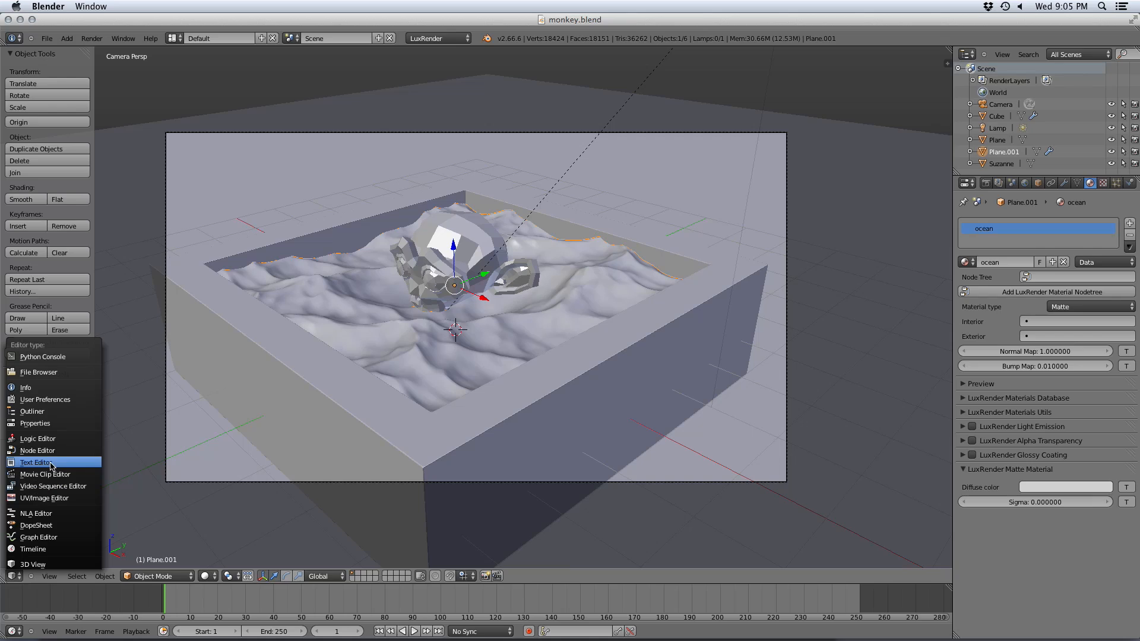
pyautogui.click(45, 451)
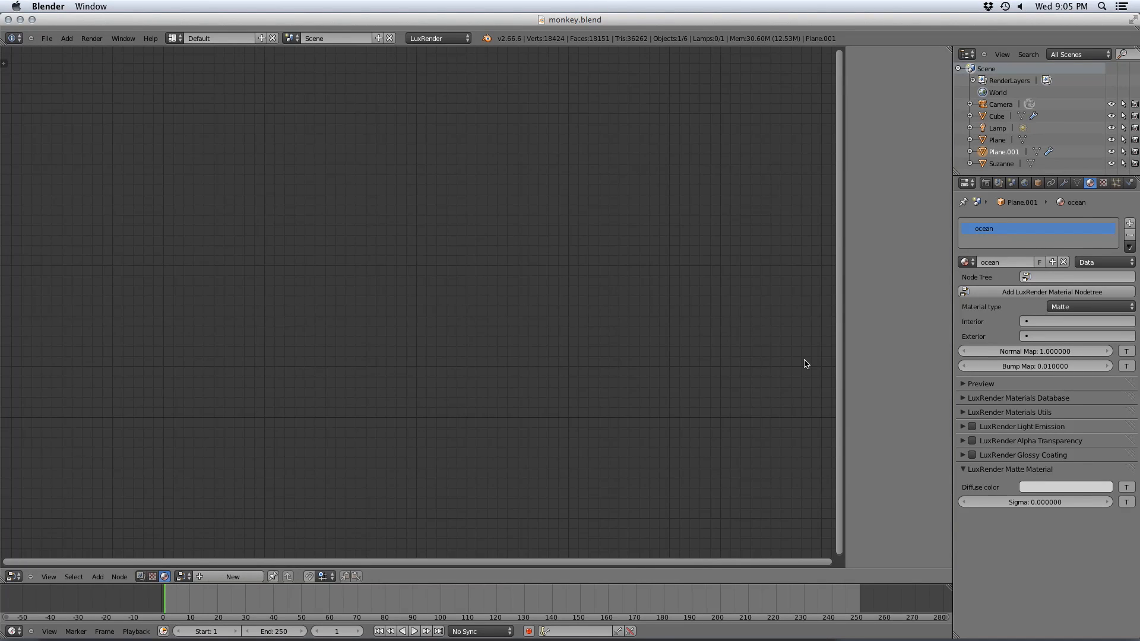
pyautogui.click(1052, 292)
pyautogui.hotkey('ctrl', 's')
pyautogui.click(517, 350)
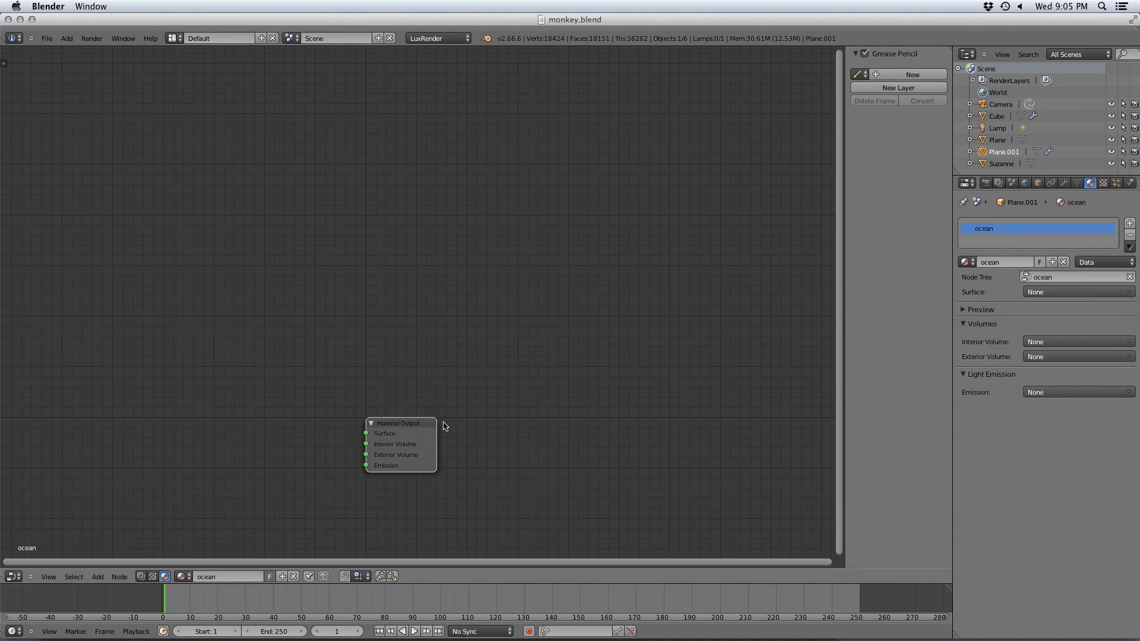
# - Add a Glass2 Material node and connect it to the Surface input of the Material Output
pyautogui.hotkey('shift', 'a')
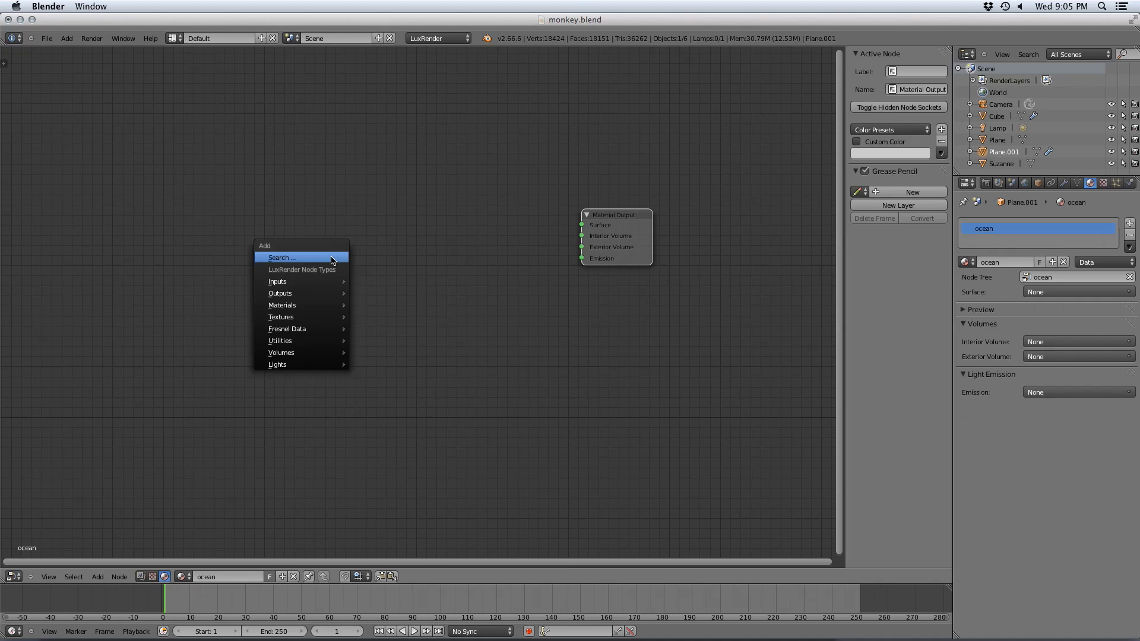
pyautogui.moveTo(303, 307)
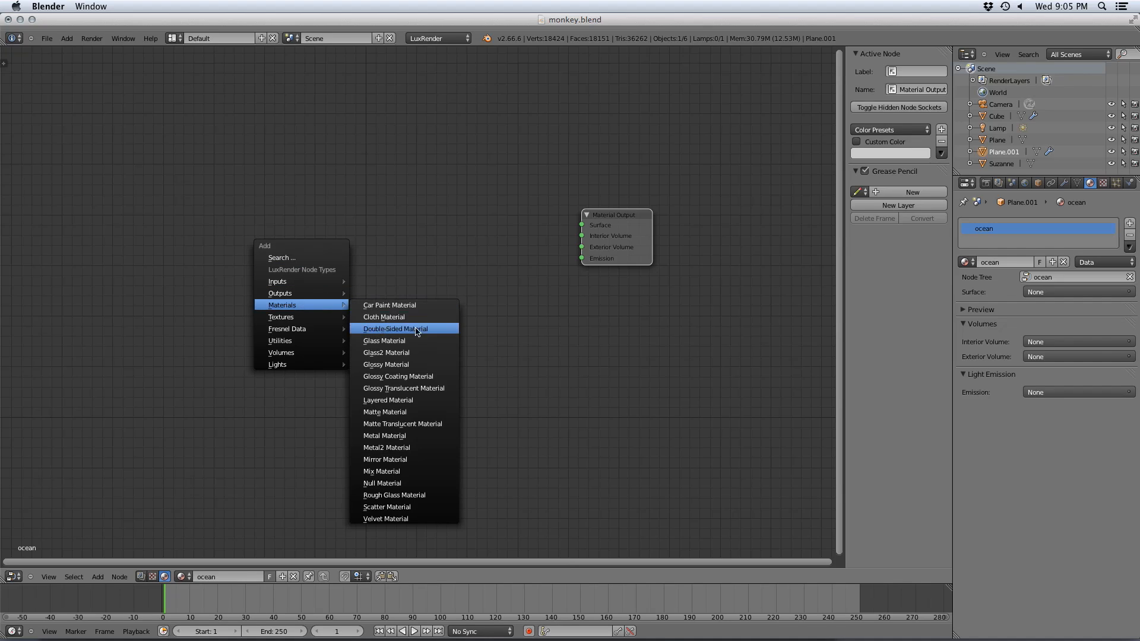
pyautogui.click(413, 353)
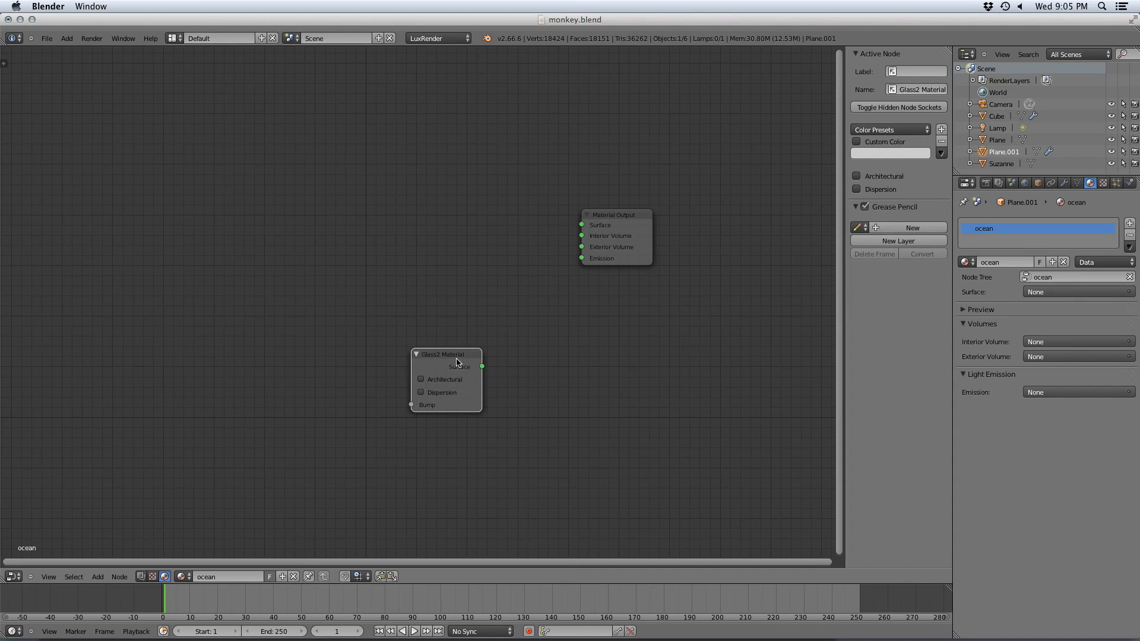
pyautogui.press('g')
pyautogui.click(428, 148)
pyautogui.moveTo(415, 146); pyautogui.dragTo(581, 225)
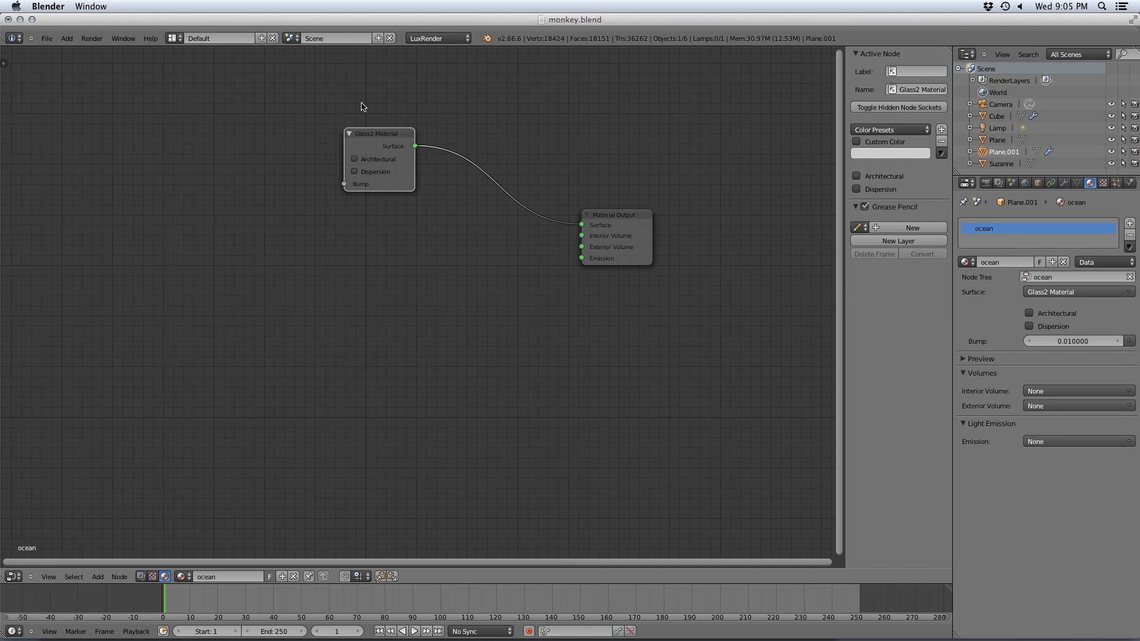
pyautogui.moveTo(376, 133); pyautogui.dragTo(466, 163)
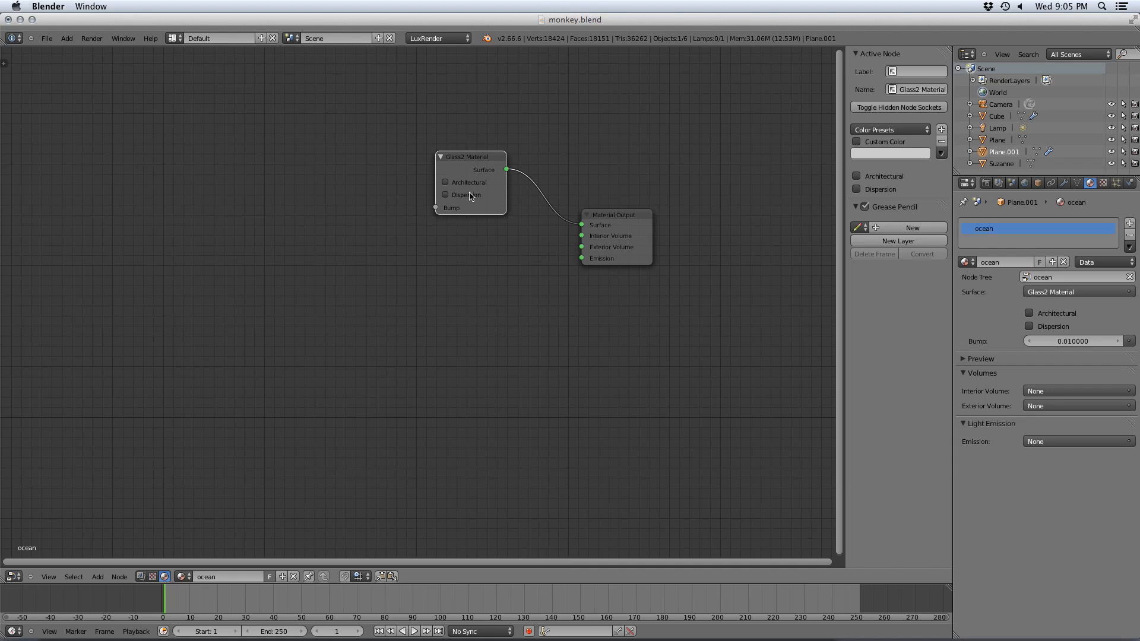
pyautogui.moveTo(481, 159); pyautogui.dragTo(435, 131)
# - Add a Clear Volume node and connect it to the Interior Volume input of the Material Output
pyautogui.hotkey('shift', 'a')
pyautogui.moveTo(427, 229)
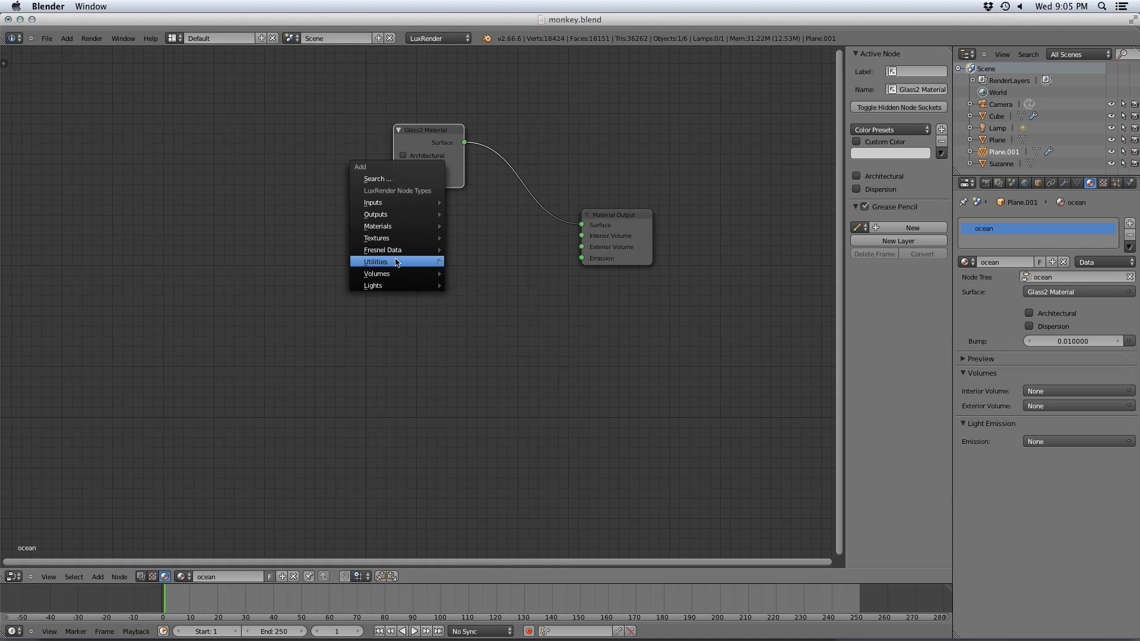
pyautogui.moveTo(396, 274)
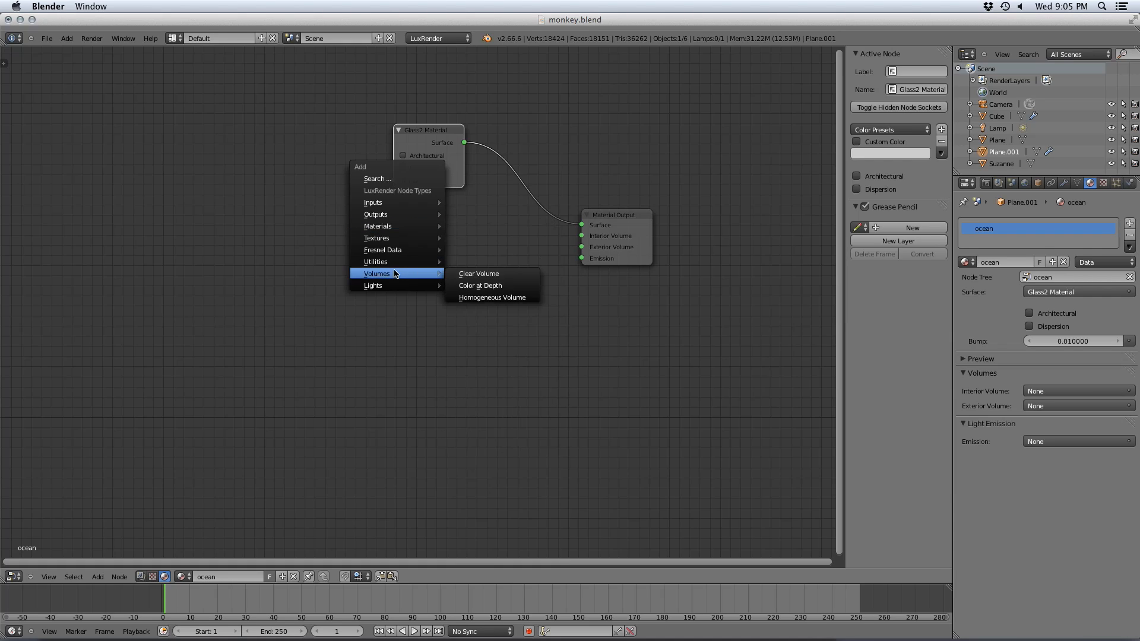
pyautogui.click(499, 276)
pyautogui.moveTo(542, 287); pyautogui.dragTo(582, 236)
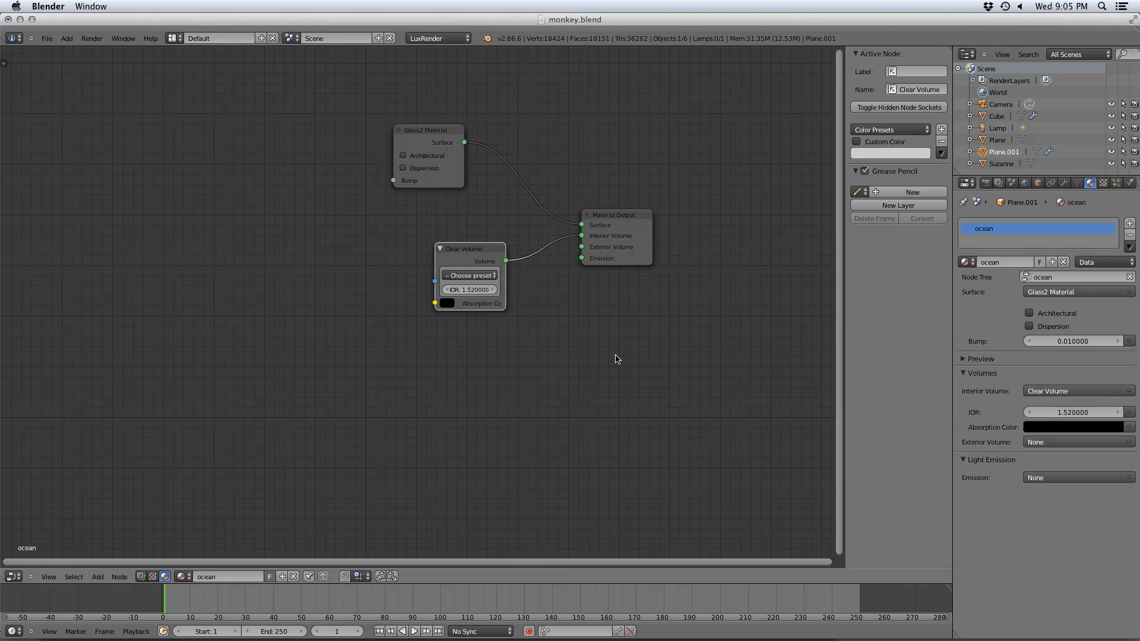
# - Expand the ocean material's preview and save the file
pyautogui.click(977, 358)
pyautogui.hotkey('ctrl', 's')
pyautogui.click(657, 402)
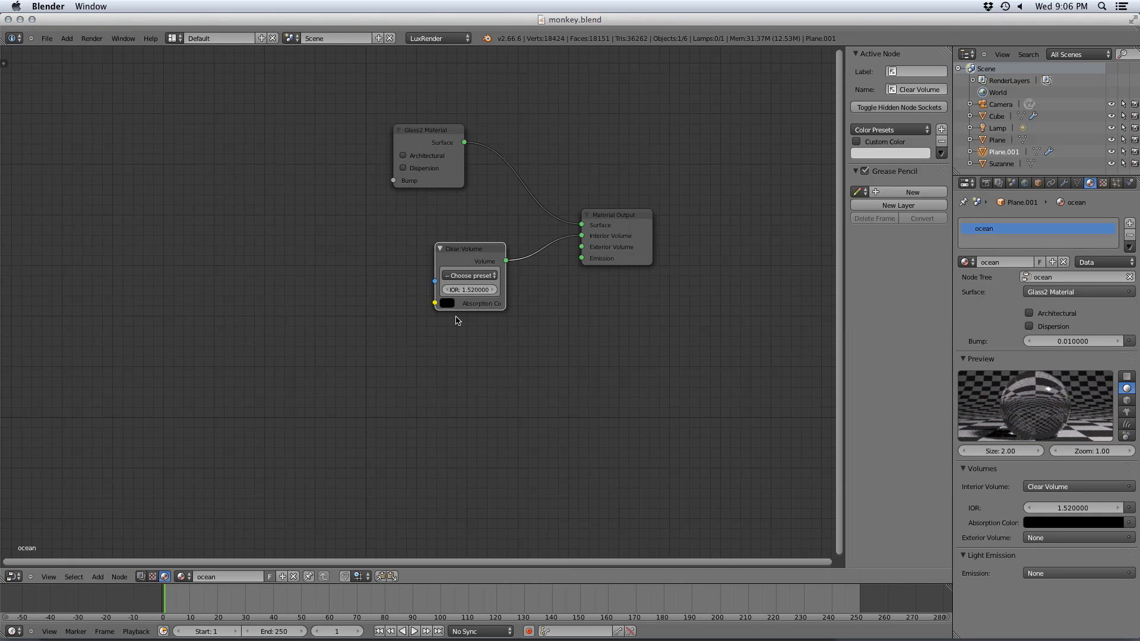
# - Set the Clear Volume node's IOR to 1.333
pyautogui.click(468, 291)
pyautogui.write('1.333')
pyautogui.press('Return')
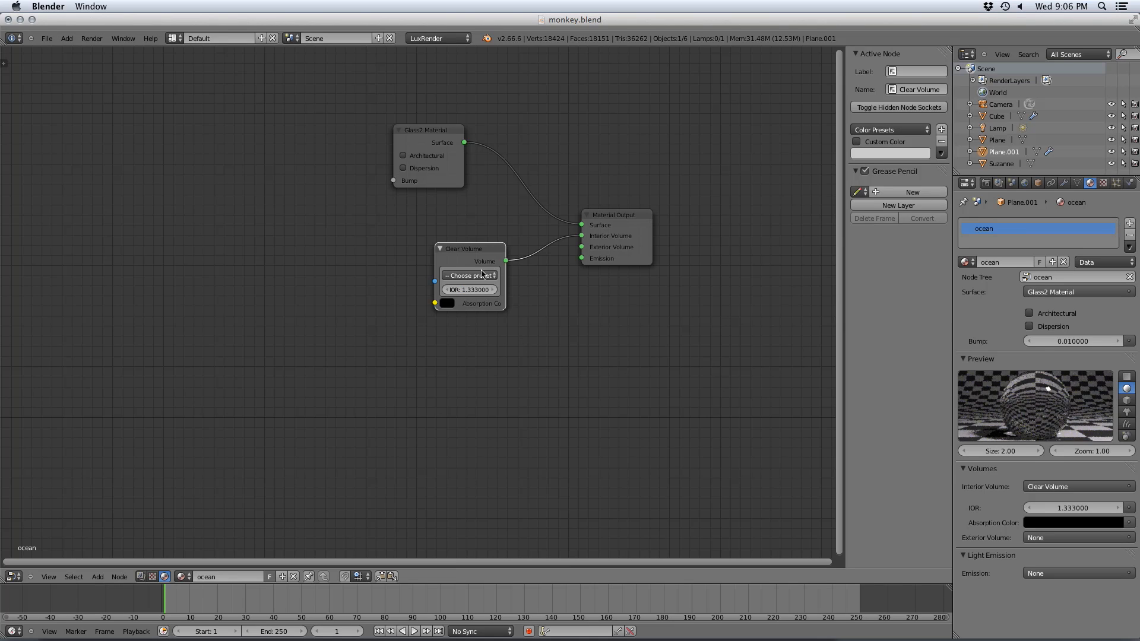
# - Apply the Water (20 C) liquid preset to the Clear Volume node and save the file
pyautogui.click(475, 276)
pyautogui.moveTo(474, 287)
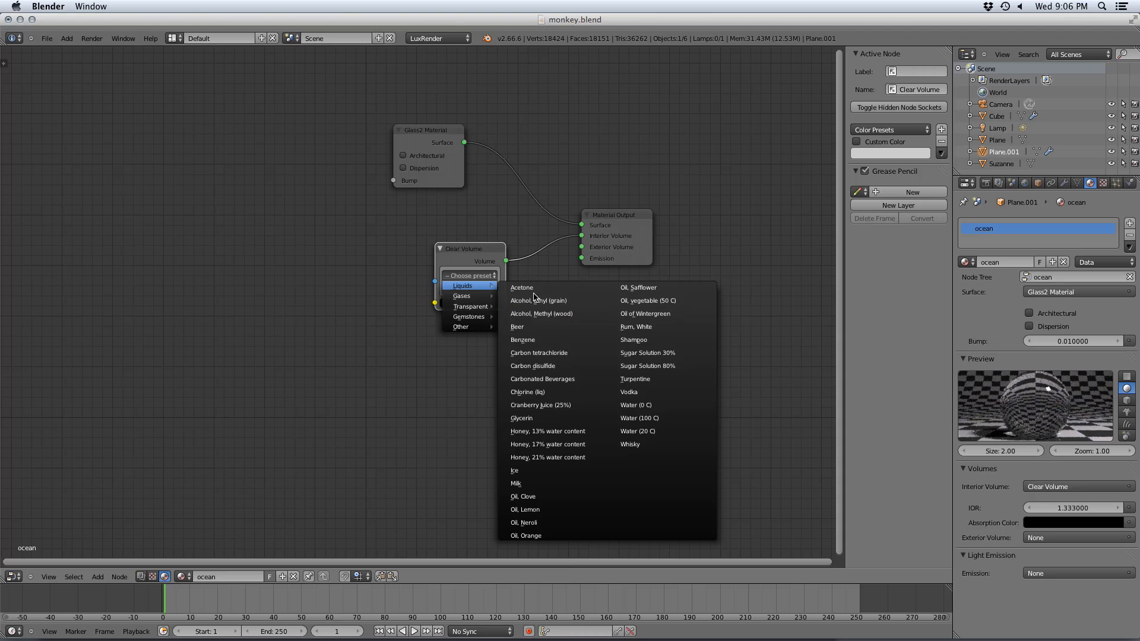
pyautogui.click(657, 432)
pyautogui.hotkey('ctrl', 's')
pyautogui.click(508, 369)
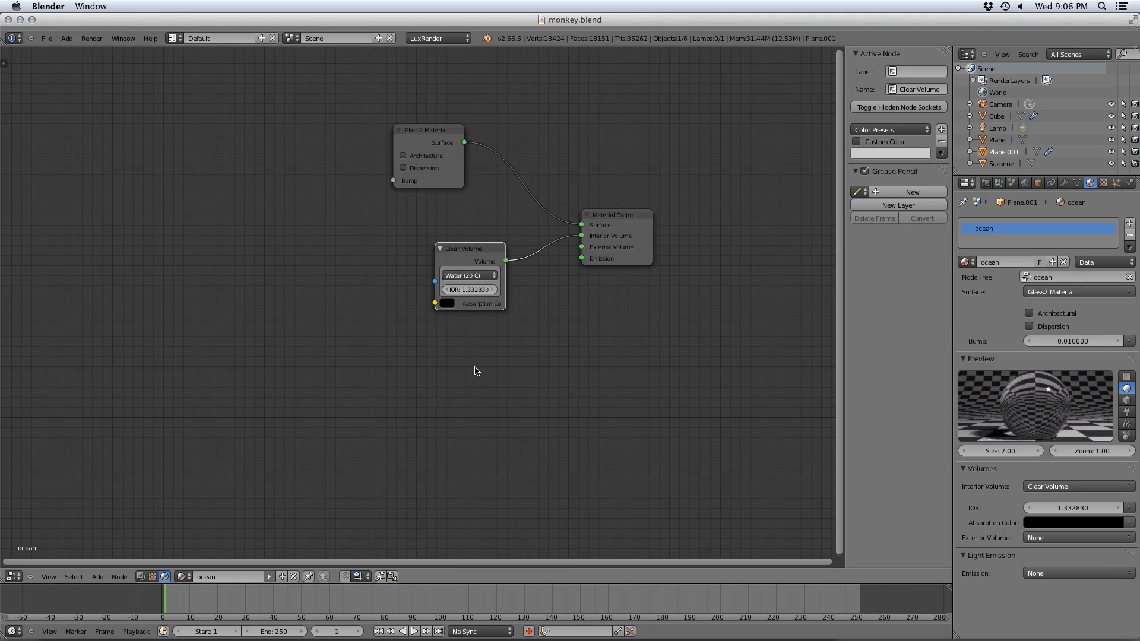
# - Change the sampler in the LuxRender render settings to Metropolis
pyautogui.click(985, 183)
pyautogui.click(1048, 496)
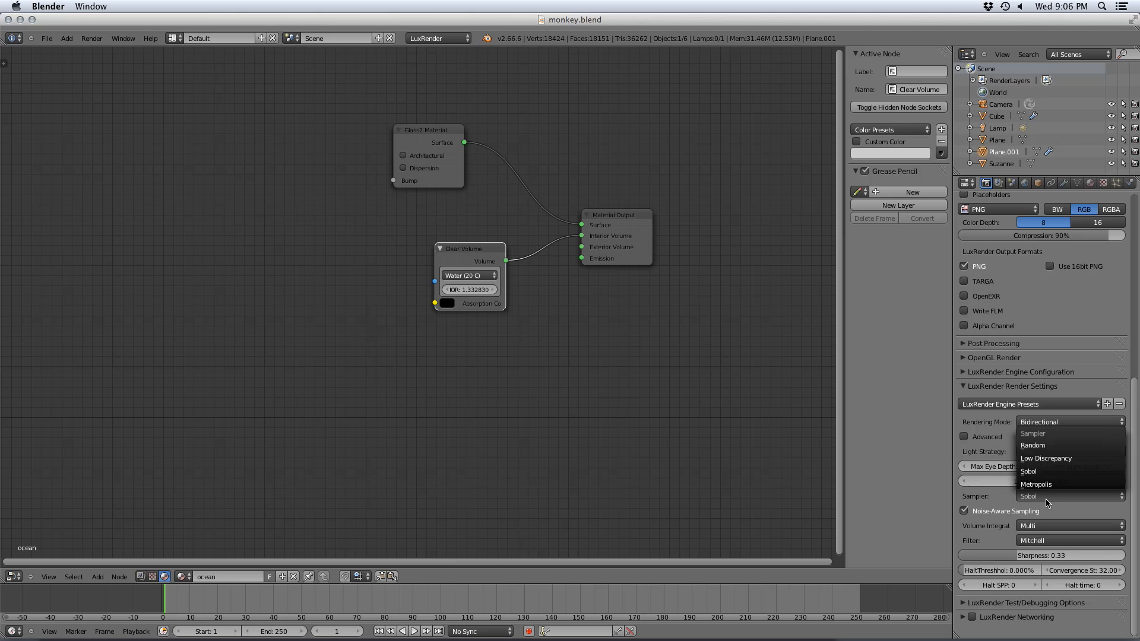
pyautogui.click(1051, 486)
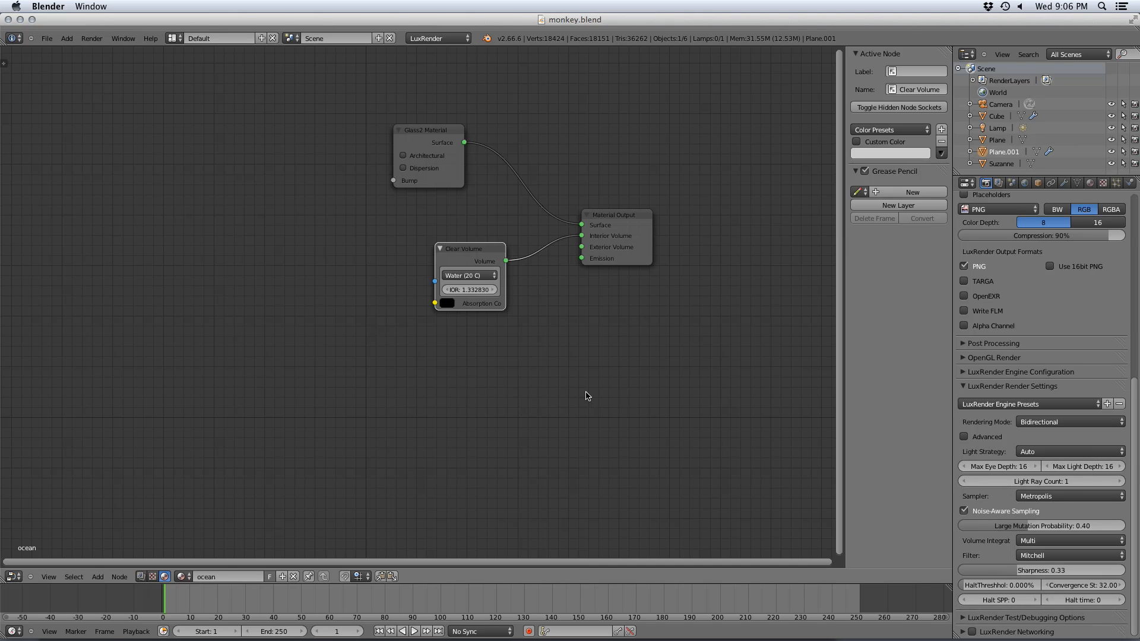
# - Render the water scene in LuxRender, refresh the displayed image, and quit the renderer
pyautogui.press('F12')
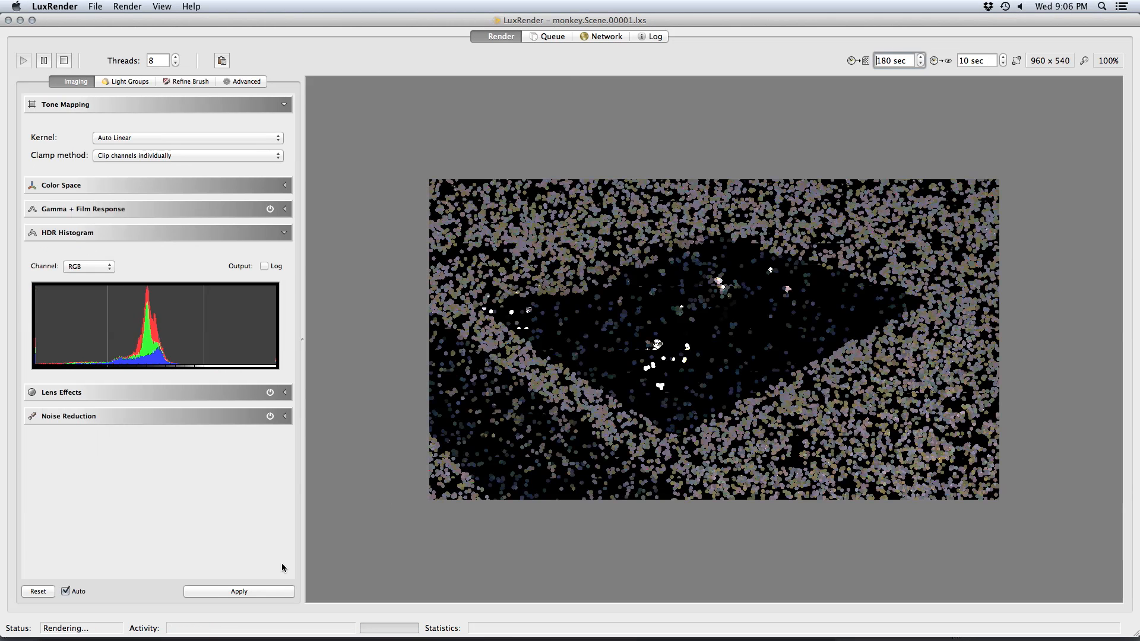
pyautogui.click(249, 591)
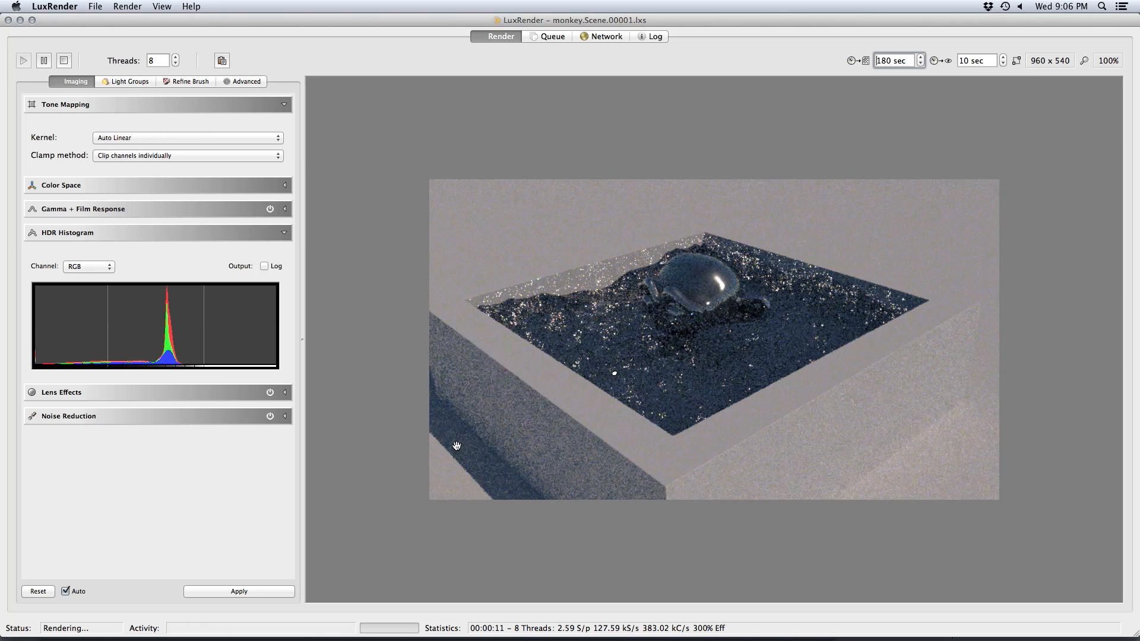
pyautogui.click(227, 596)
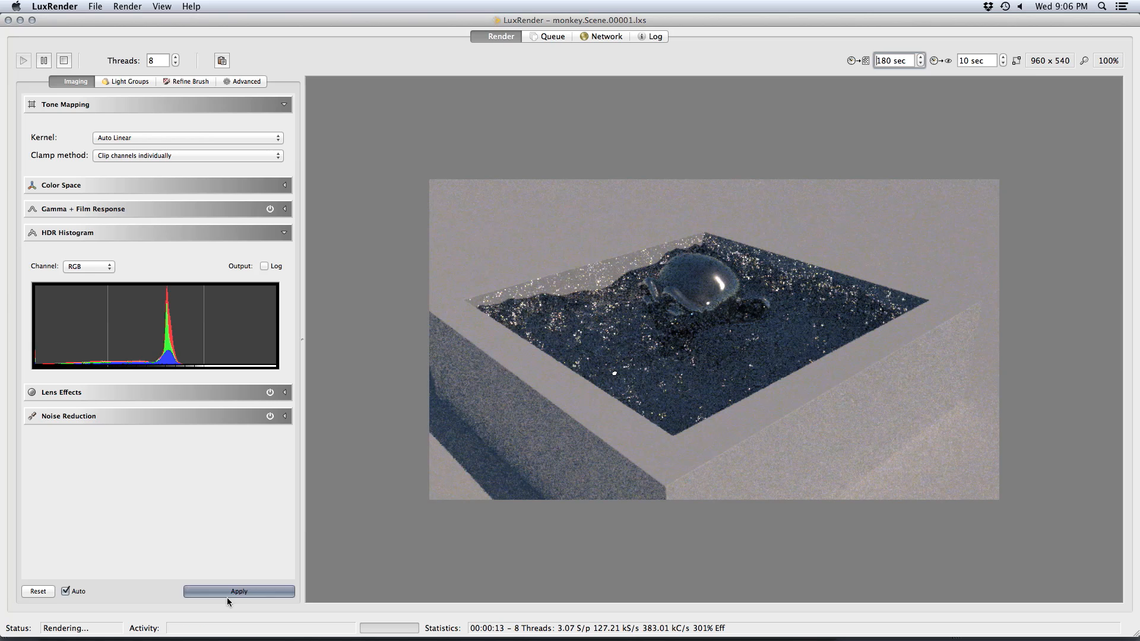
pyautogui.press('super+q')
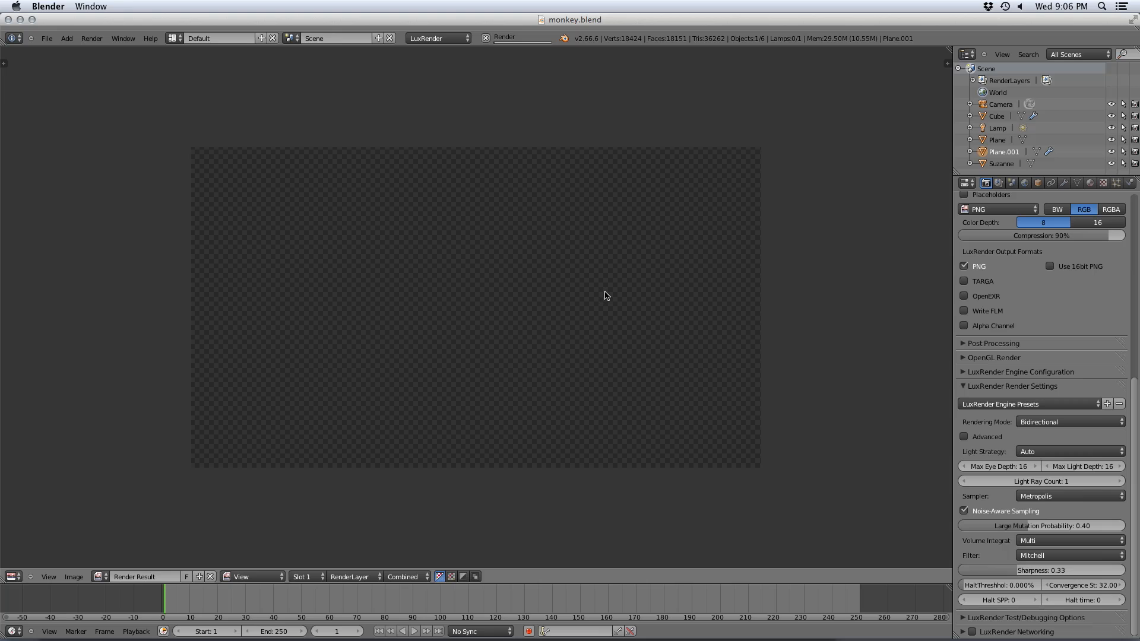
# - Replace the render result with the ocean material's node editor and shift the Clear Volume node closer to the Material Output
pyautogui.click(13, 577)
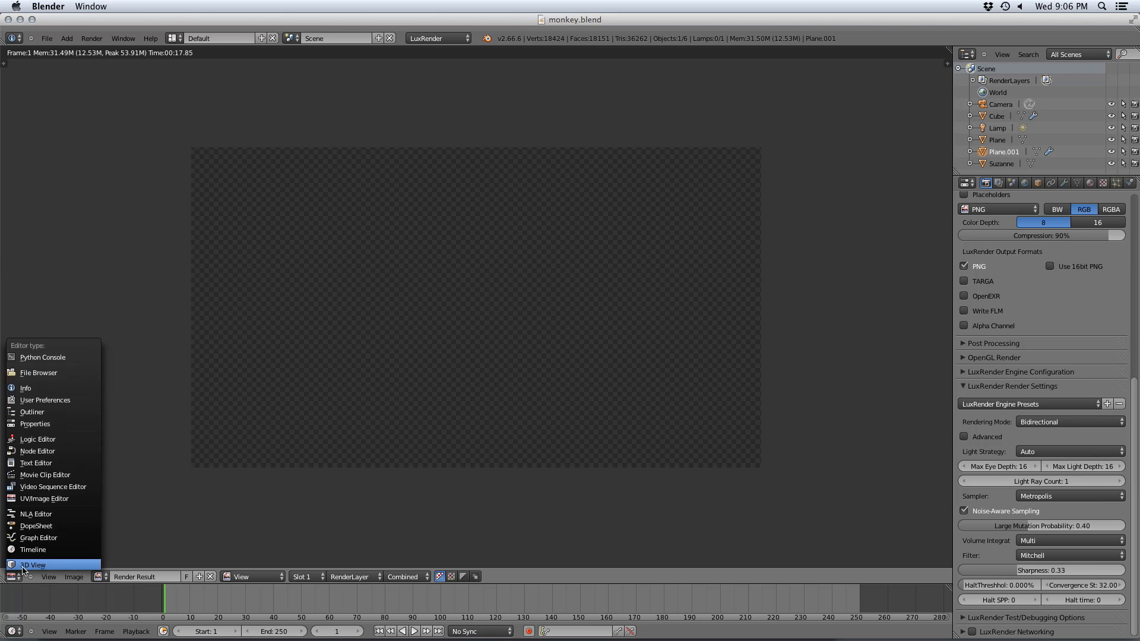
pyautogui.click(22, 565)
pyautogui.click(13, 576)
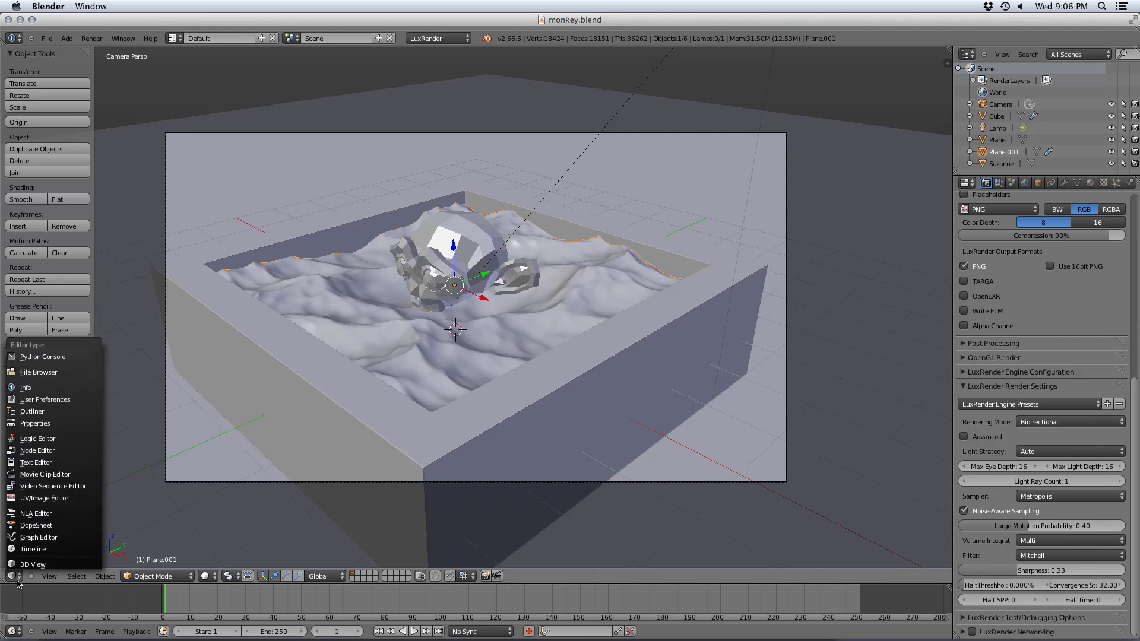
pyautogui.click(37, 450)
pyautogui.moveTo(460, 255); pyautogui.dragTo(484, 265)
pyautogui.moveTo(393, 350); pyautogui.dragTo(423, 355, button='middle')
# - Add a Color at Depth node and connect its Color output to the Clear Volume node's Absorption Color
pyautogui.hotkey('shift', 'a')
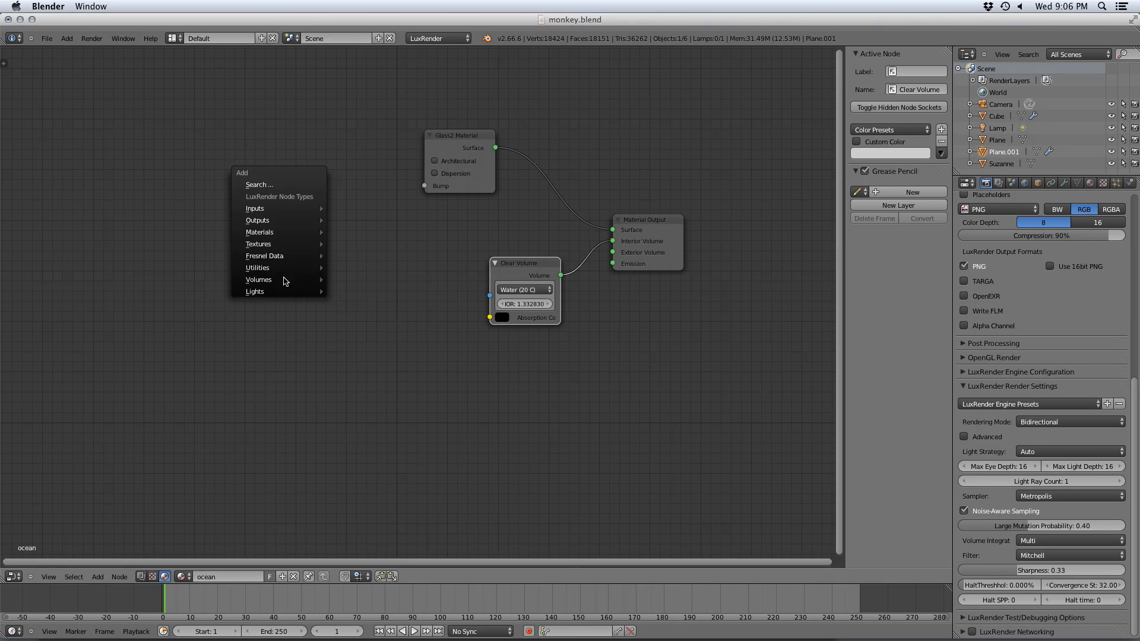
pyautogui.moveTo(284, 280)
pyautogui.click(380, 292)
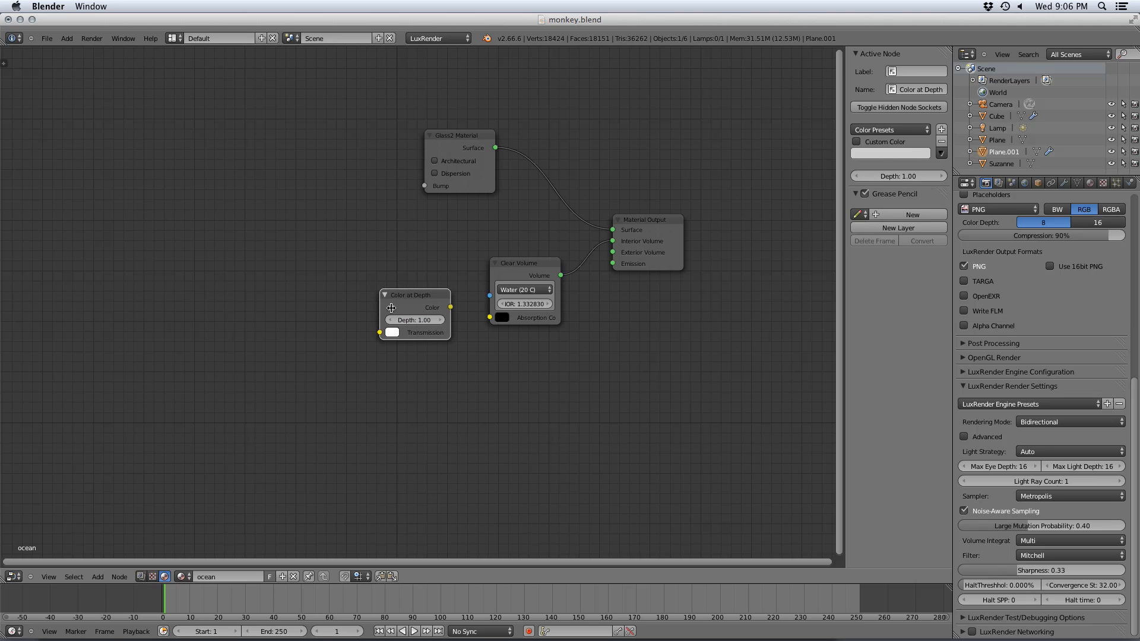
pyautogui.moveTo(386, 313); pyautogui.dragTo(491, 318)
# - Give the Color at Depth node a light blue transmission color and a depth of 0.4
pyautogui.click(324, 340)
pyautogui.moveTo(372, 234); pyautogui.dragTo(372, 220)
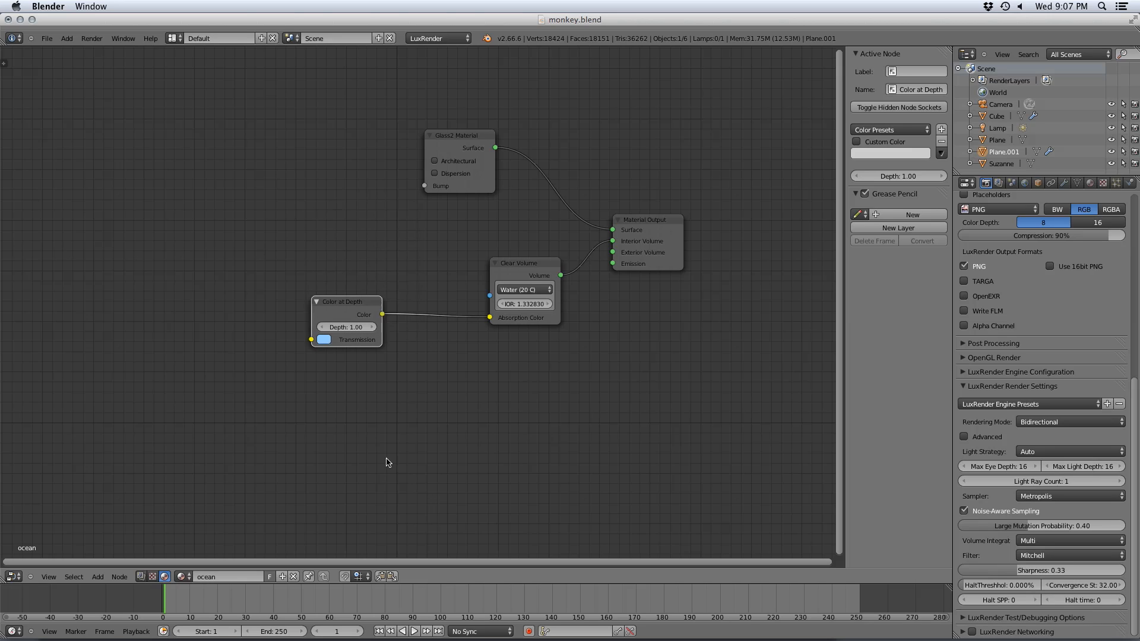
pyautogui.click(347, 329)
pyautogui.write('0.4')
pyautogui.press('Return')
# - Render the tinted water in LuxRender, quit the renderer, and replace the render result with the 3D view
pyautogui.press('F12')
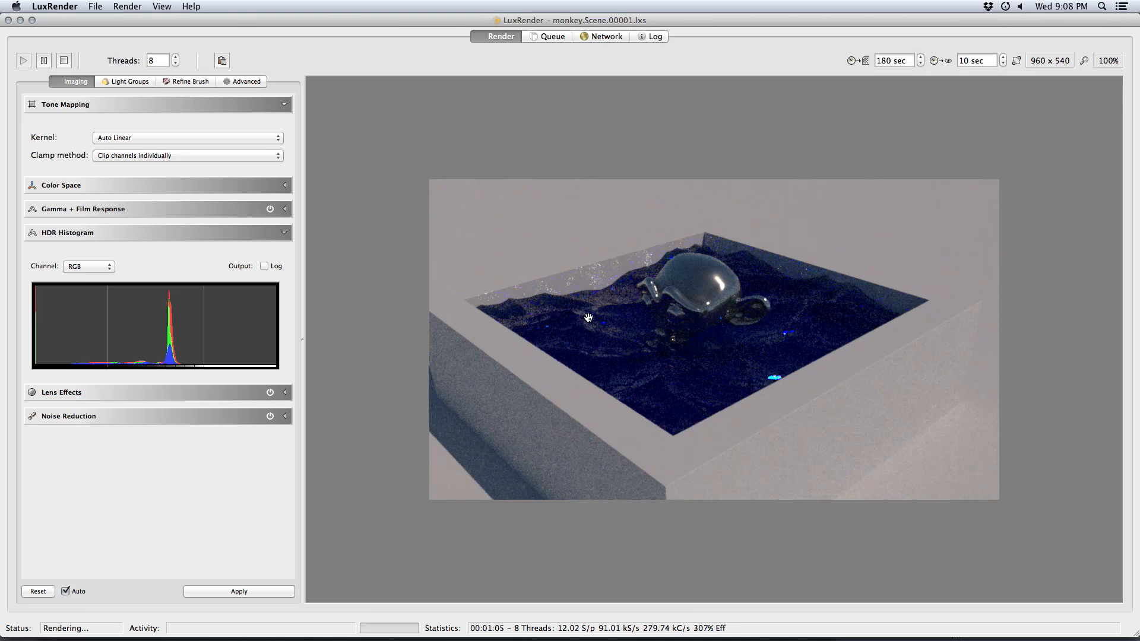
pyautogui.press('super+q')
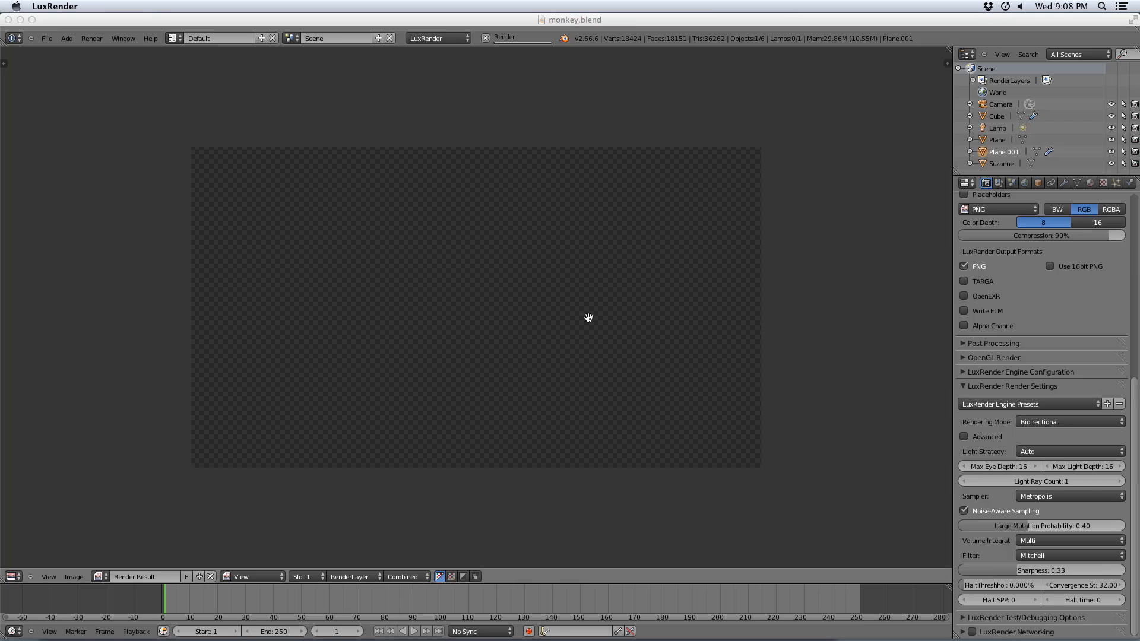
pyautogui.click(13, 577)
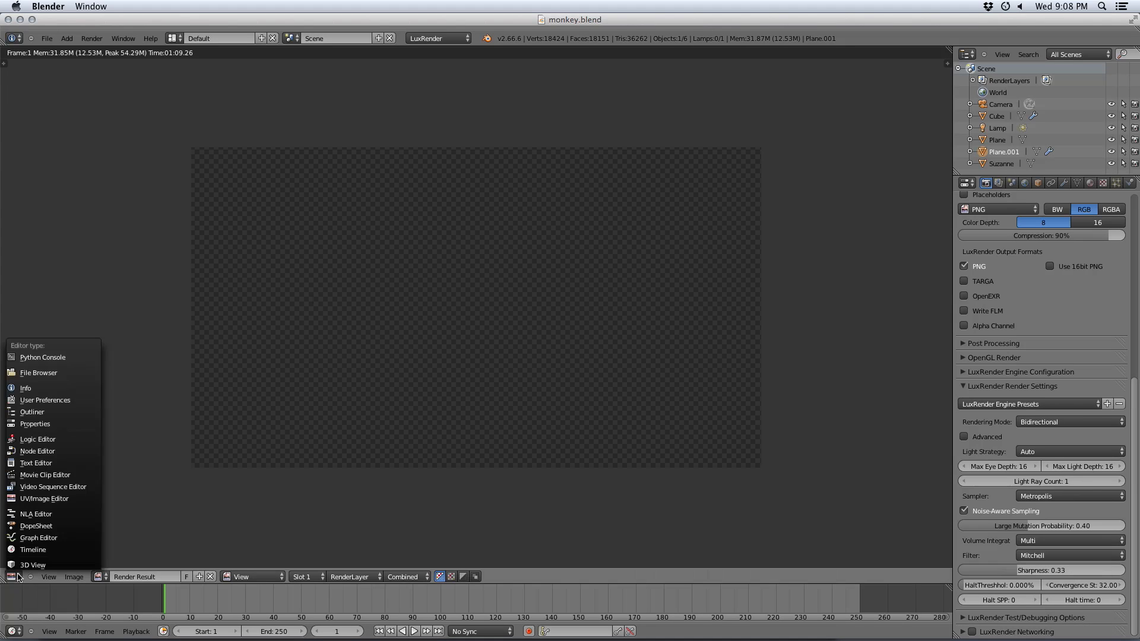
pyautogui.click(28, 566)
# - Add a UV sphere and move it about -5.11 along X and 1.58 along Z, beside the basin's far wall
pyautogui.moveTo(365, 337); pyautogui.dragTo(441, 320, button='middle')
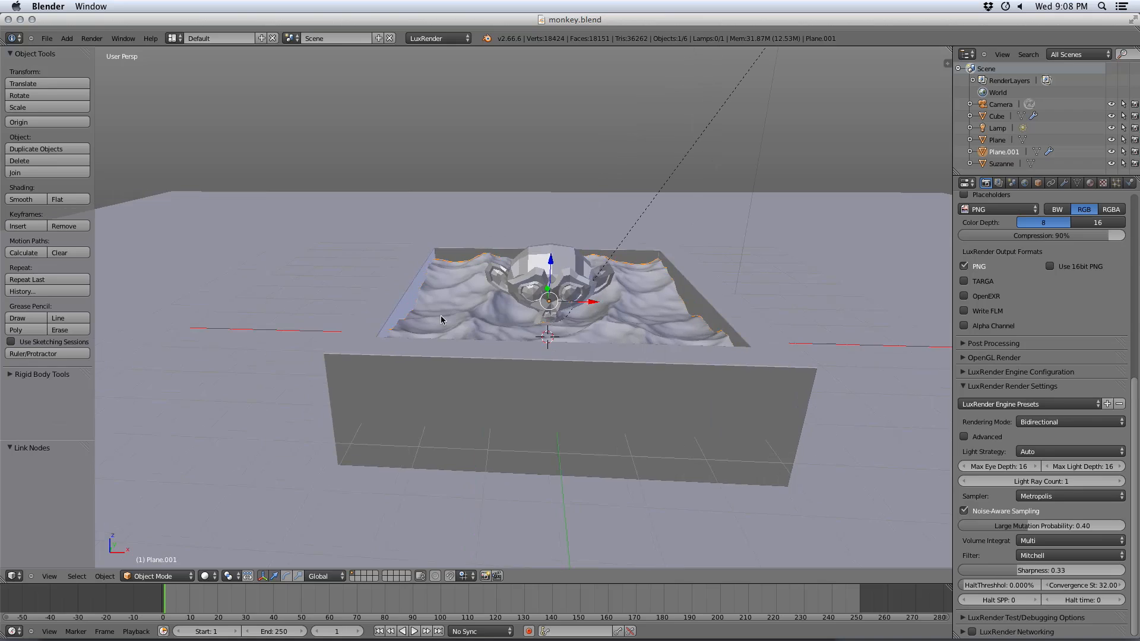
pyautogui.hotkey('shift', 'a')
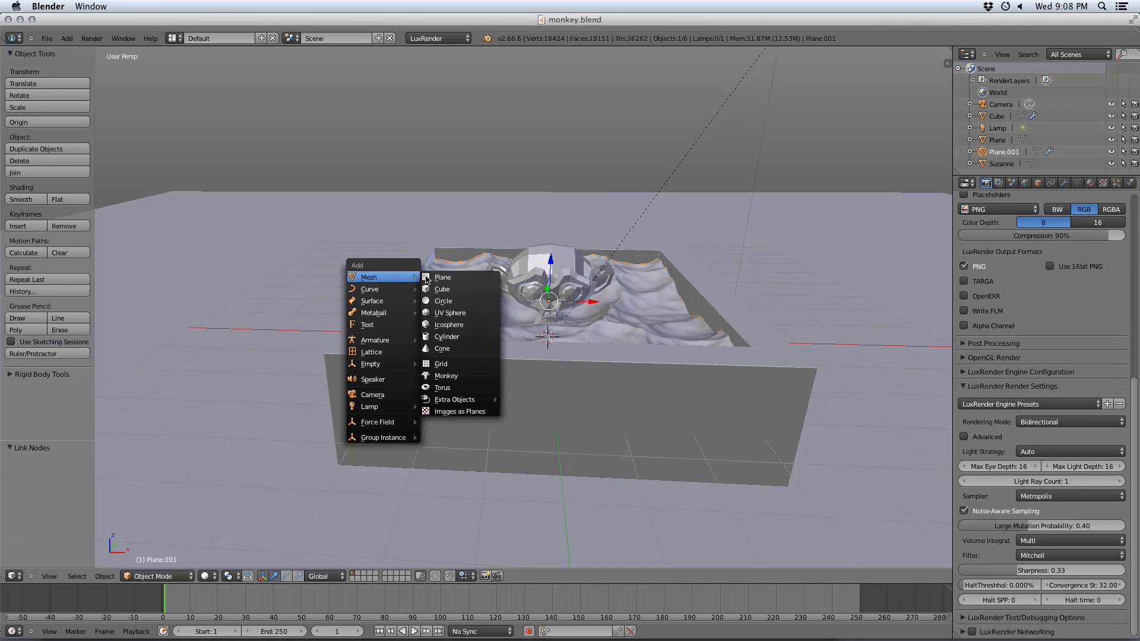
pyautogui.click(444, 313)
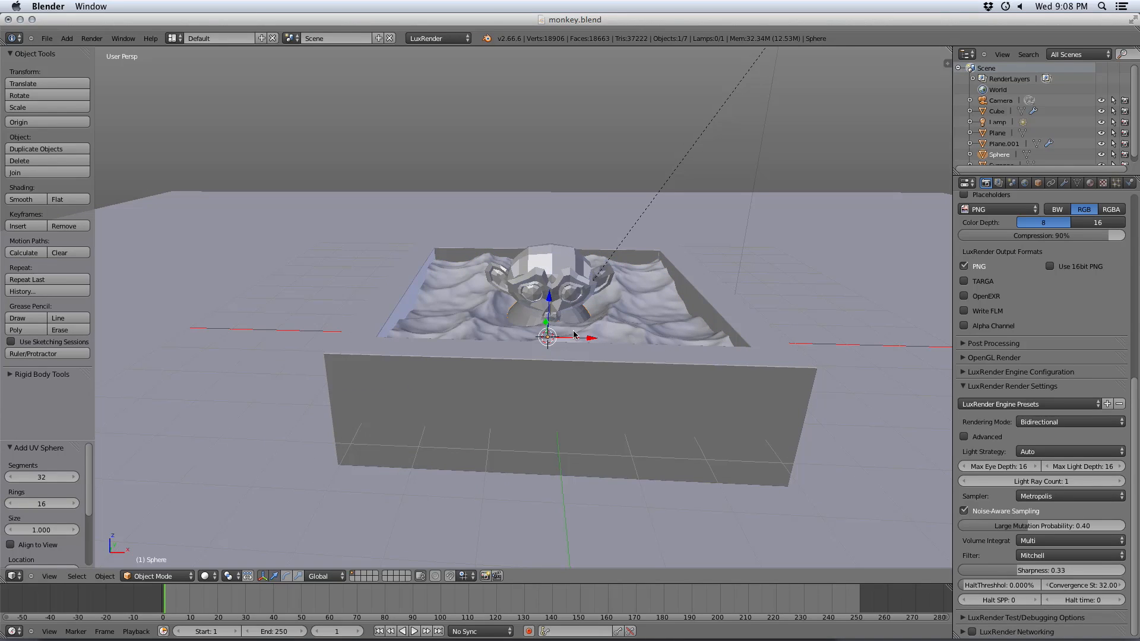
pyautogui.moveTo(590, 341); pyautogui.dragTo(359, 332)
pyautogui.press('KP_0')
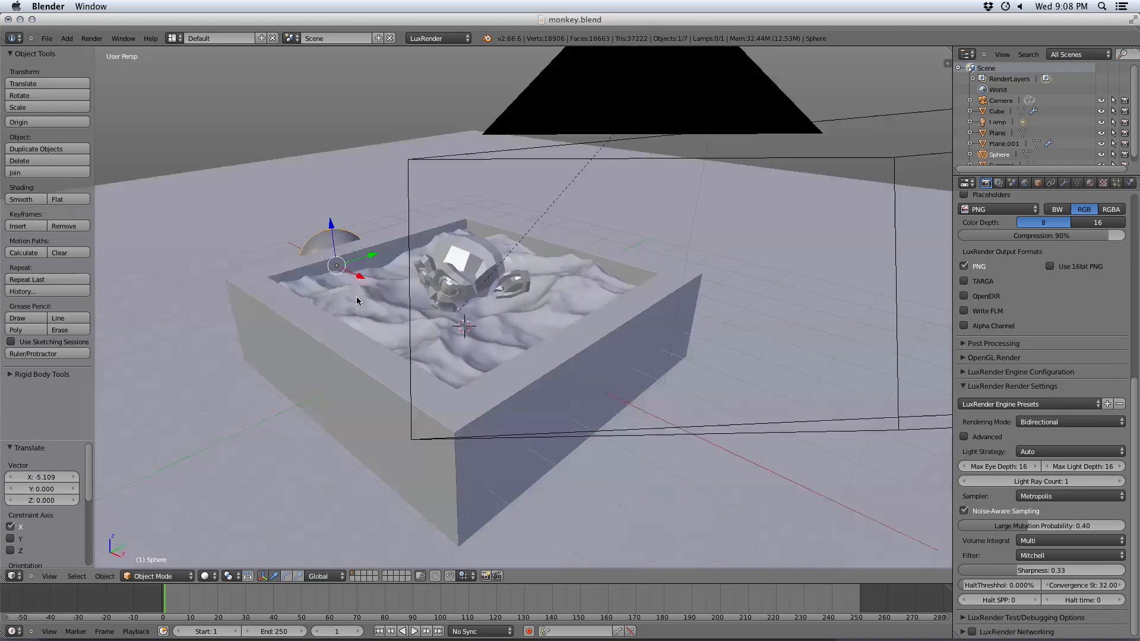
pyautogui.moveTo(285, 203); pyautogui.dragTo(289, 142)
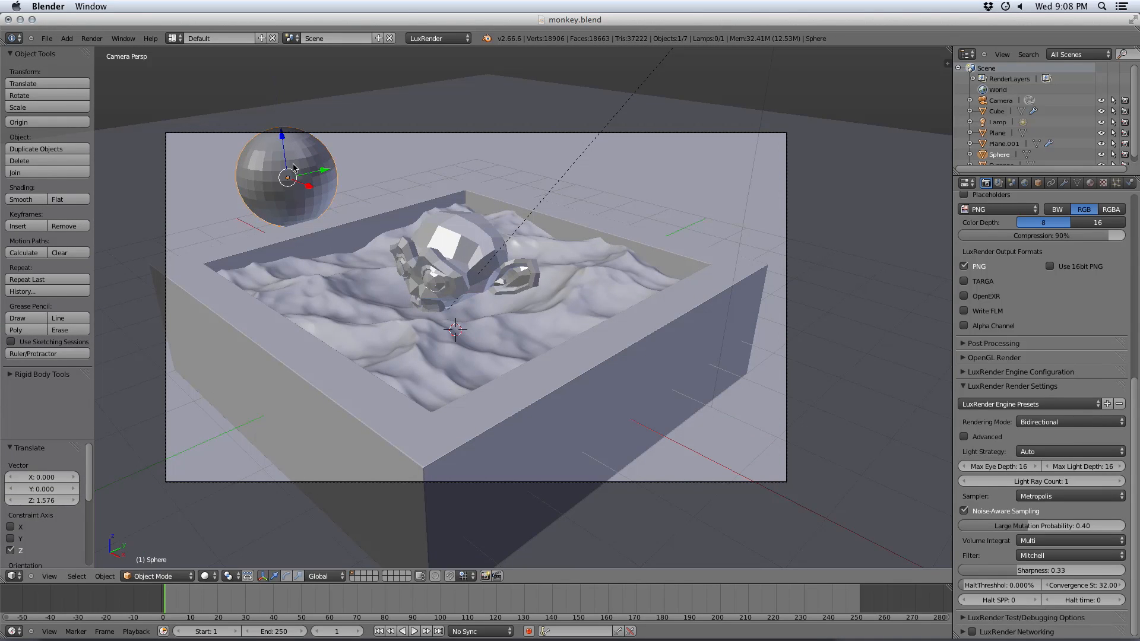
# - Scale the sphere by about 0.57 and cover it with hair using Quick Fur
pyautogui.press('s')
pyautogui.click(291, 172)
pyautogui.press('space')
pyautogui.write('qui')
pyautogui.press('Down')
pyautogui.press('Down')
pyautogui.press('Down')
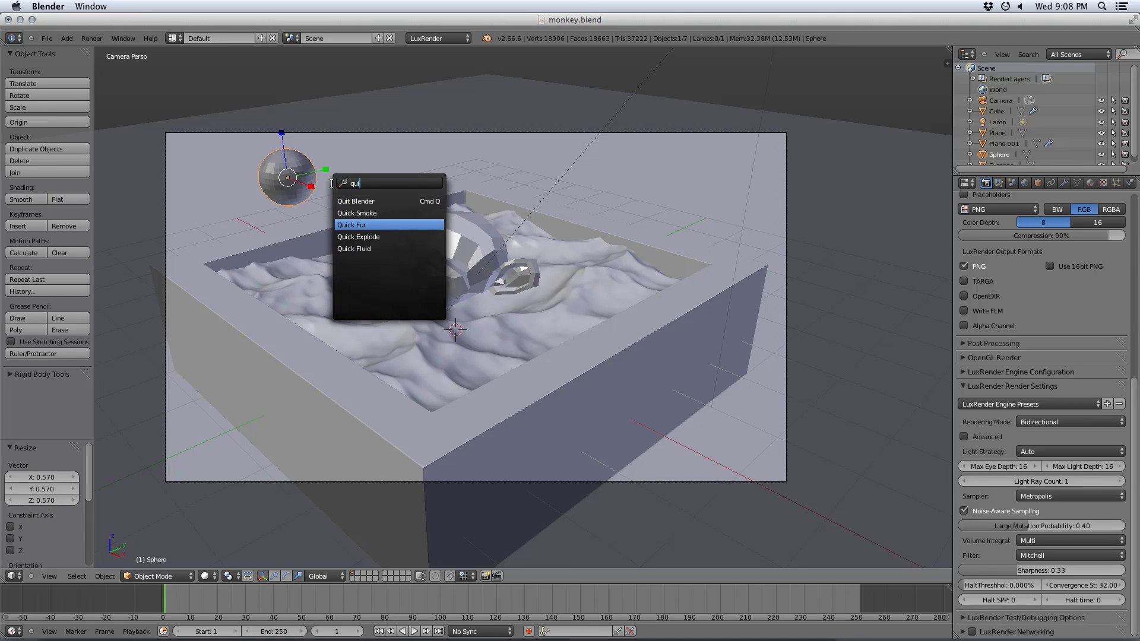
pyautogui.press('Return')
pyautogui.press('space')
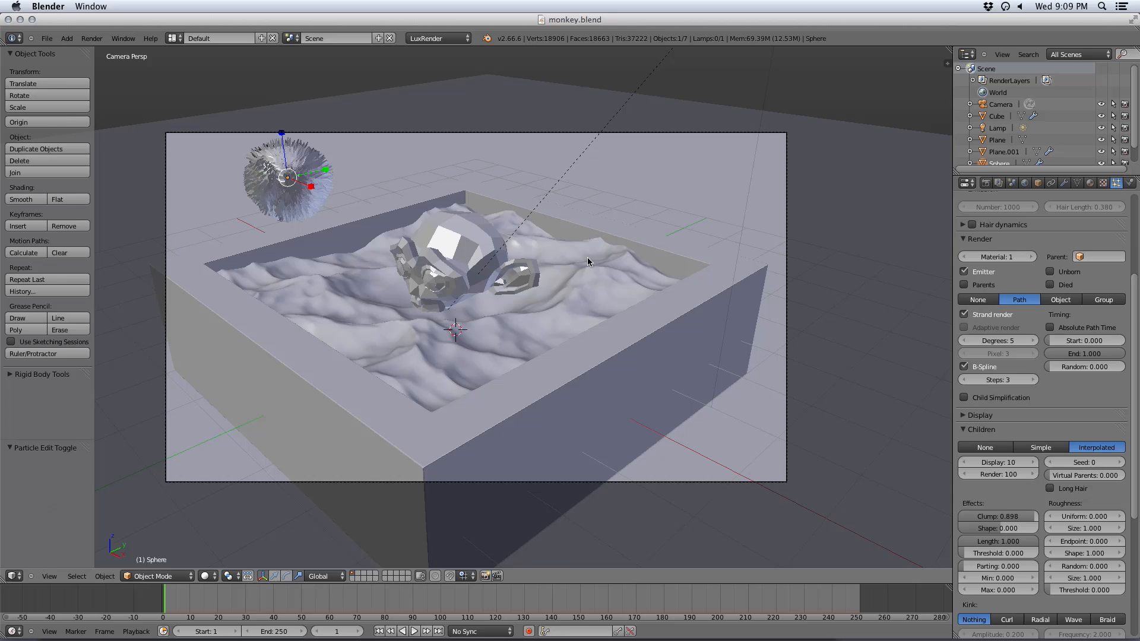
# - Try the Solid tessellation type in the sphere's LuxRender hair rendering settings
pyautogui.scroll(-2, 1066, 419)
pyautogui.scroll(-7, 1066, 419)
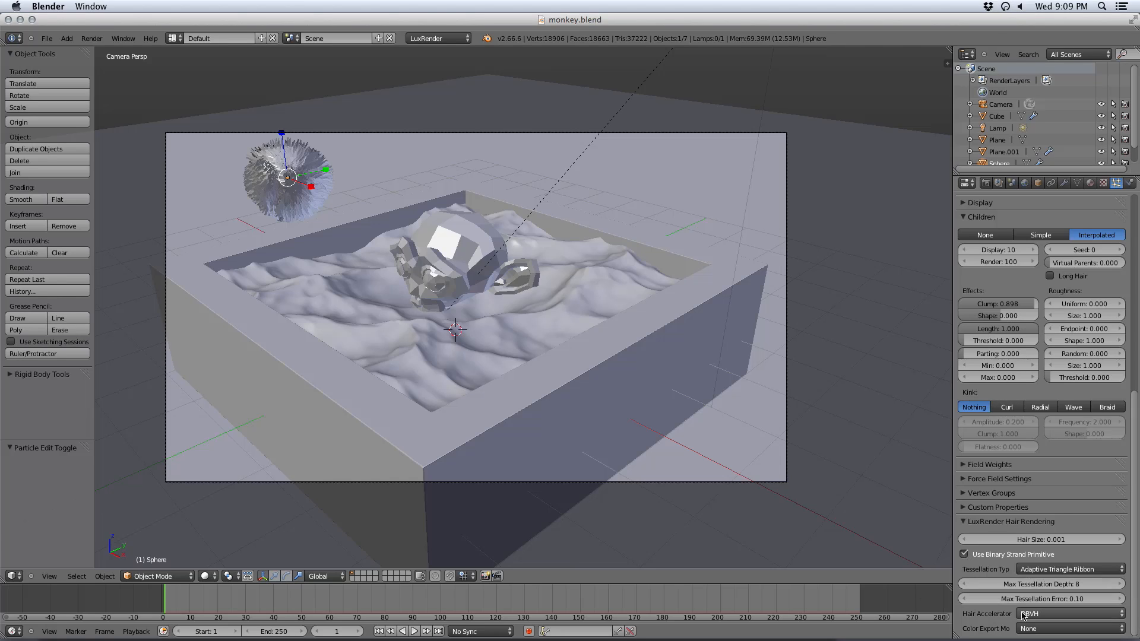
pyautogui.click(1037, 570)
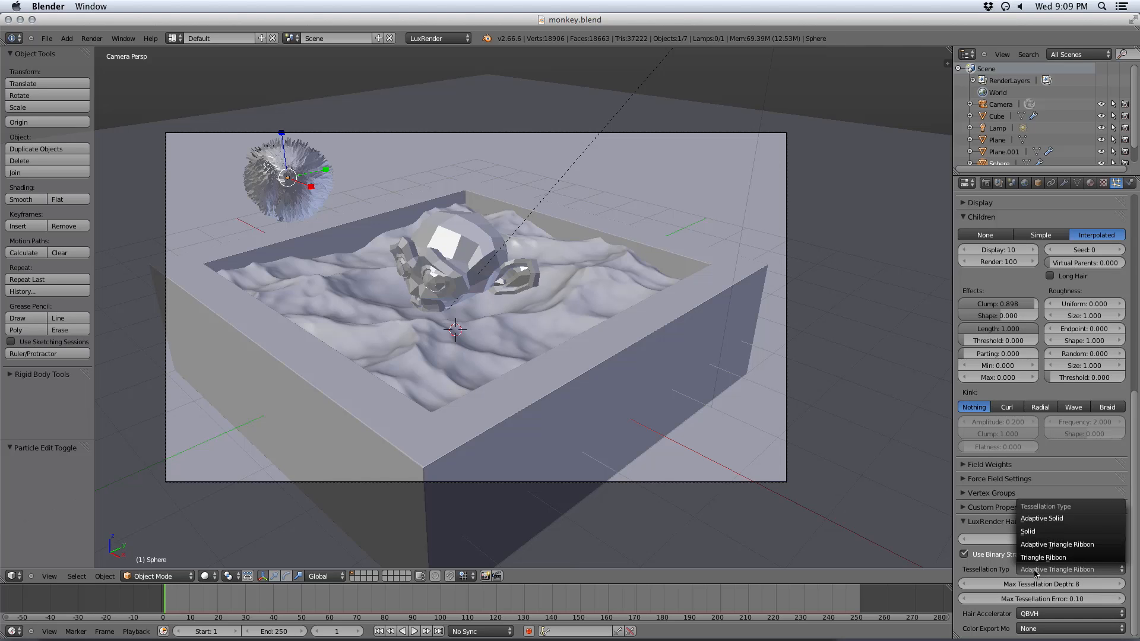
pyautogui.click(1075, 553)
pyautogui.click(1060, 568)
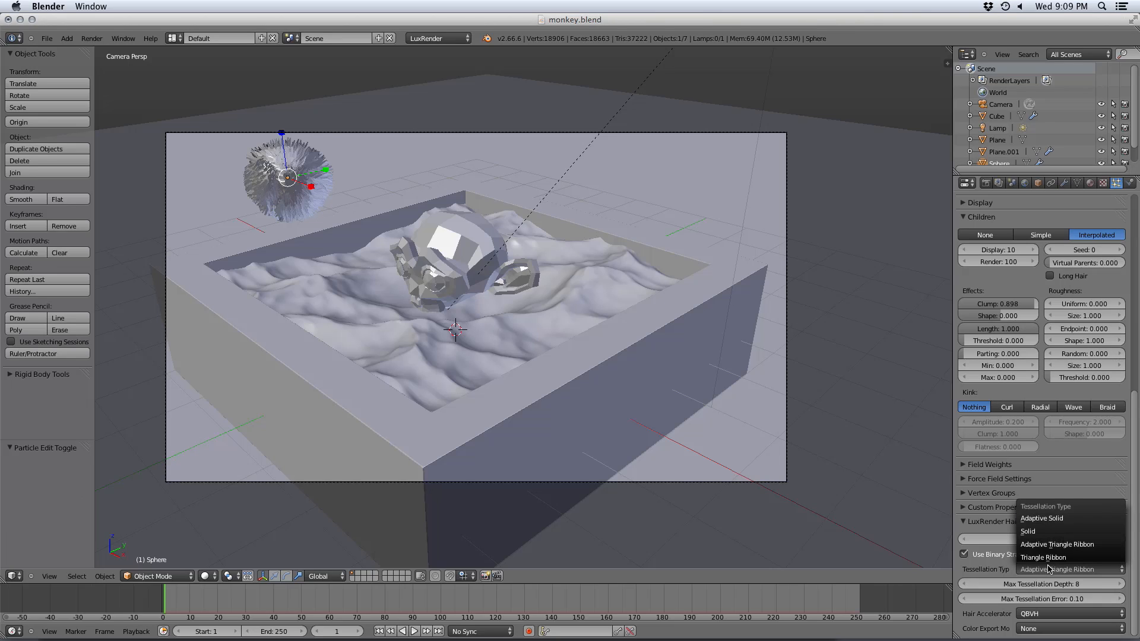
pyautogui.click(1050, 531)
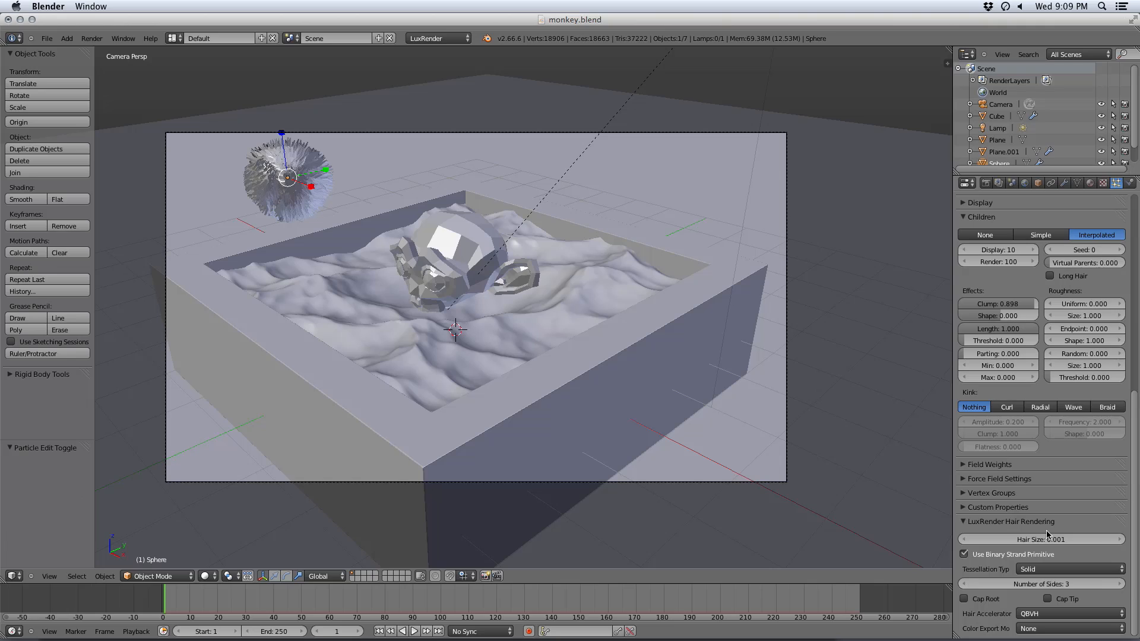
# - Set the hair's tessellation type to Adaptive Triangle Ribbon and save the file
pyautogui.click(1042, 571)
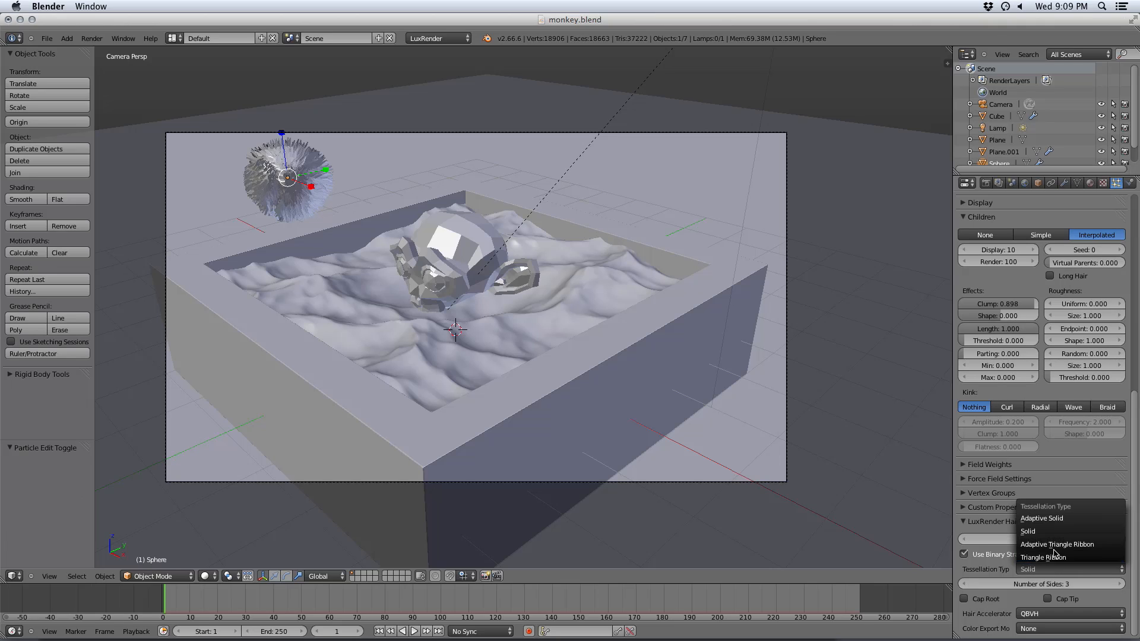
pyautogui.click(1055, 550)
pyautogui.hotkey('ctrl', 's')
pyautogui.click(308, 270)
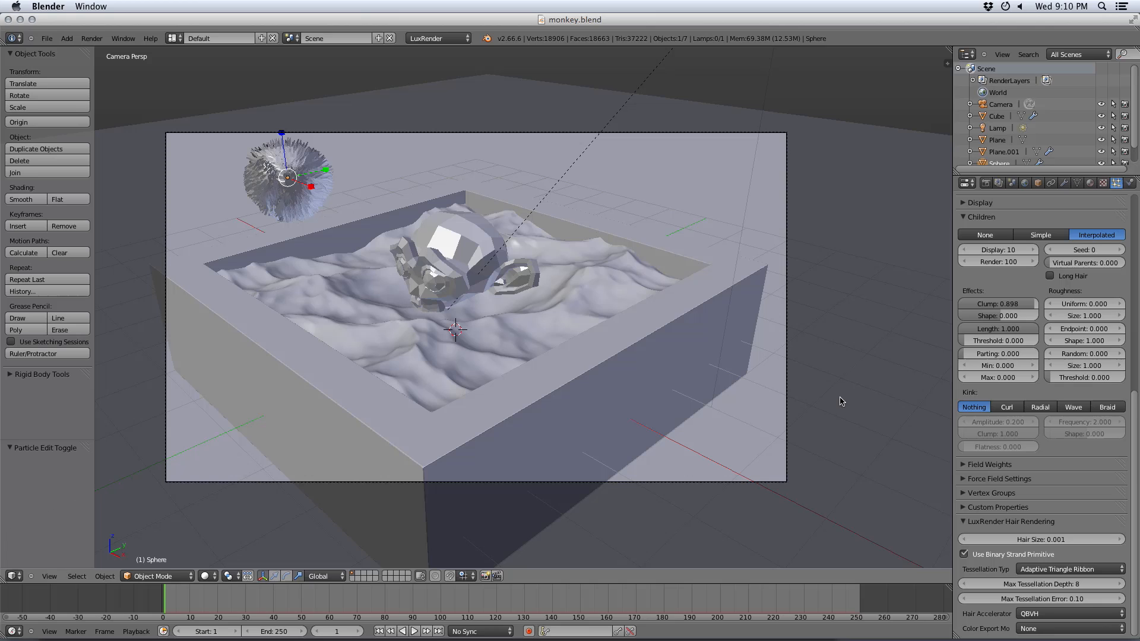
# - Add a LuxRender material nodetree to the sphere's Fur Material and replace the 3D view with the node editor
pyautogui.click(1090, 185)
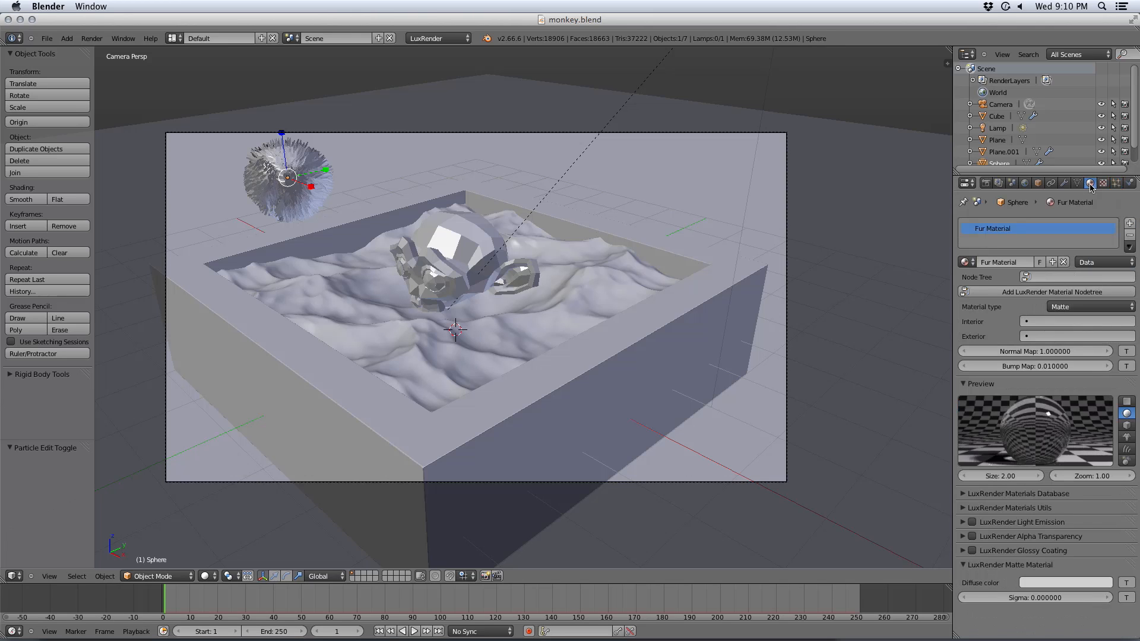
pyautogui.click(1016, 294)
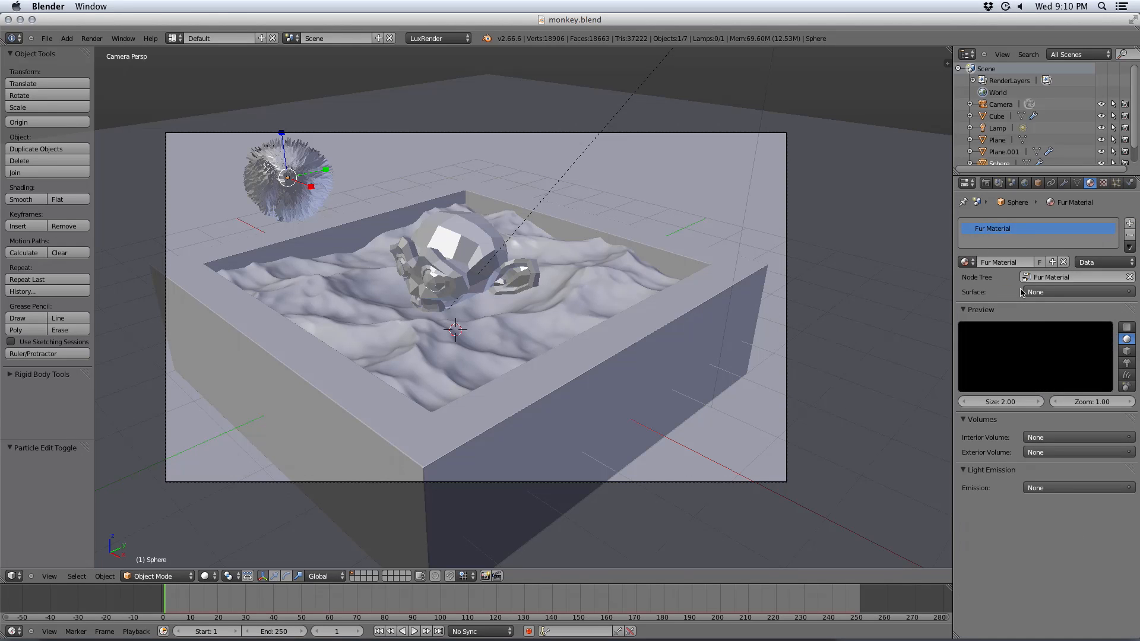
pyautogui.click(12, 576)
pyautogui.click(35, 519)
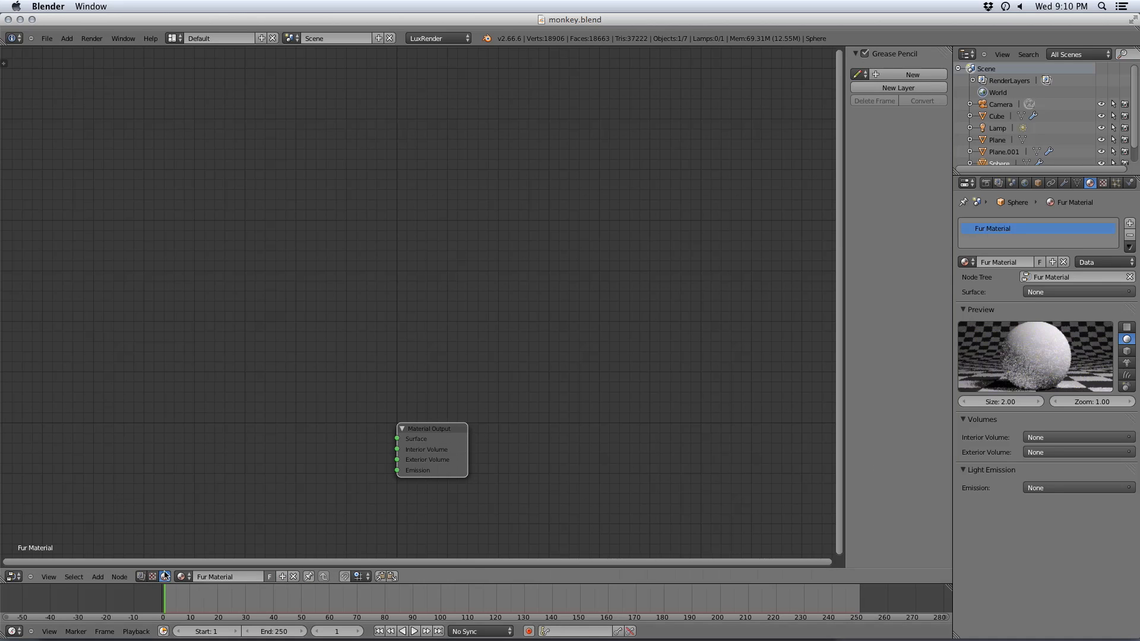
# - Move the Material Output node aside, add a Glossy Material node and connect it to the output's Surface input
pyautogui.moveTo(434, 456); pyautogui.dragTo(614, 261)
pyautogui.hotkey('shift', 'a')
pyautogui.moveTo(347, 344)
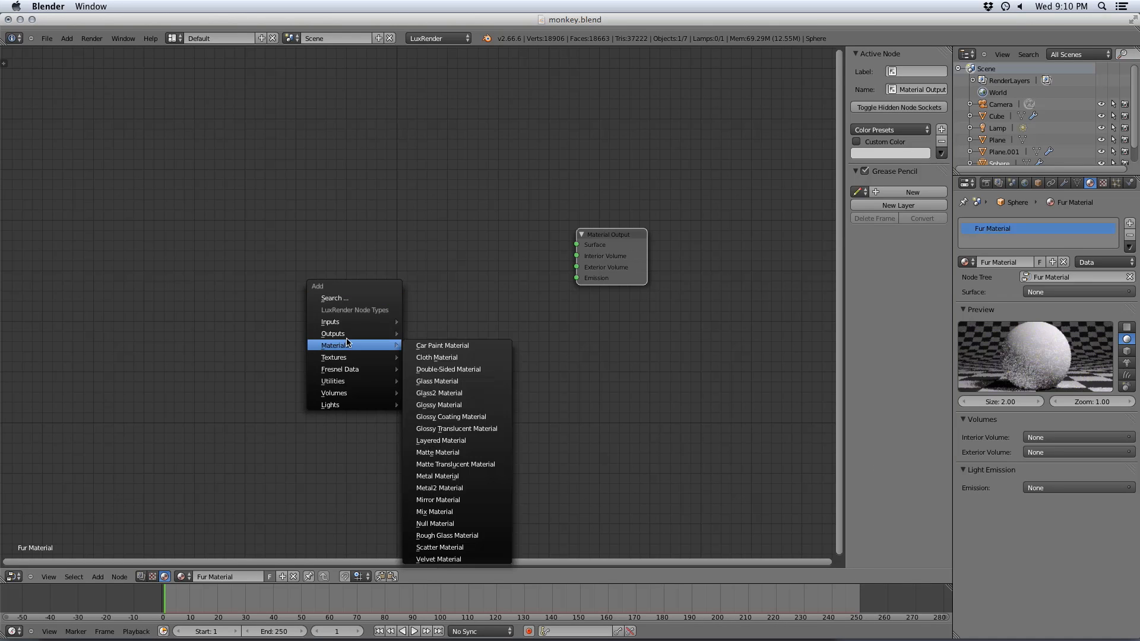
pyautogui.click(439, 405)
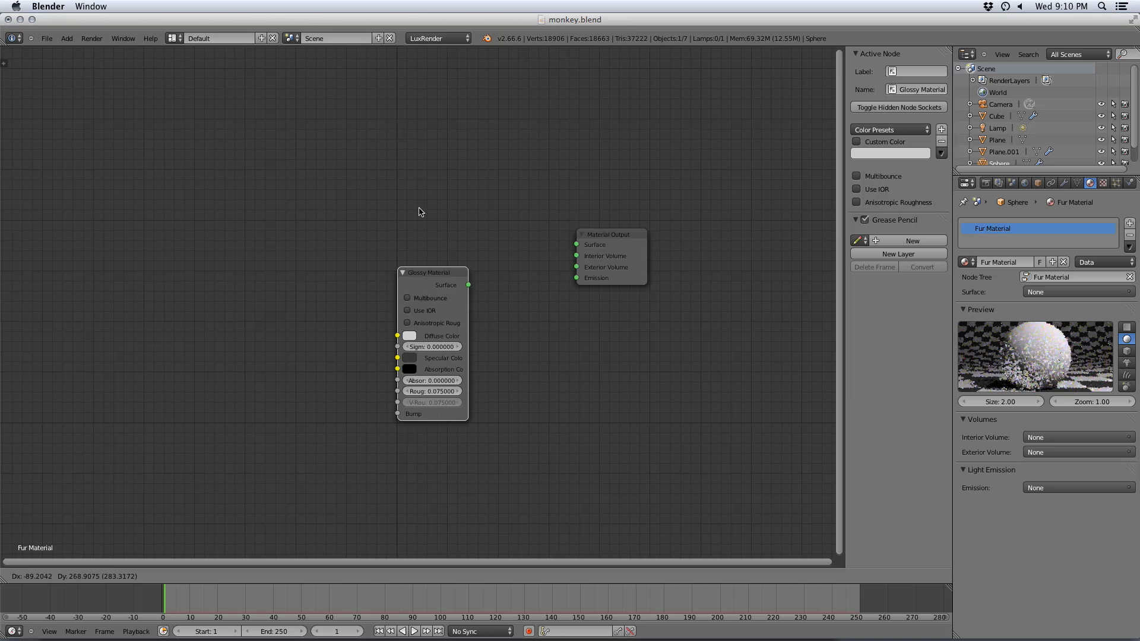
pyautogui.click(418, 176)
pyautogui.moveTo(468, 250); pyautogui.dragTo(577, 245)
pyautogui.click(989, 492)
# - Darken the Glossy Material node's diffuse color to a dark grey and save the file
pyautogui.hotkey('shift', 'a')
pyautogui.click(406, 301)
pyautogui.moveTo(488, 186); pyautogui.dragTo(489, 229)
pyautogui.hotkey('shift', 'a')
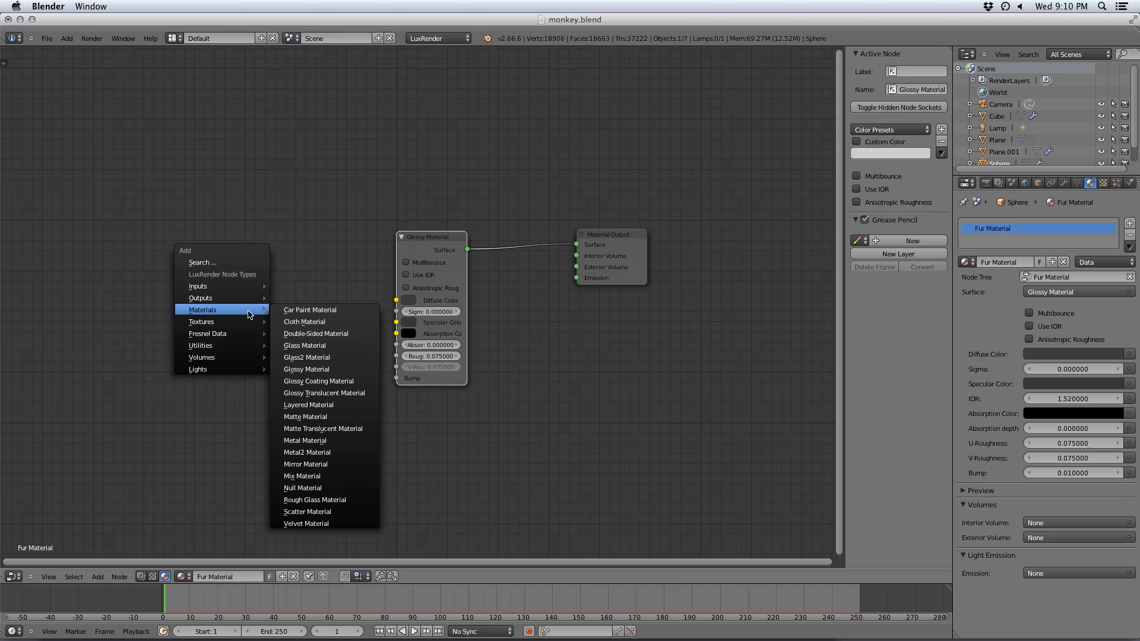
pyautogui.hotkey('ctrl', 's')
pyautogui.click(301, 243)
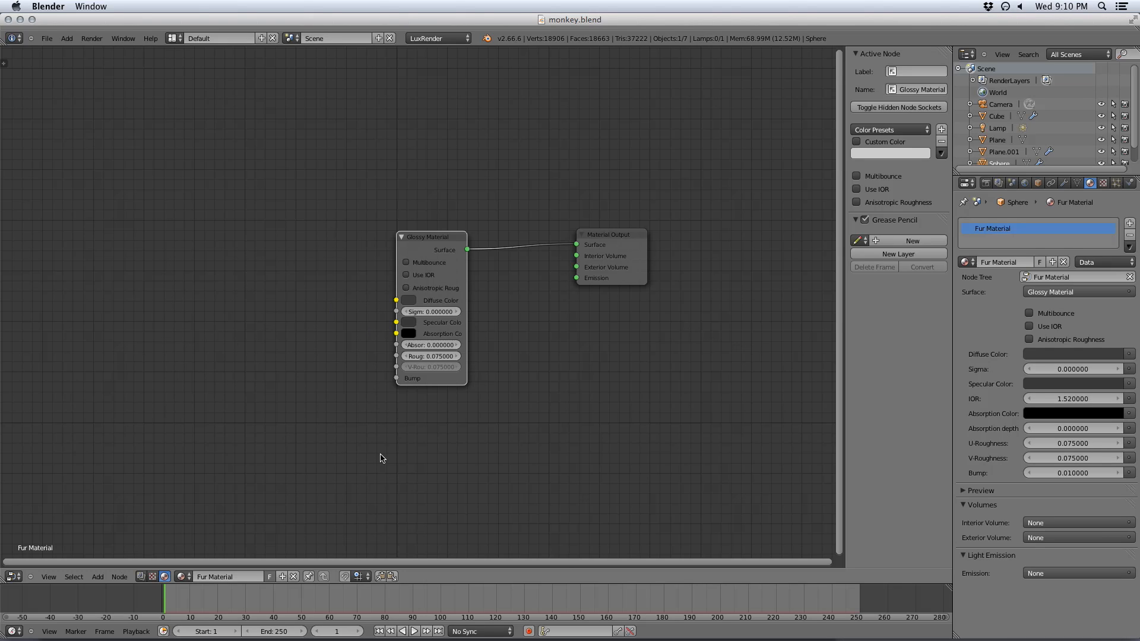
# - Switch the node editor back to the 3D view and render the scene with the furry sphere in LuxRender
pyautogui.click(13, 577)
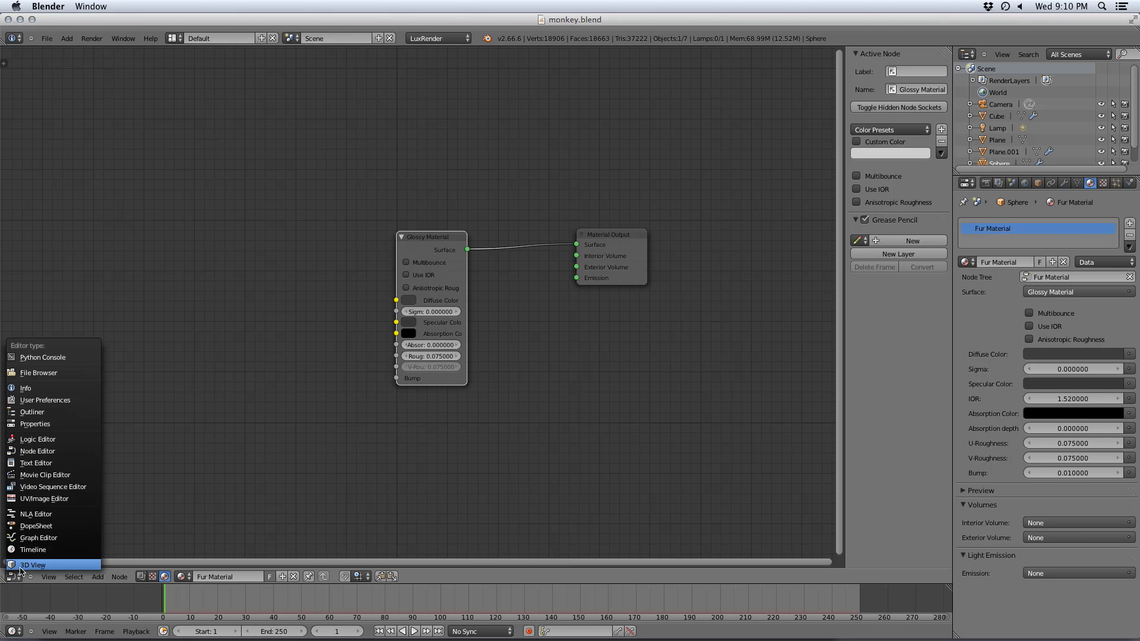
pyautogui.click(32, 565)
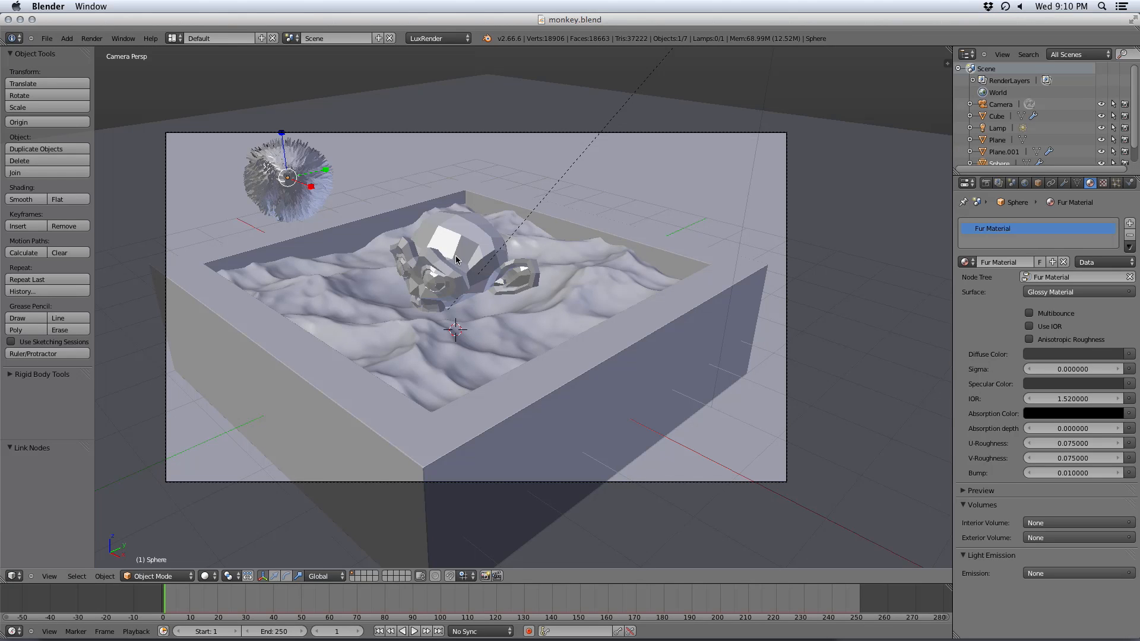
pyautogui.press('F12')
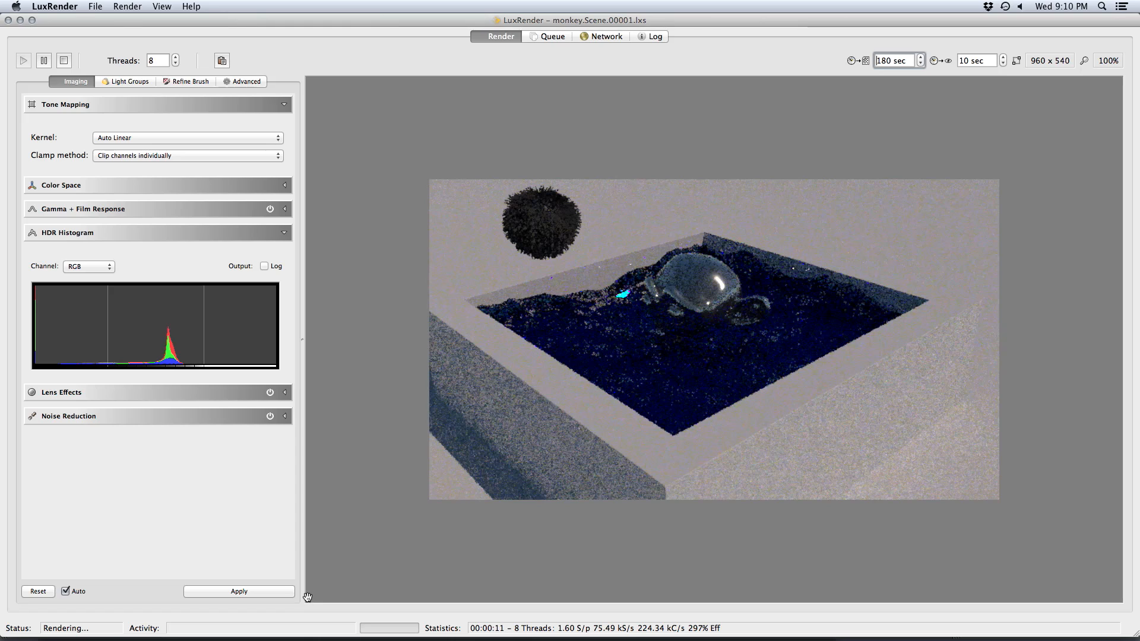
pyautogui.click(537, 208)
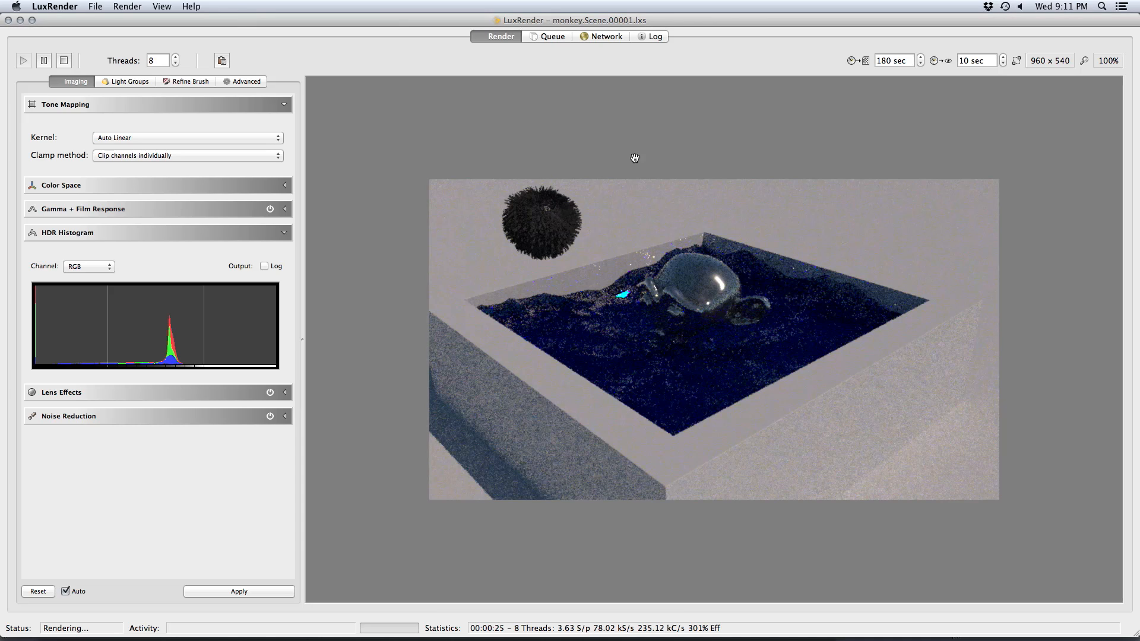
# - Check the render's log, network and queue information, and save and exit the LuxRender session
pyautogui.click(642, 34)
pyautogui.click(608, 34)
pyautogui.click(545, 36)
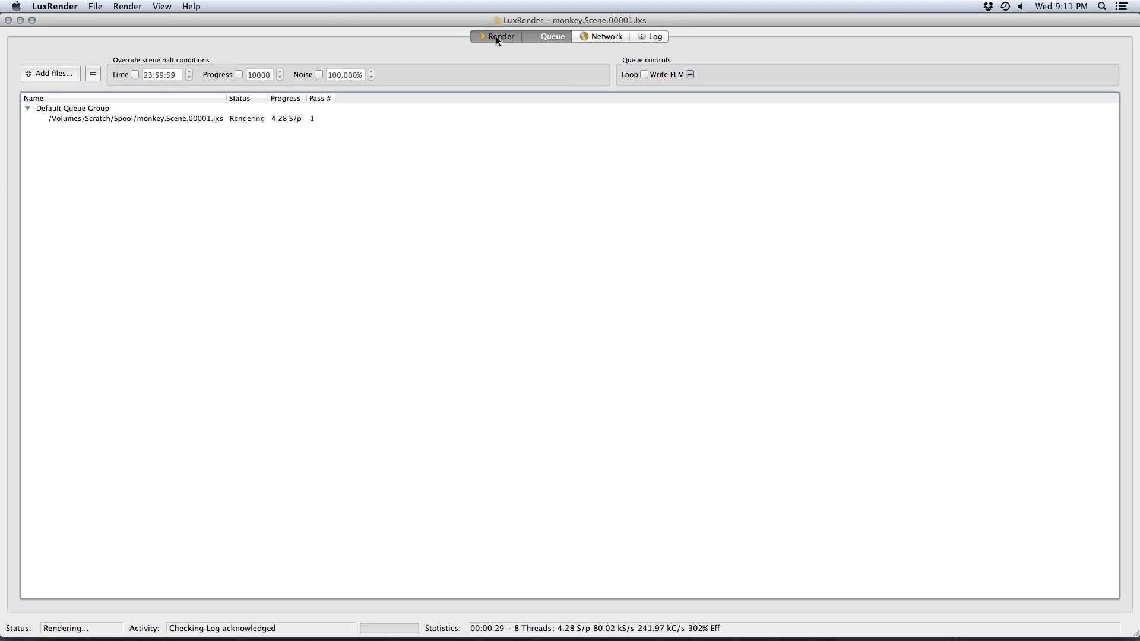
pyautogui.click(498, 37)
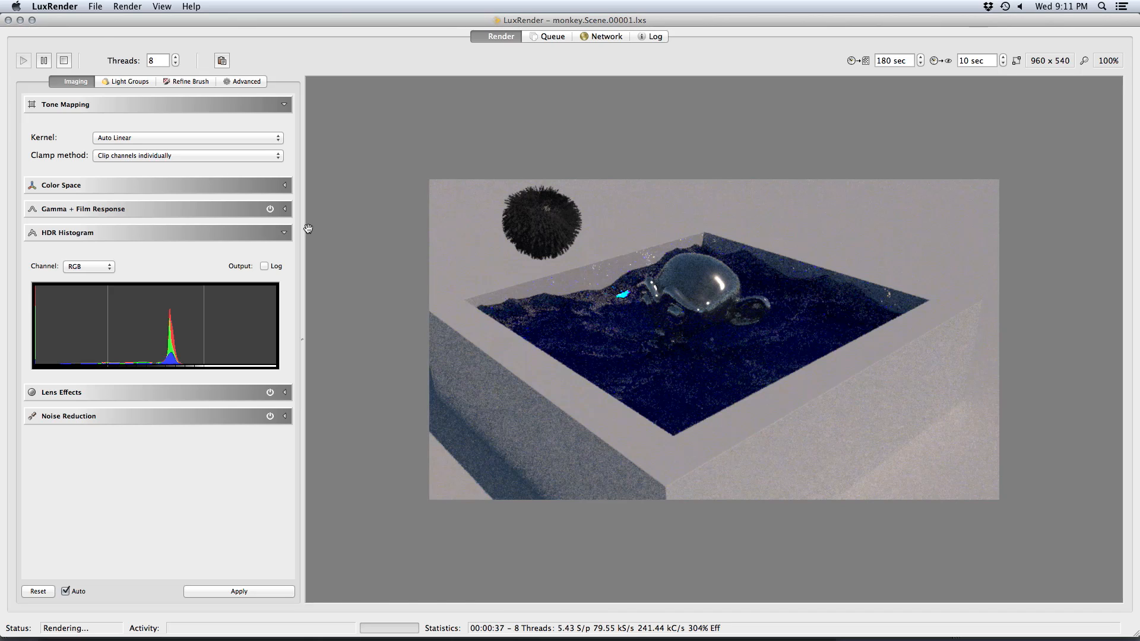
pyautogui.click(97, 7)
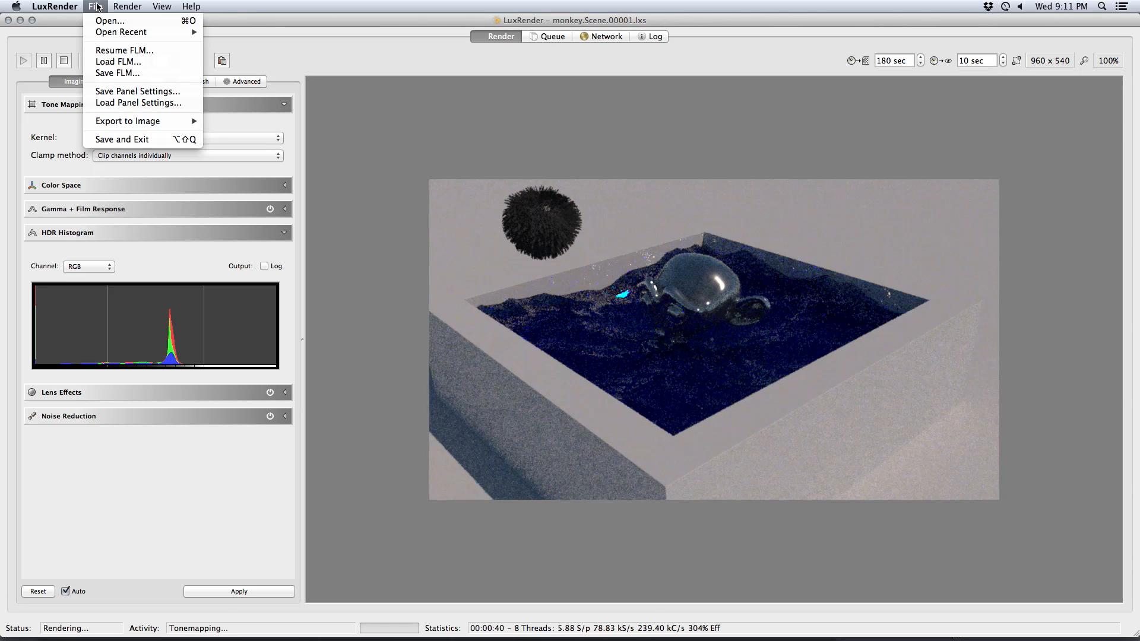
pyautogui.click(121, 139)
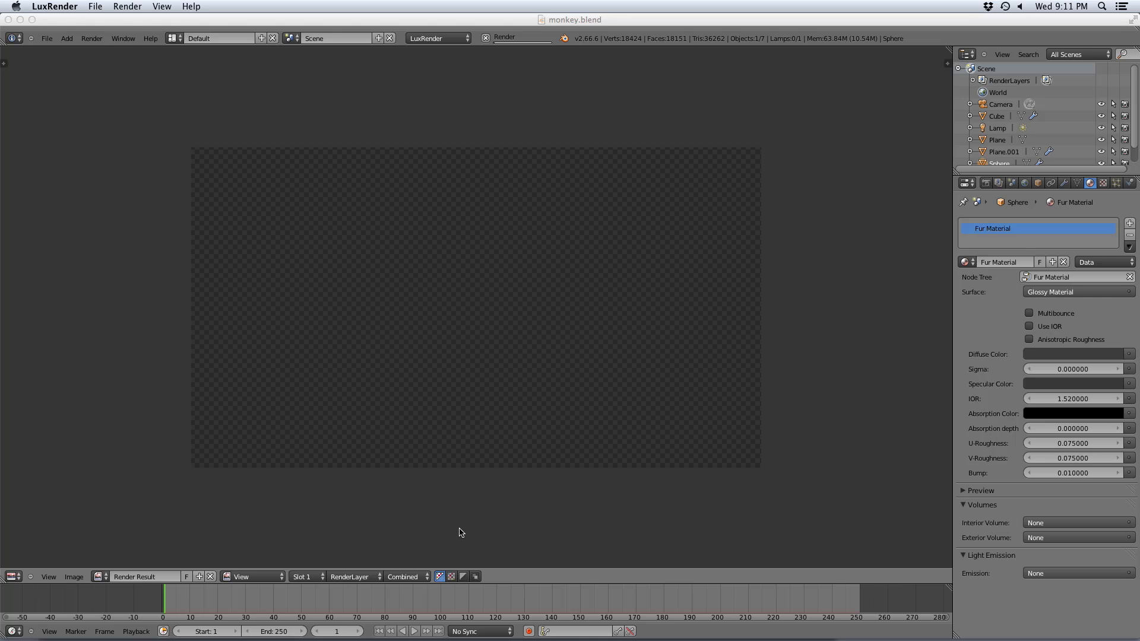